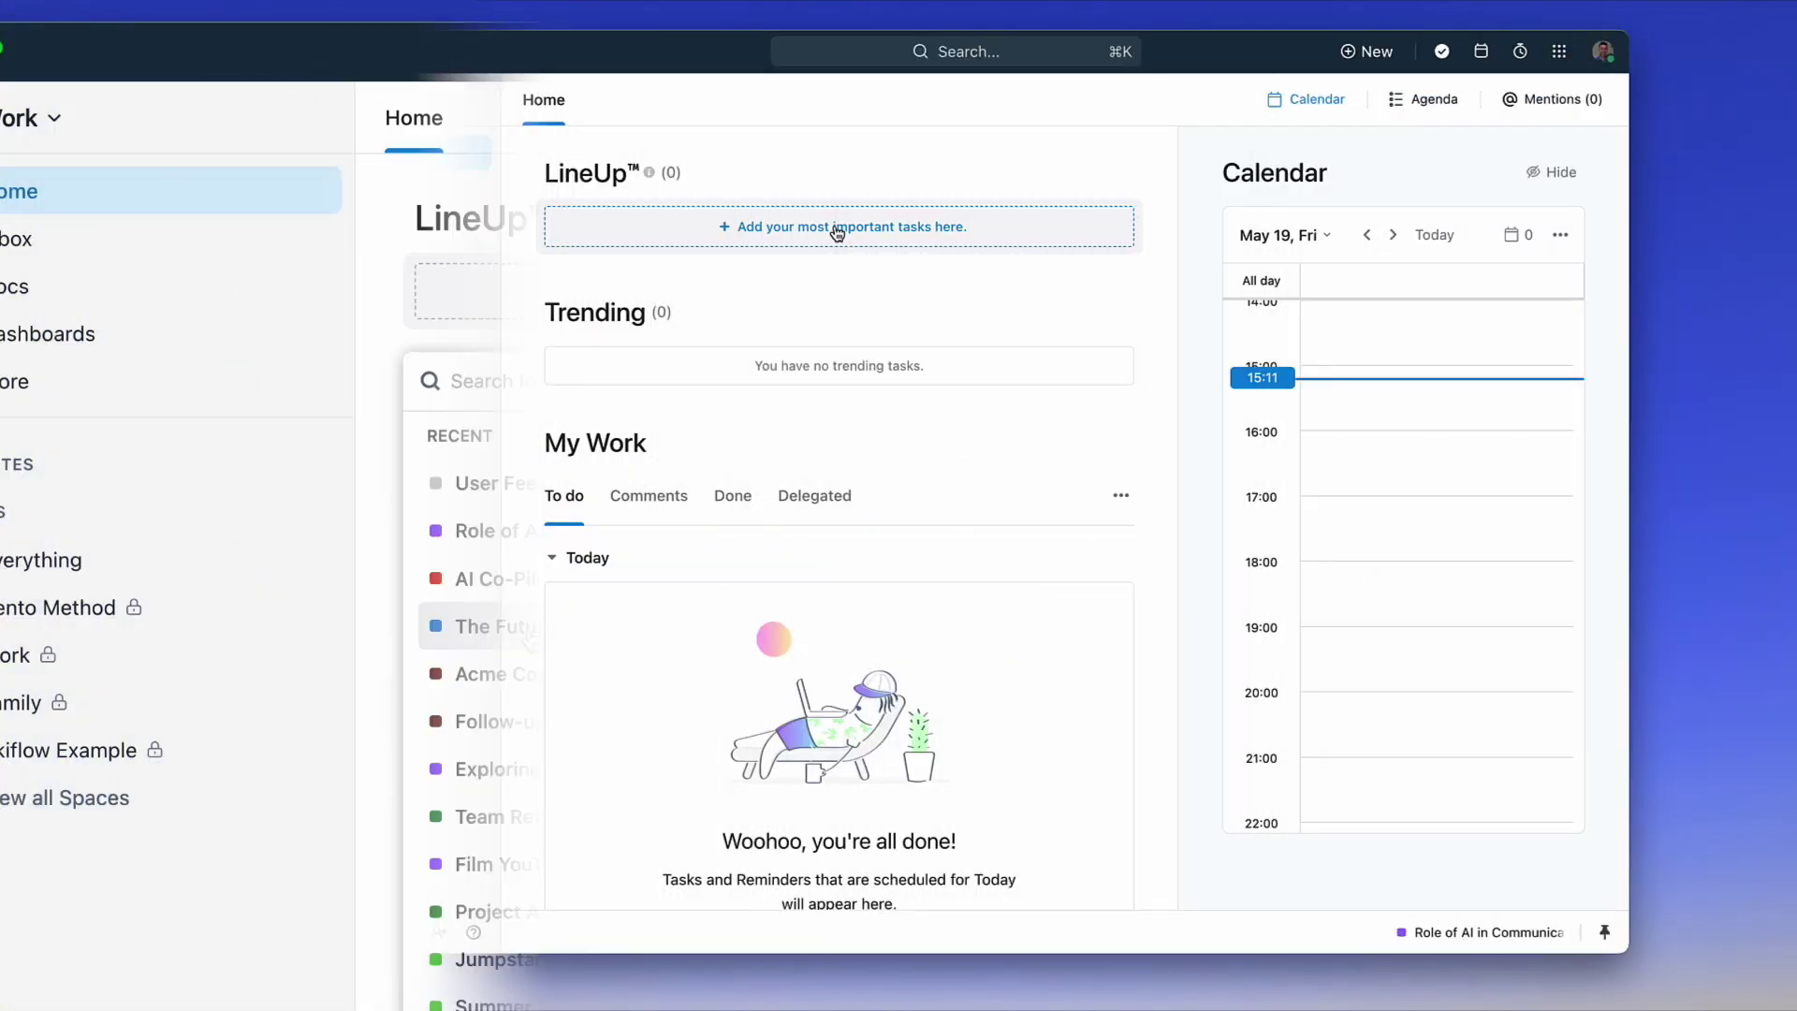
# Add the task Role of AI in Communication at Work to LineUp.
pyautogui.click(722, 404)
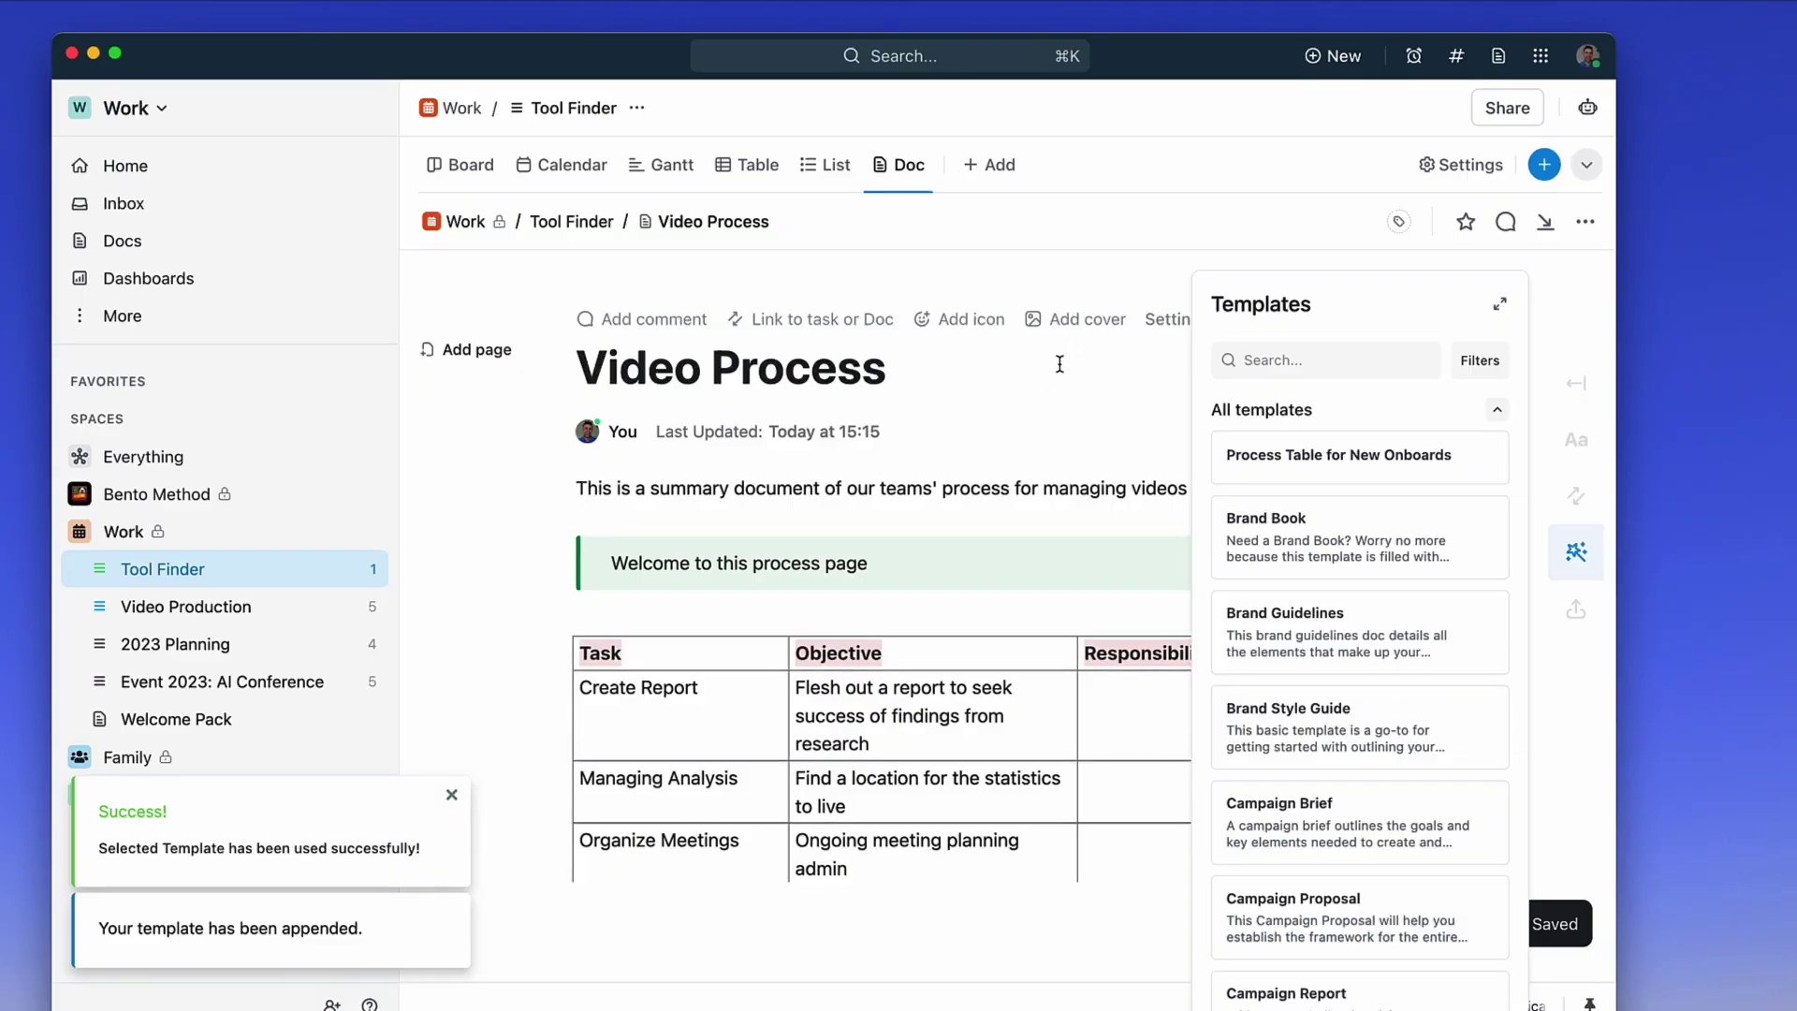
# Close the Templates side panel in the Video Process doc and look over the doc.
pyautogui.click(1059, 386)
pyautogui.click(1578, 550)
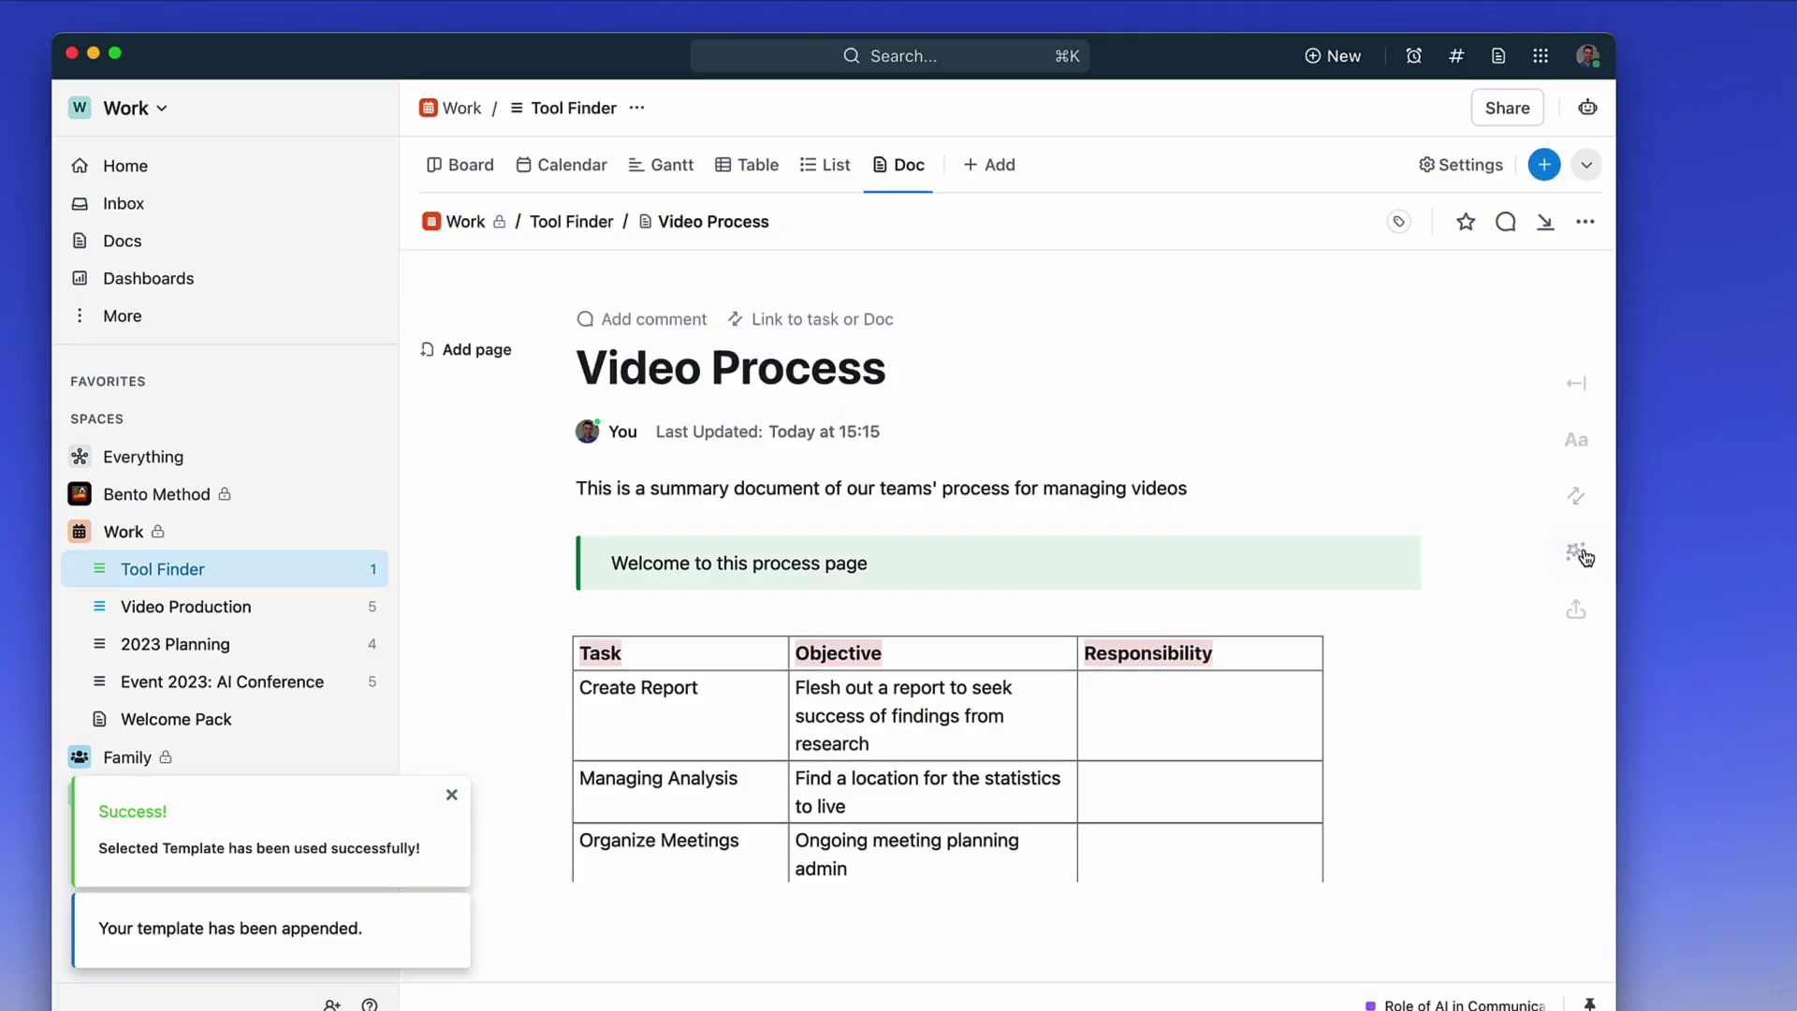
pyautogui.scroll(-3, 1013, 608)
pyautogui.scroll(3, 1013, 608)
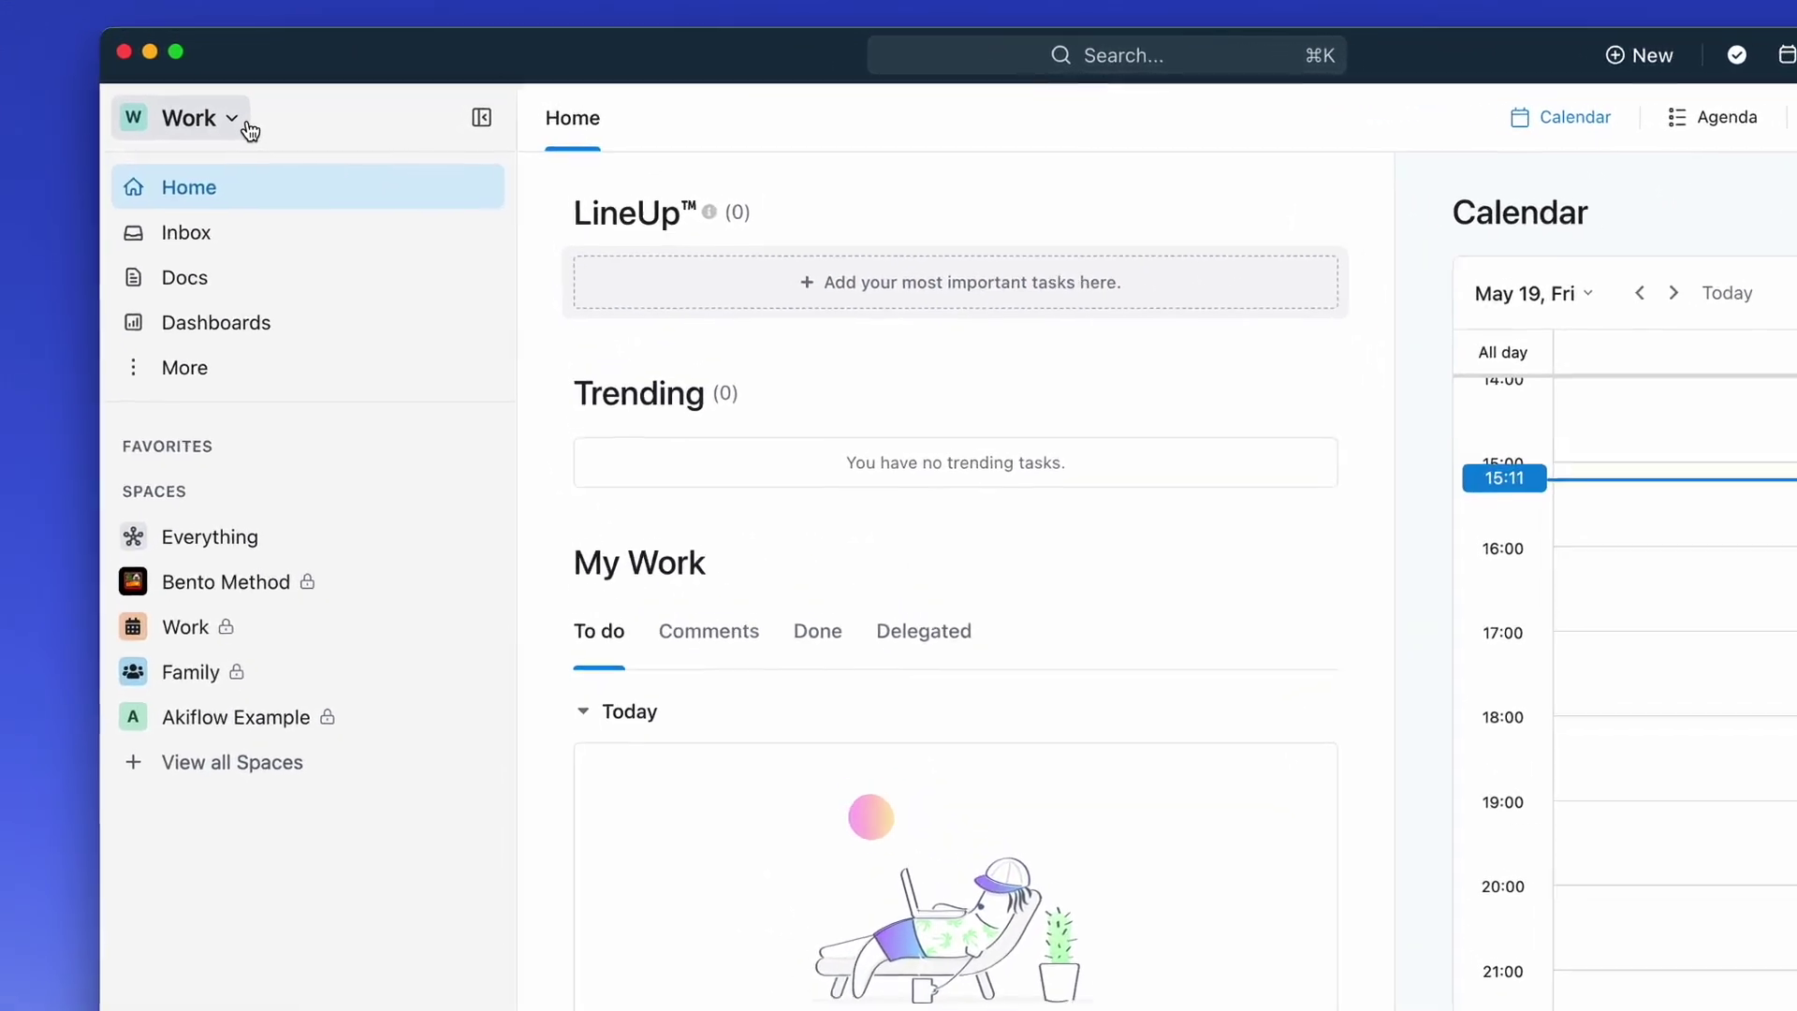
pyautogui.click(248, 127)
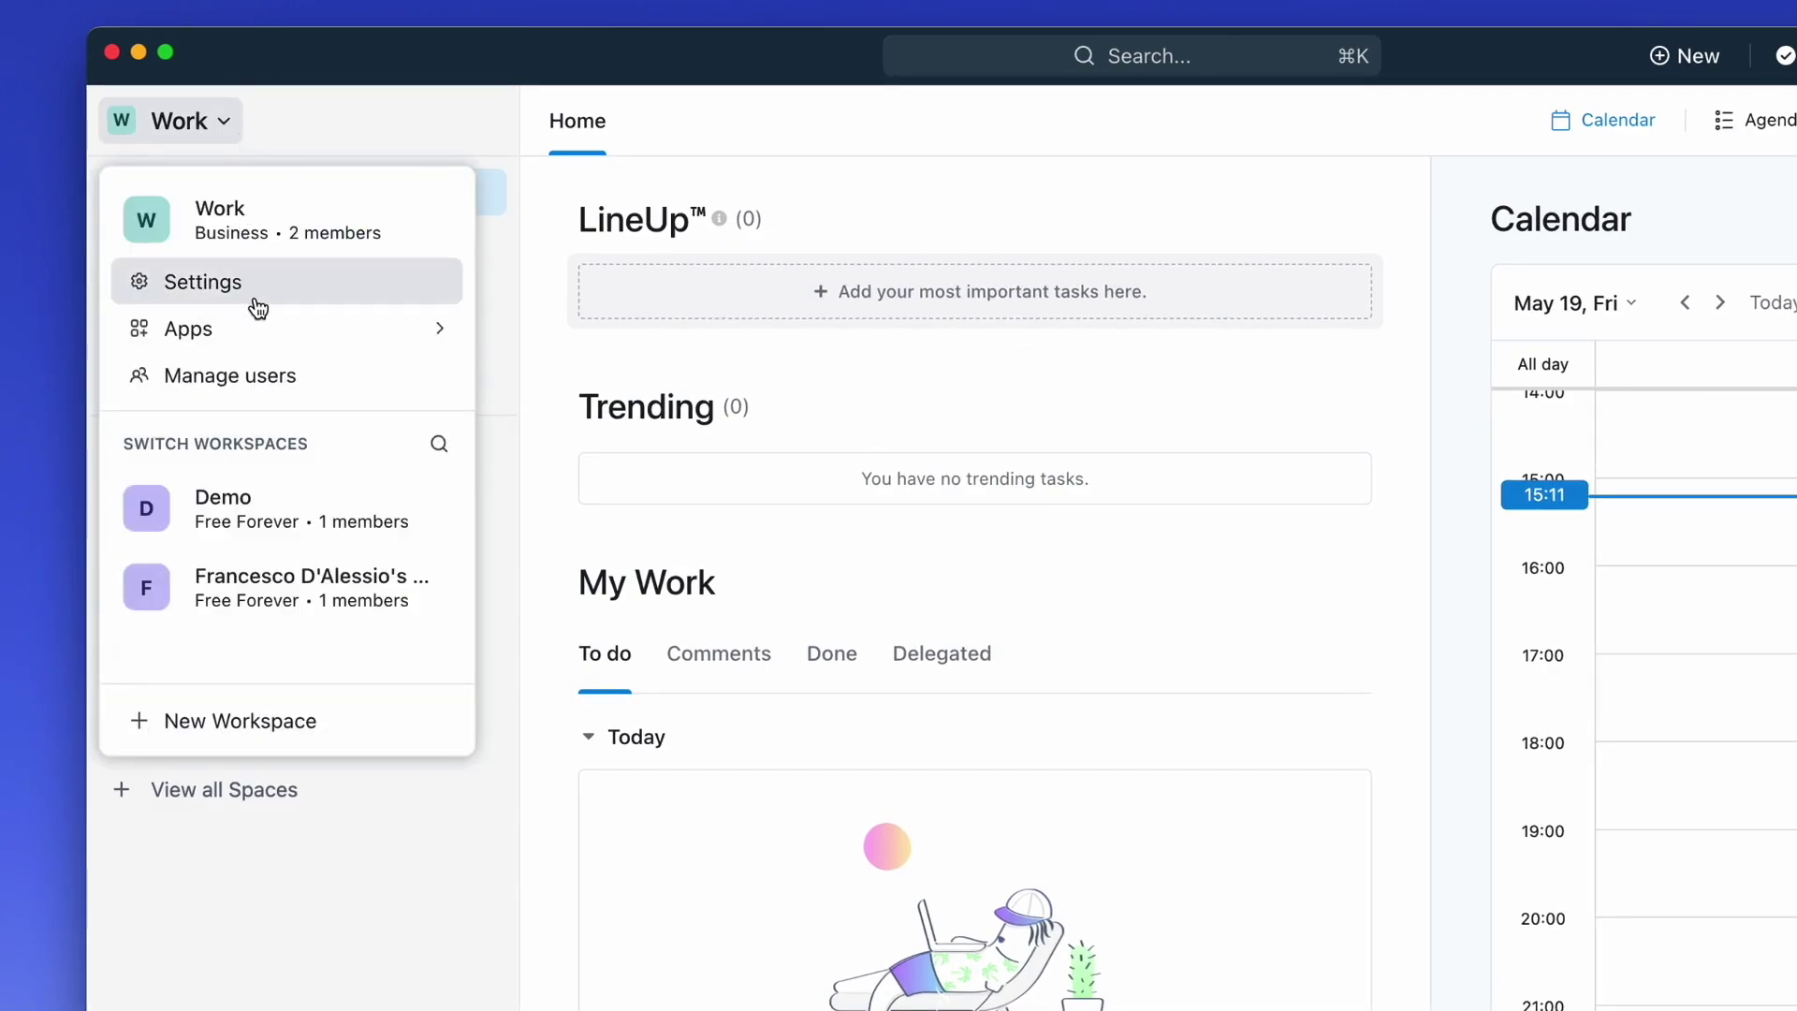
pyautogui.click(277, 908)
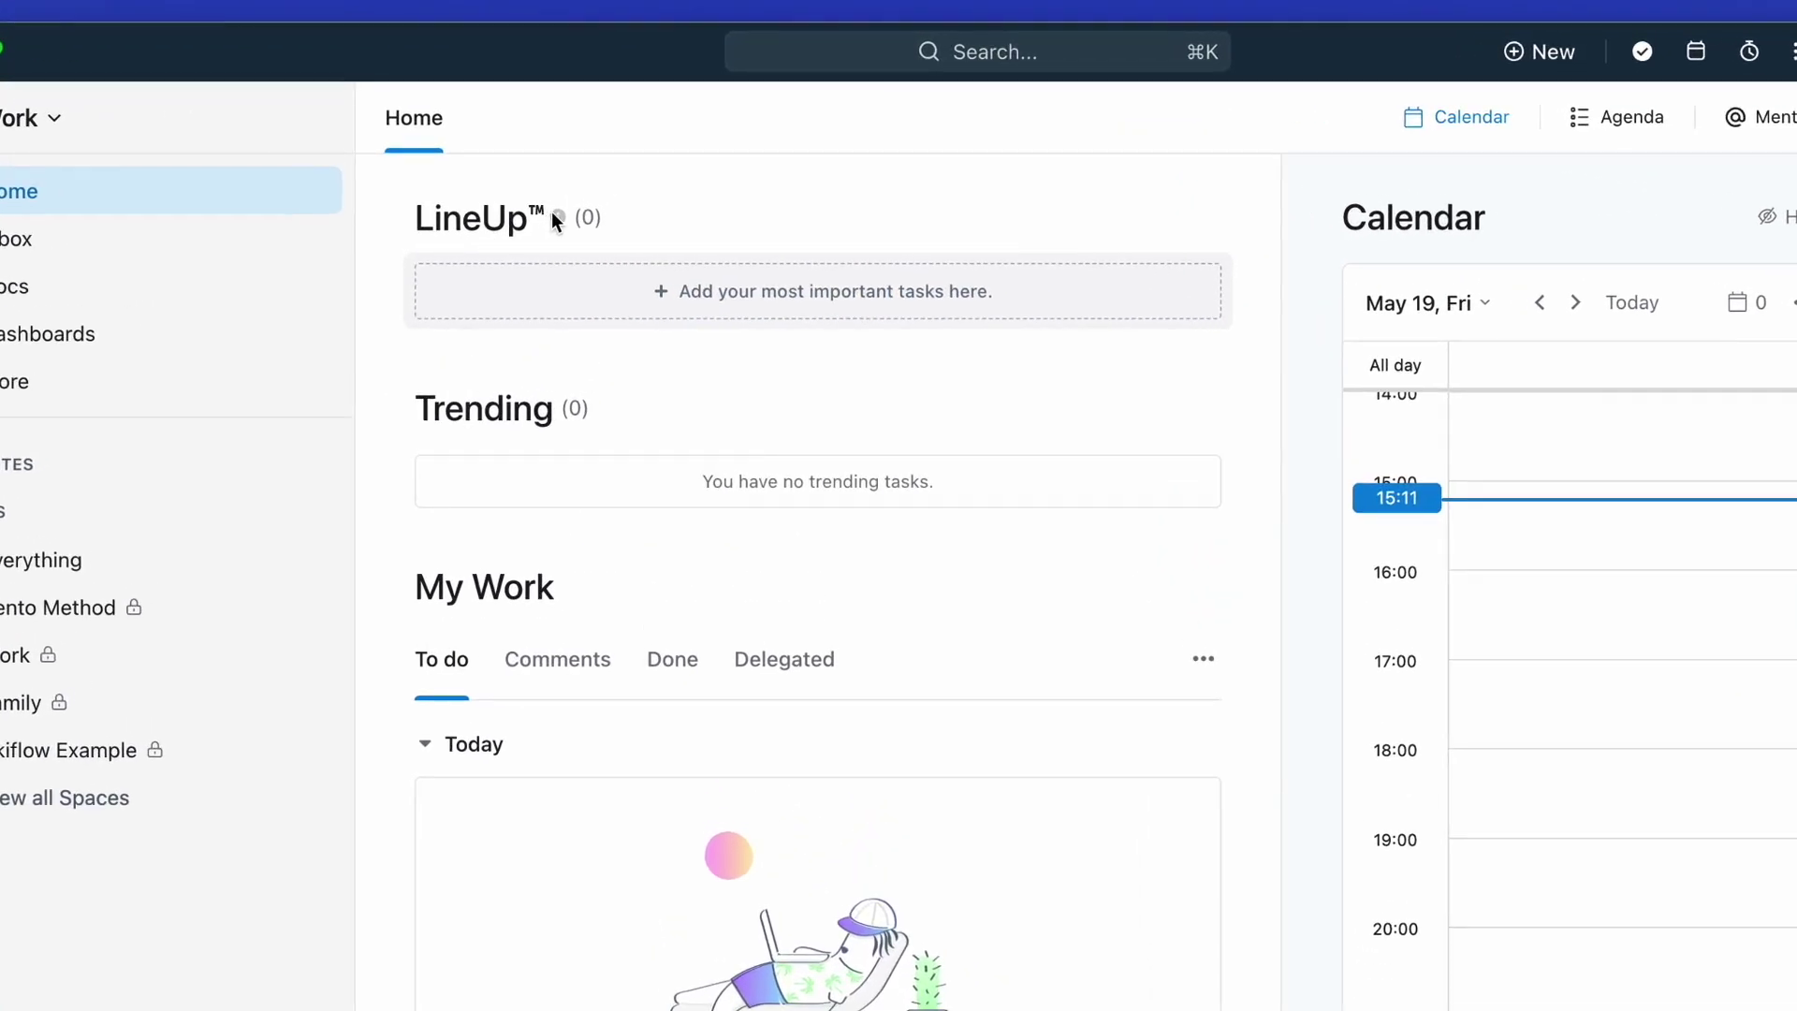
# Add Role of AI in Communication at Work to LineUp, then browse the Comments, Done, Delegated and To do tabs.
pyautogui.click(885, 305)
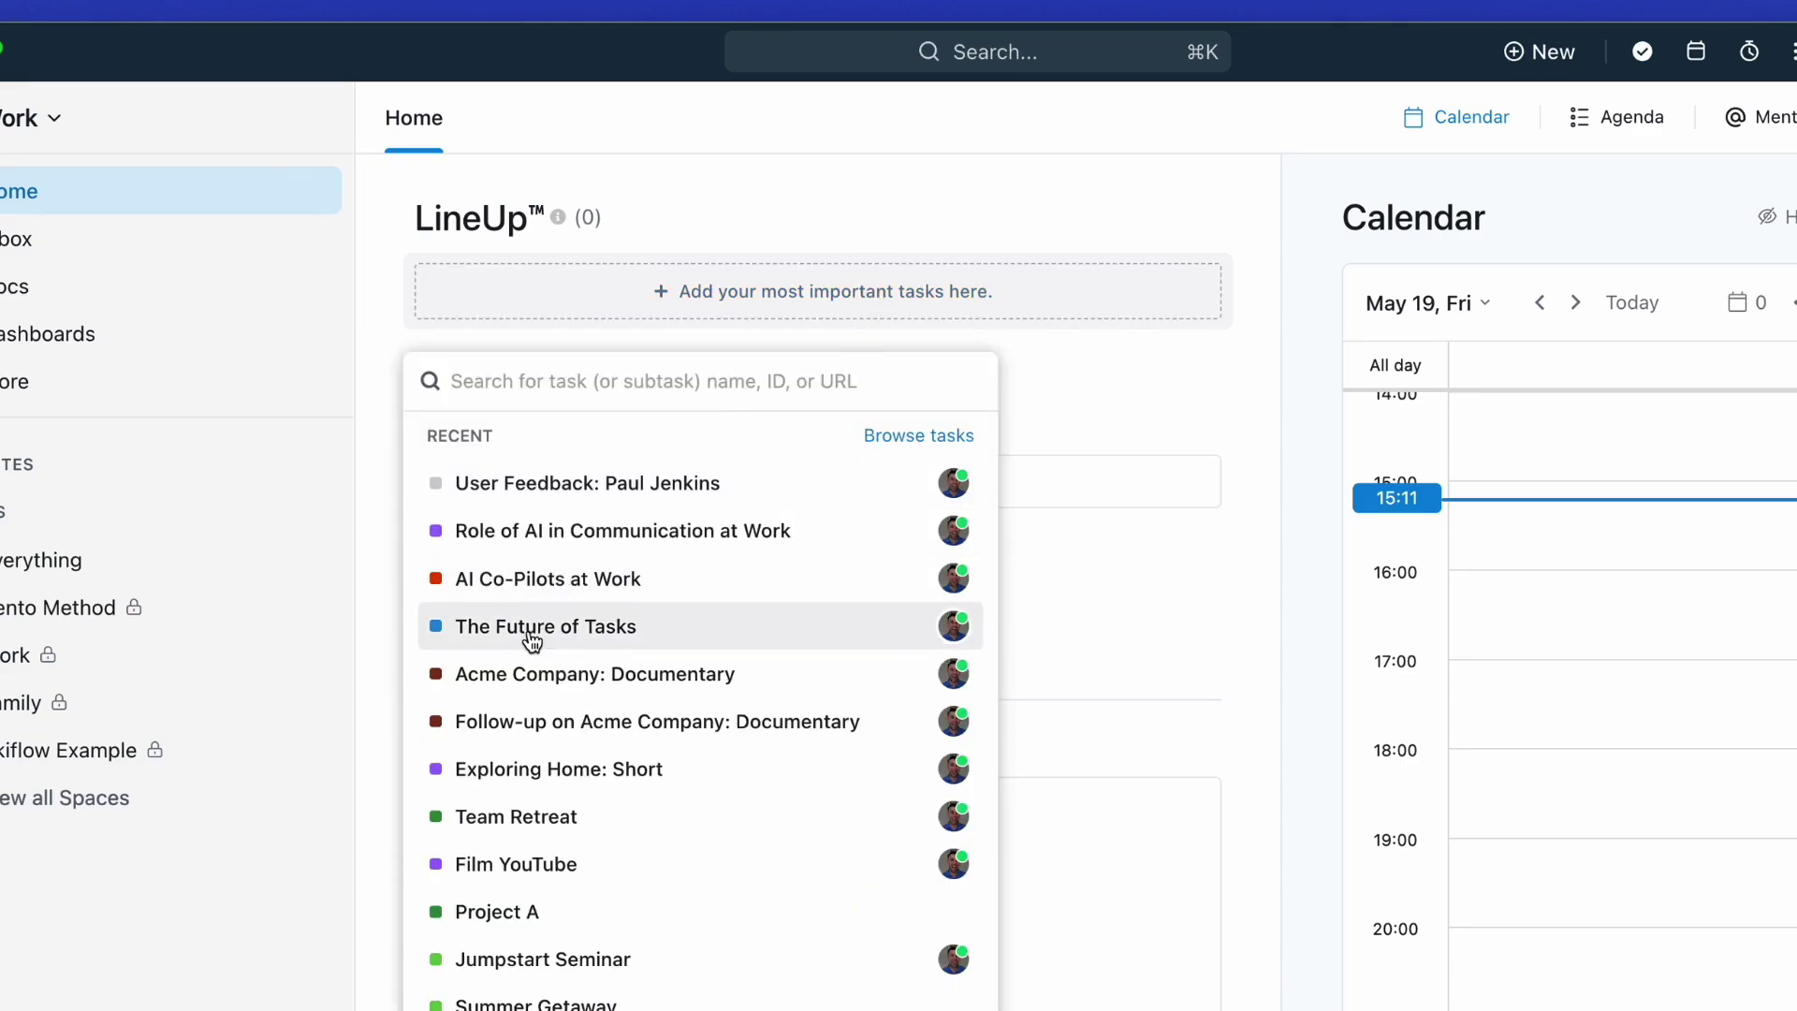
pyautogui.click(665, 536)
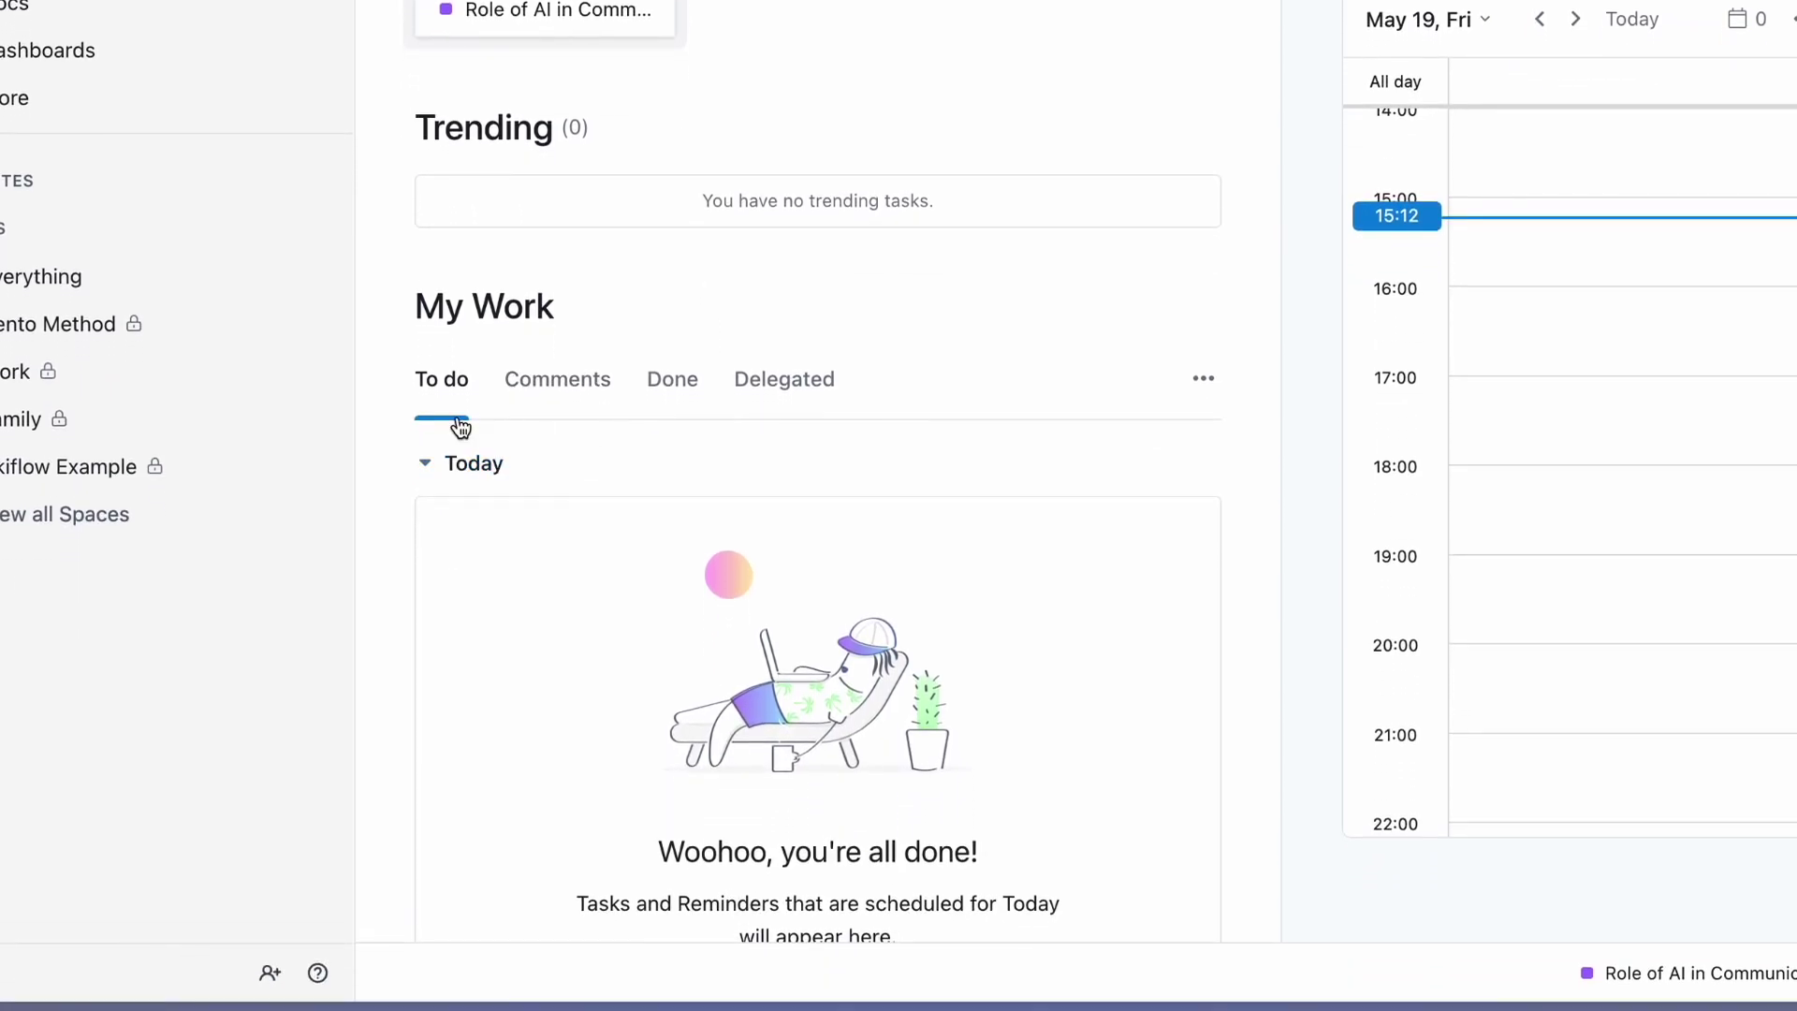
pyautogui.click(554, 393)
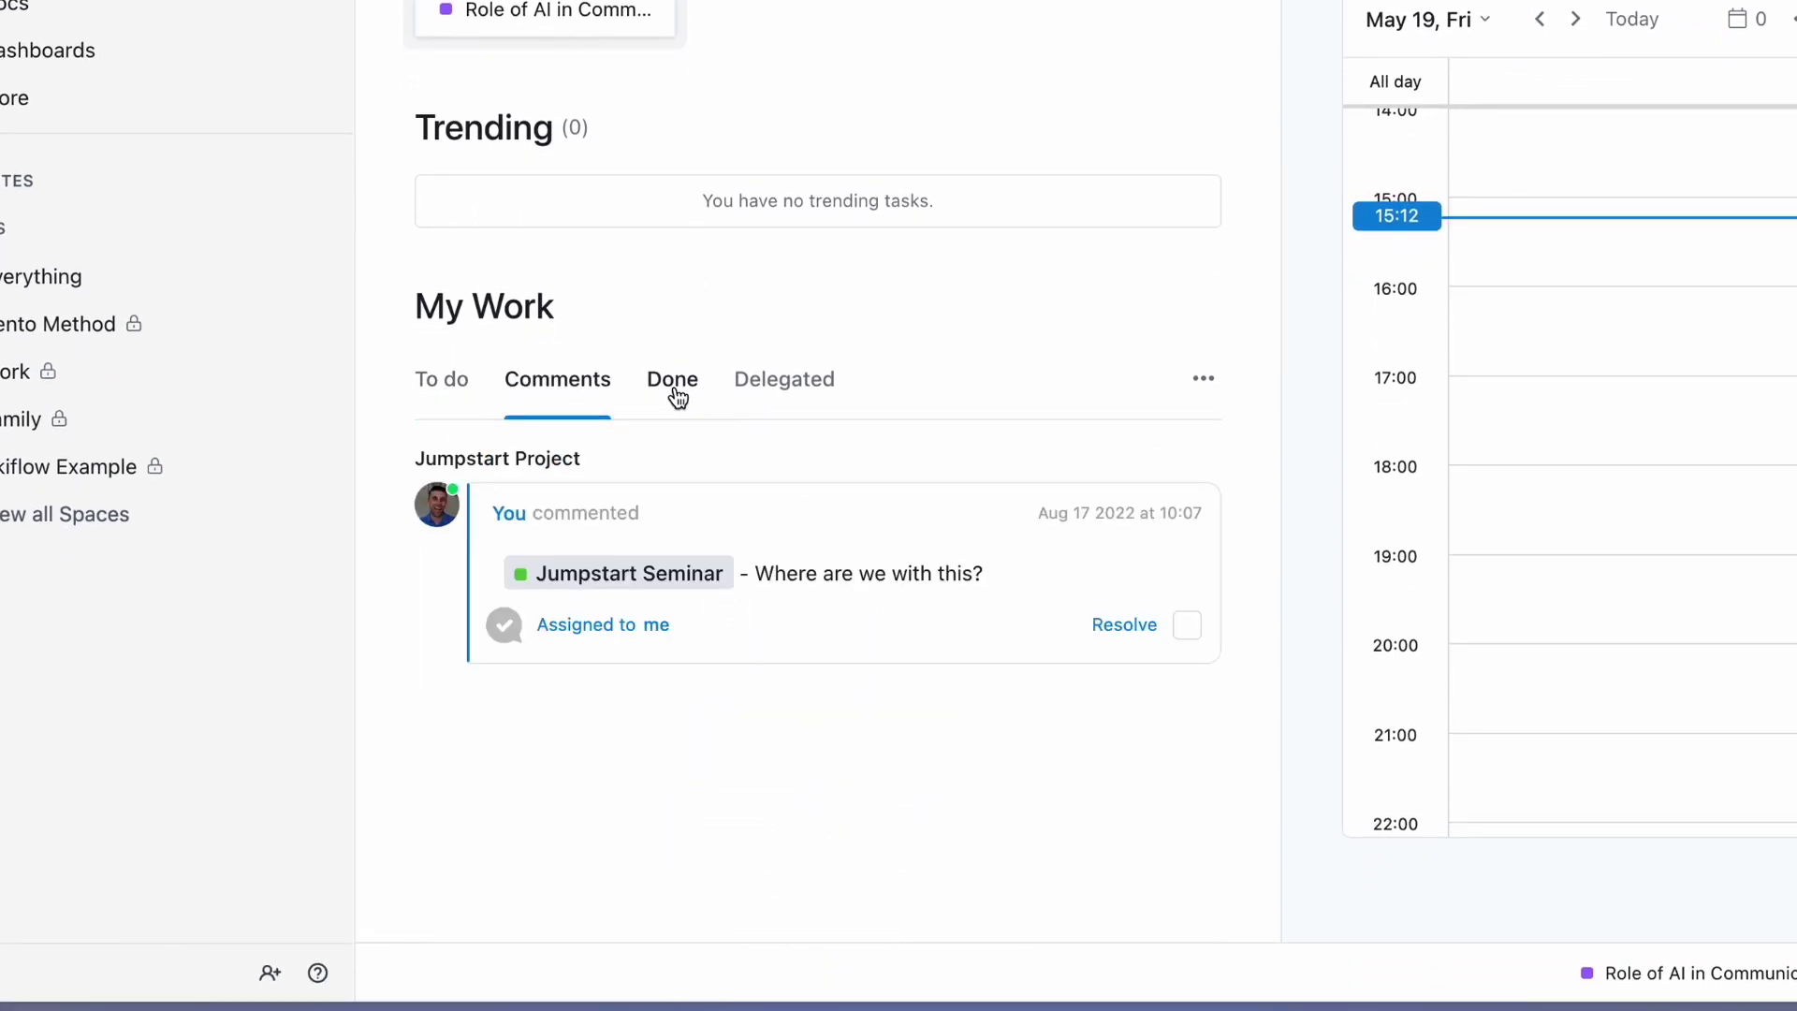
pyautogui.click(678, 400)
pyautogui.click(777, 393)
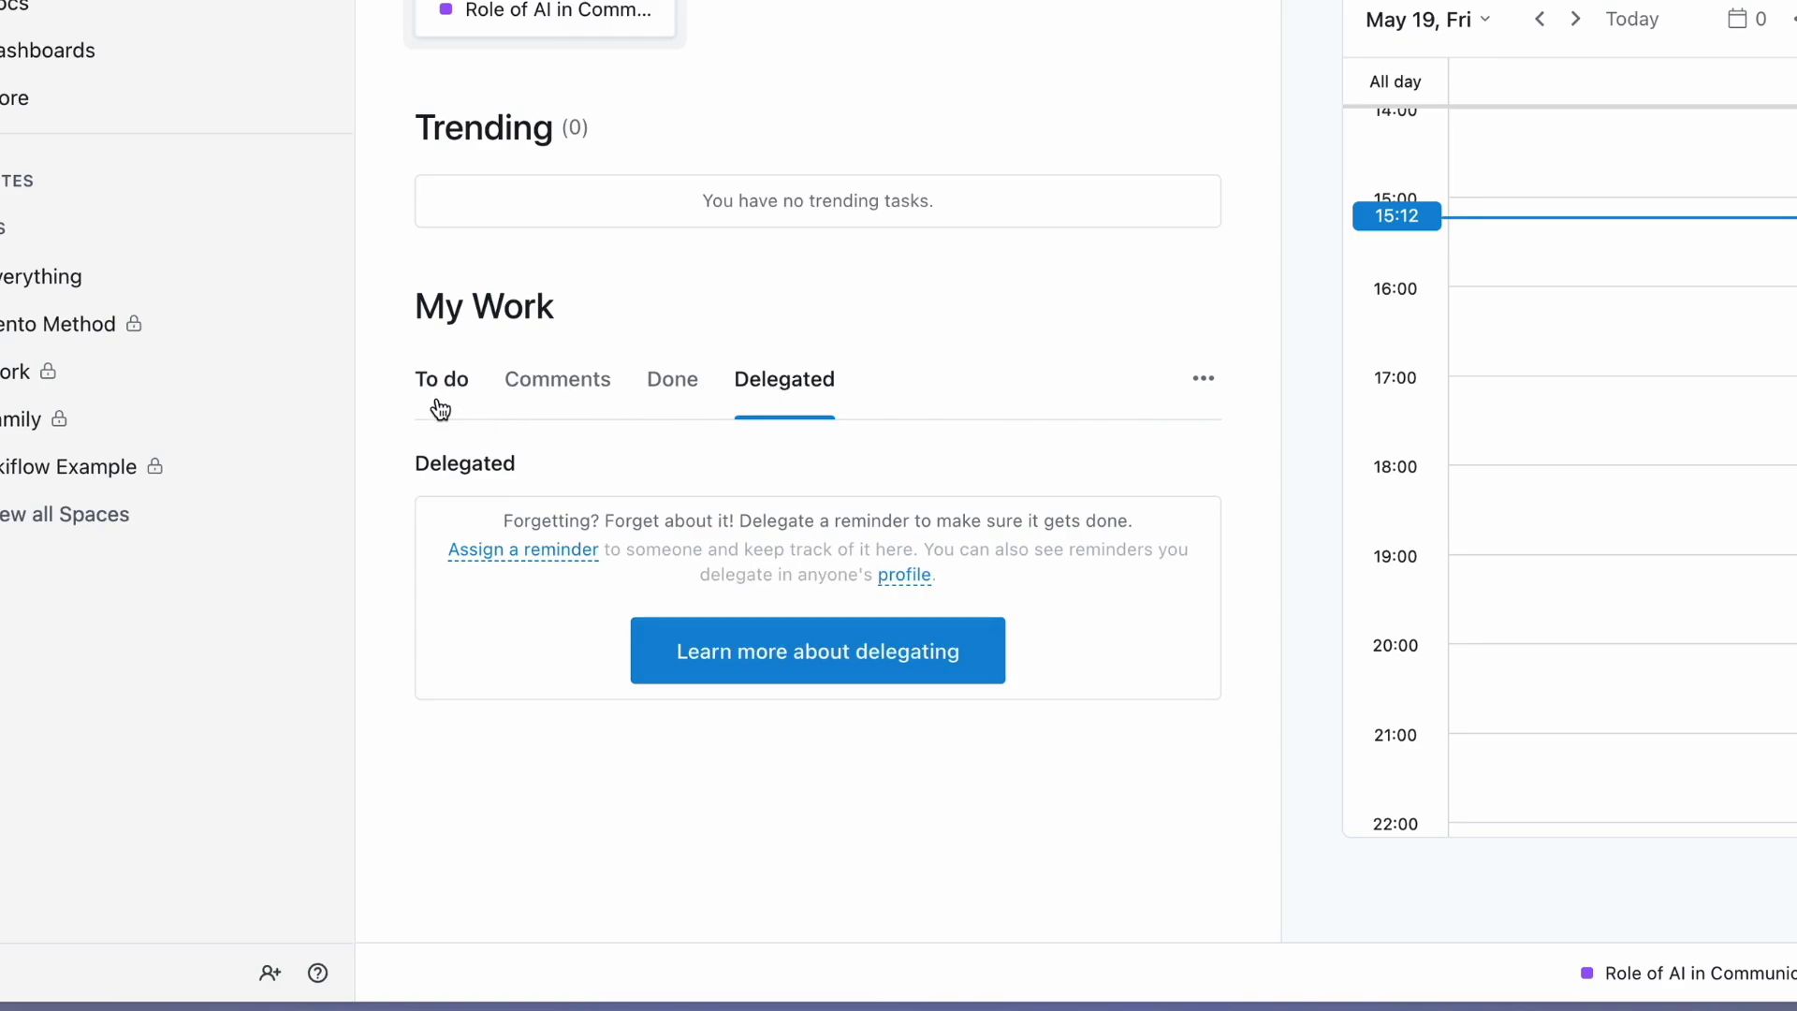
pyautogui.click(444, 399)
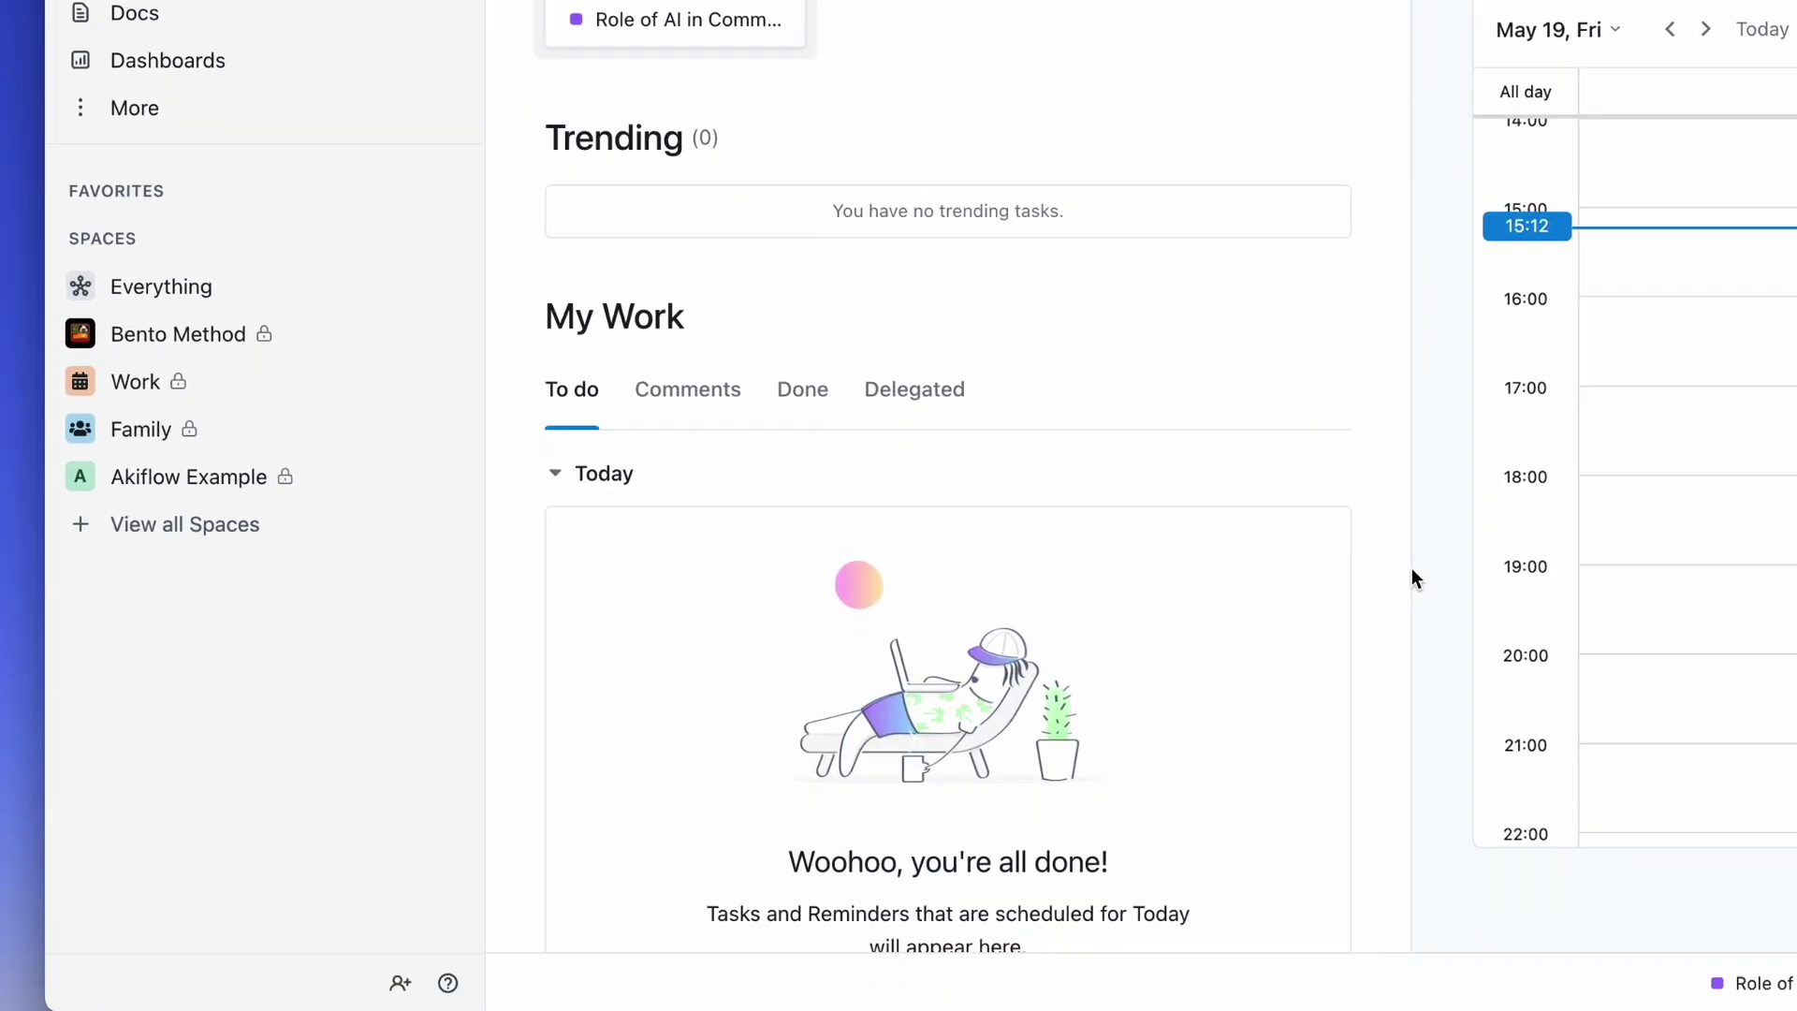
# Schedule a 'Film ClickUp video' task today 15:00–17:00 in Work > Tool Finder.
pyautogui.scroll(-7, 1301, 524)
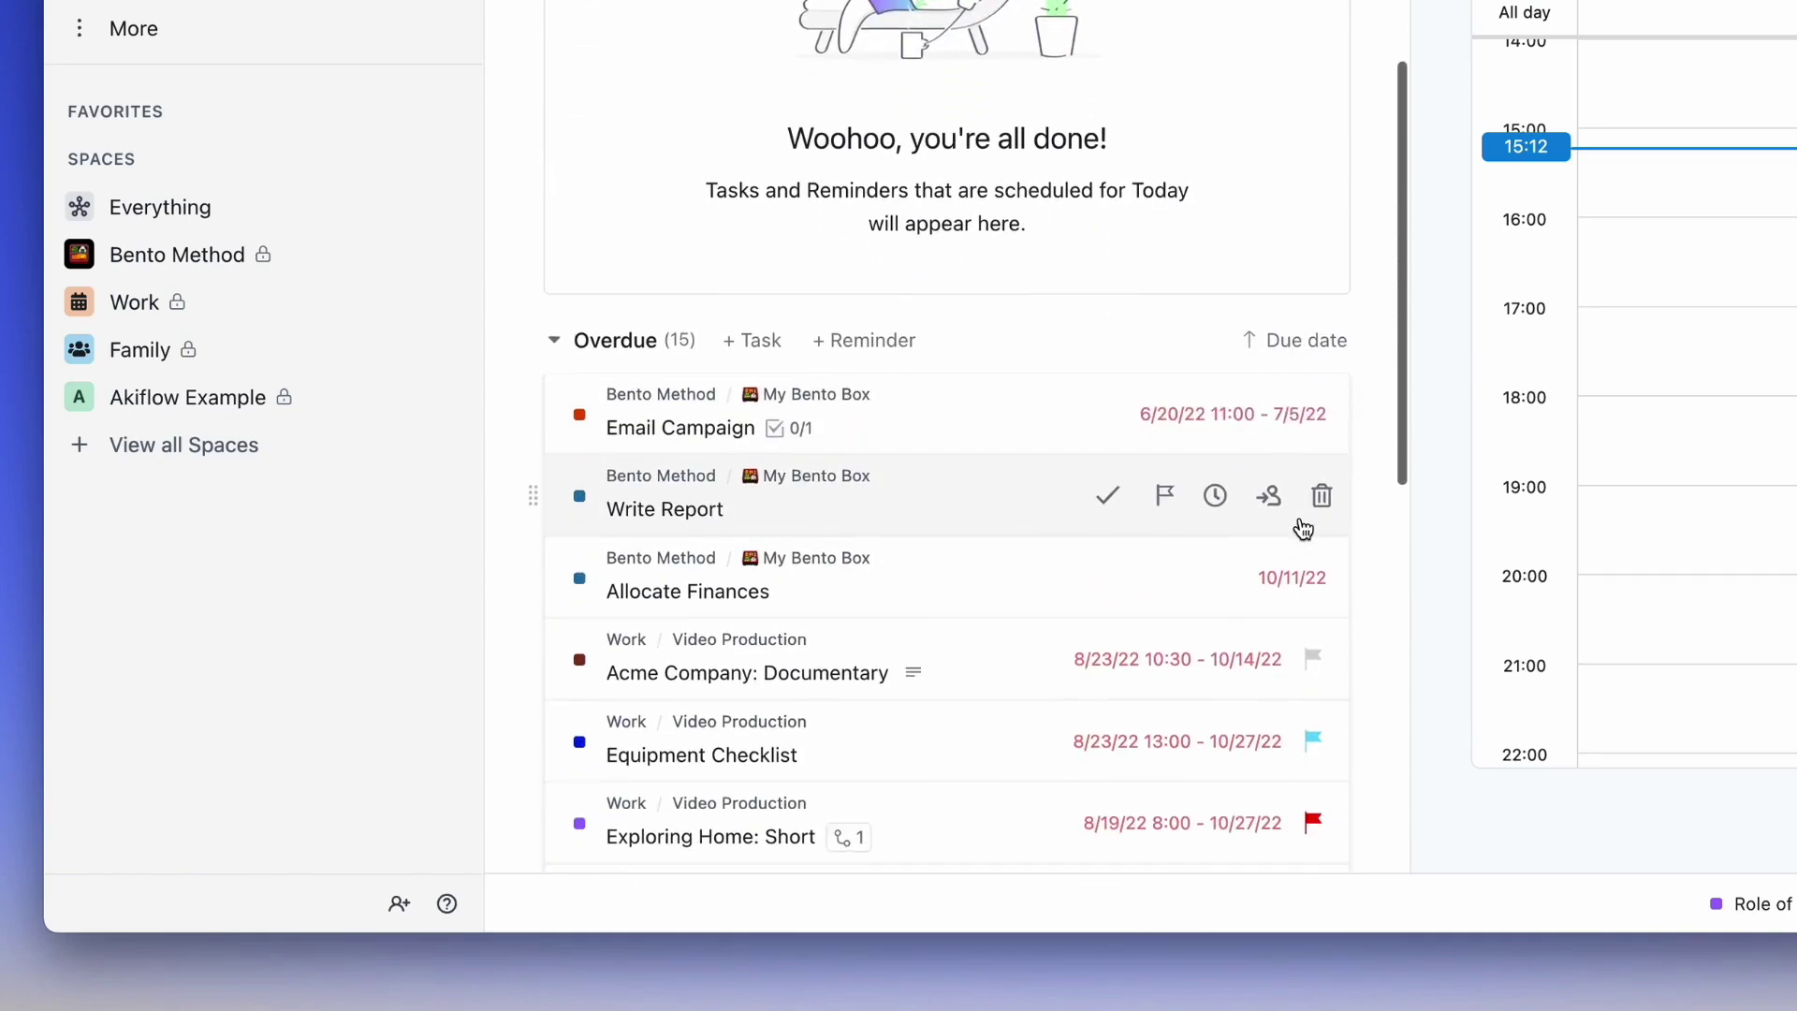
pyautogui.scroll(-1, 1303, 529)
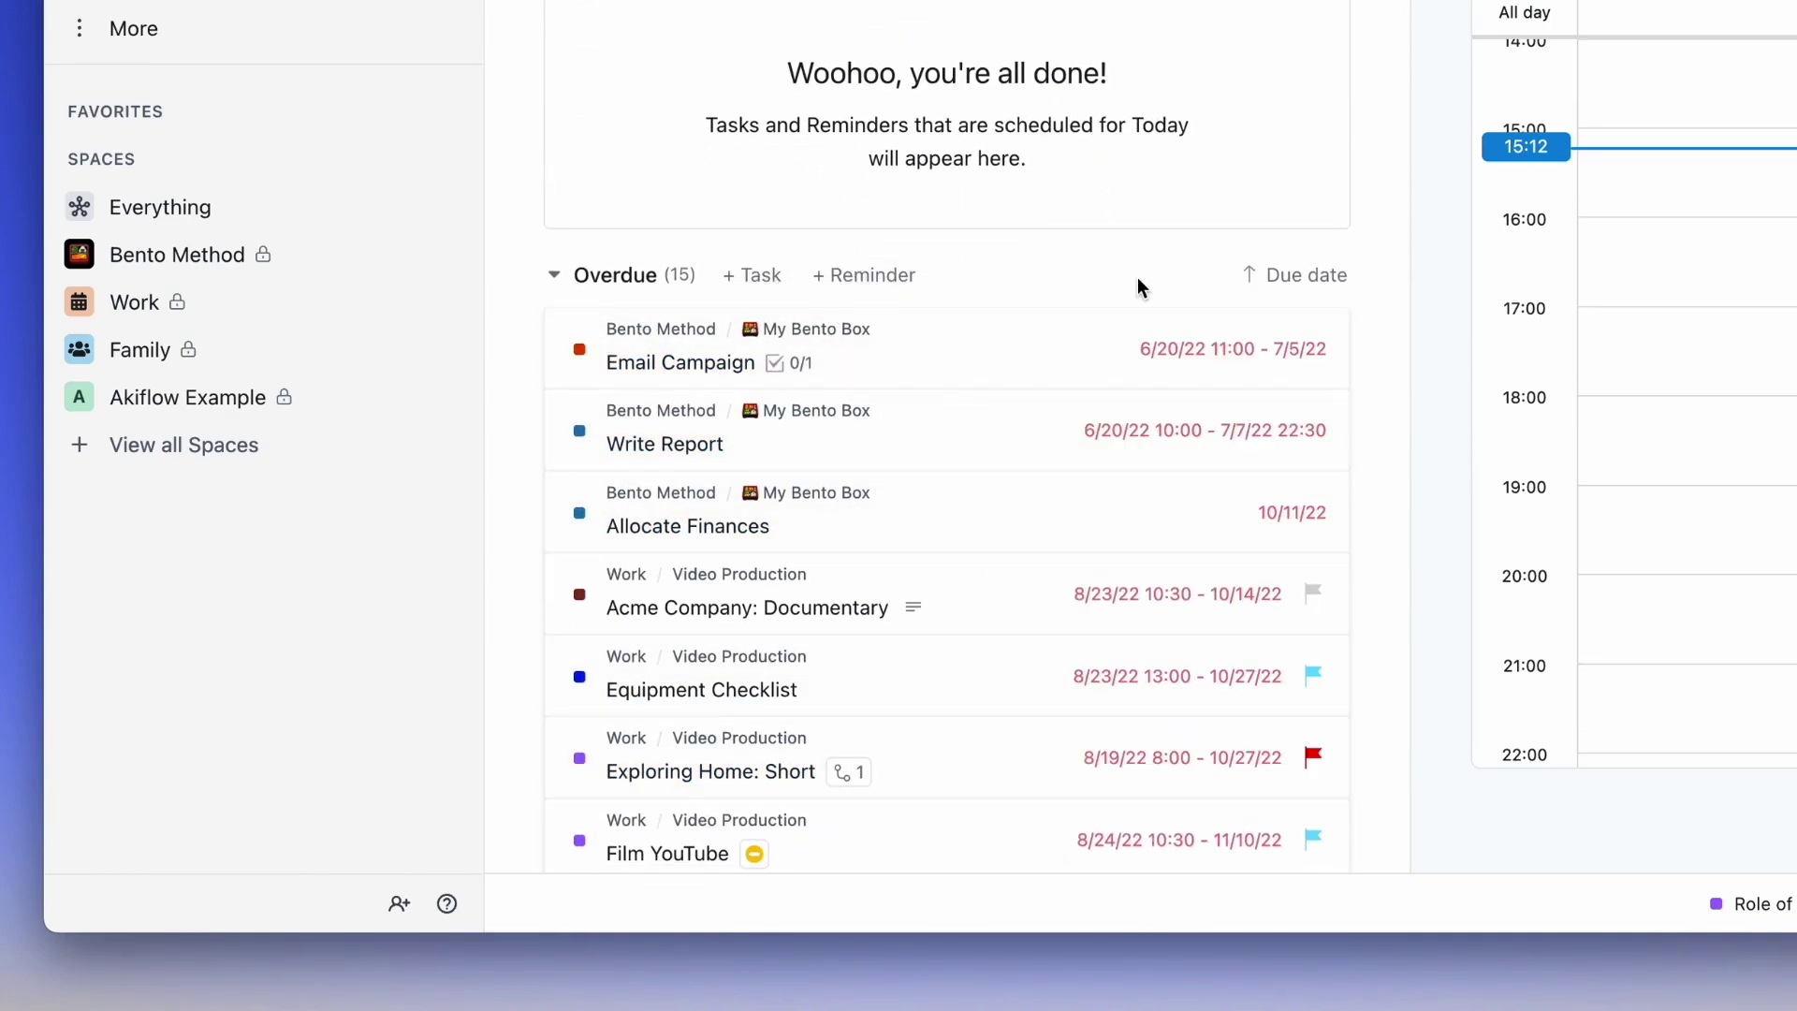
pyautogui.scroll(10, 1315, 280)
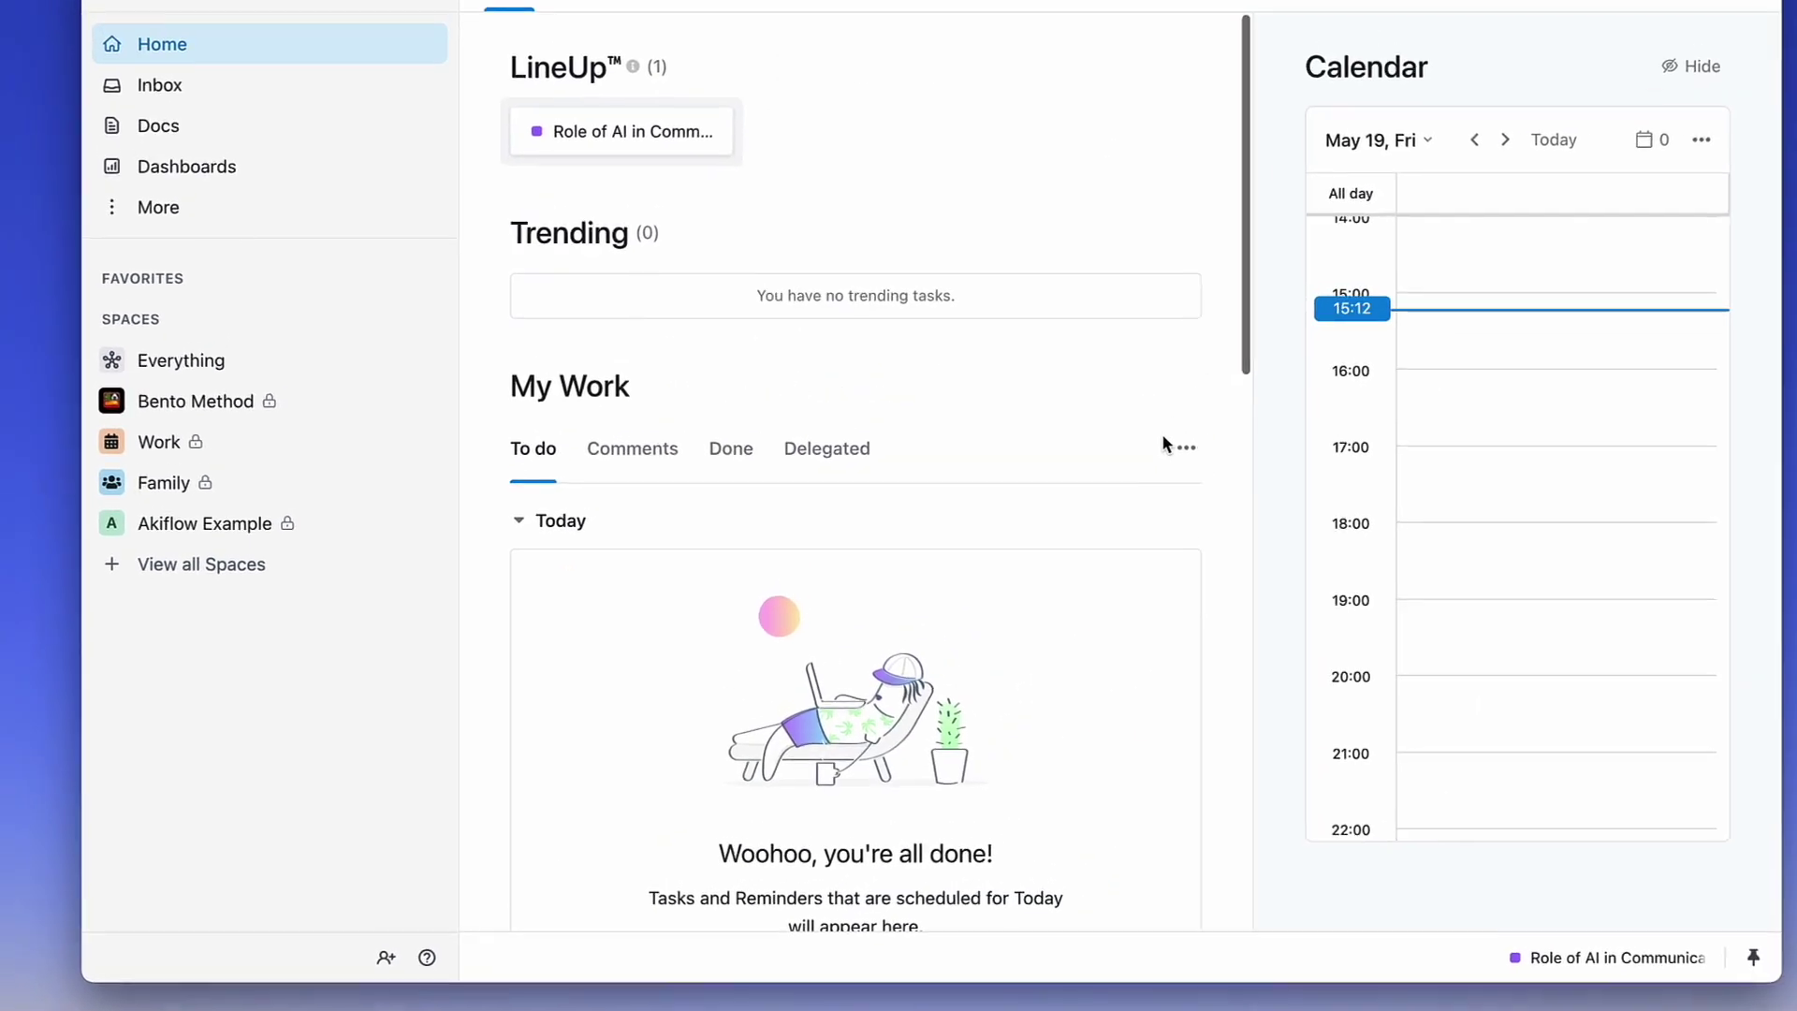
pyautogui.moveTo(1524, 329); pyautogui.dragTo(1529, 453)
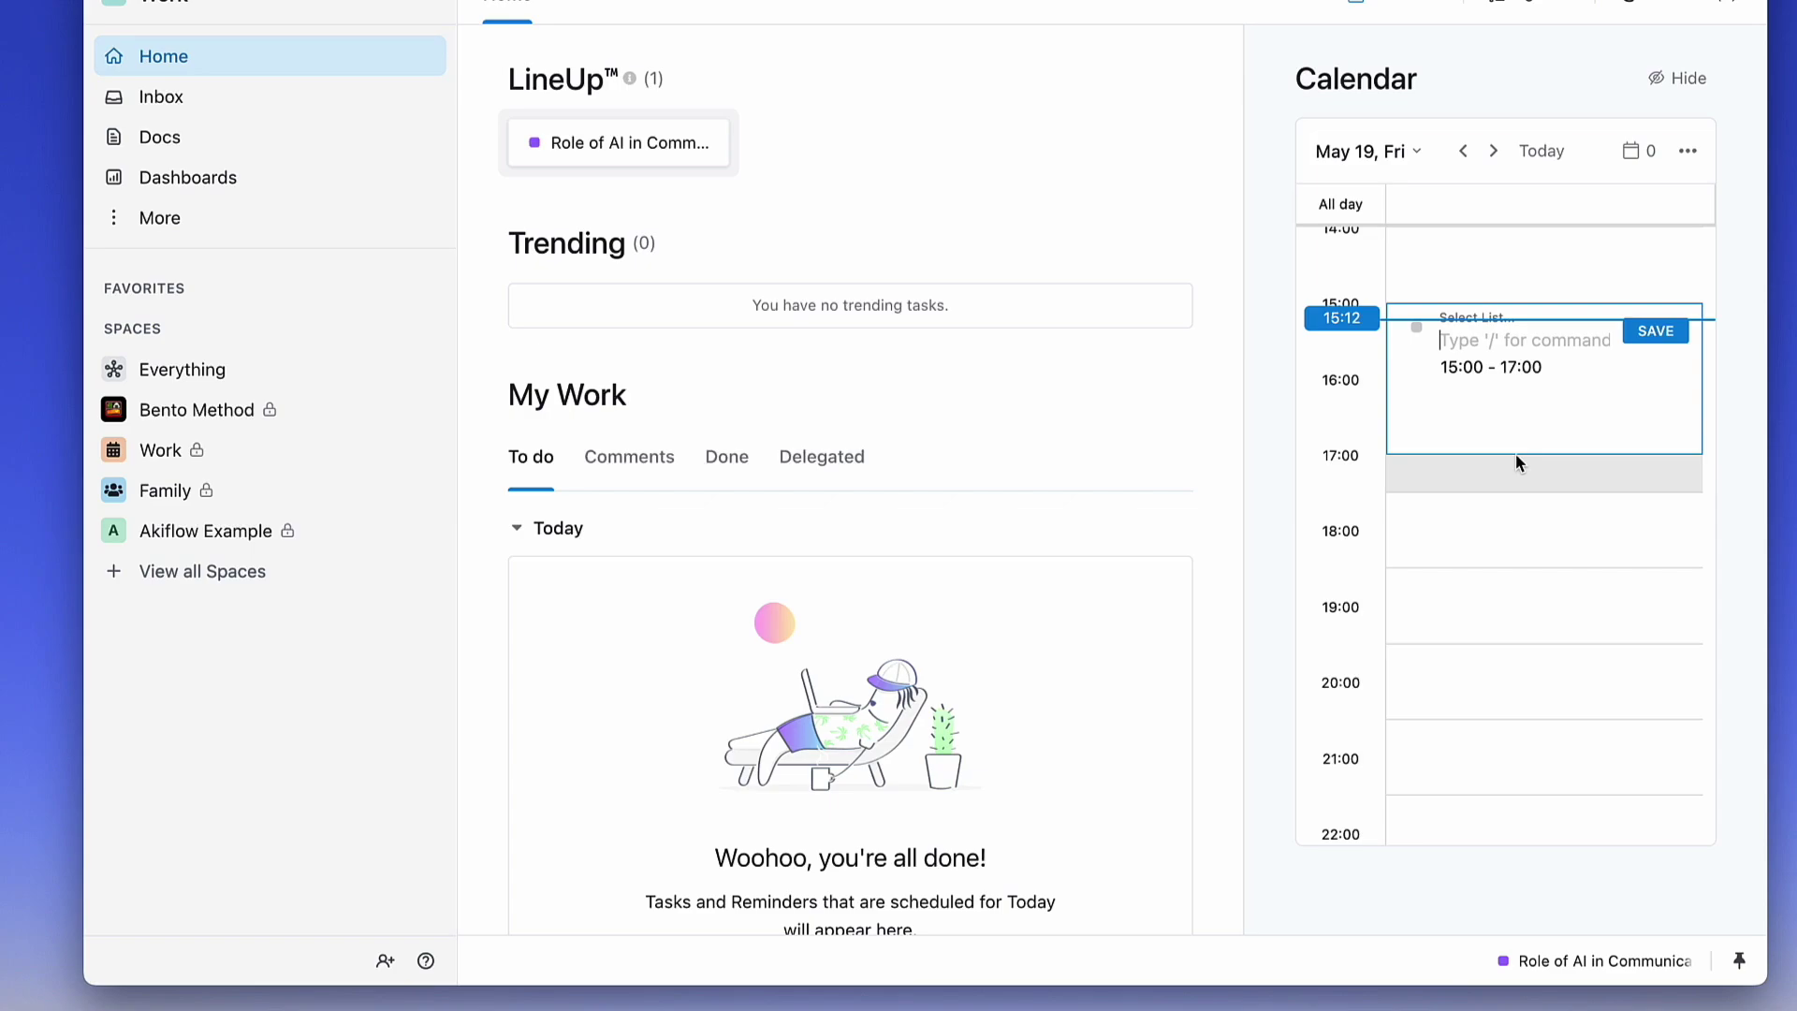
pyautogui.write('Film ClickUp video')
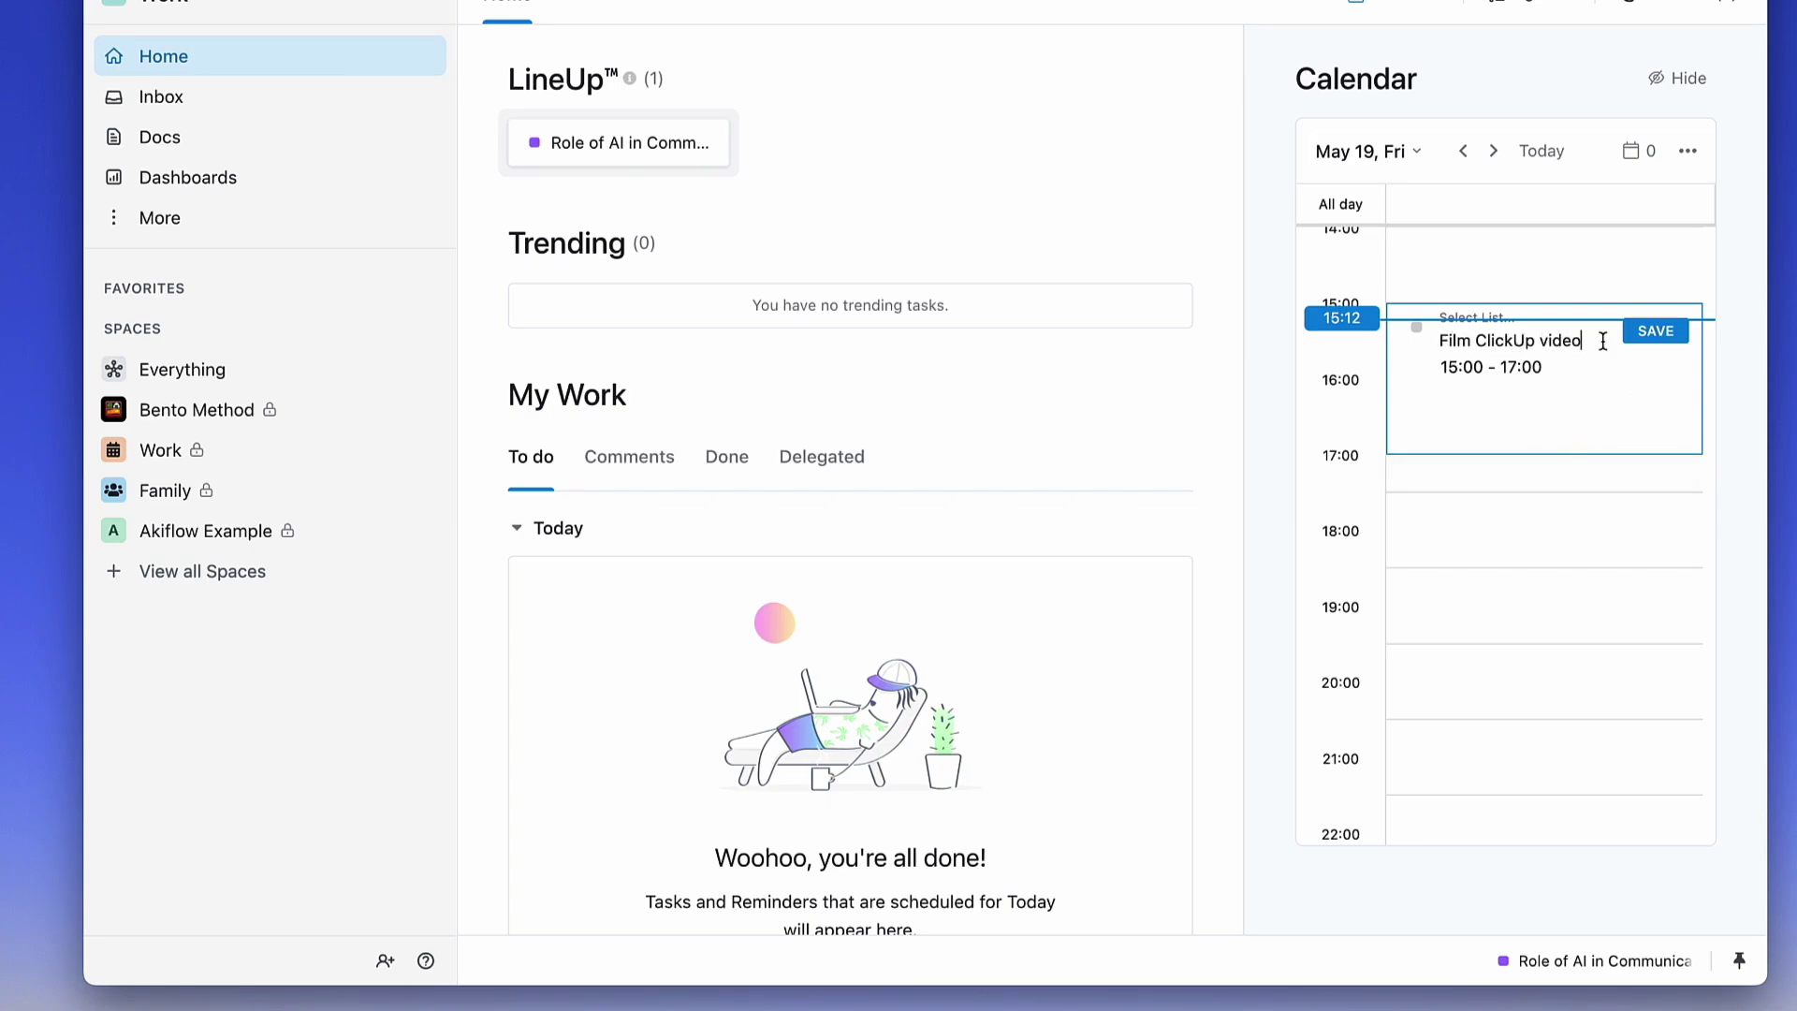
pyautogui.click(1485, 314)
pyautogui.click(1477, 321)
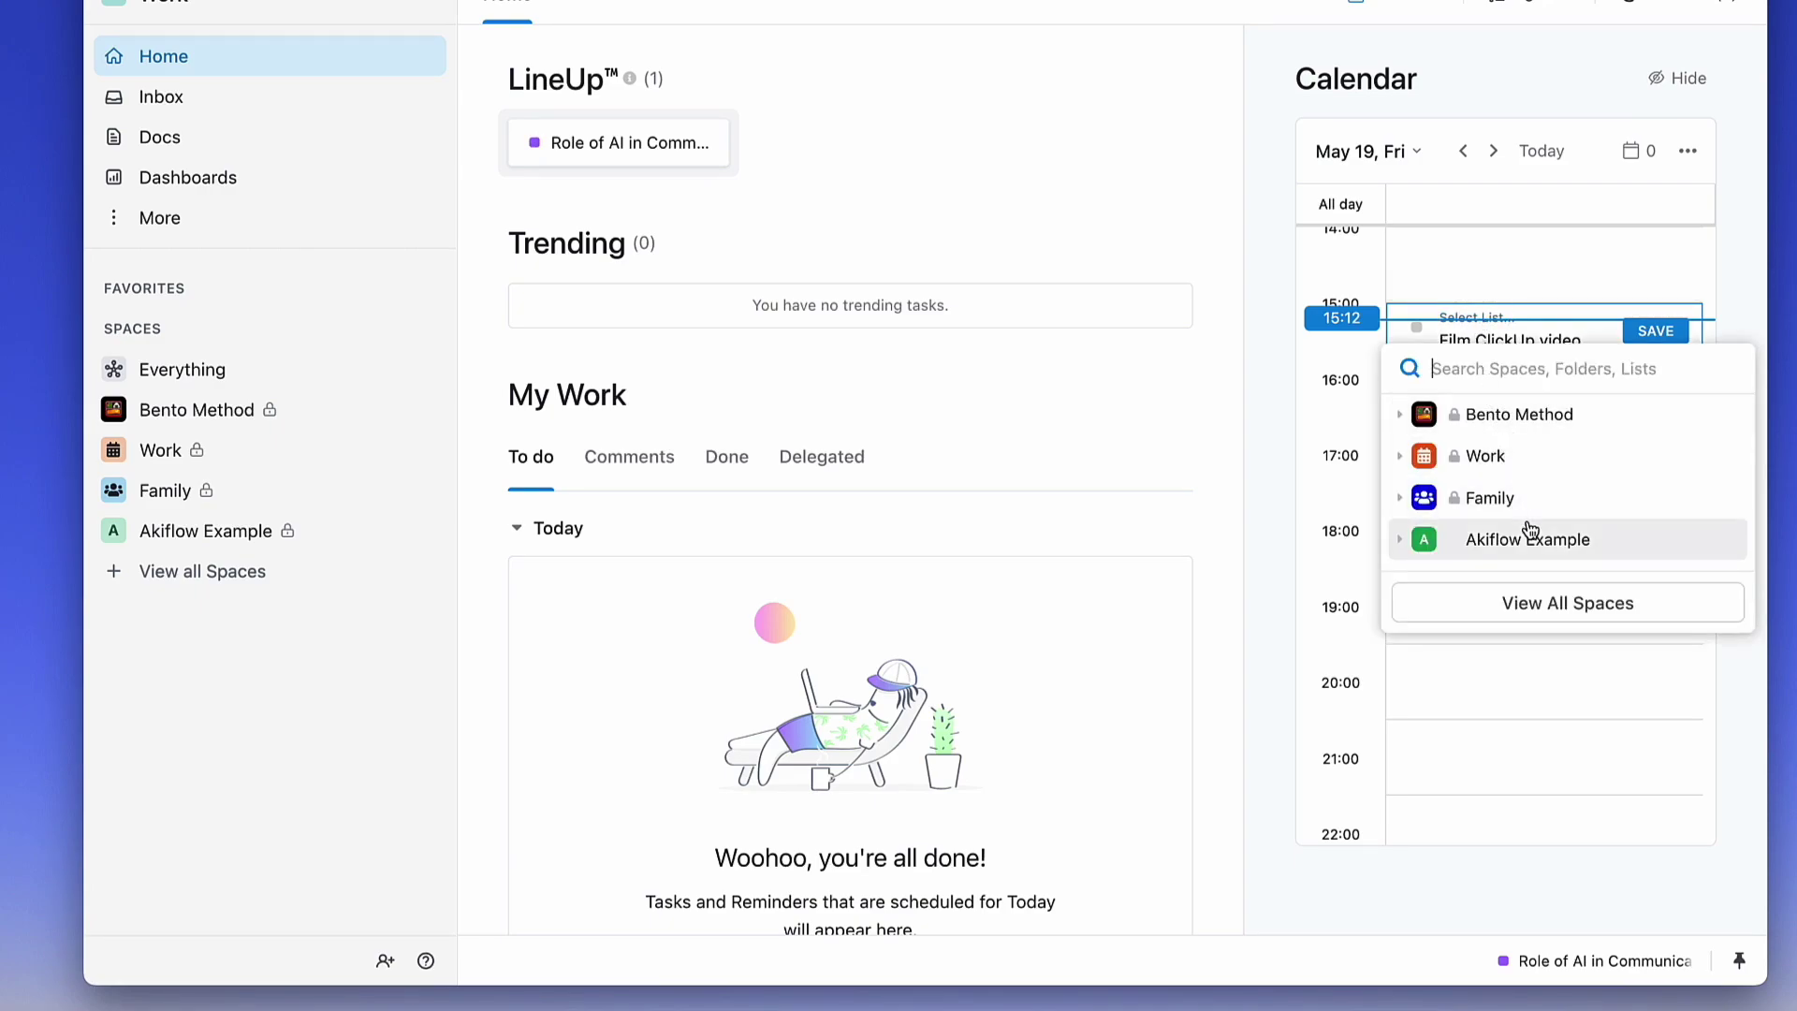
pyautogui.click(1528, 459)
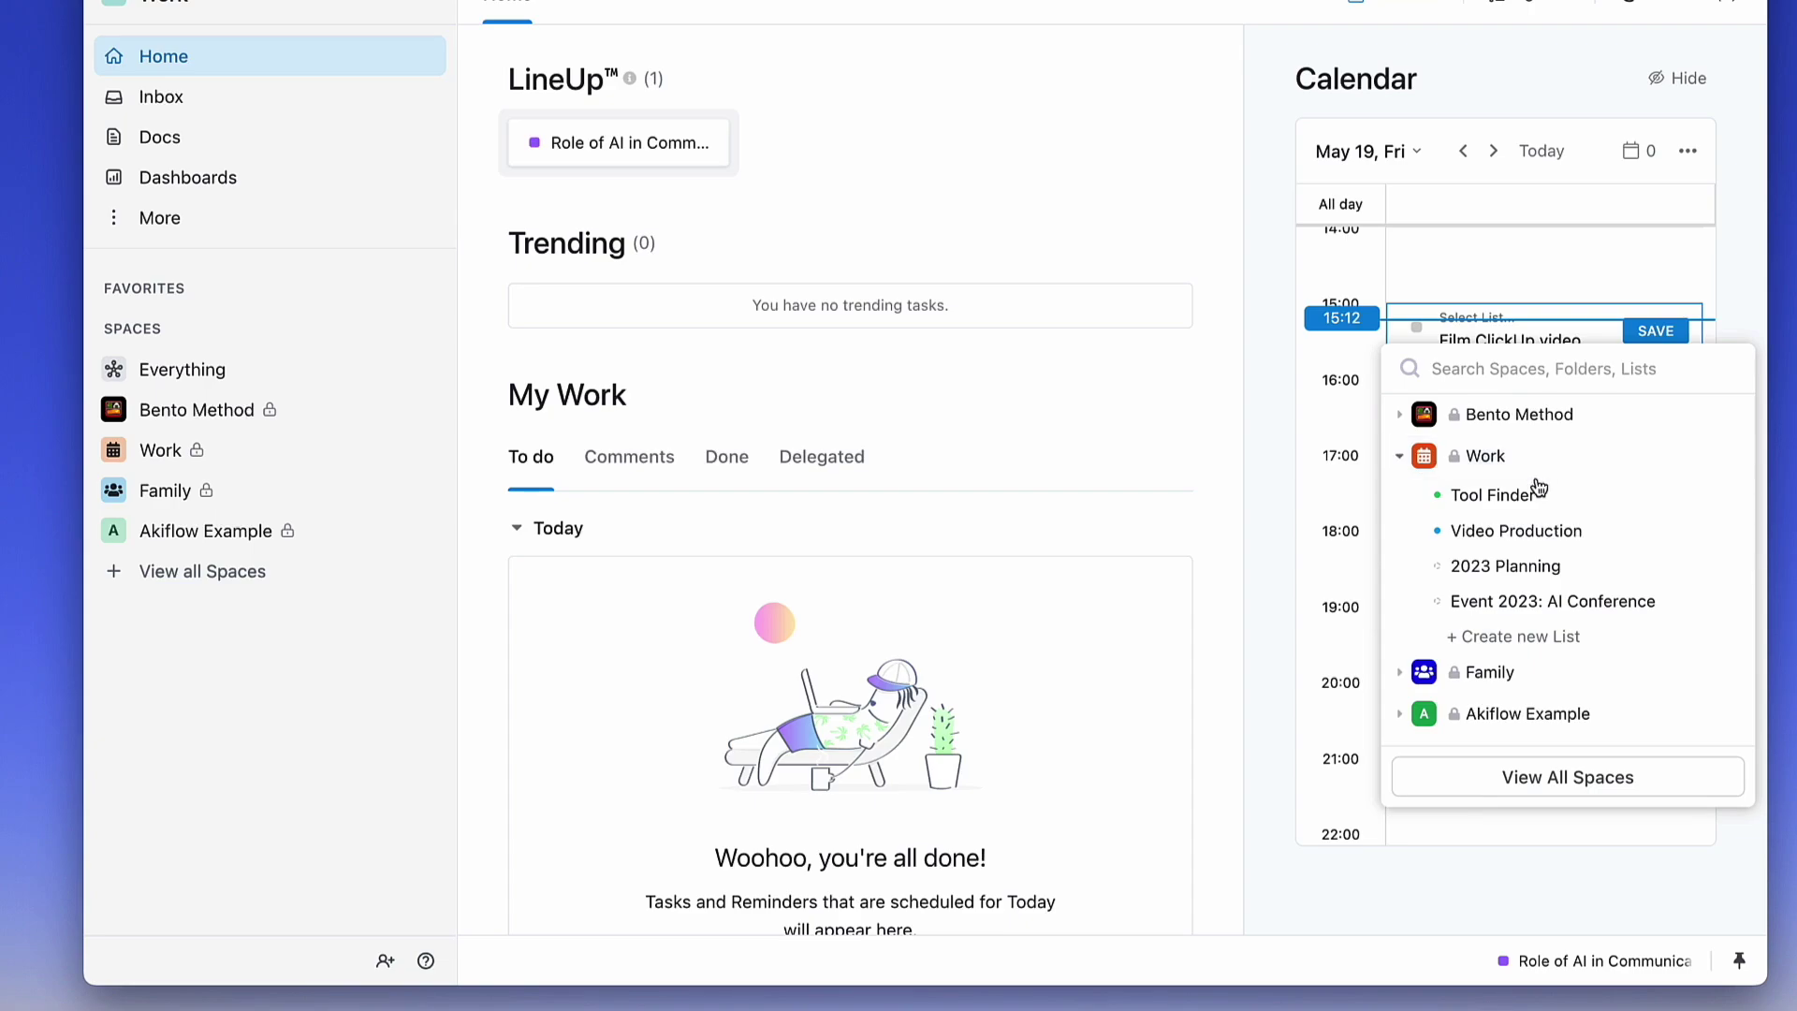
pyautogui.click(1538, 493)
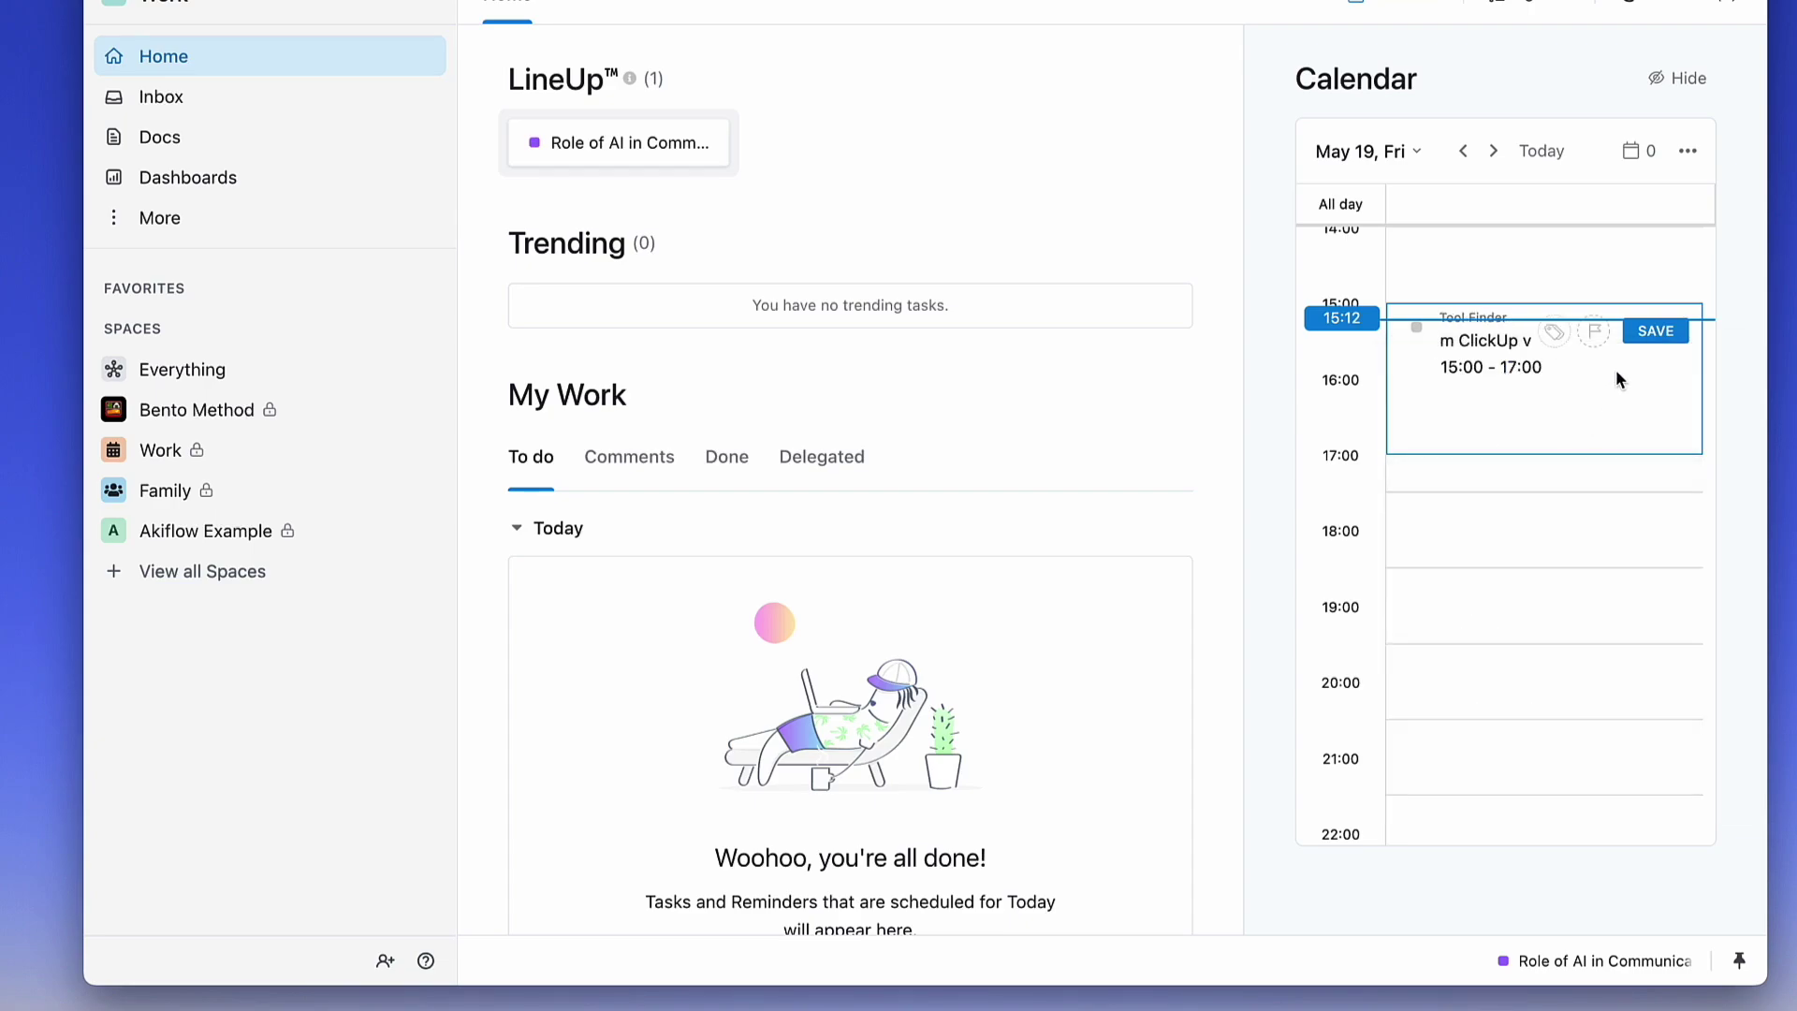
pyautogui.click(1656, 332)
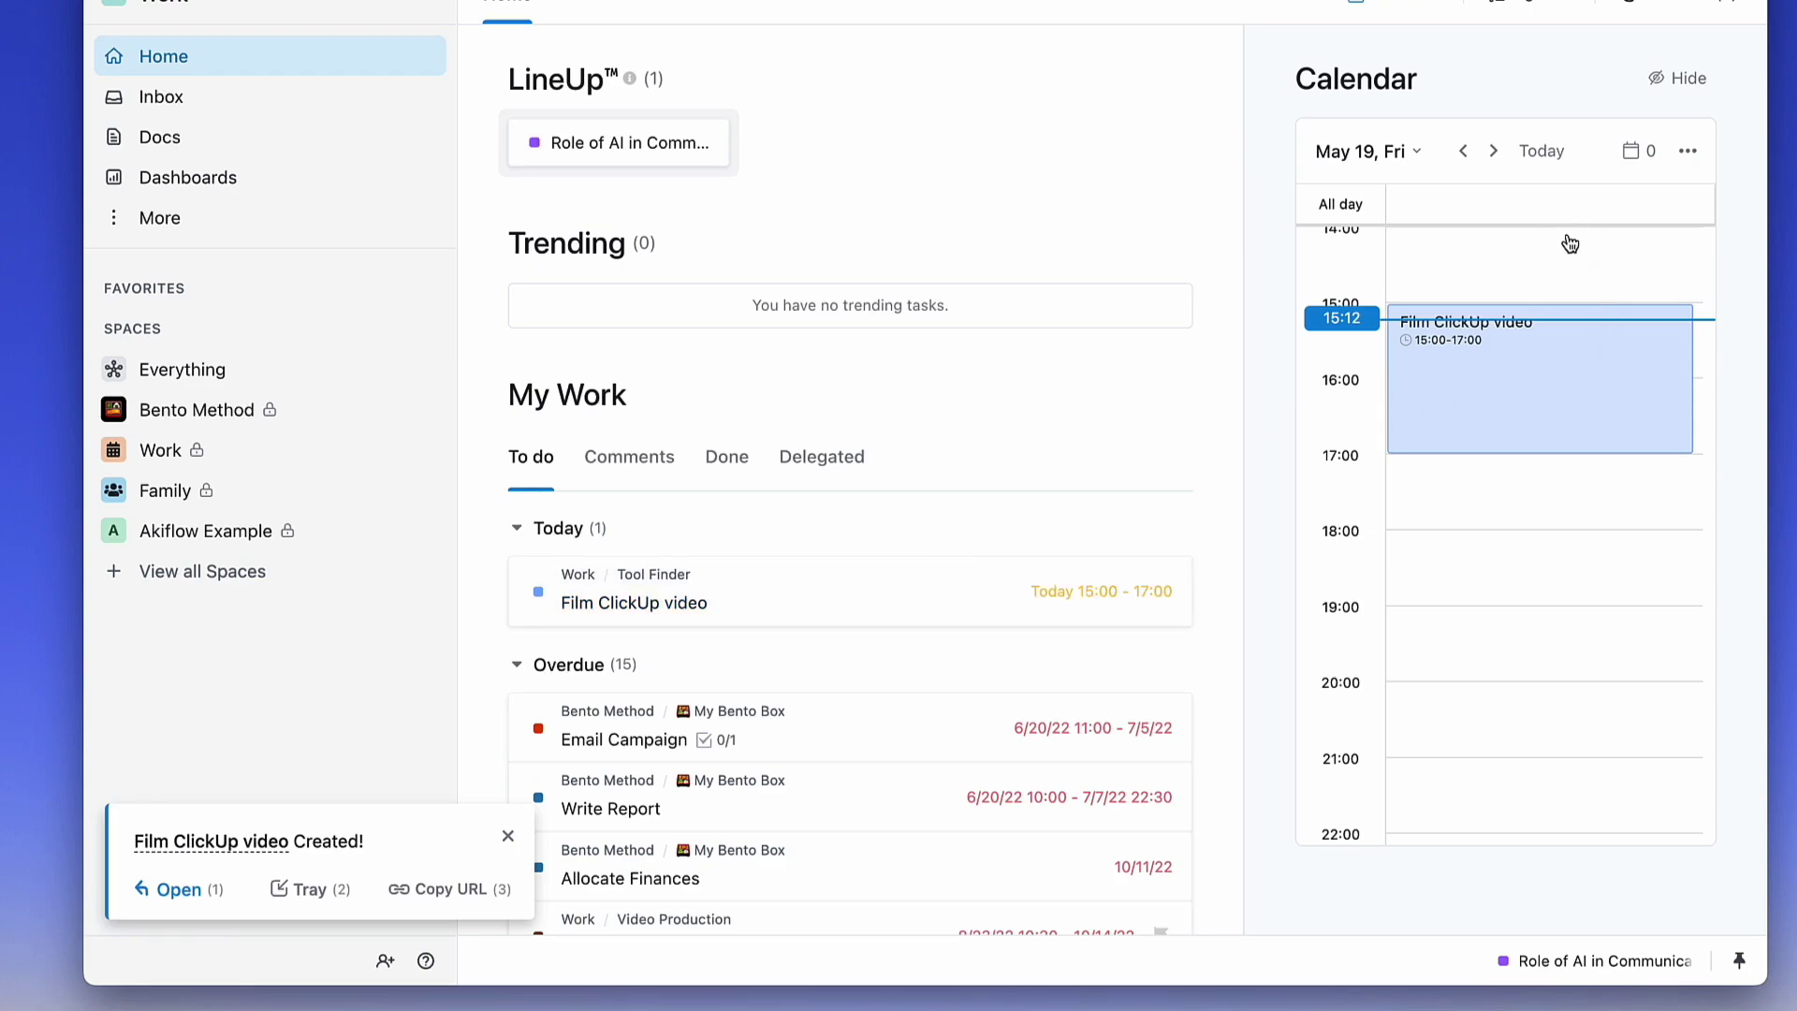
# Switch the side panel to the Agenda and check the mentions panel before closing it.
pyautogui.click(1559, 3)
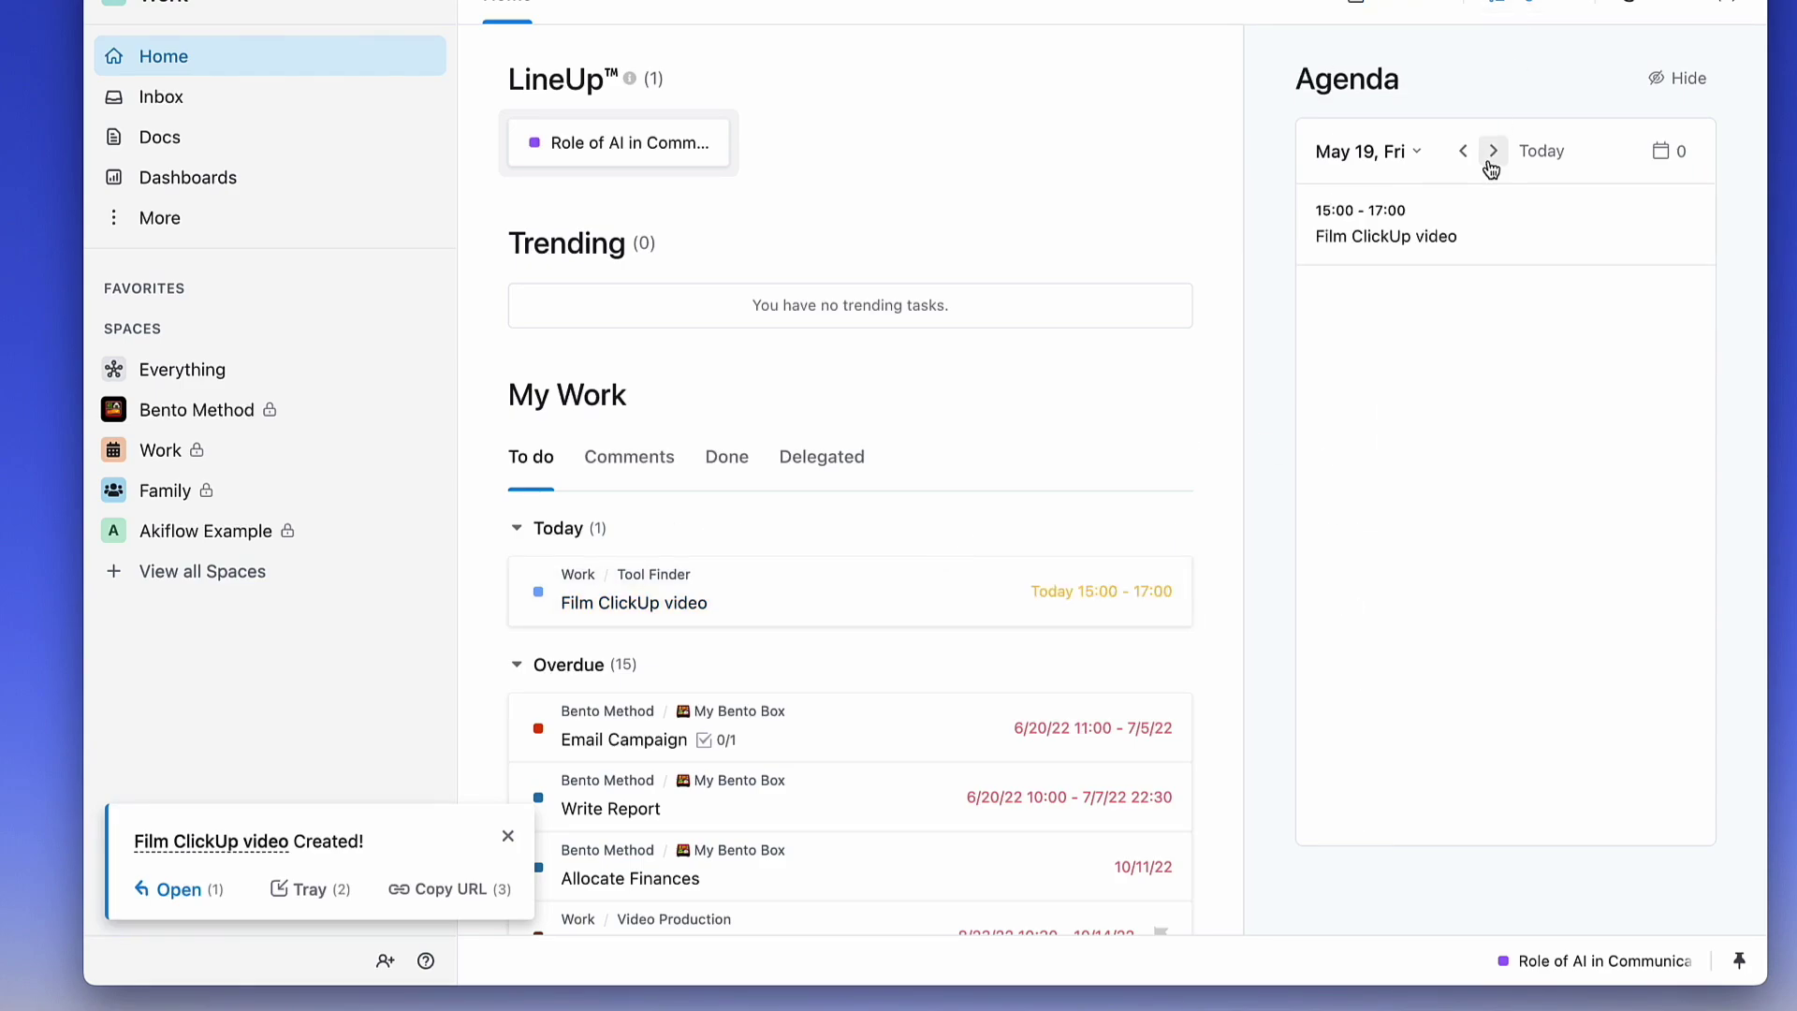
pyautogui.click(1665, 97)
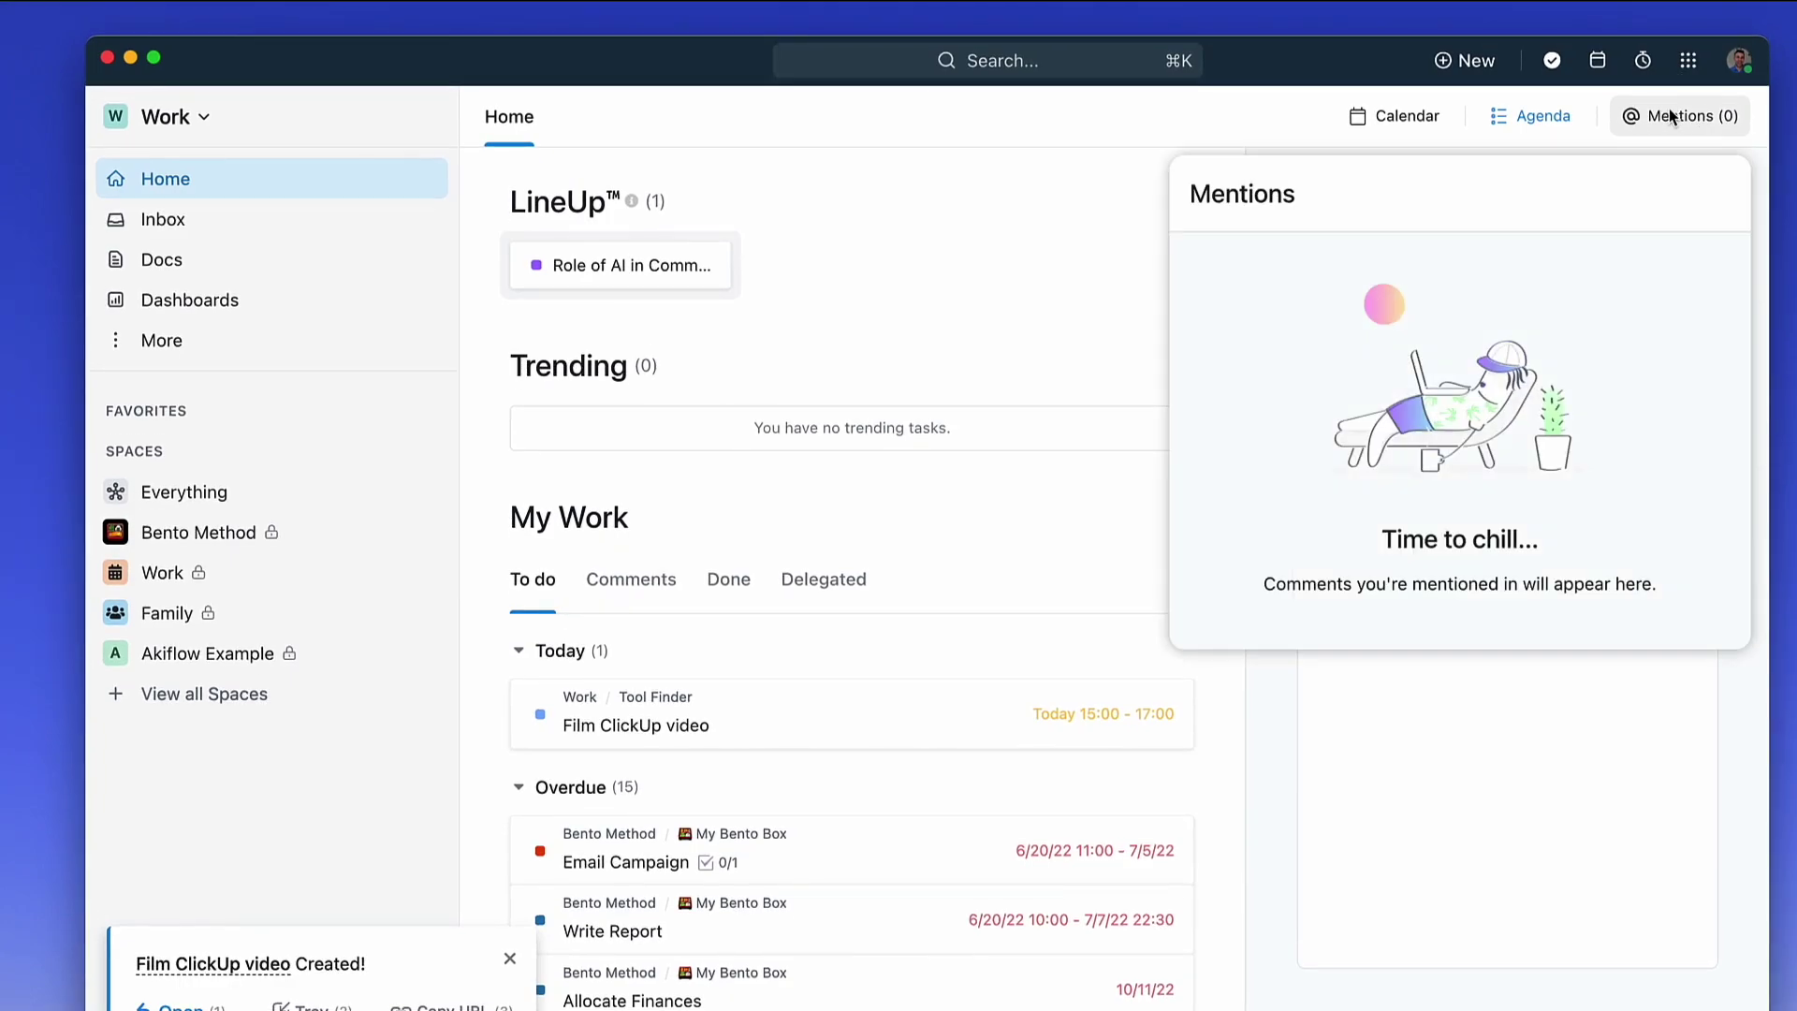
pyautogui.click(1135, 241)
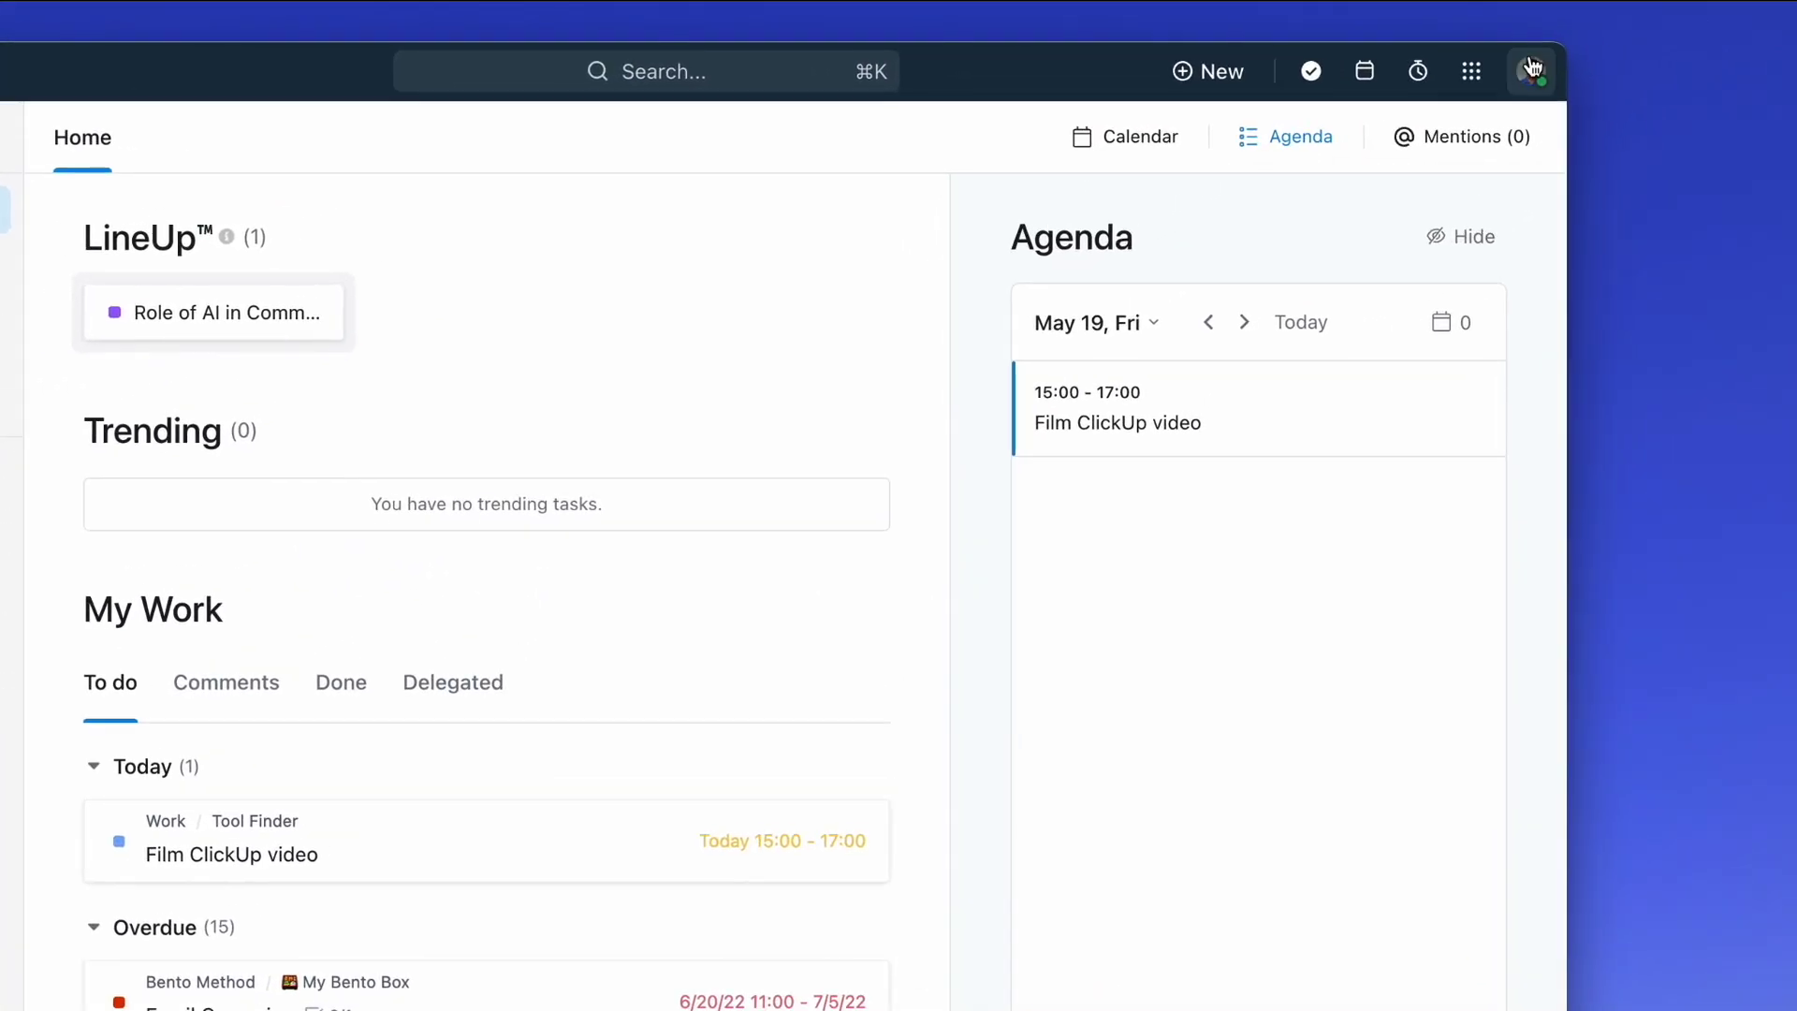
# Pin Notepad, Record, Reminder, Chat and New Doc as quick shortcuts in the apps grid.
pyautogui.click(1473, 73)
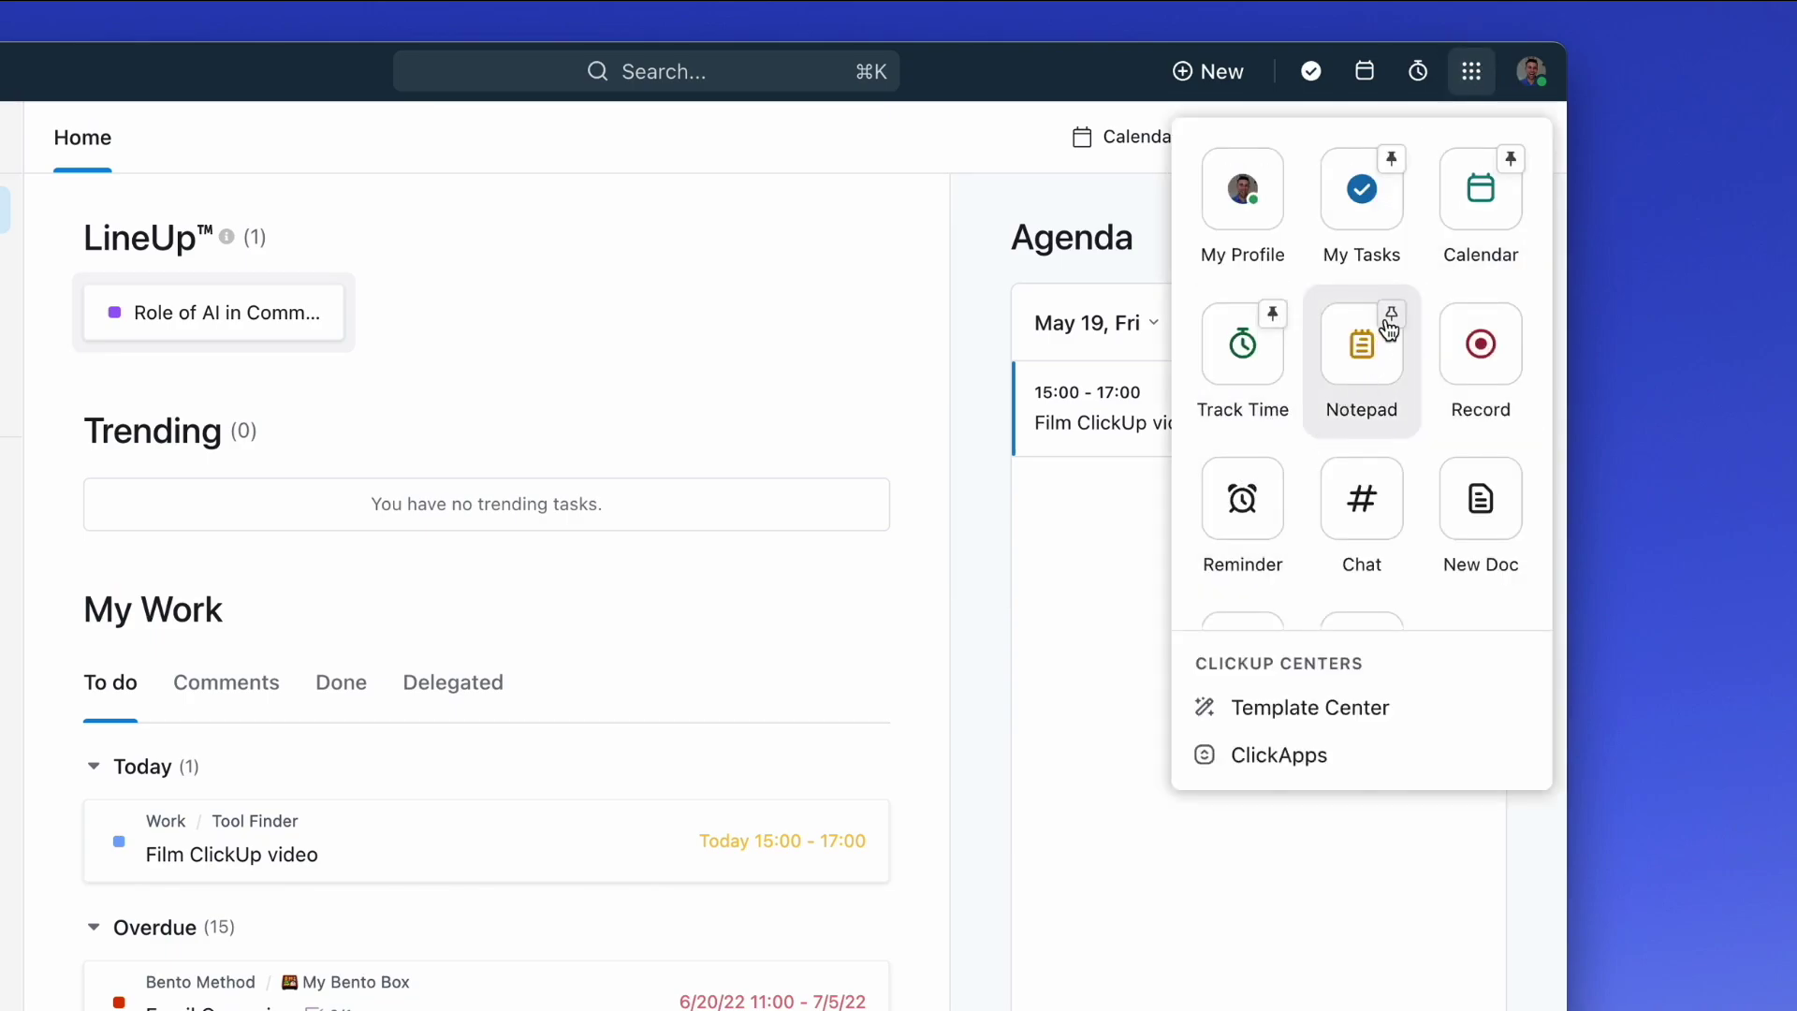
pyautogui.click(1390, 315)
pyautogui.click(1511, 313)
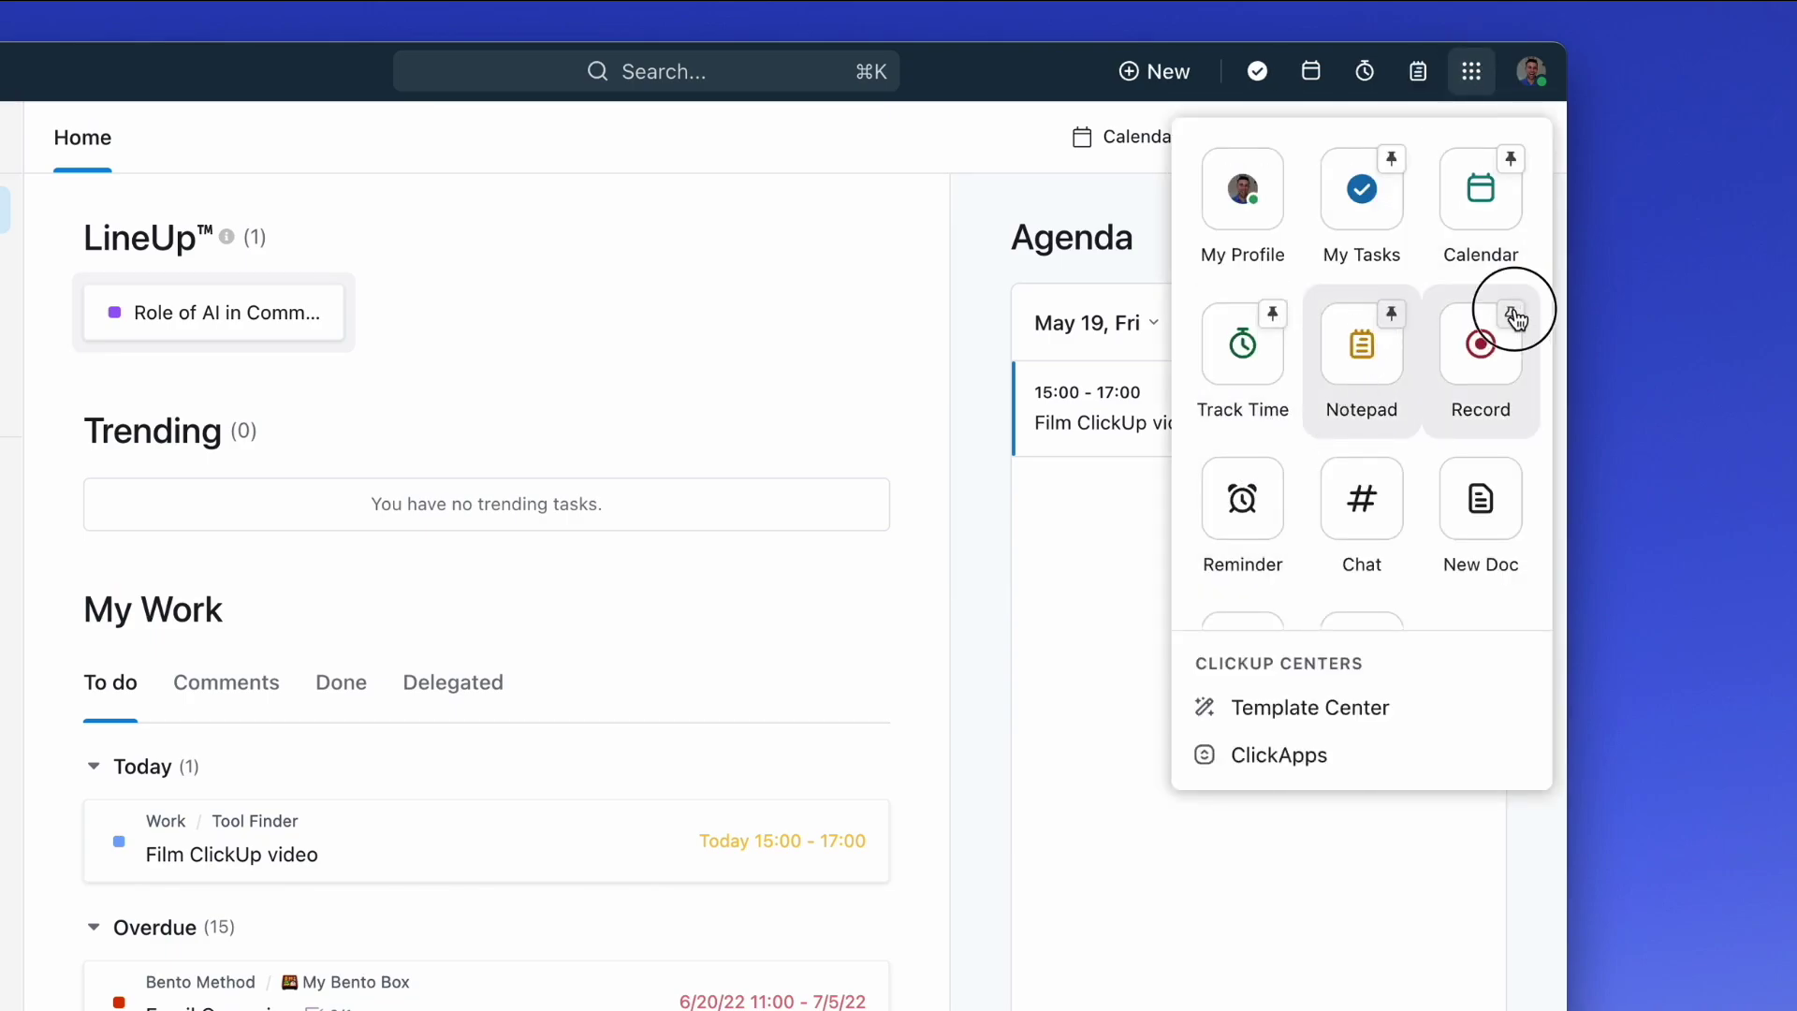
pyautogui.click(1274, 472)
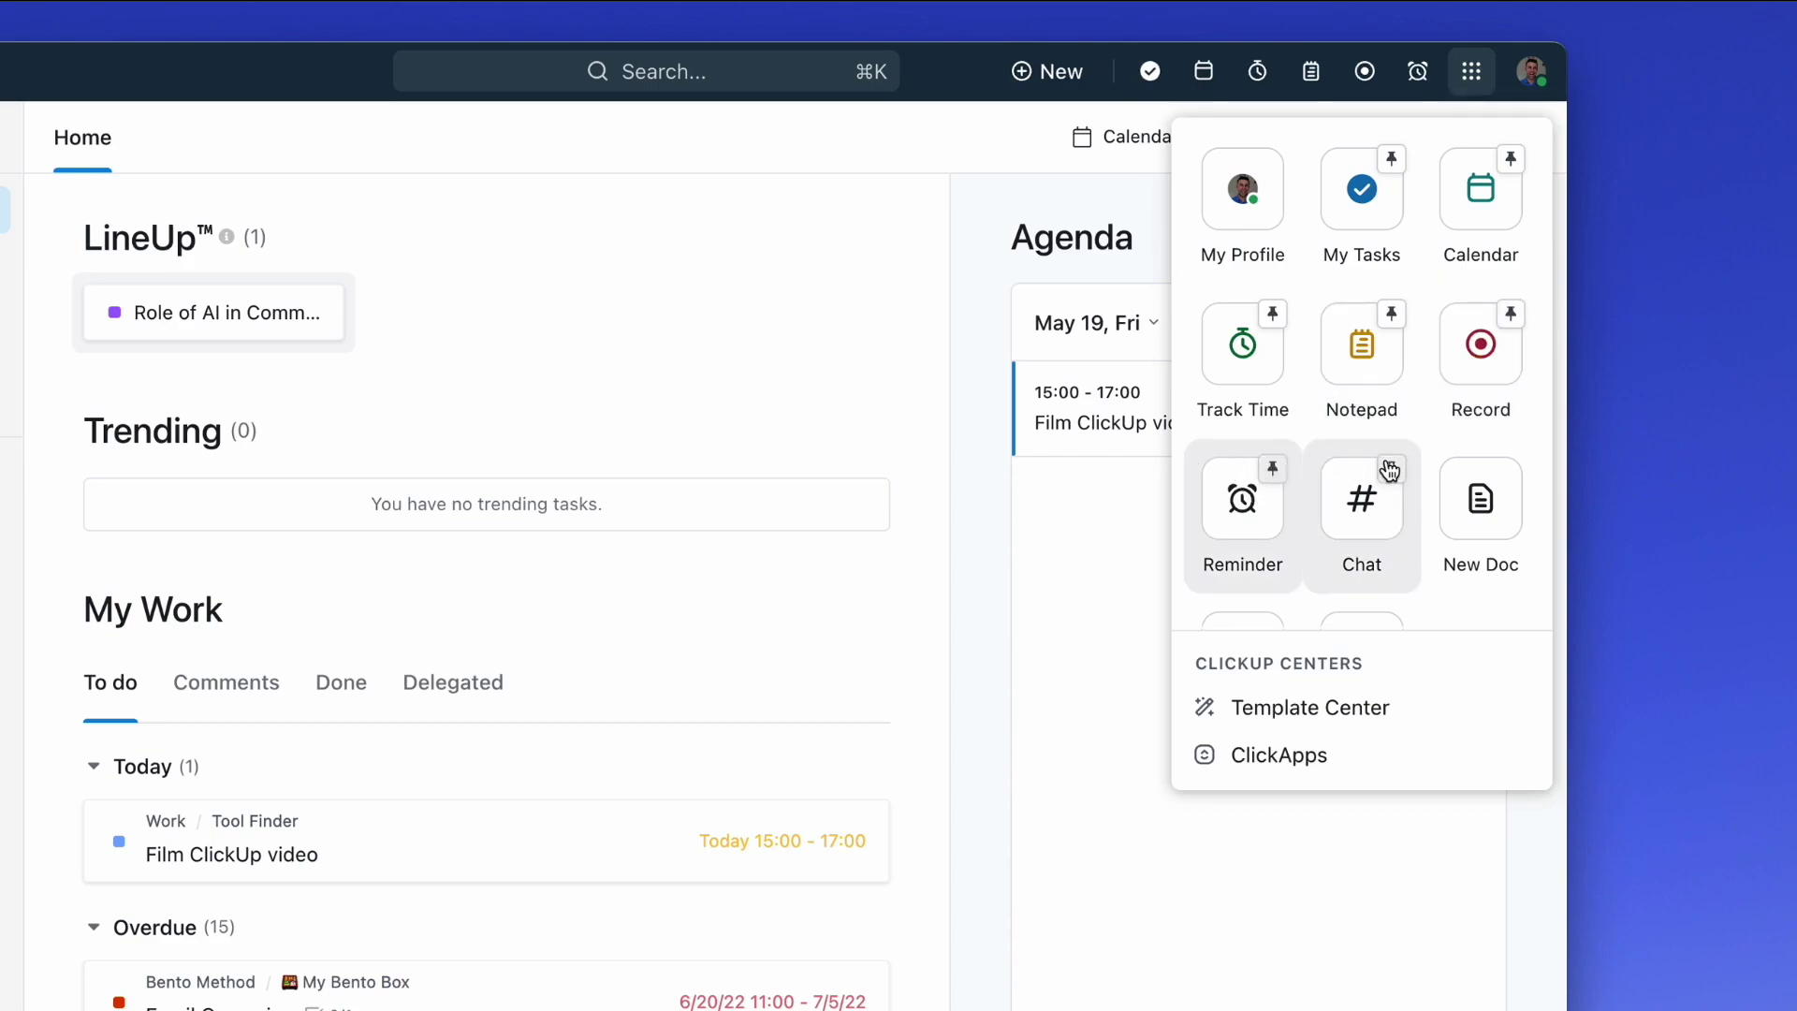
pyautogui.click(1392, 470)
pyautogui.click(1511, 469)
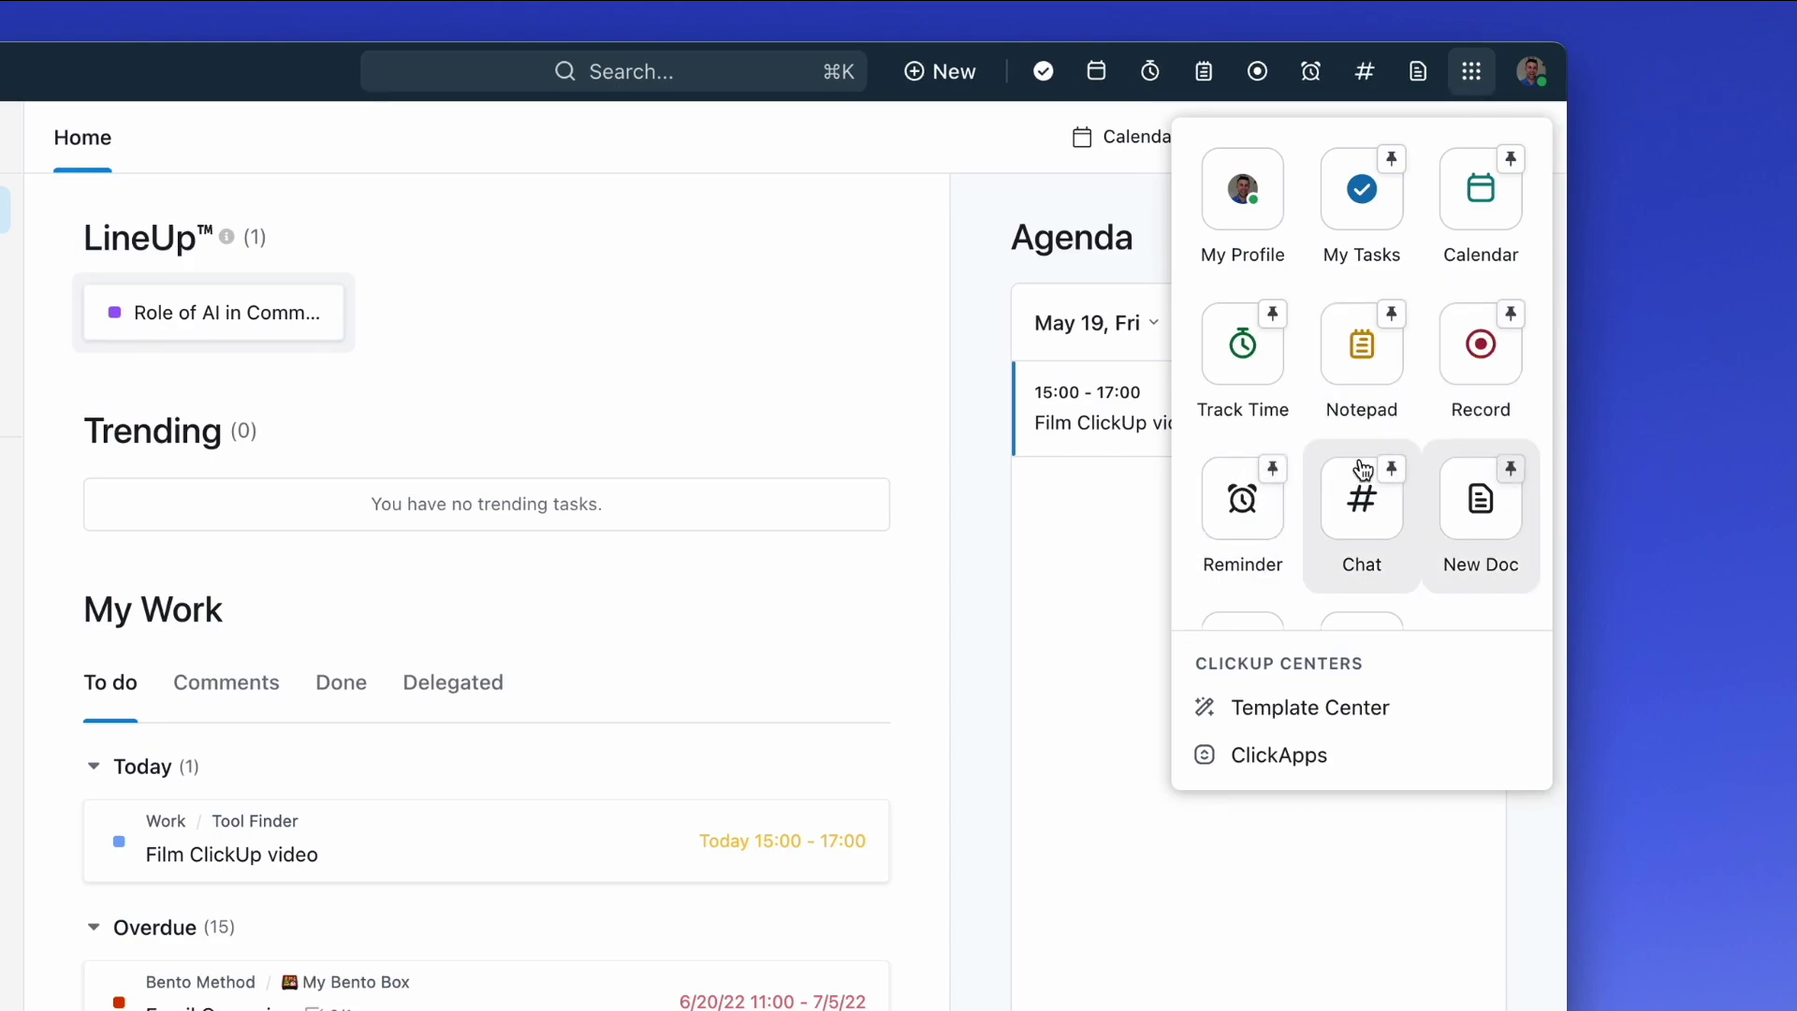
pyautogui.scroll(-3, 1270, 574)
pyautogui.scroll(3, 1277, 578)
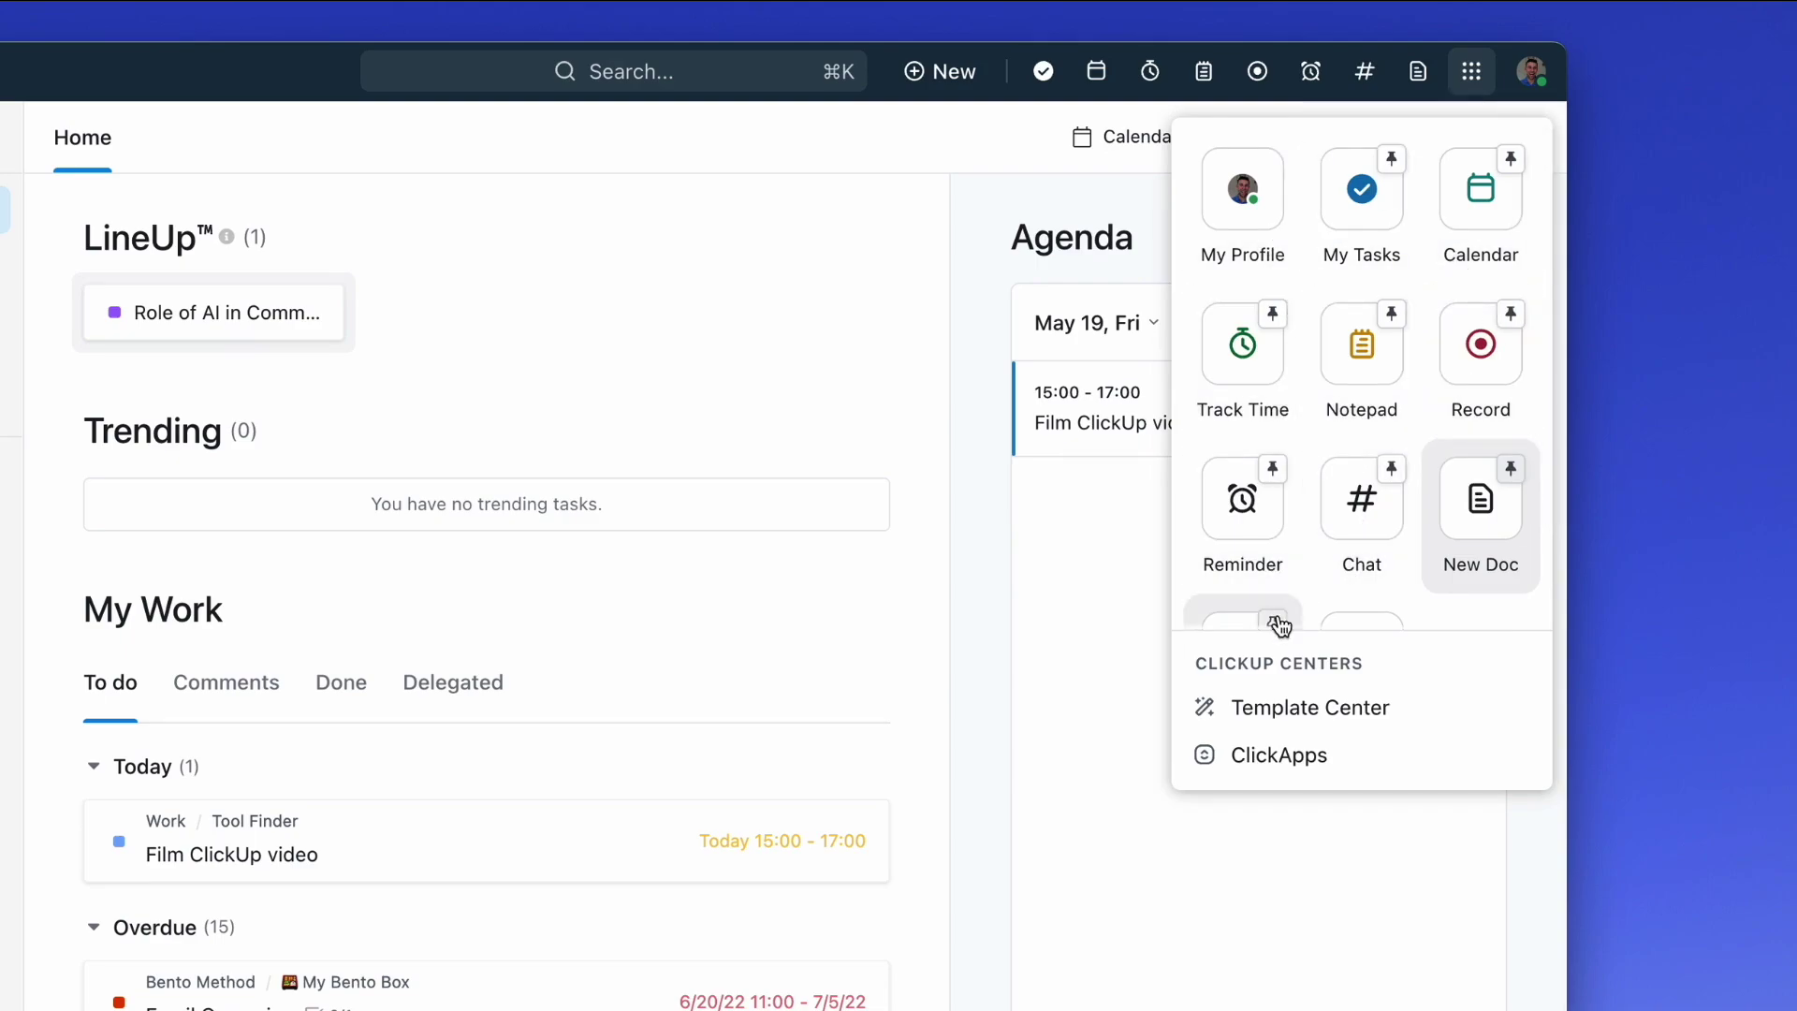
pyautogui.scroll(-3, 1313, 482)
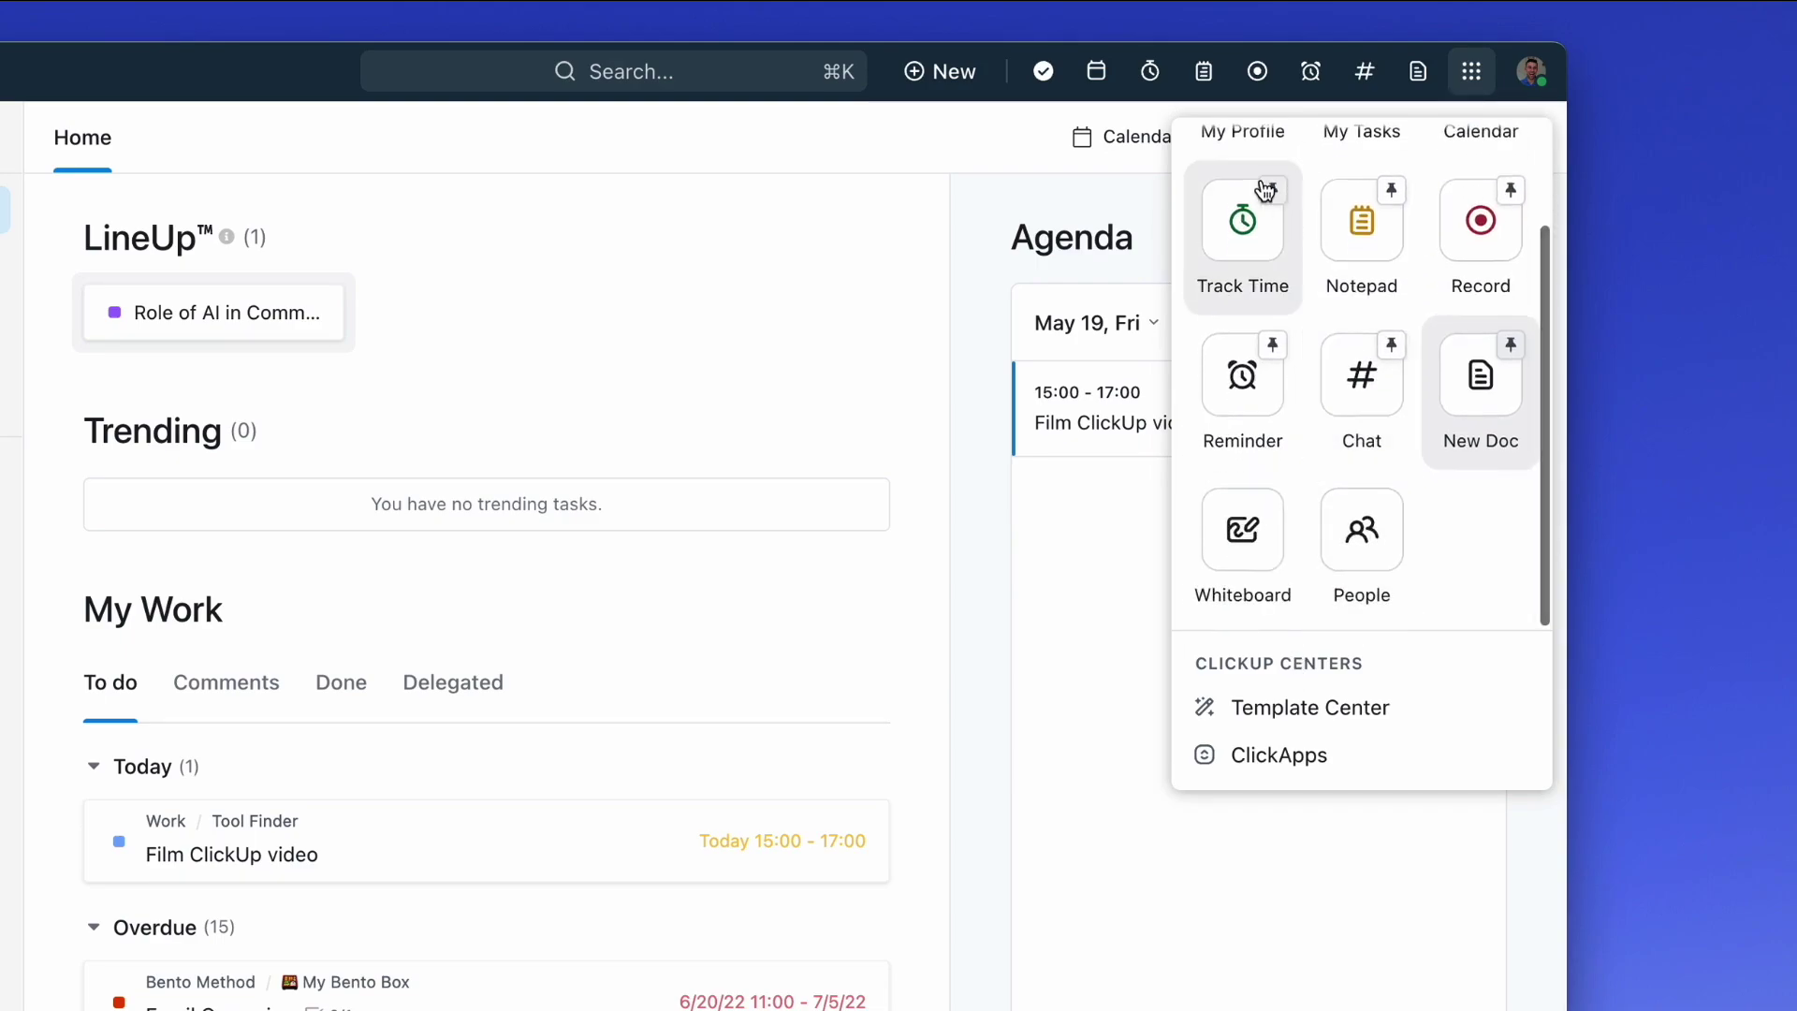
pyautogui.scroll(3, 1268, 188)
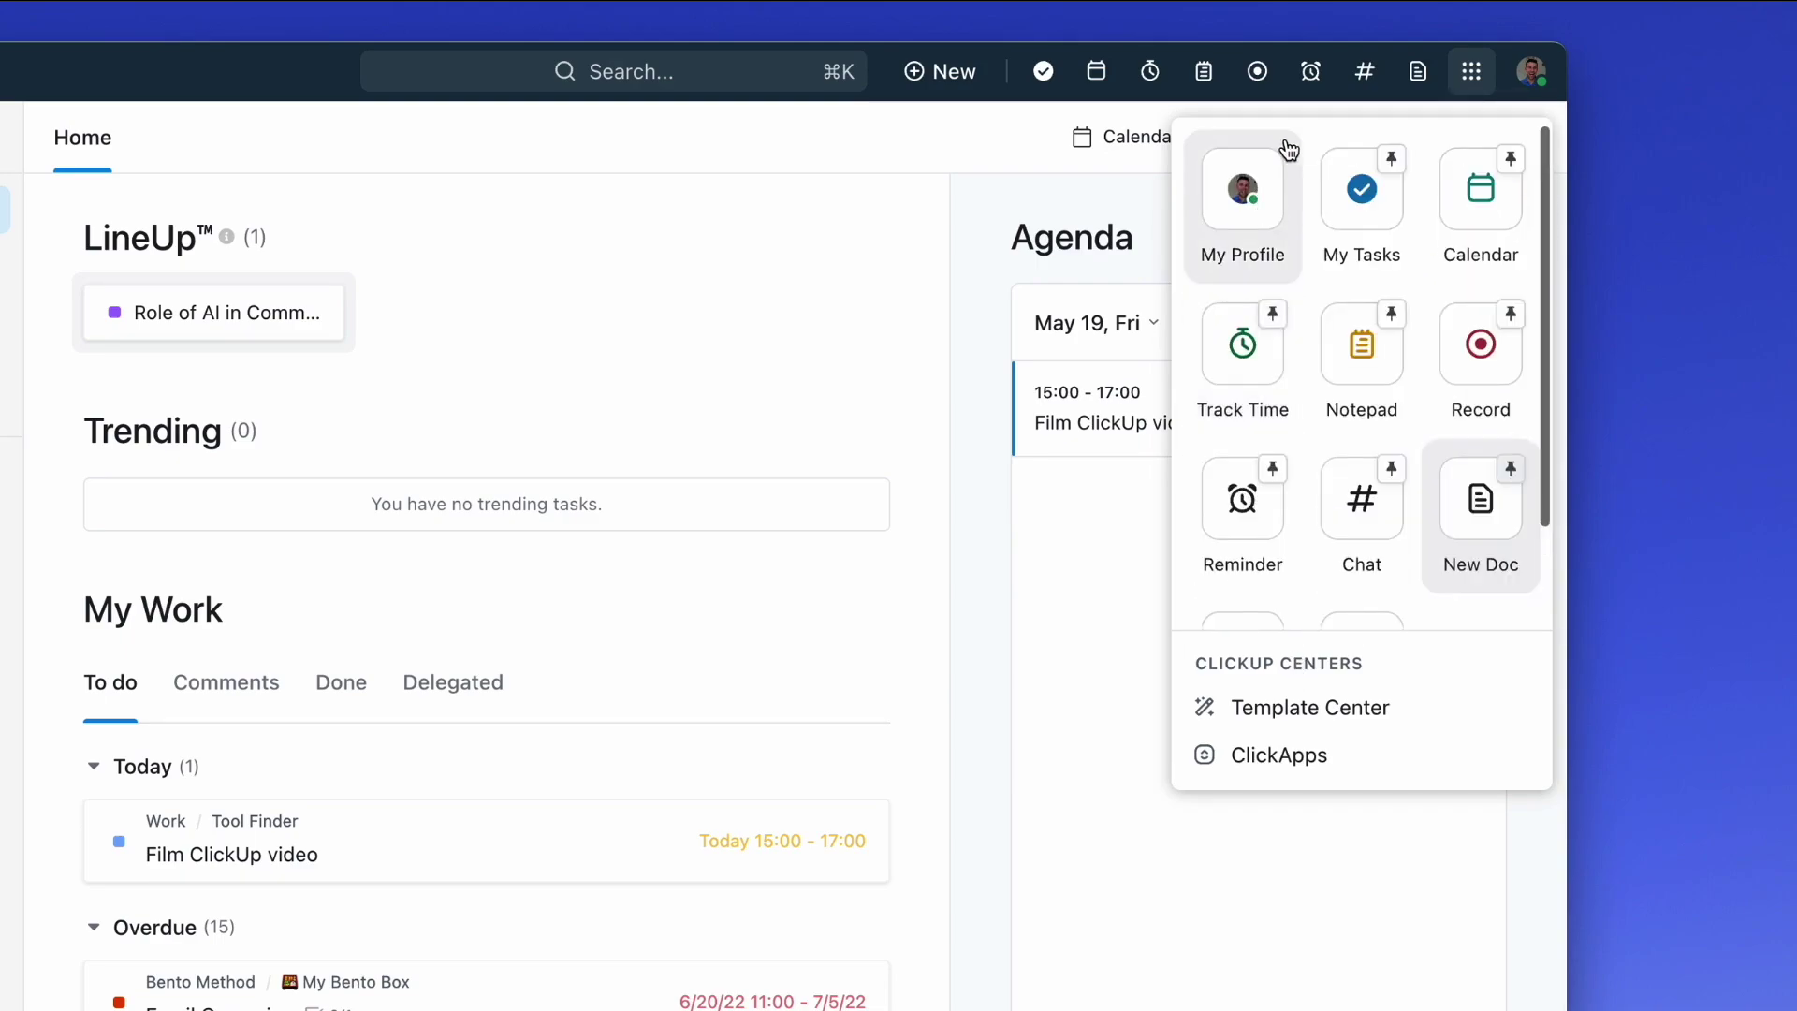
# Unpin My Tasks, Calendar, Record, Notepad and Track Time, then close the apps grid.
pyautogui.click(1392, 164)
pyautogui.click(1510, 161)
pyautogui.click(1510, 319)
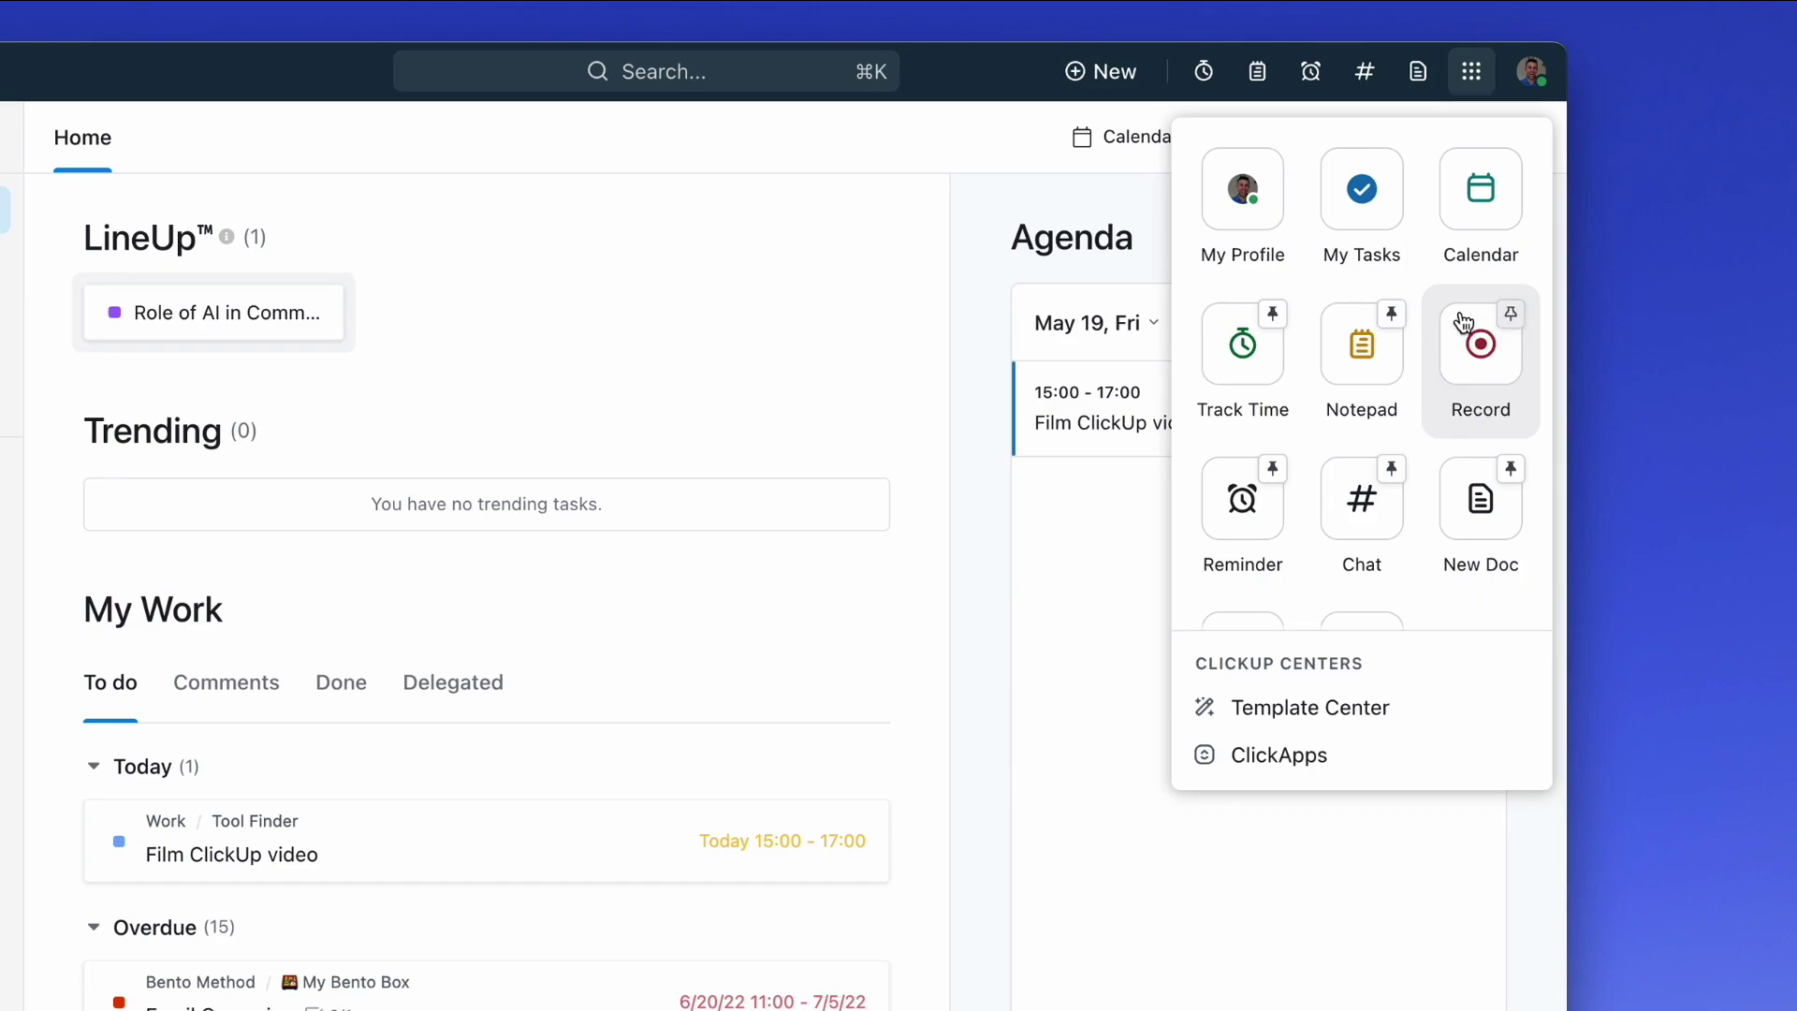
pyautogui.click(1392, 315)
pyautogui.click(1277, 315)
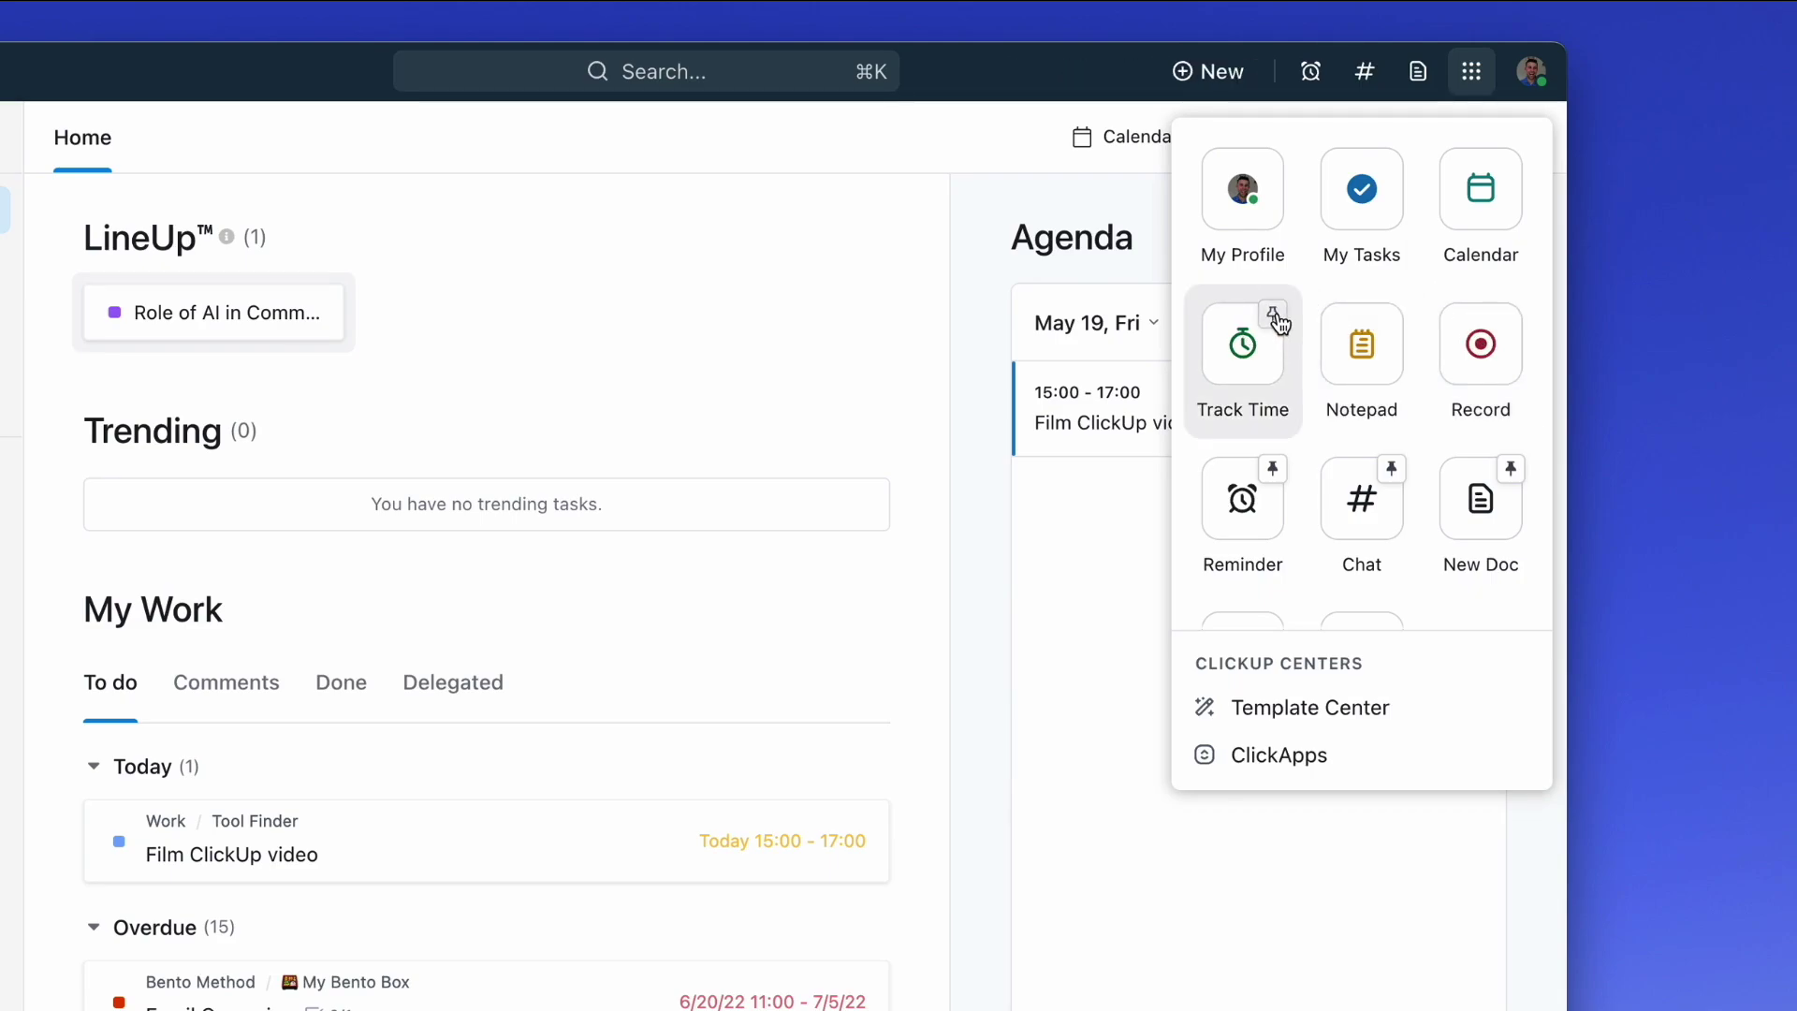
pyautogui.click(1047, 631)
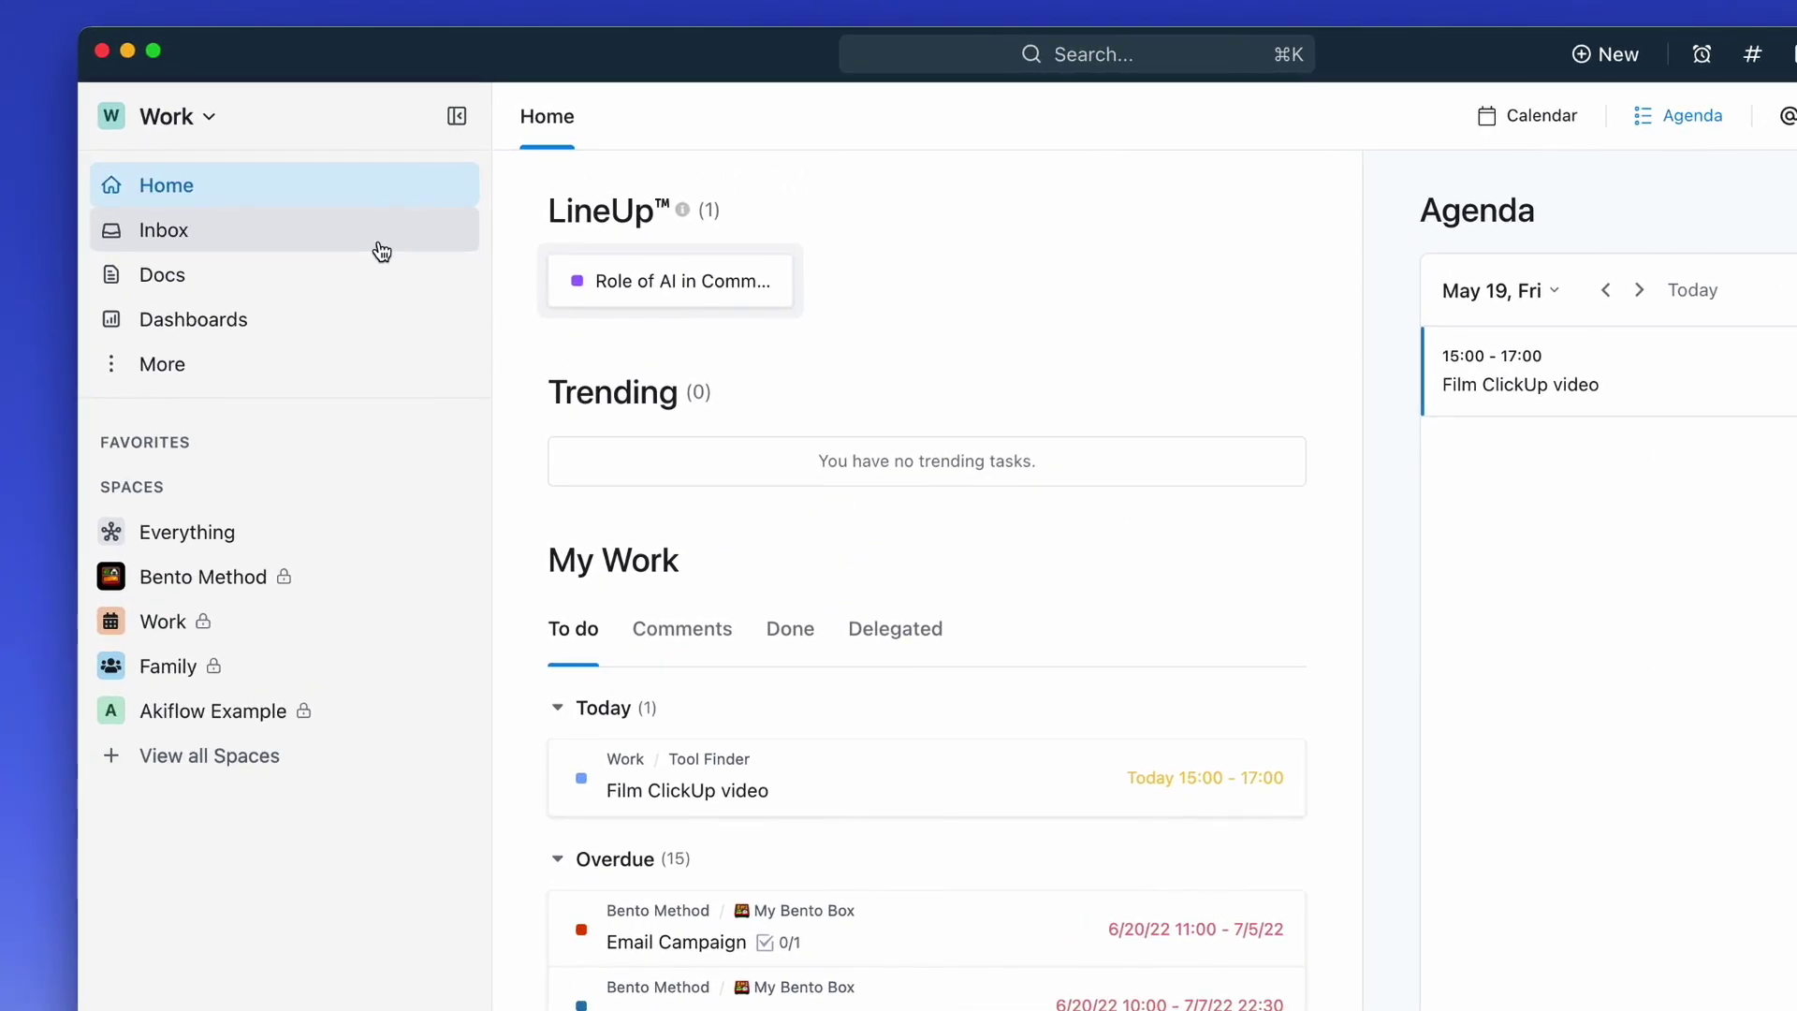
# Collapse and re-expand the sidebar, then go to the Inbox.
pyautogui.click(456, 116)
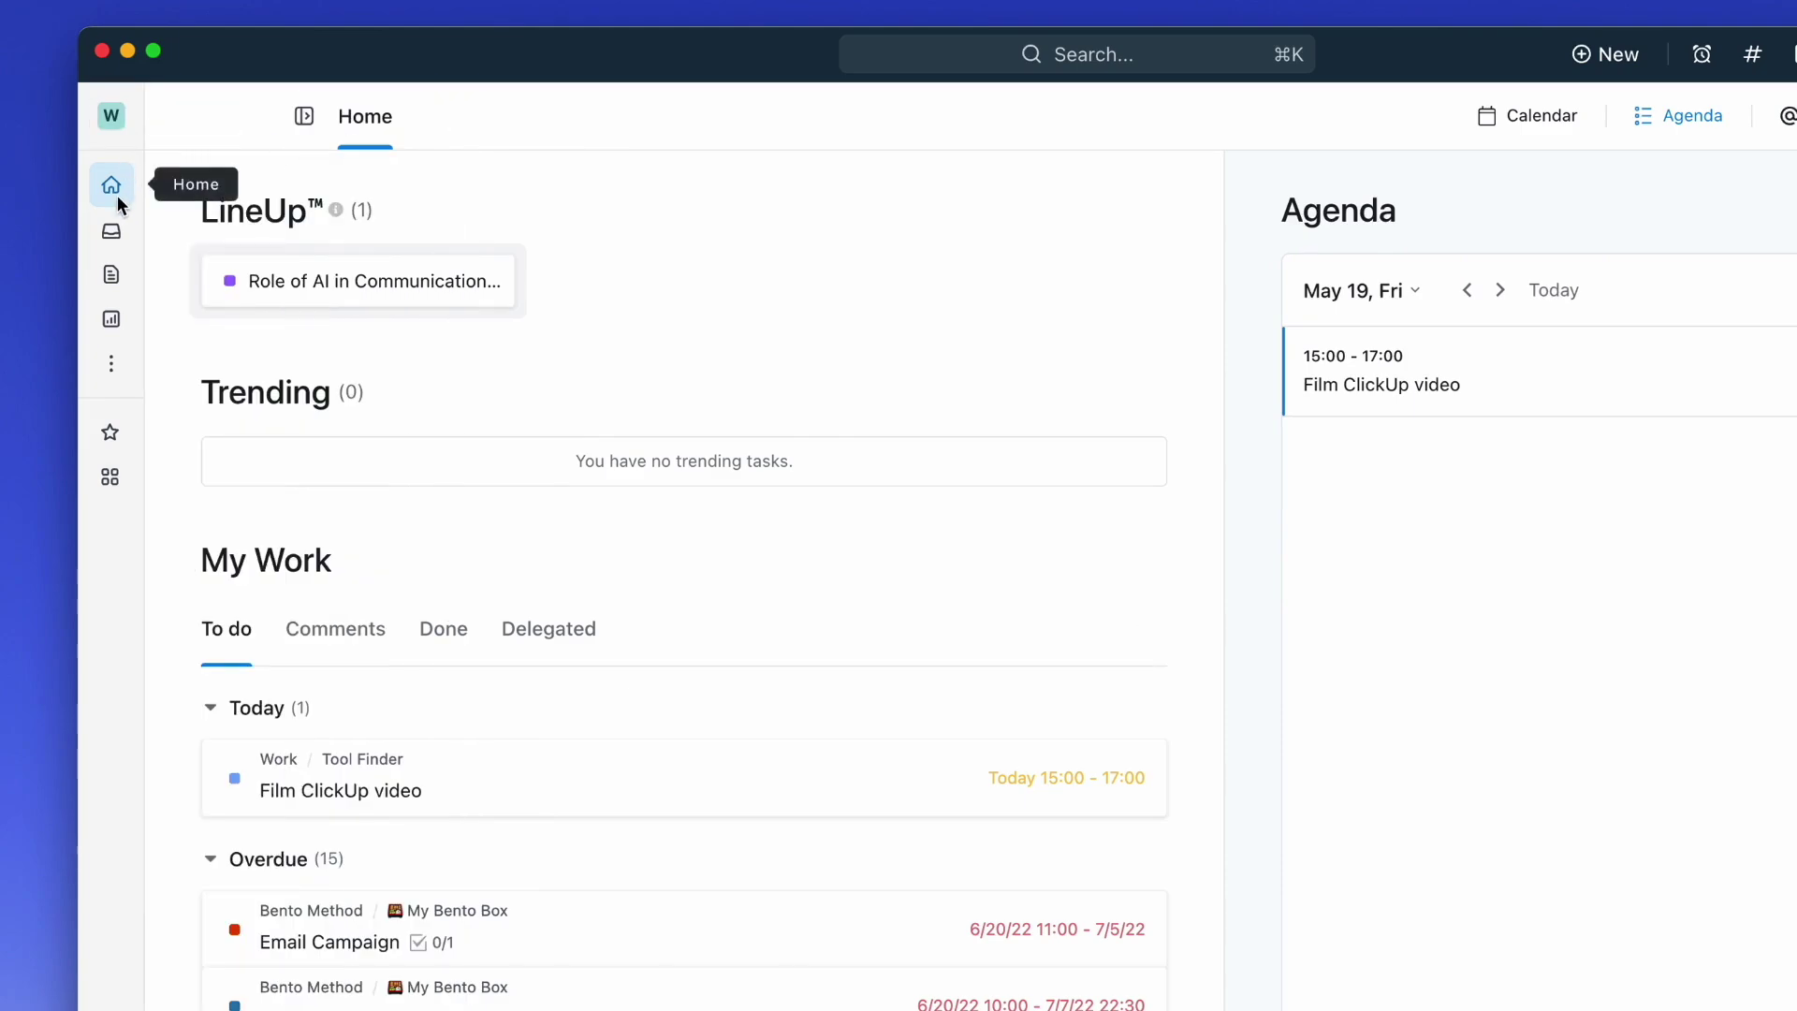
pyautogui.click(303, 119)
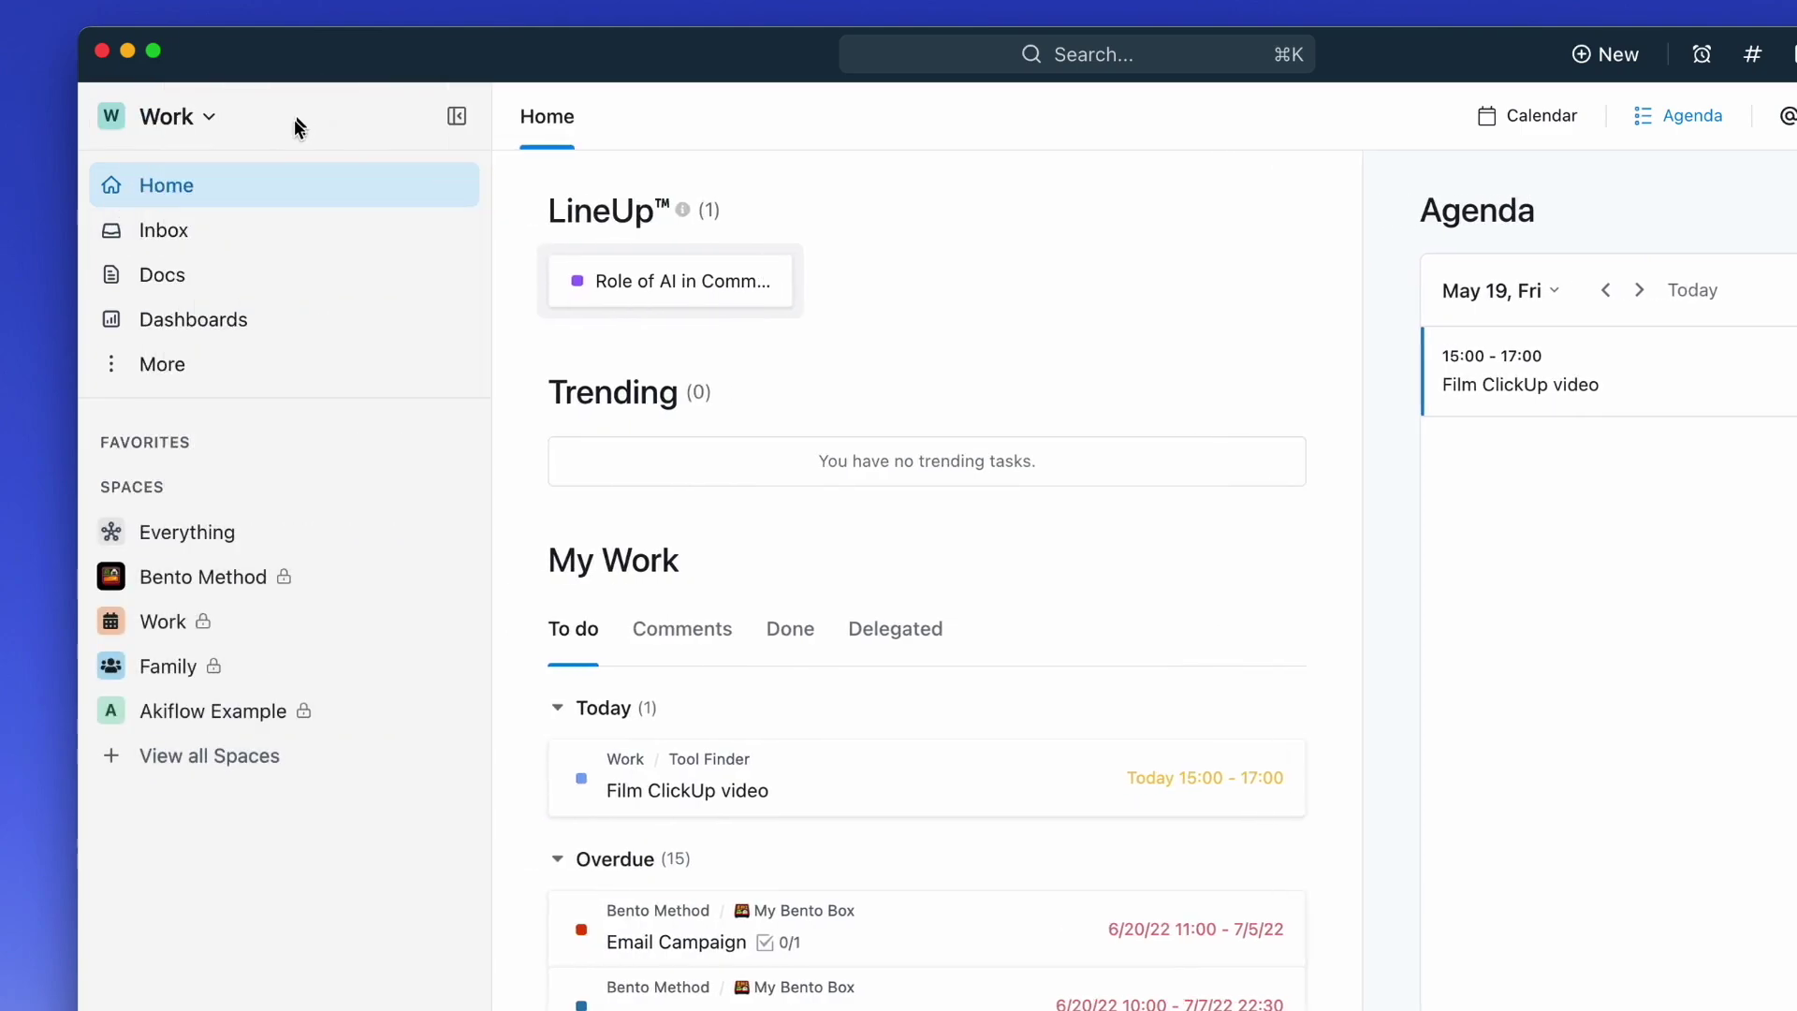
pyautogui.click(202, 233)
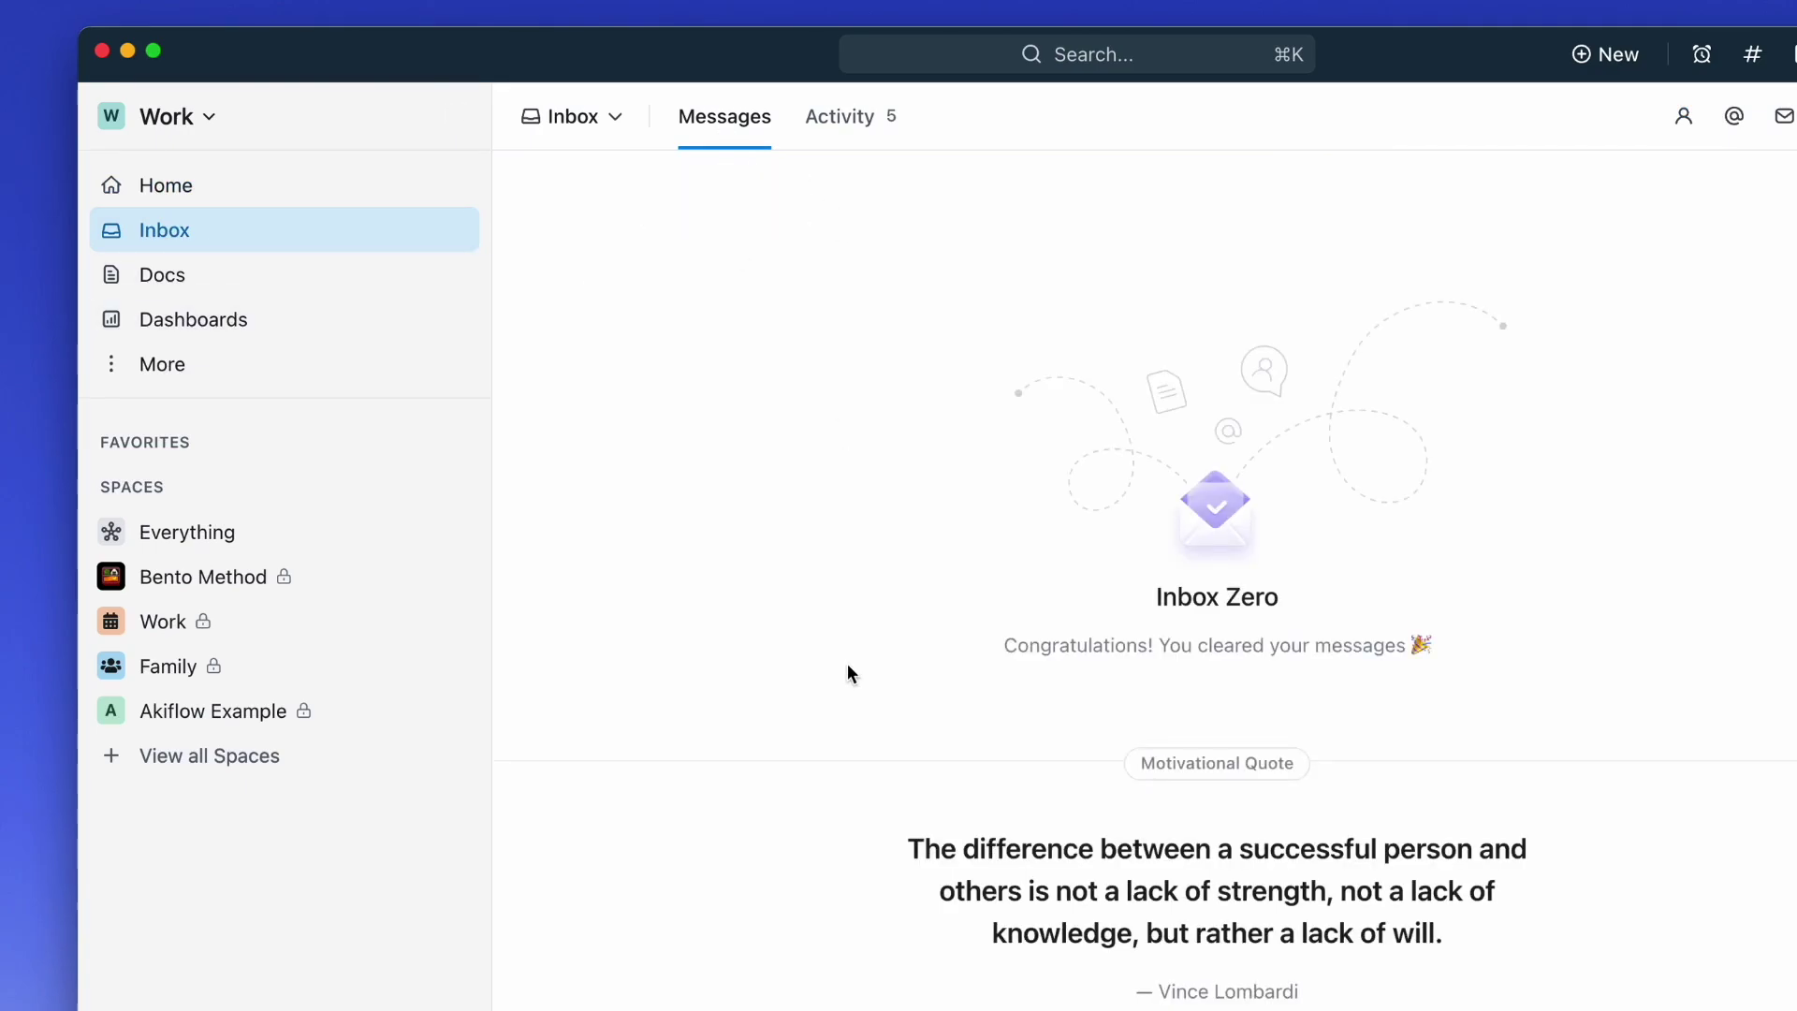
# Try the Inbox/Cleared view choices and the assigned-to-you filter, then bring up inbox settings.
pyautogui.click(593, 117)
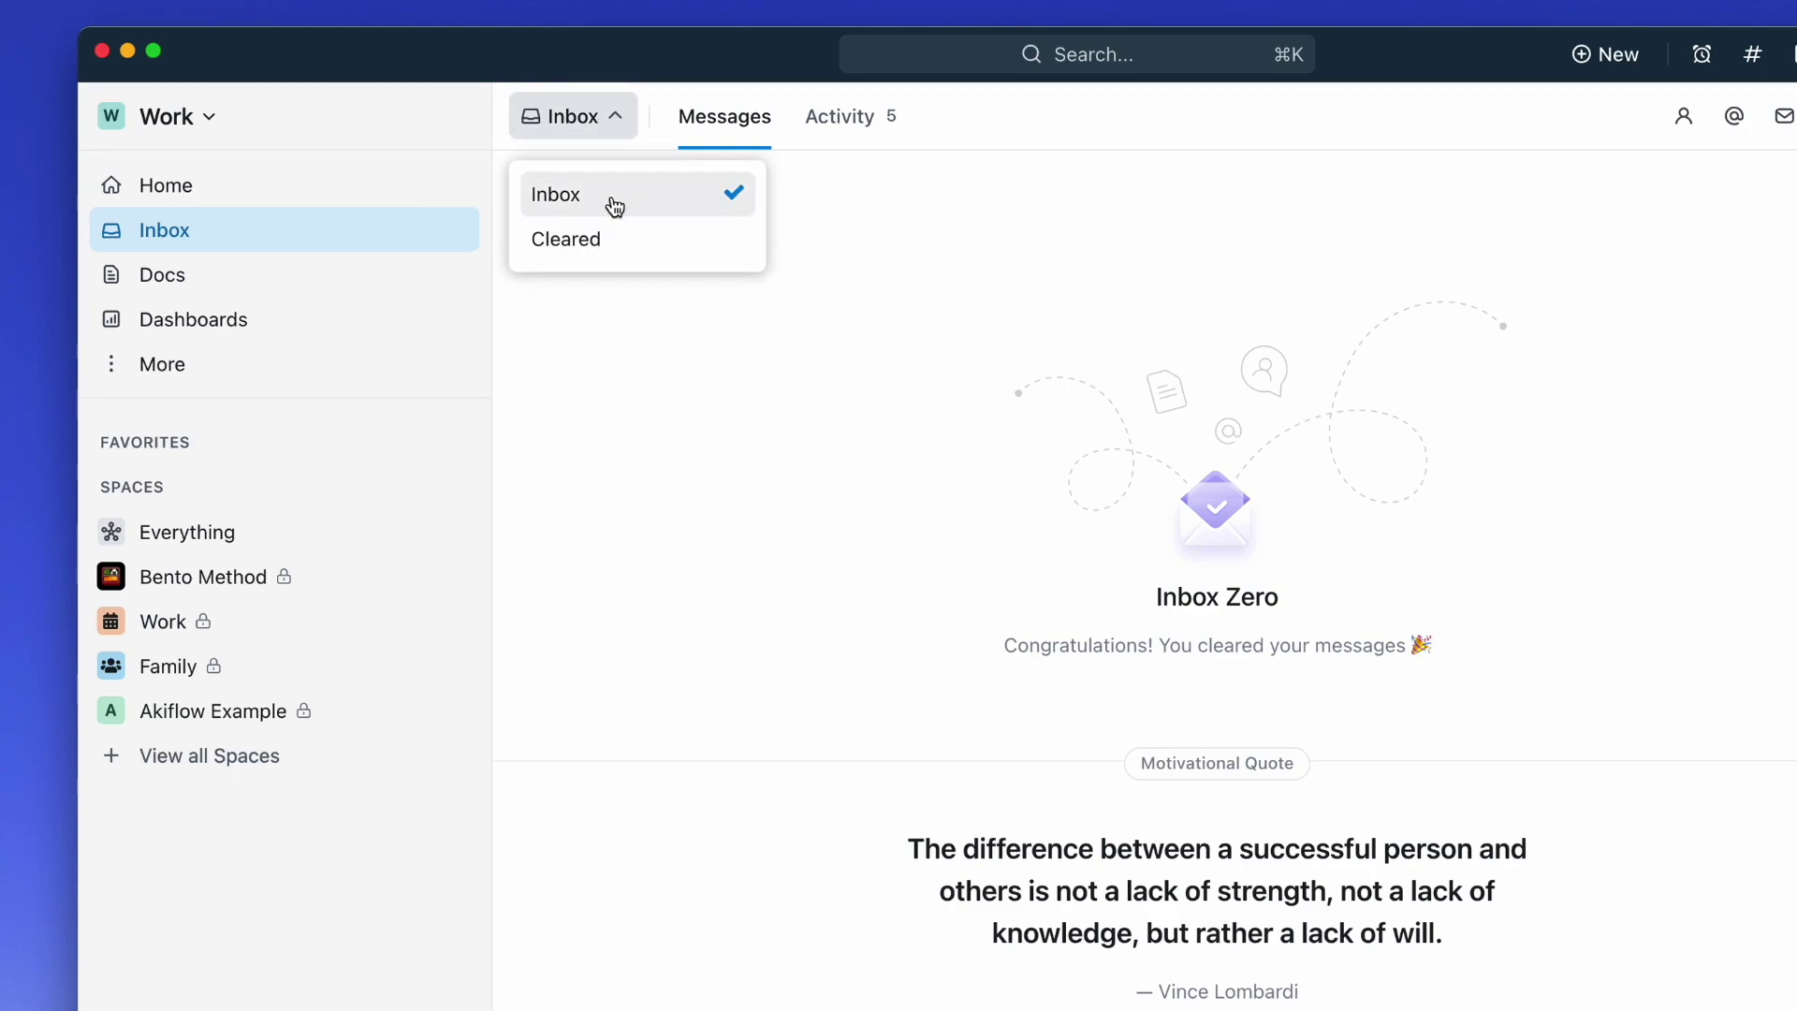
pyautogui.click(720, 118)
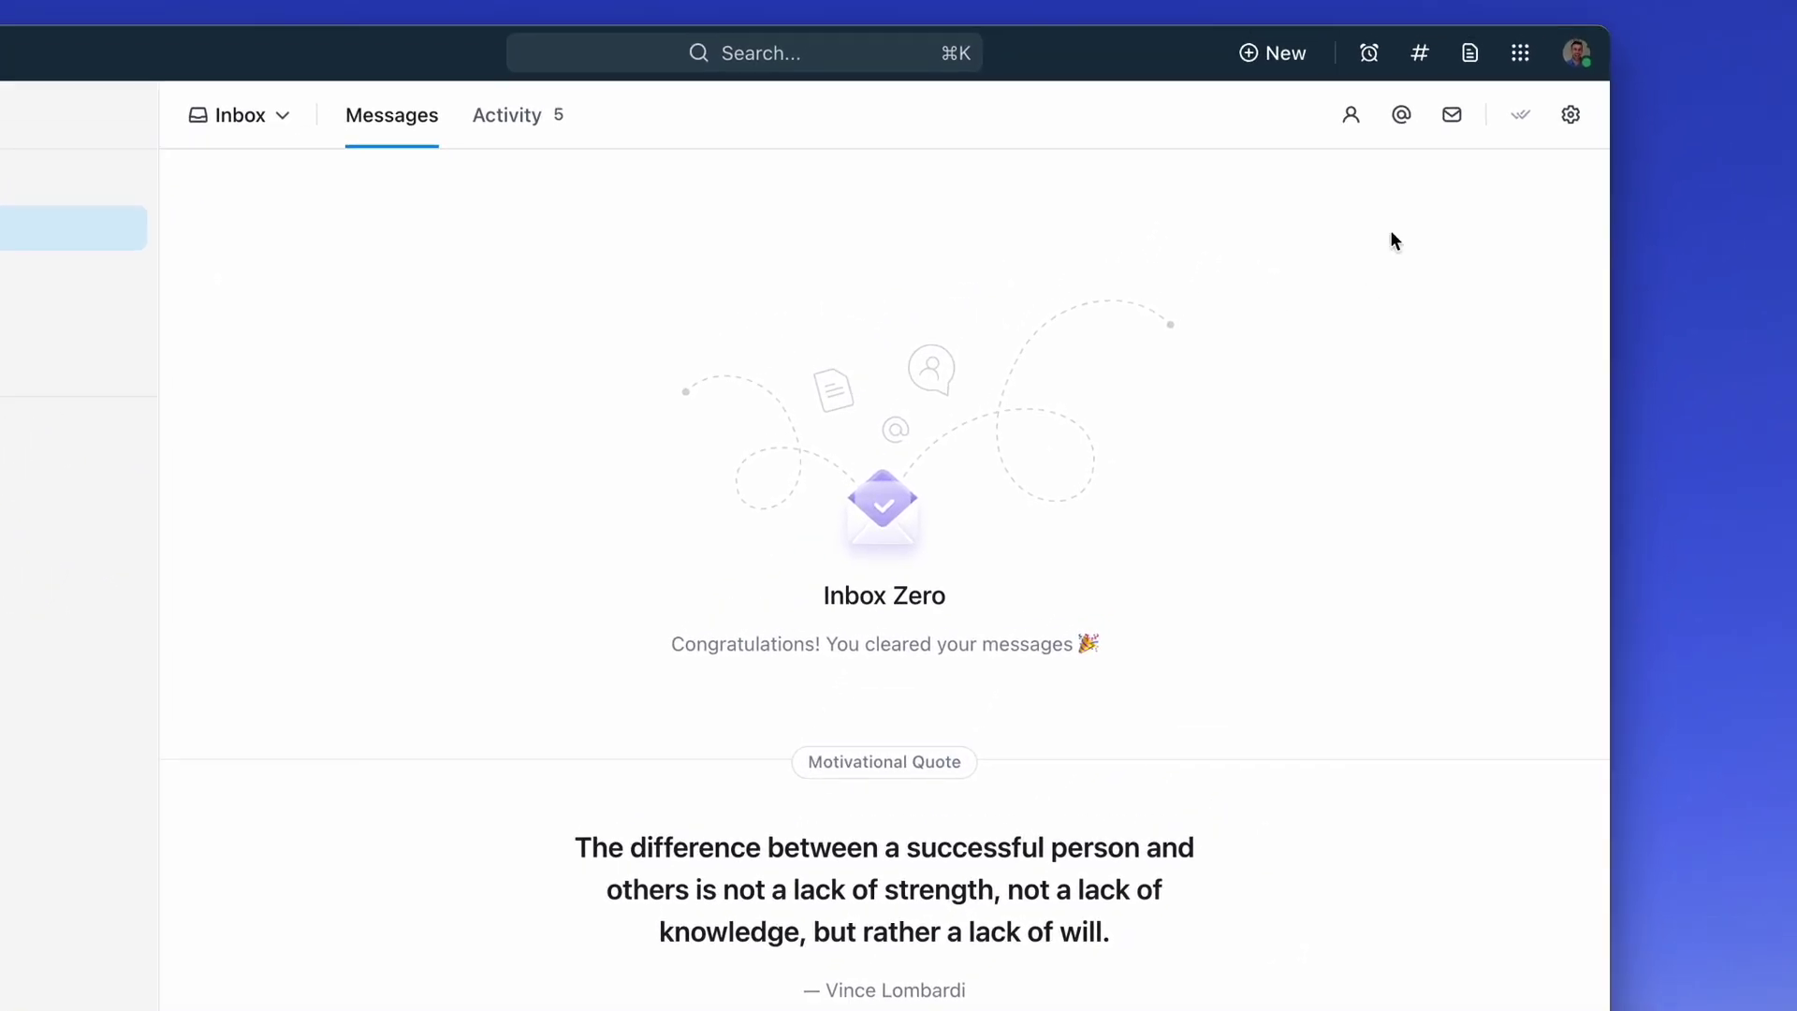
pyautogui.click(1344, 128)
pyautogui.click(1344, 128)
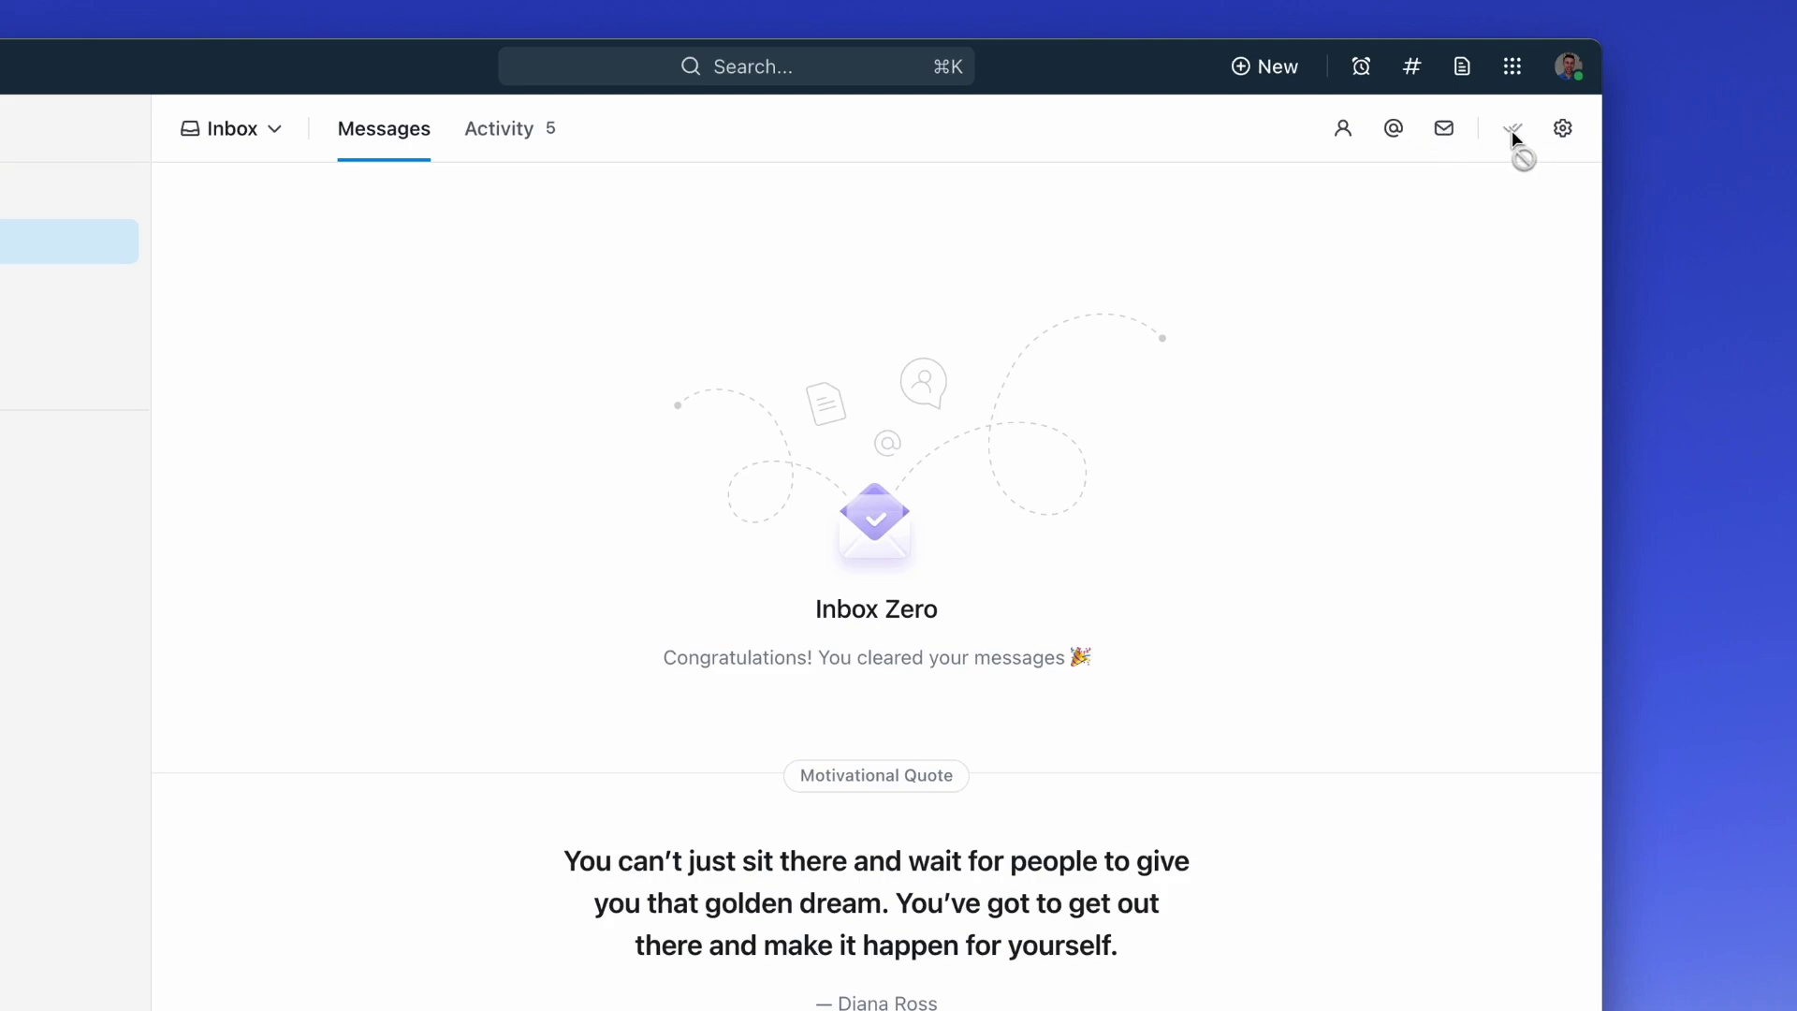
pyautogui.click(1562, 129)
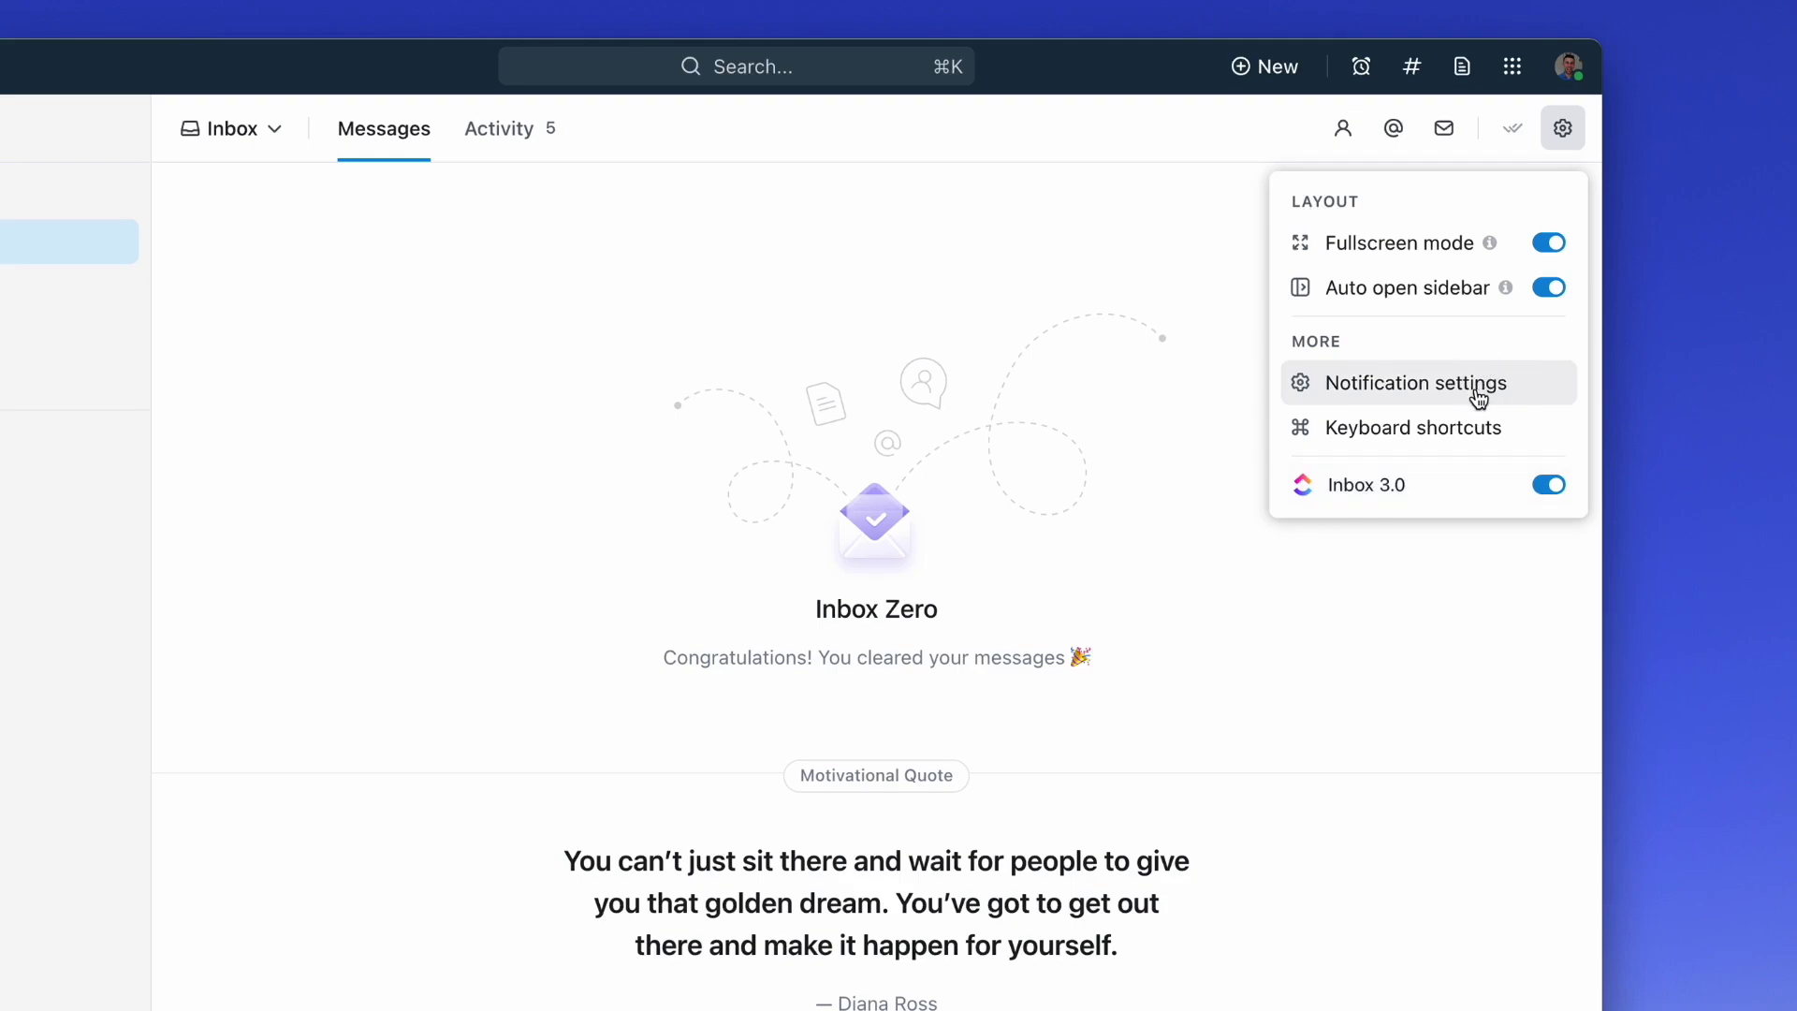
# Toggle Fullscreen mode in the inbox settings and view the Activity tab's overdue notifications.
pyautogui.click(1548, 242)
pyautogui.click(1563, 133)
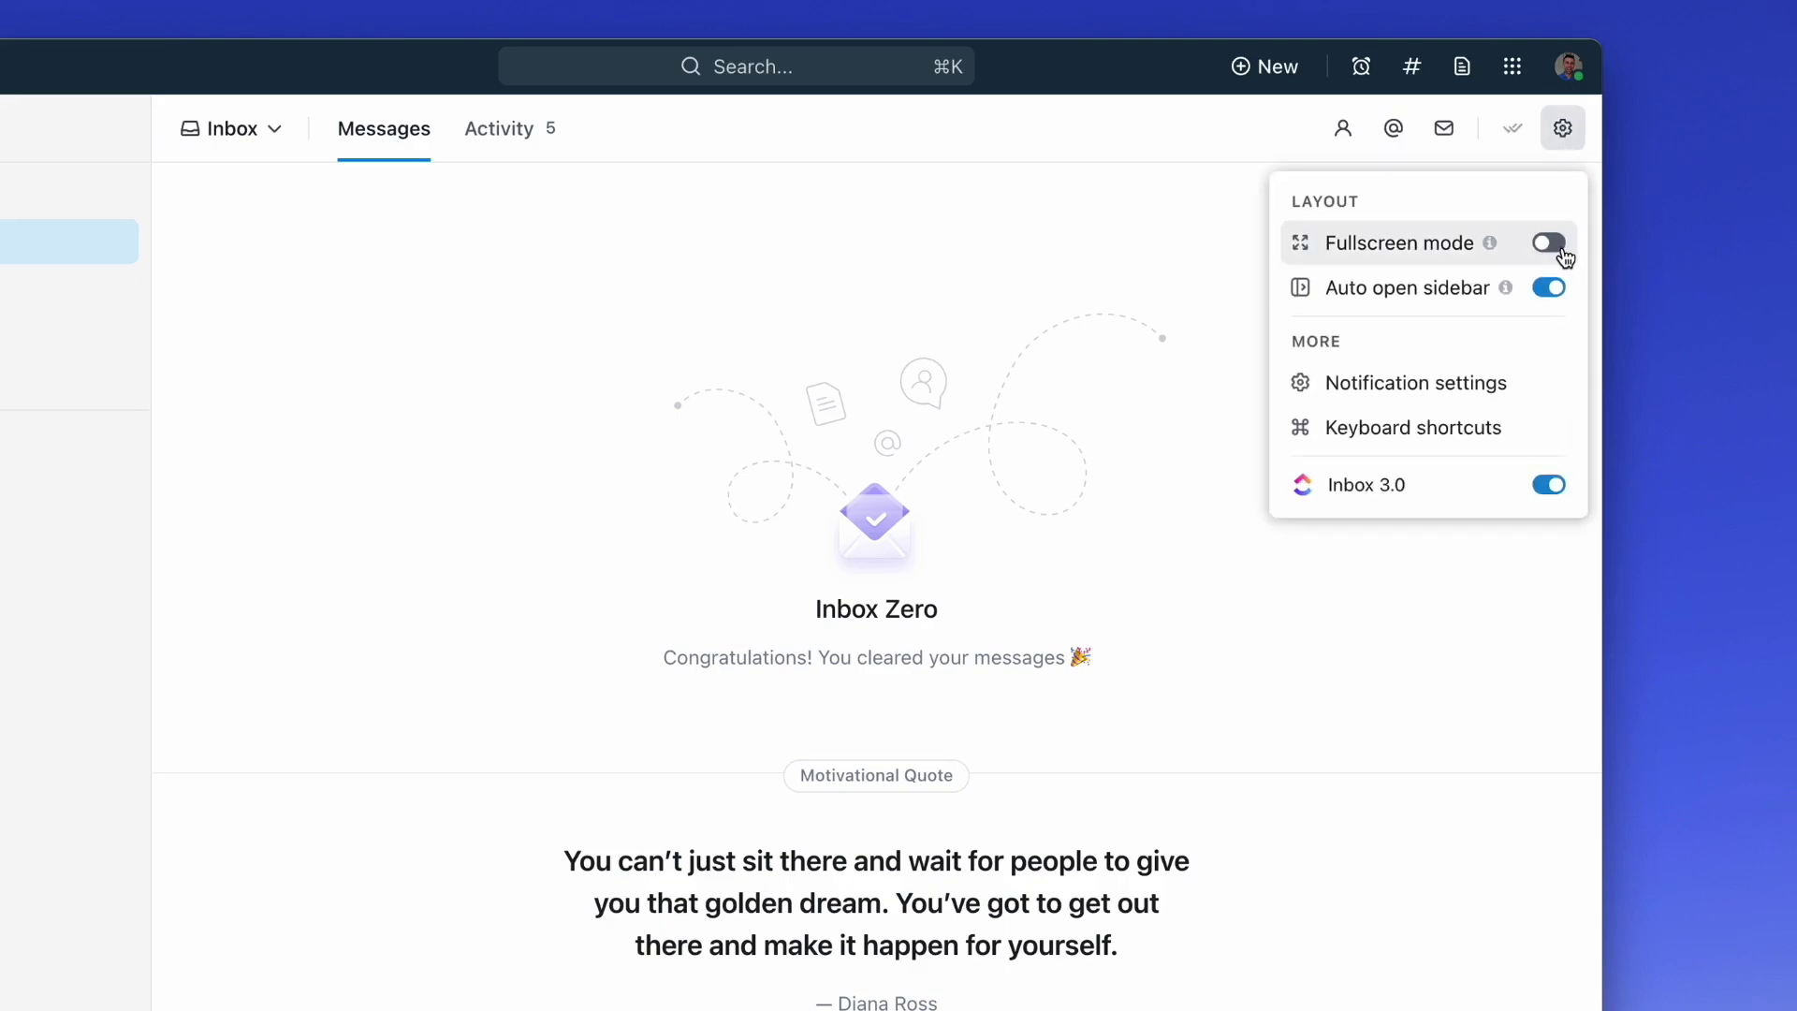
pyautogui.click(1548, 241)
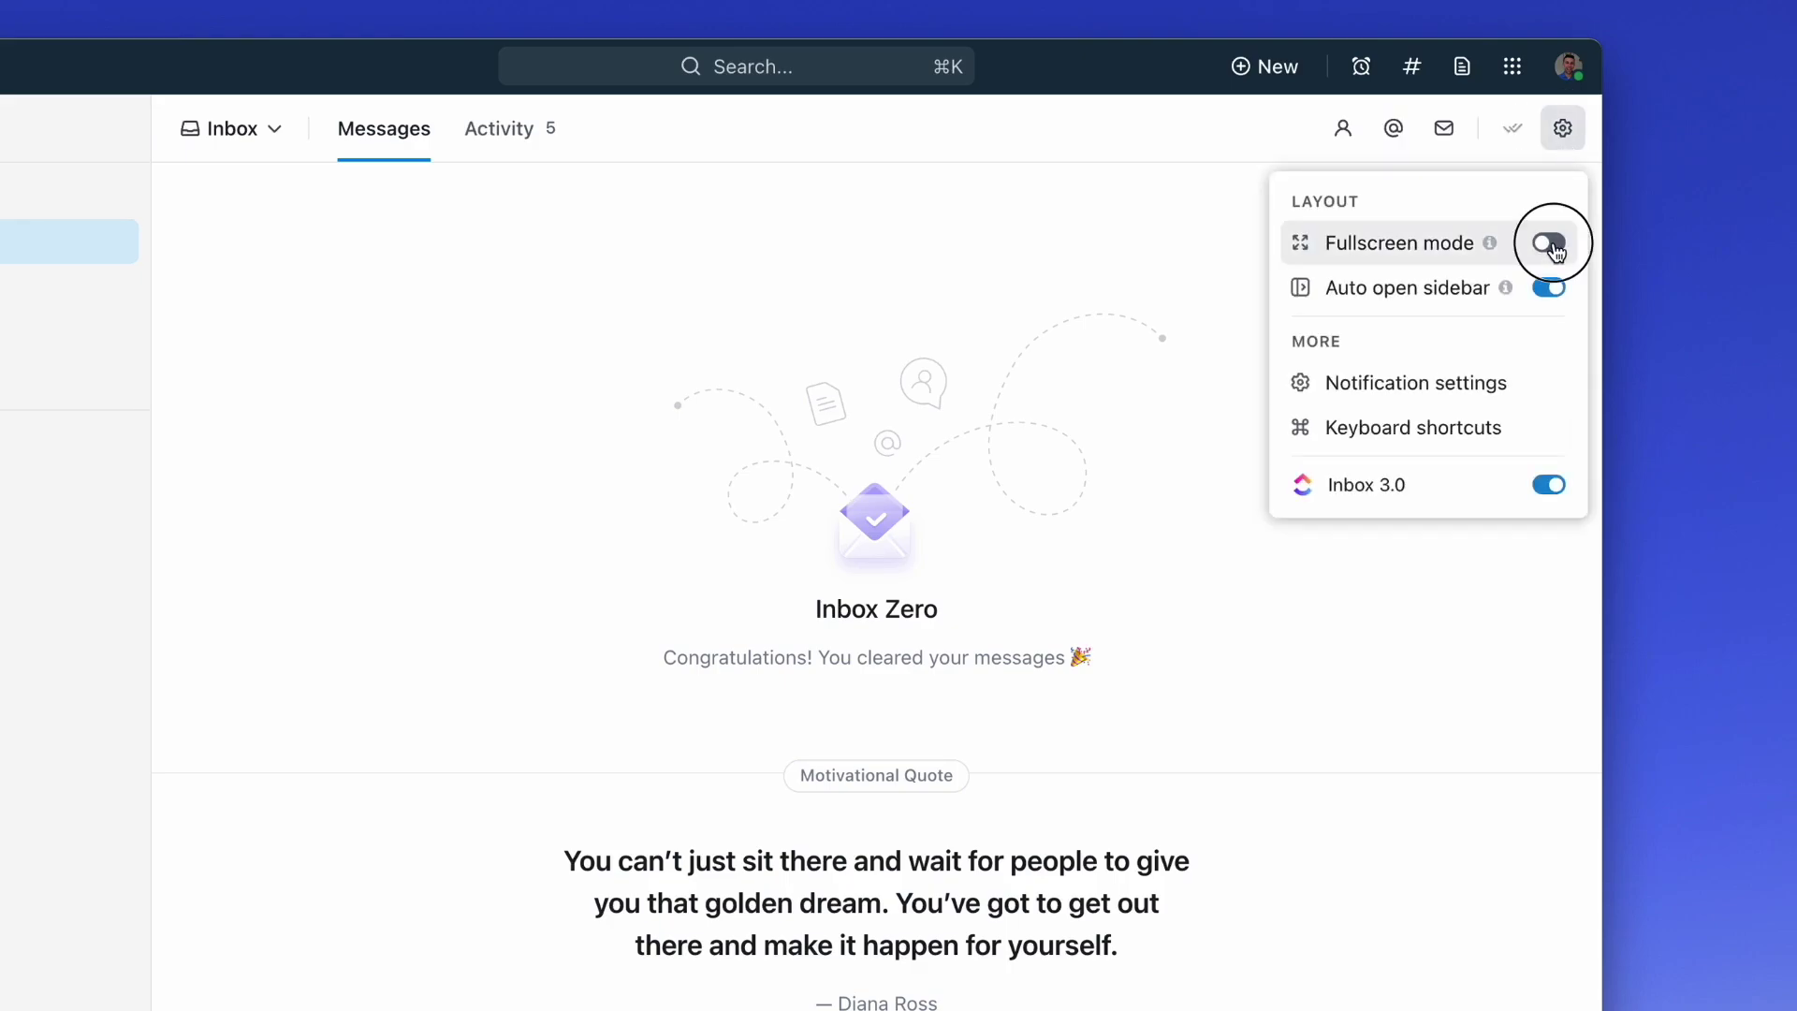
pyautogui.click(1562, 134)
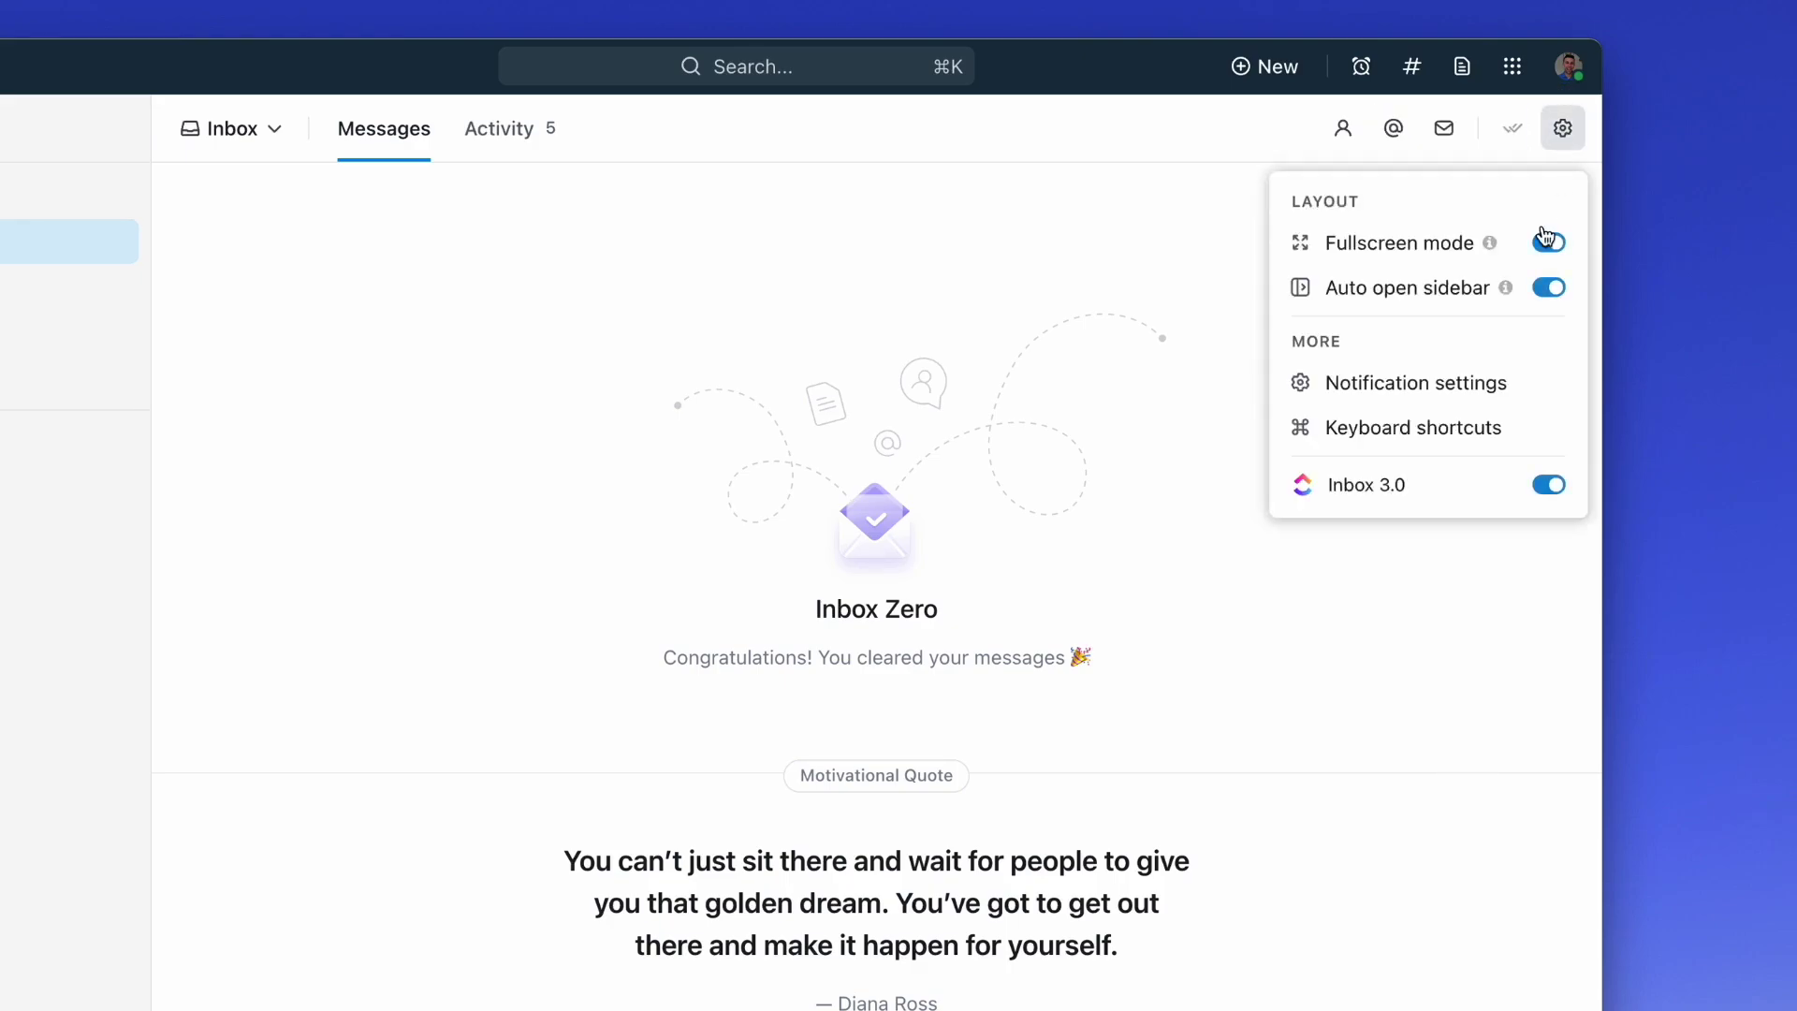
pyautogui.click(1206, 253)
pyautogui.click(523, 136)
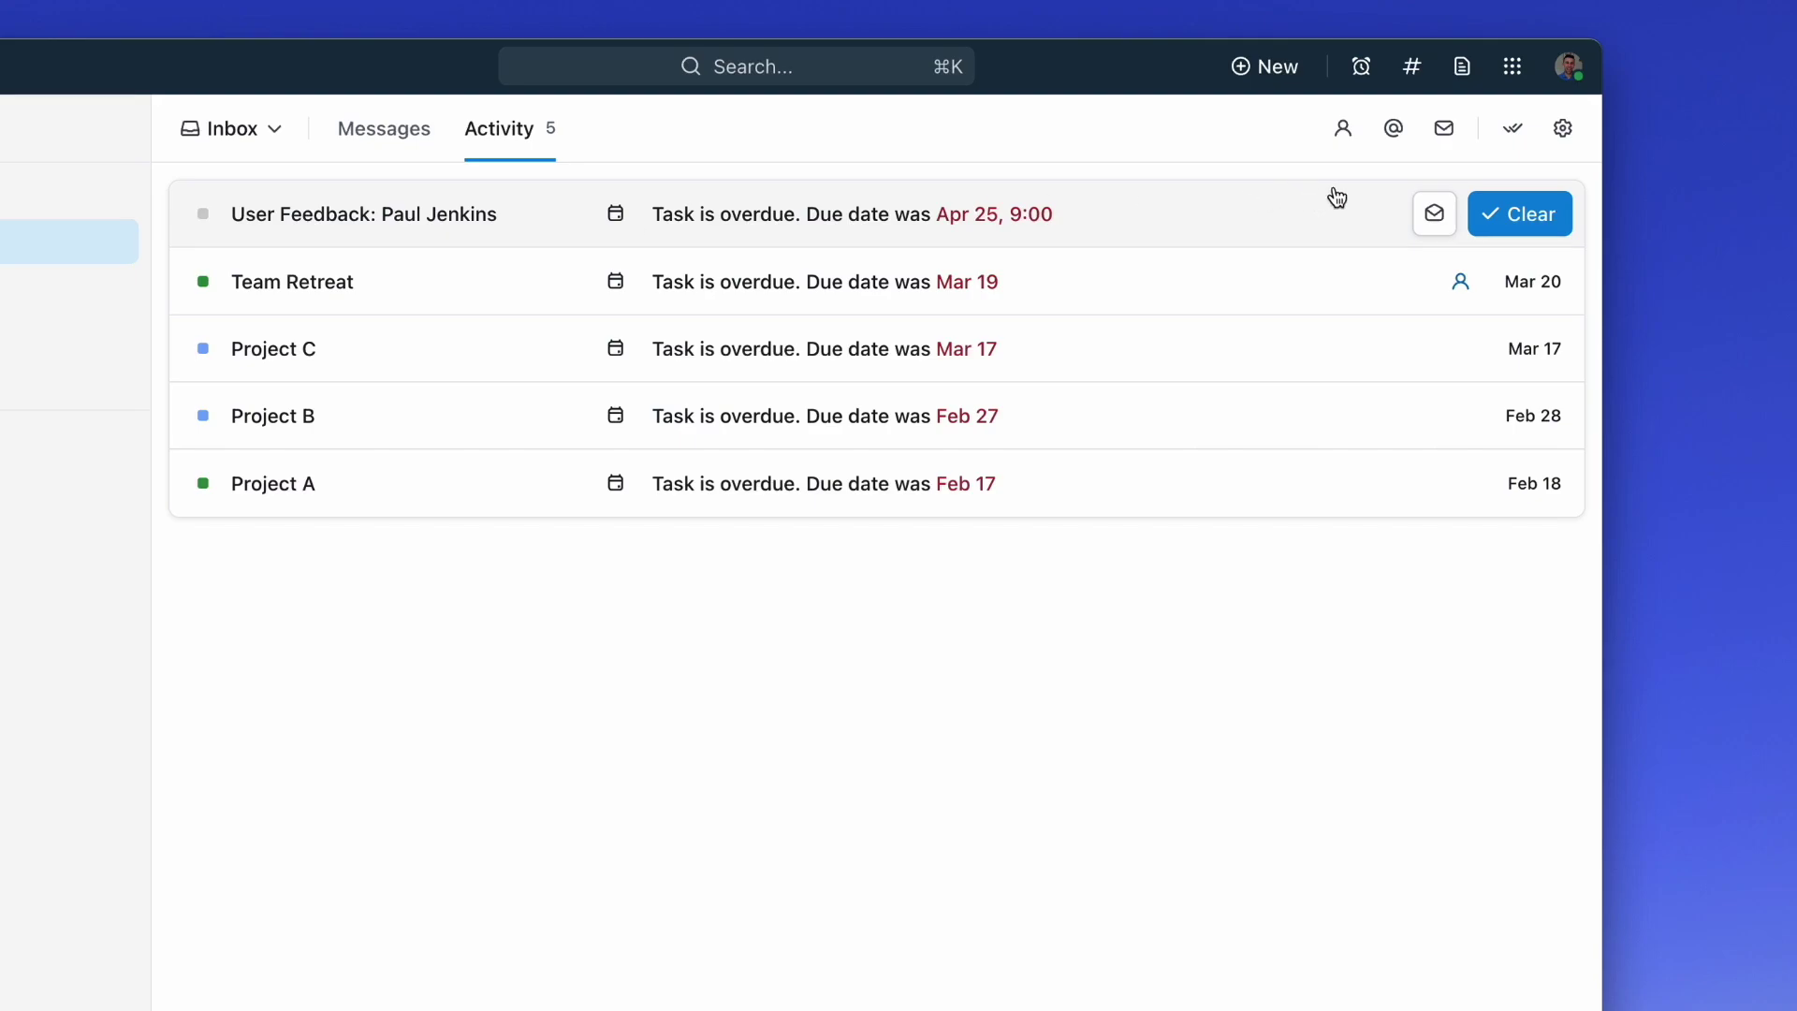
# Clear the user-feedback overdue notification and review Team Retreat's details before returning to the inbox.
pyautogui.click(1501, 216)
pyautogui.click(1164, 220)
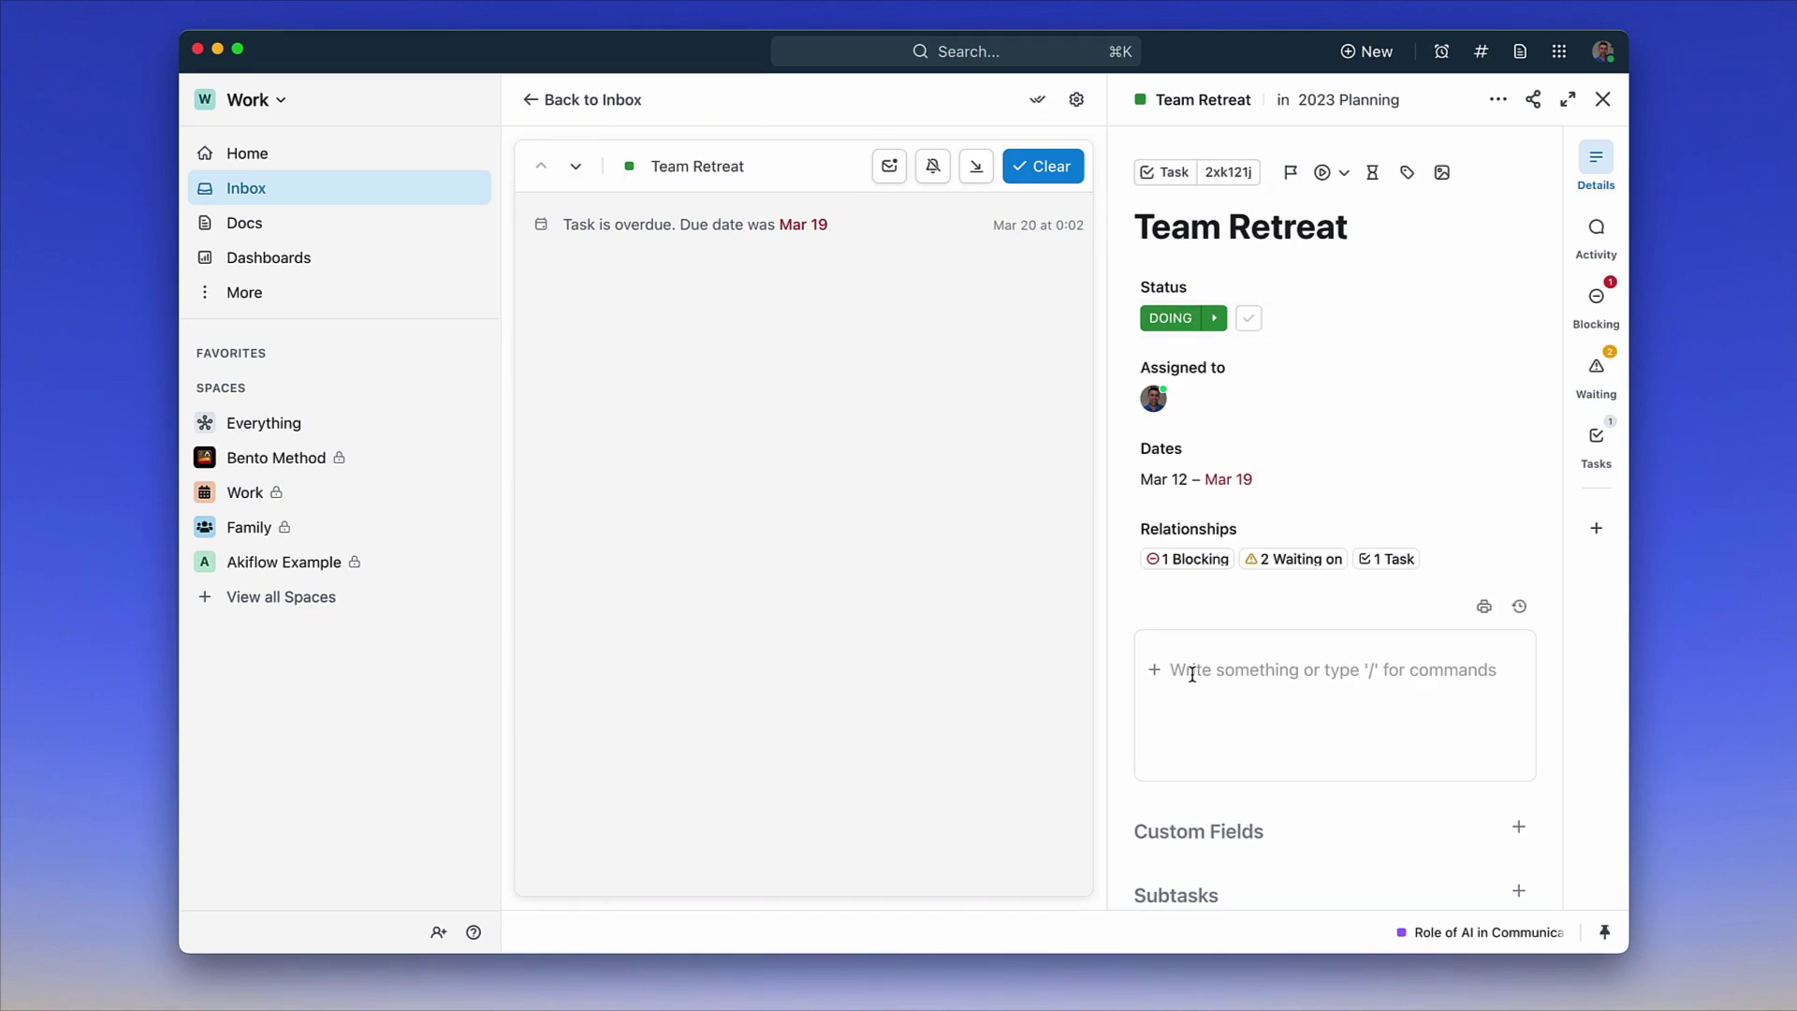
pyautogui.click(609, 110)
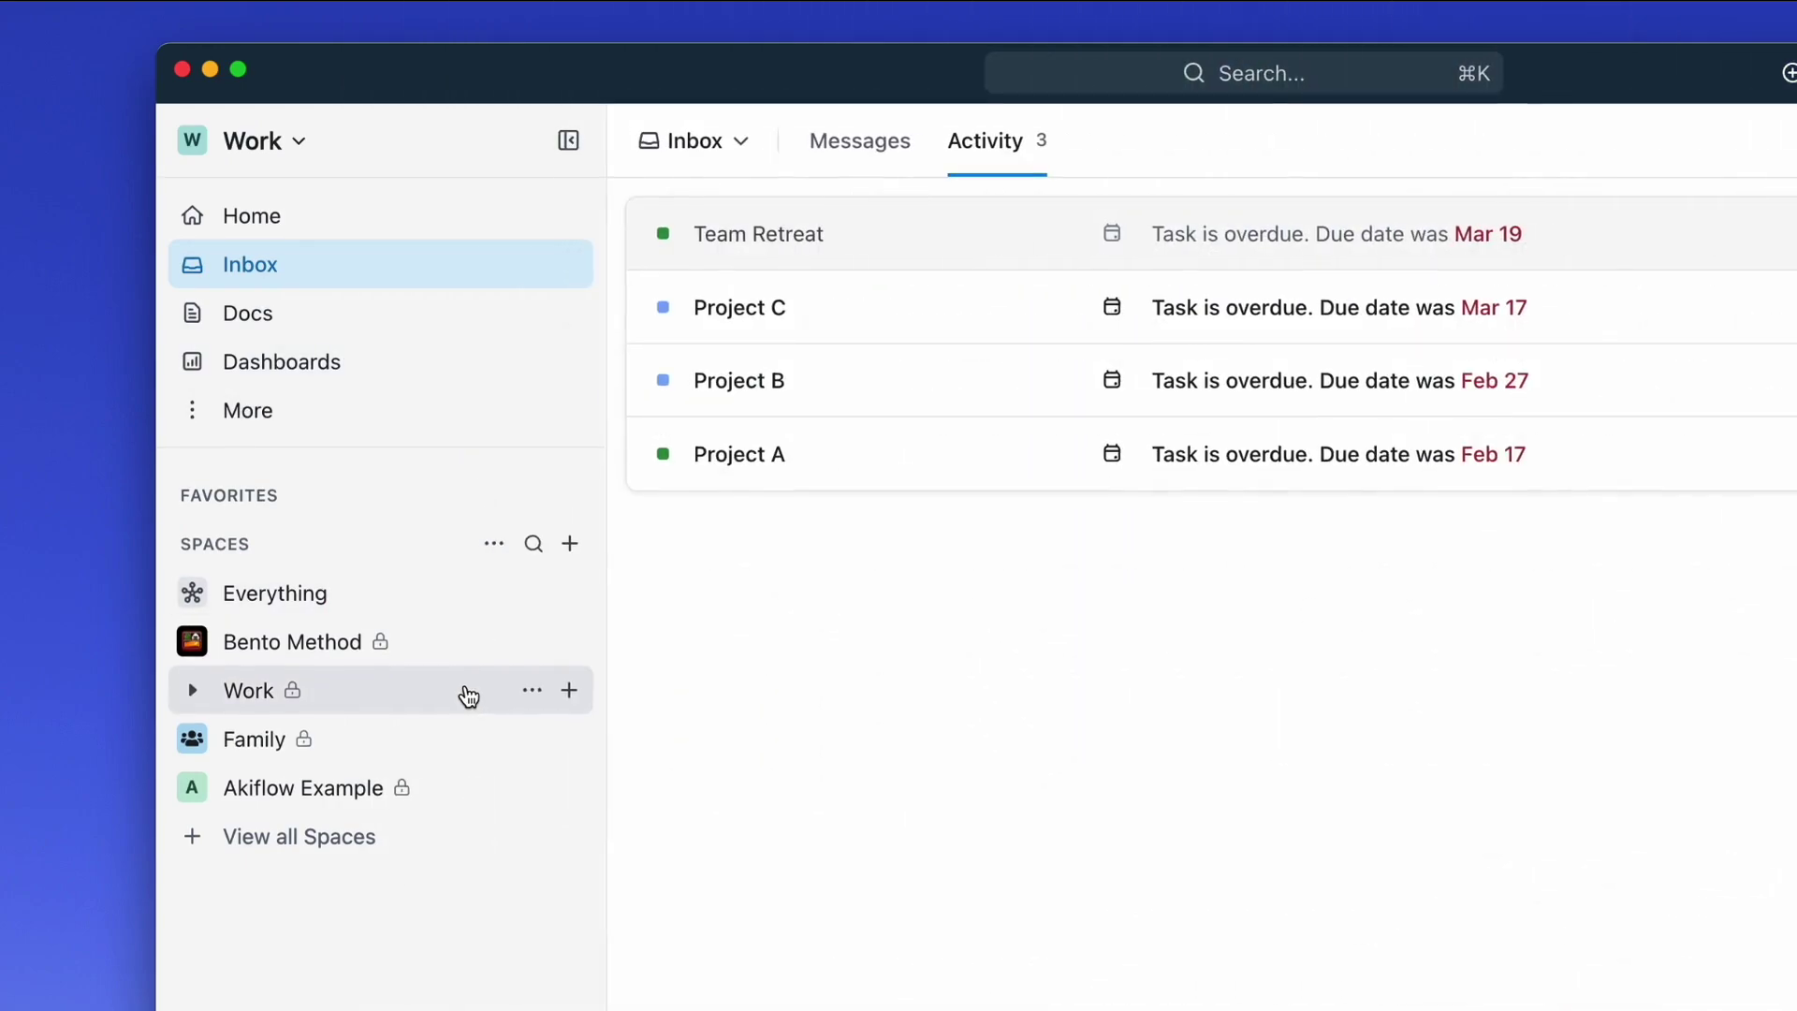
# Add a Doc view to the Tool Finder list under the Work space.
pyautogui.click(464, 681)
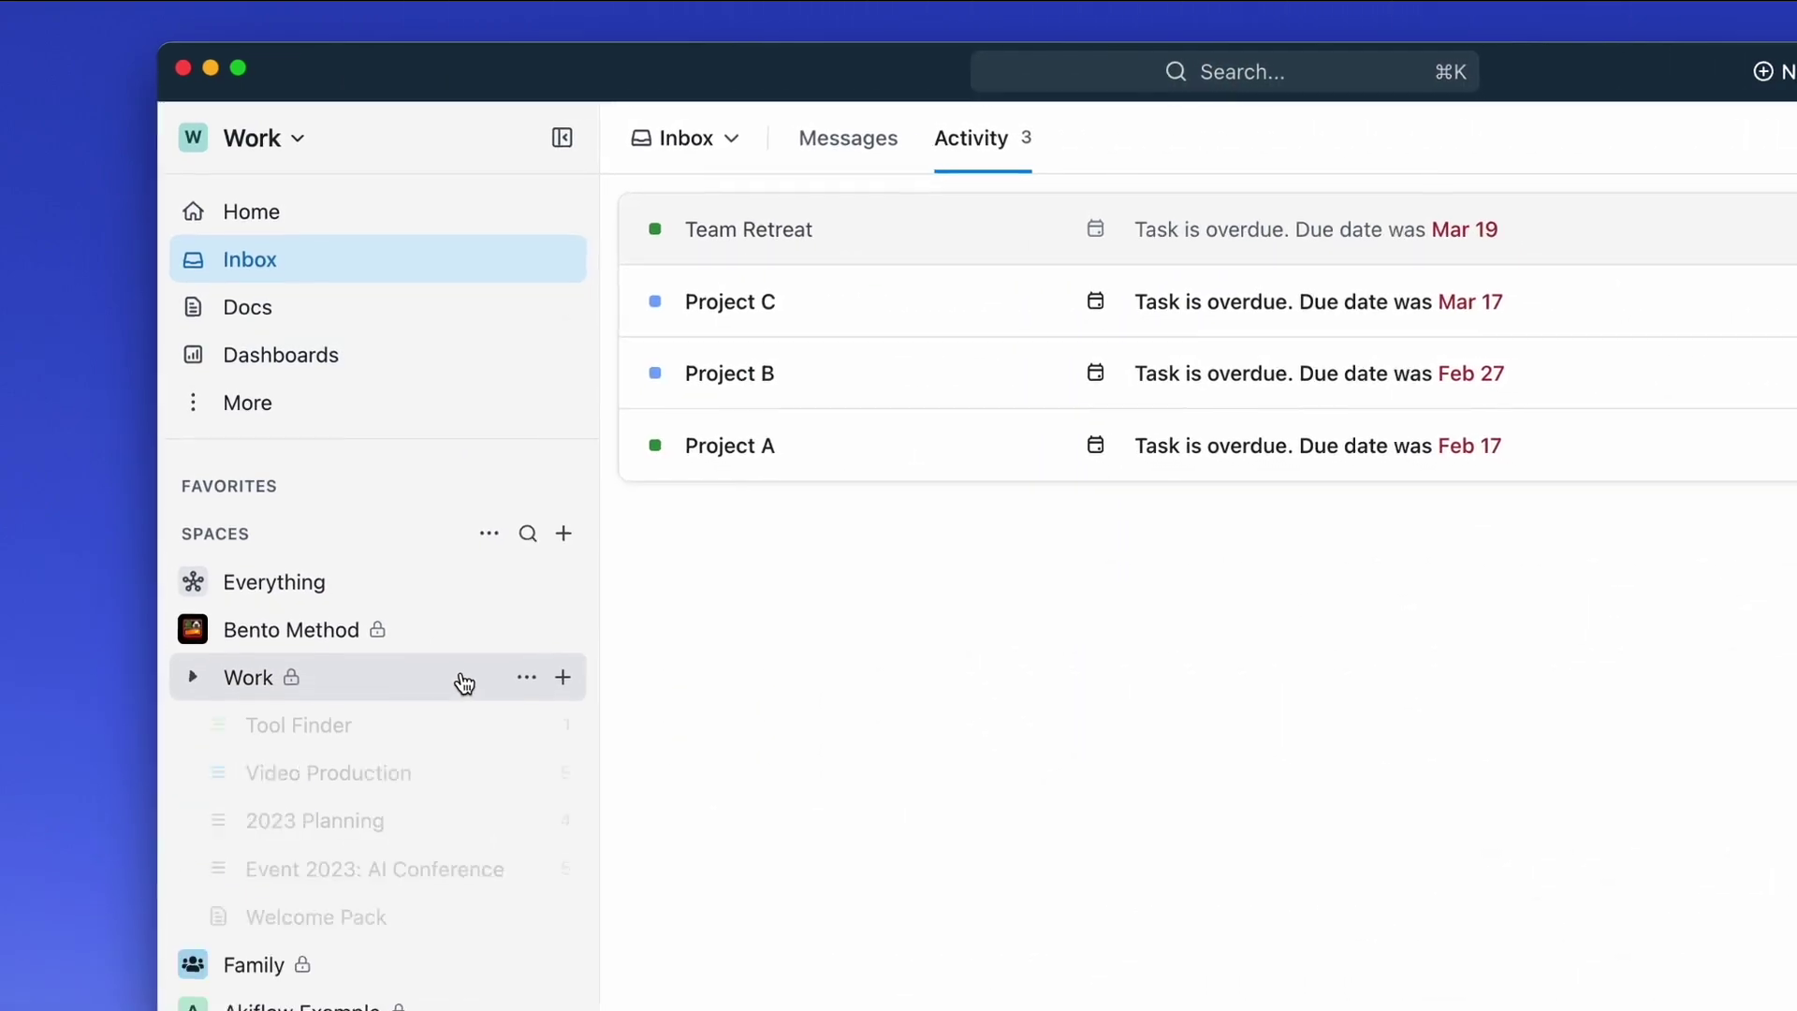
pyautogui.click(412, 726)
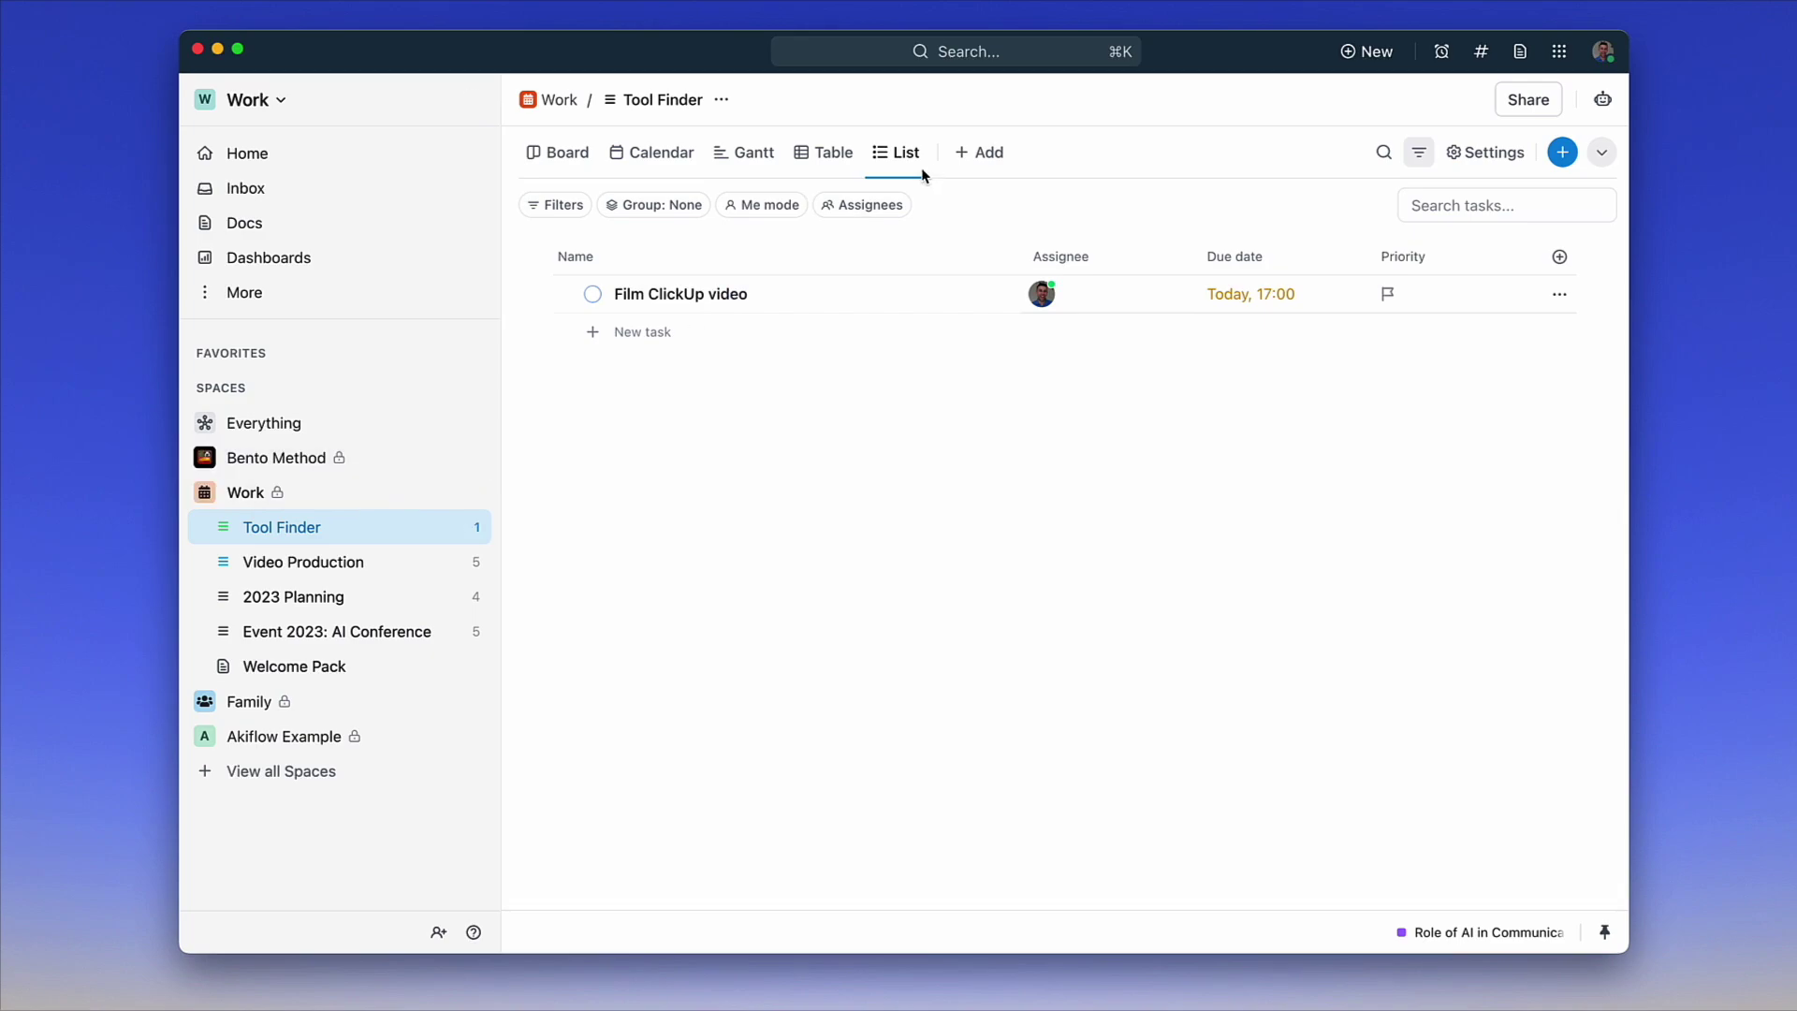
pyautogui.click(978, 152)
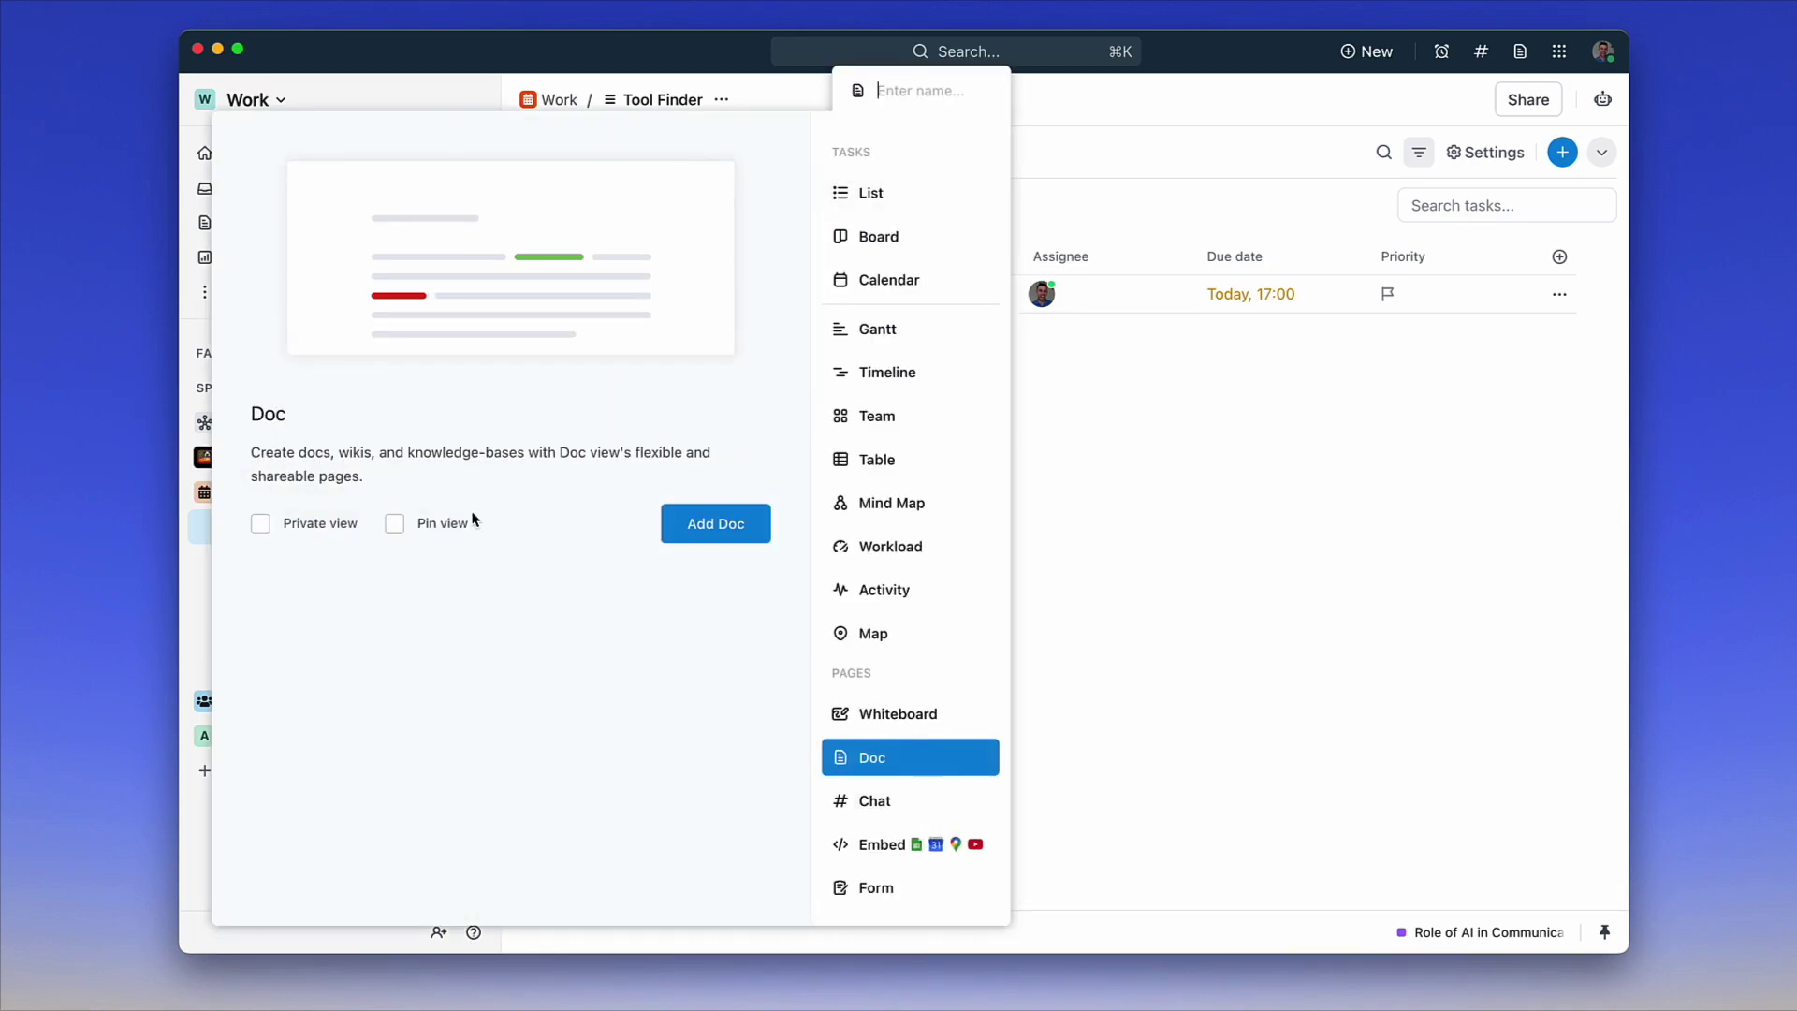
pyautogui.click(698, 523)
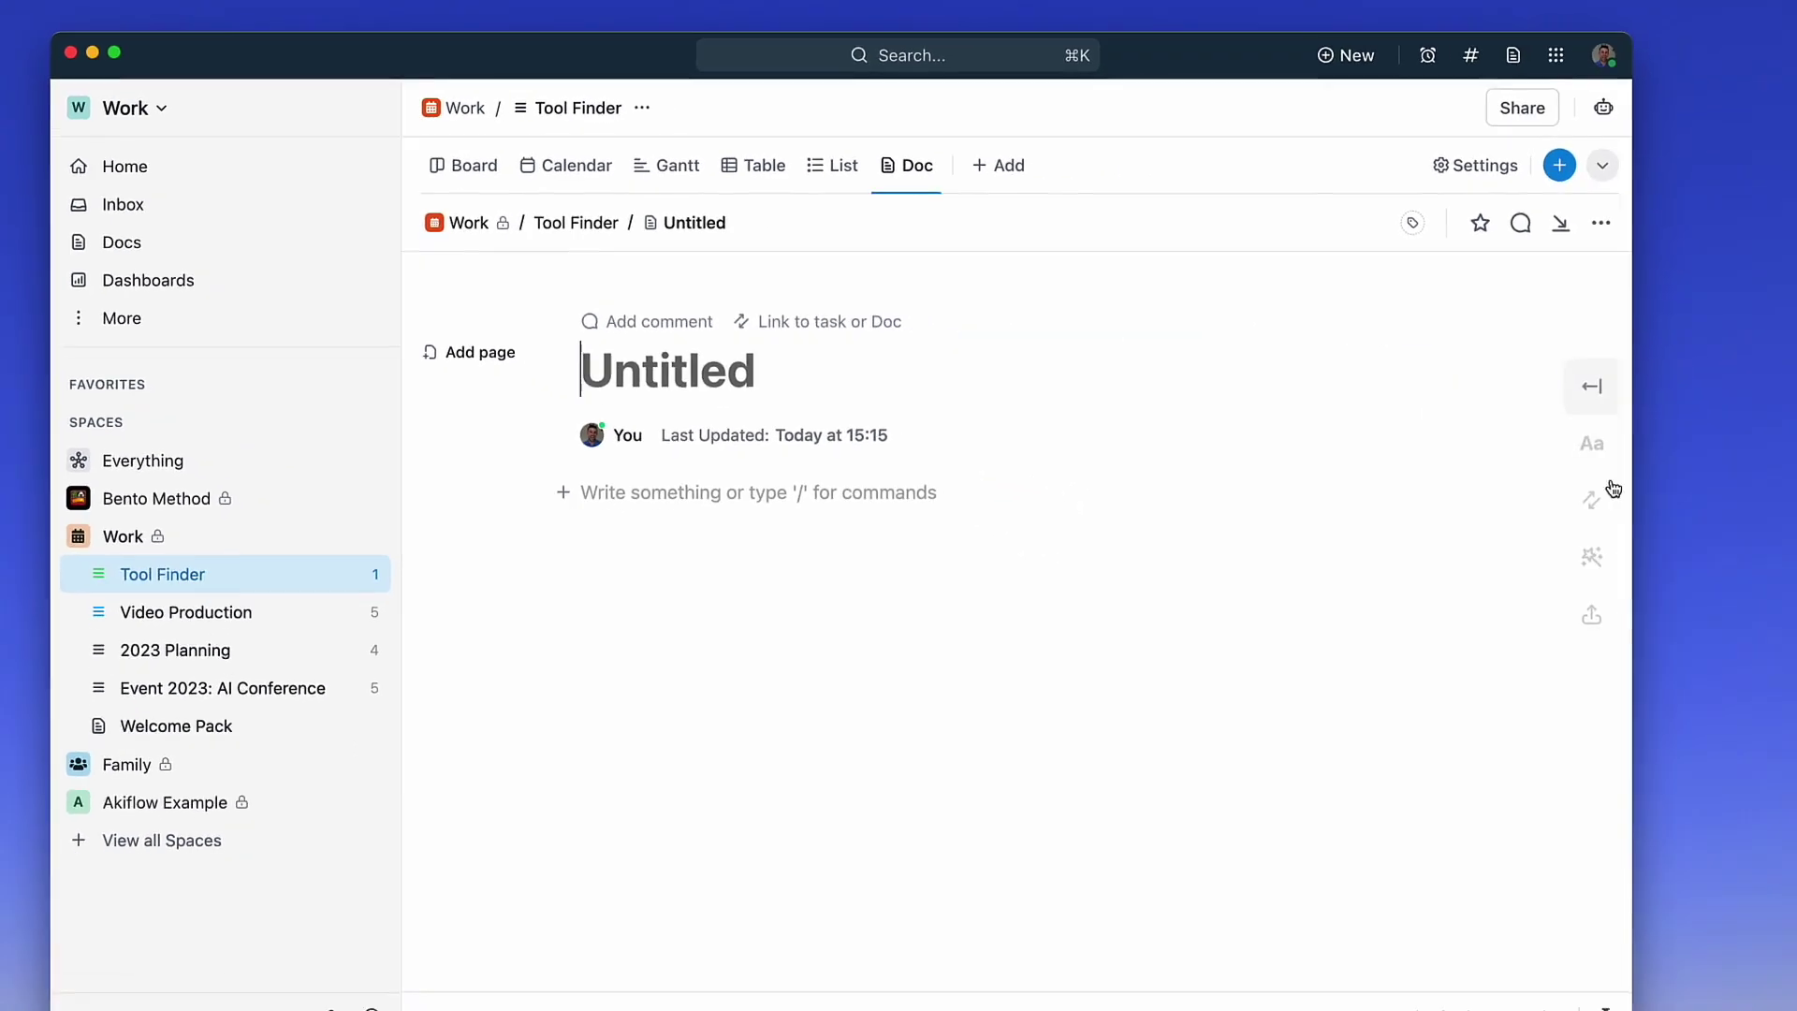
# Apply the Process Table for New Onboards template to the Video Process doc and close the Templates panel.
pyautogui.click(1591, 557)
pyautogui.click(1496, 508)
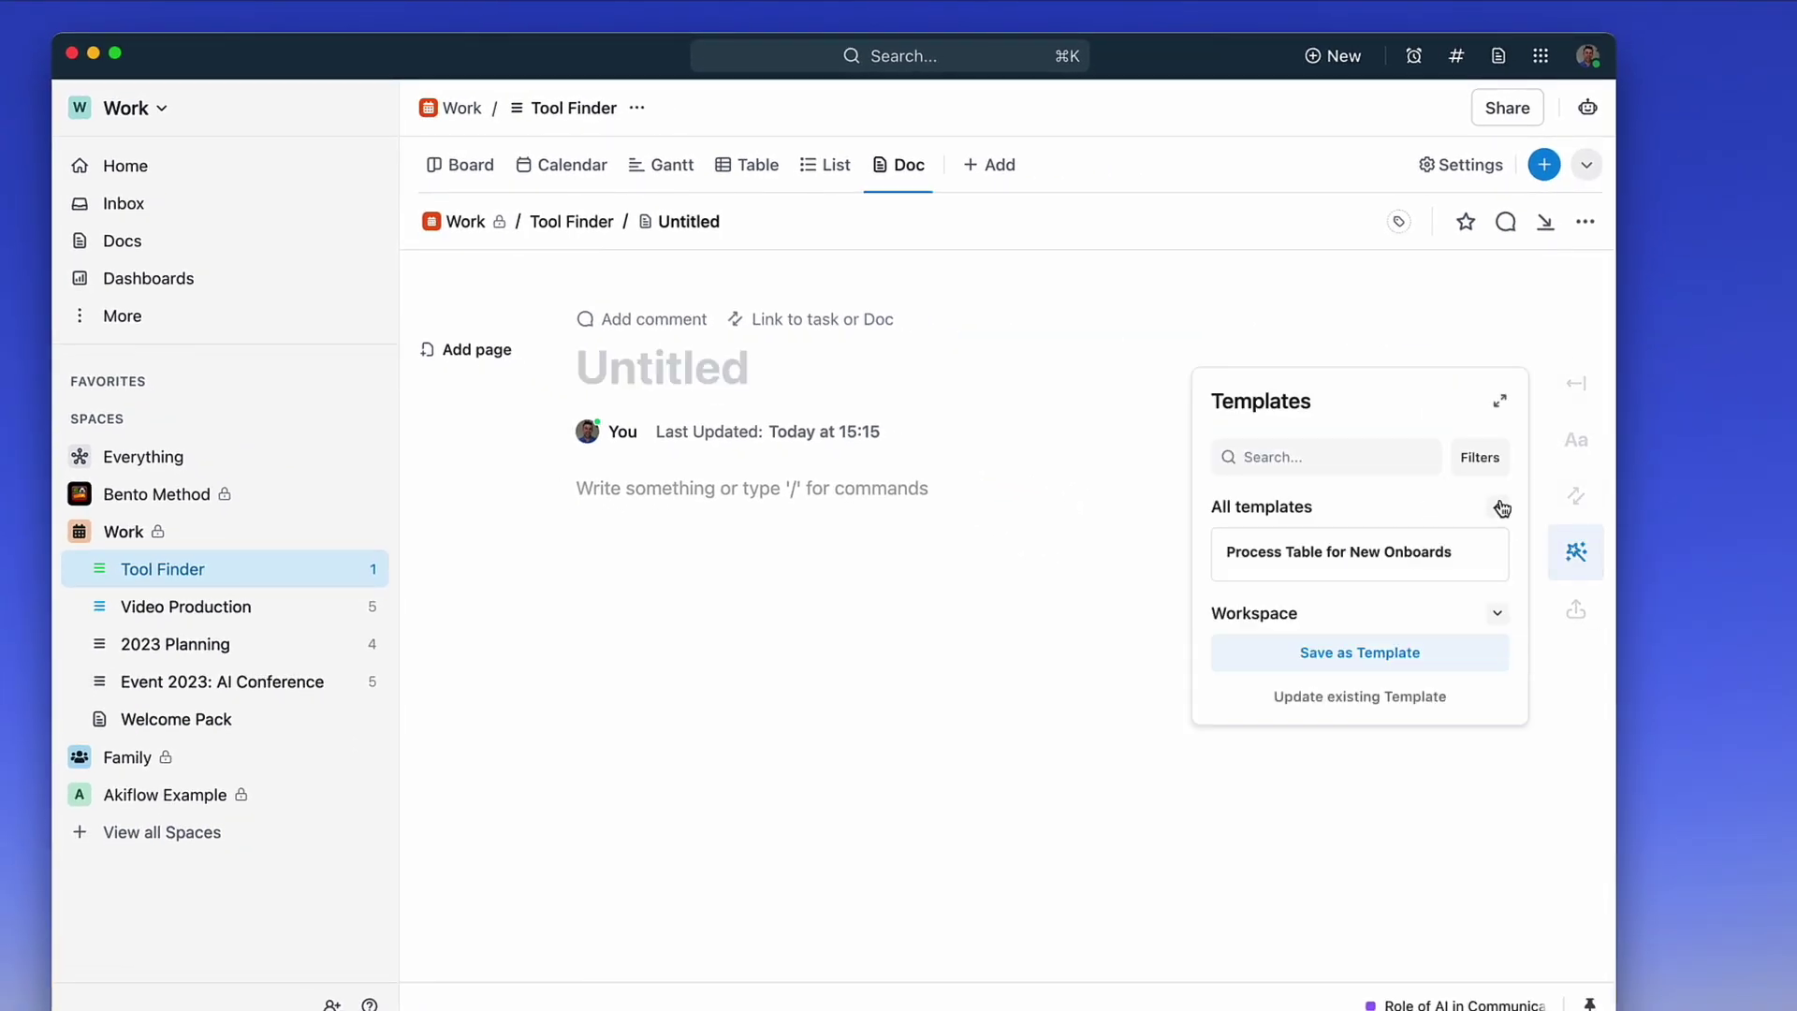
pyautogui.click(1393, 554)
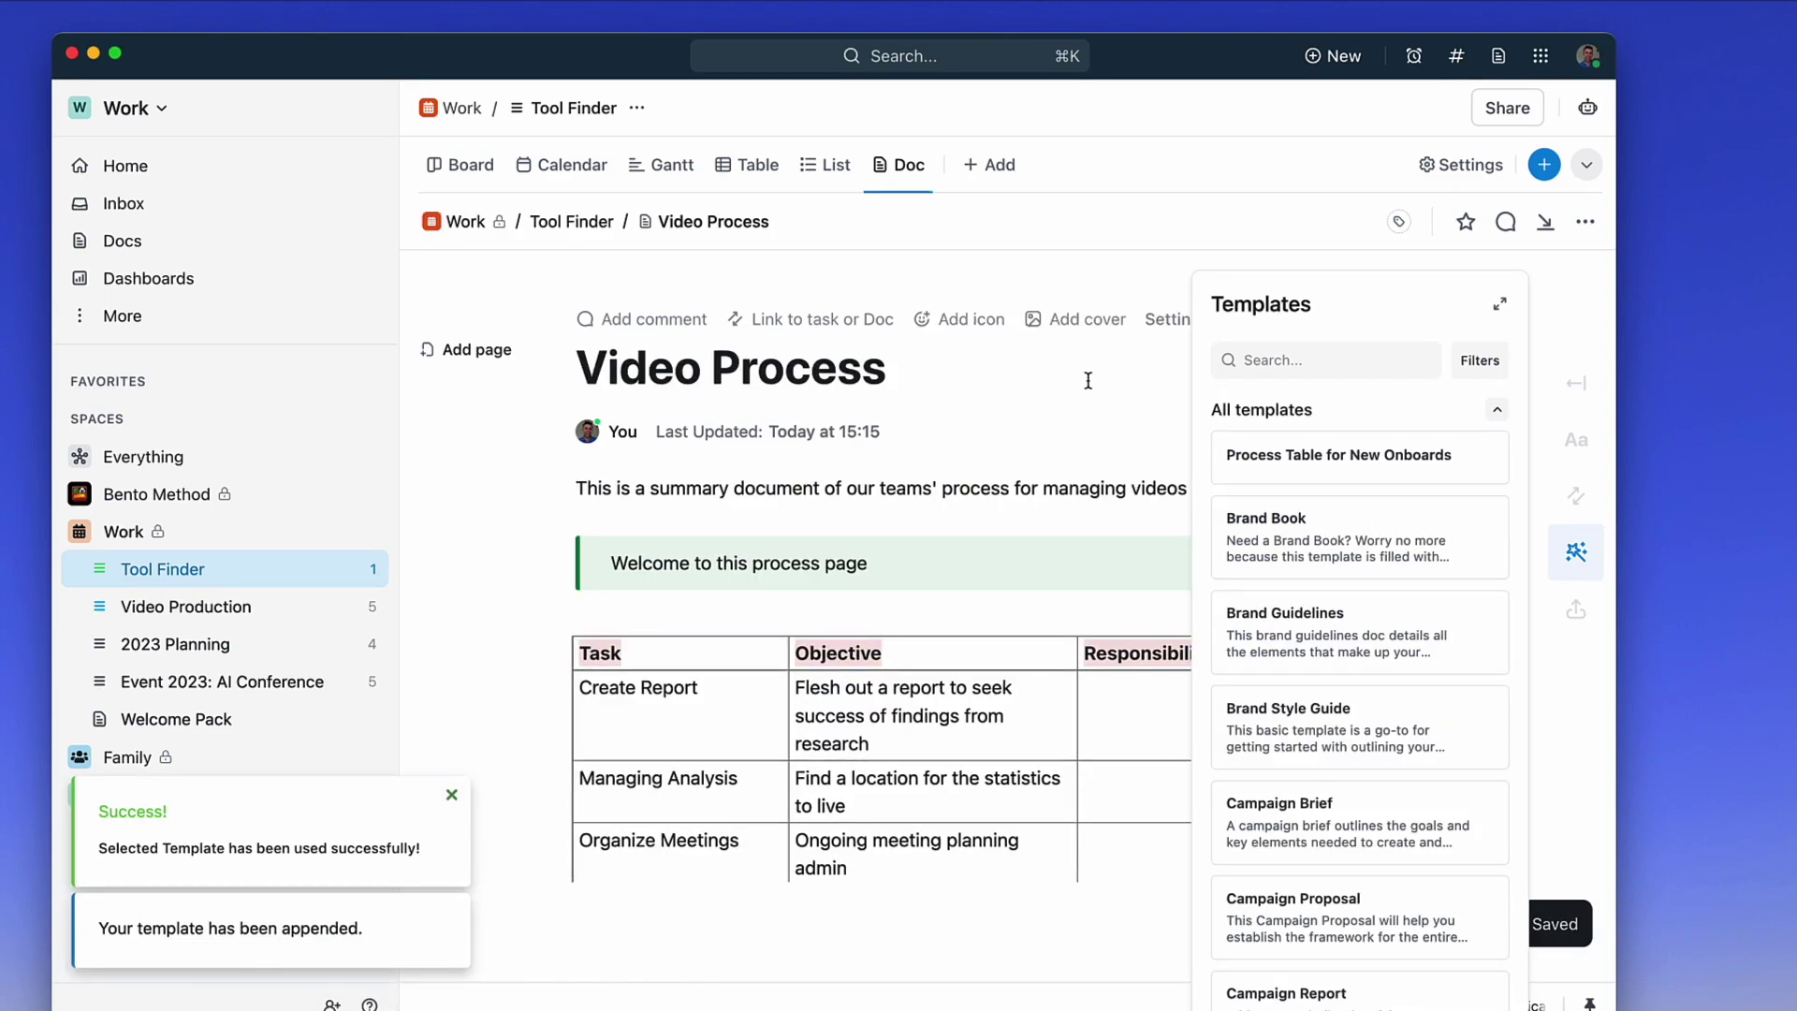
pyautogui.click(1060, 364)
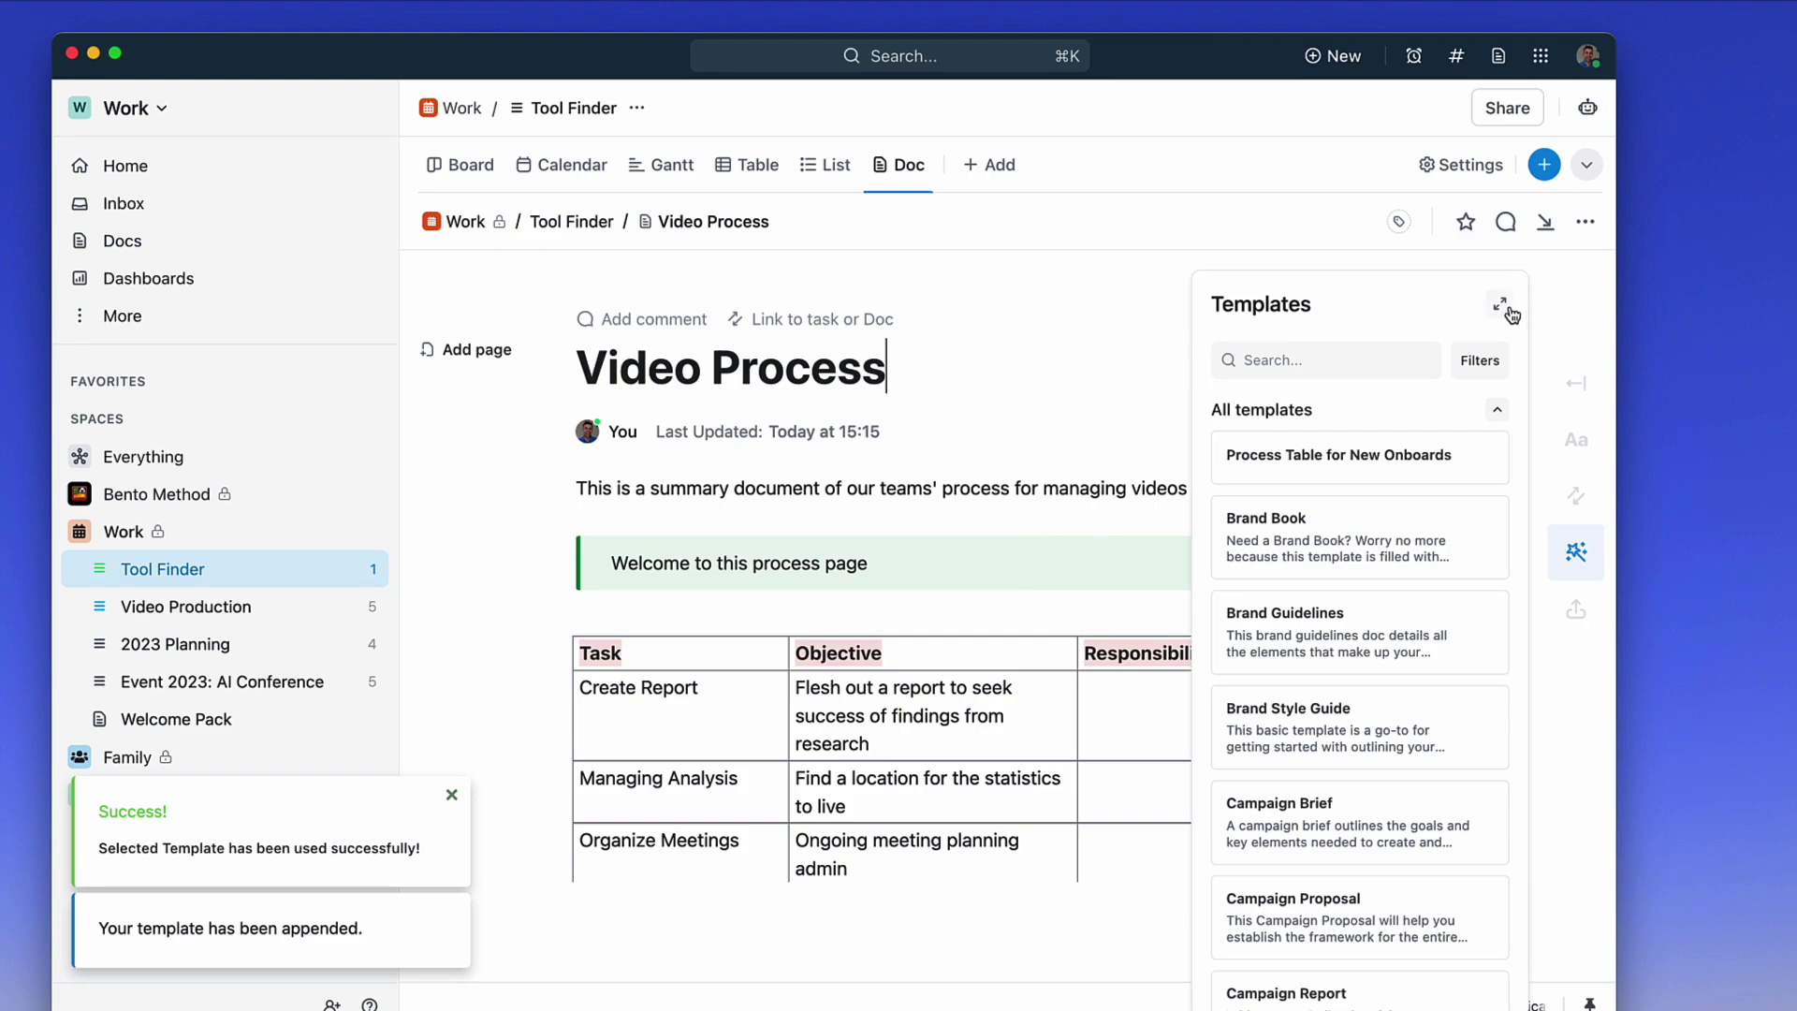
pyautogui.click(1581, 551)
pyautogui.scroll(-3, 1013, 609)
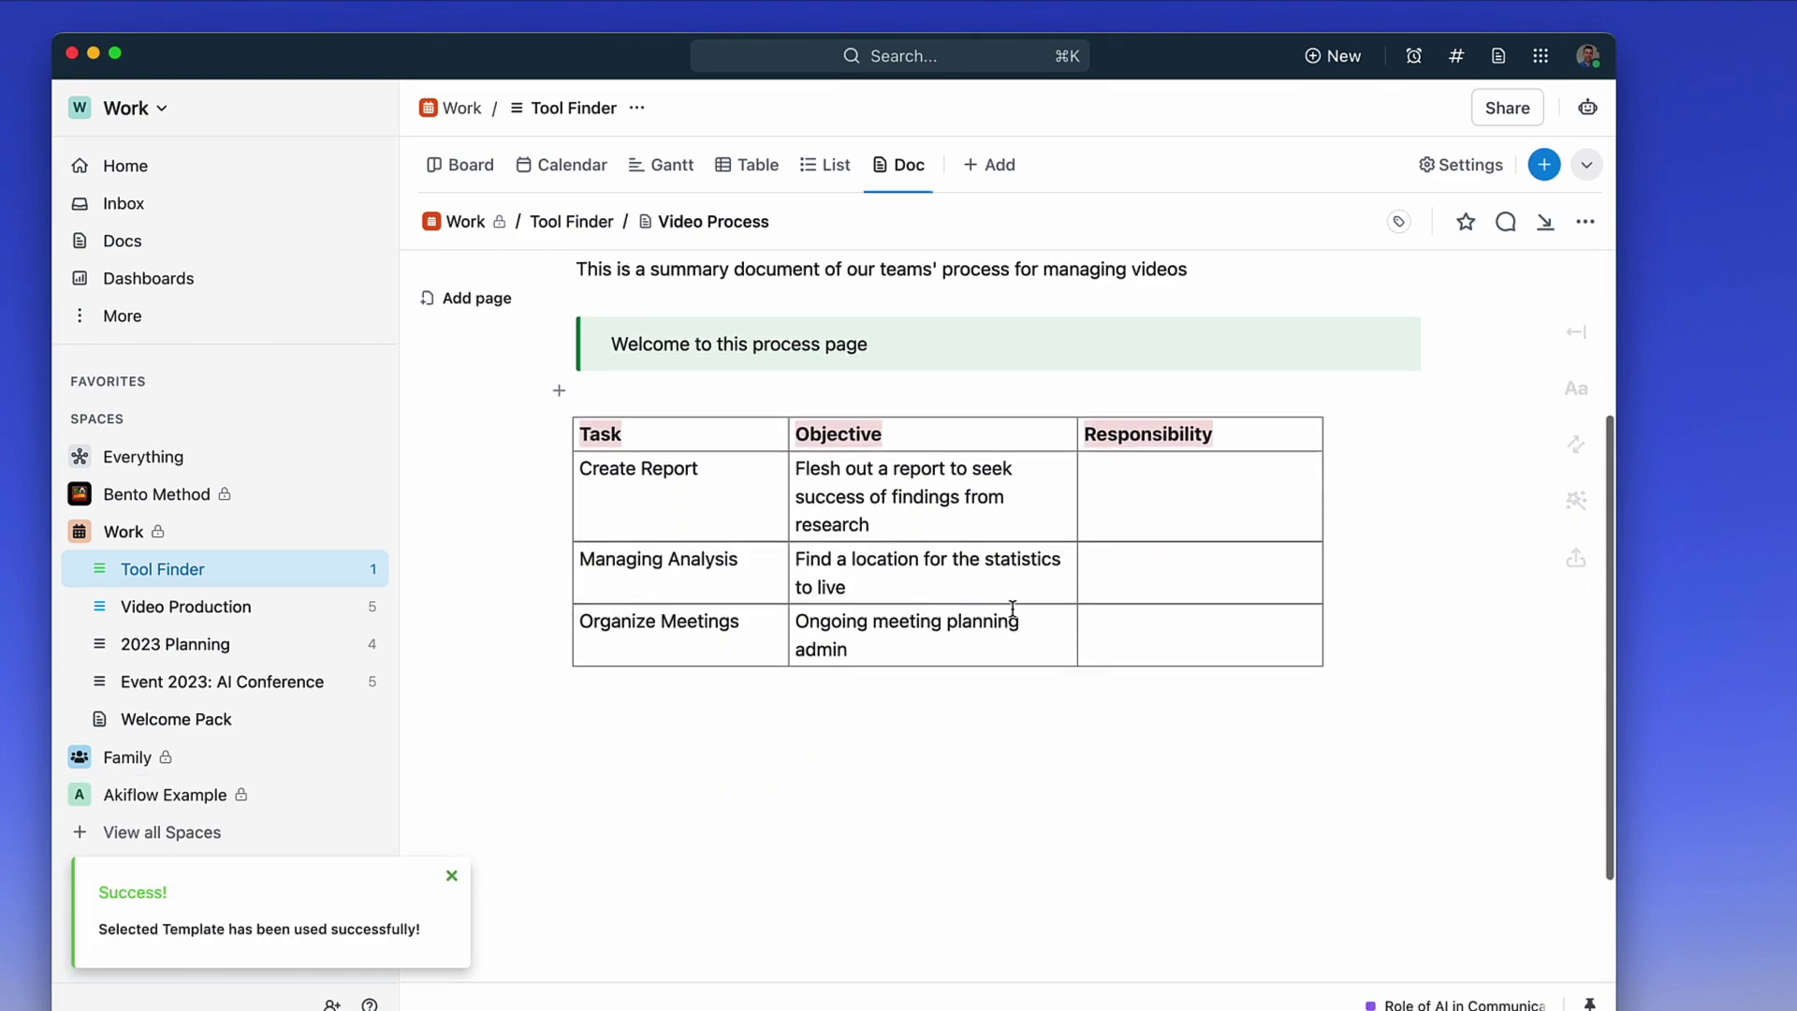
pyautogui.scroll(2, 1013, 610)
pyautogui.scroll(1, 1012, 609)
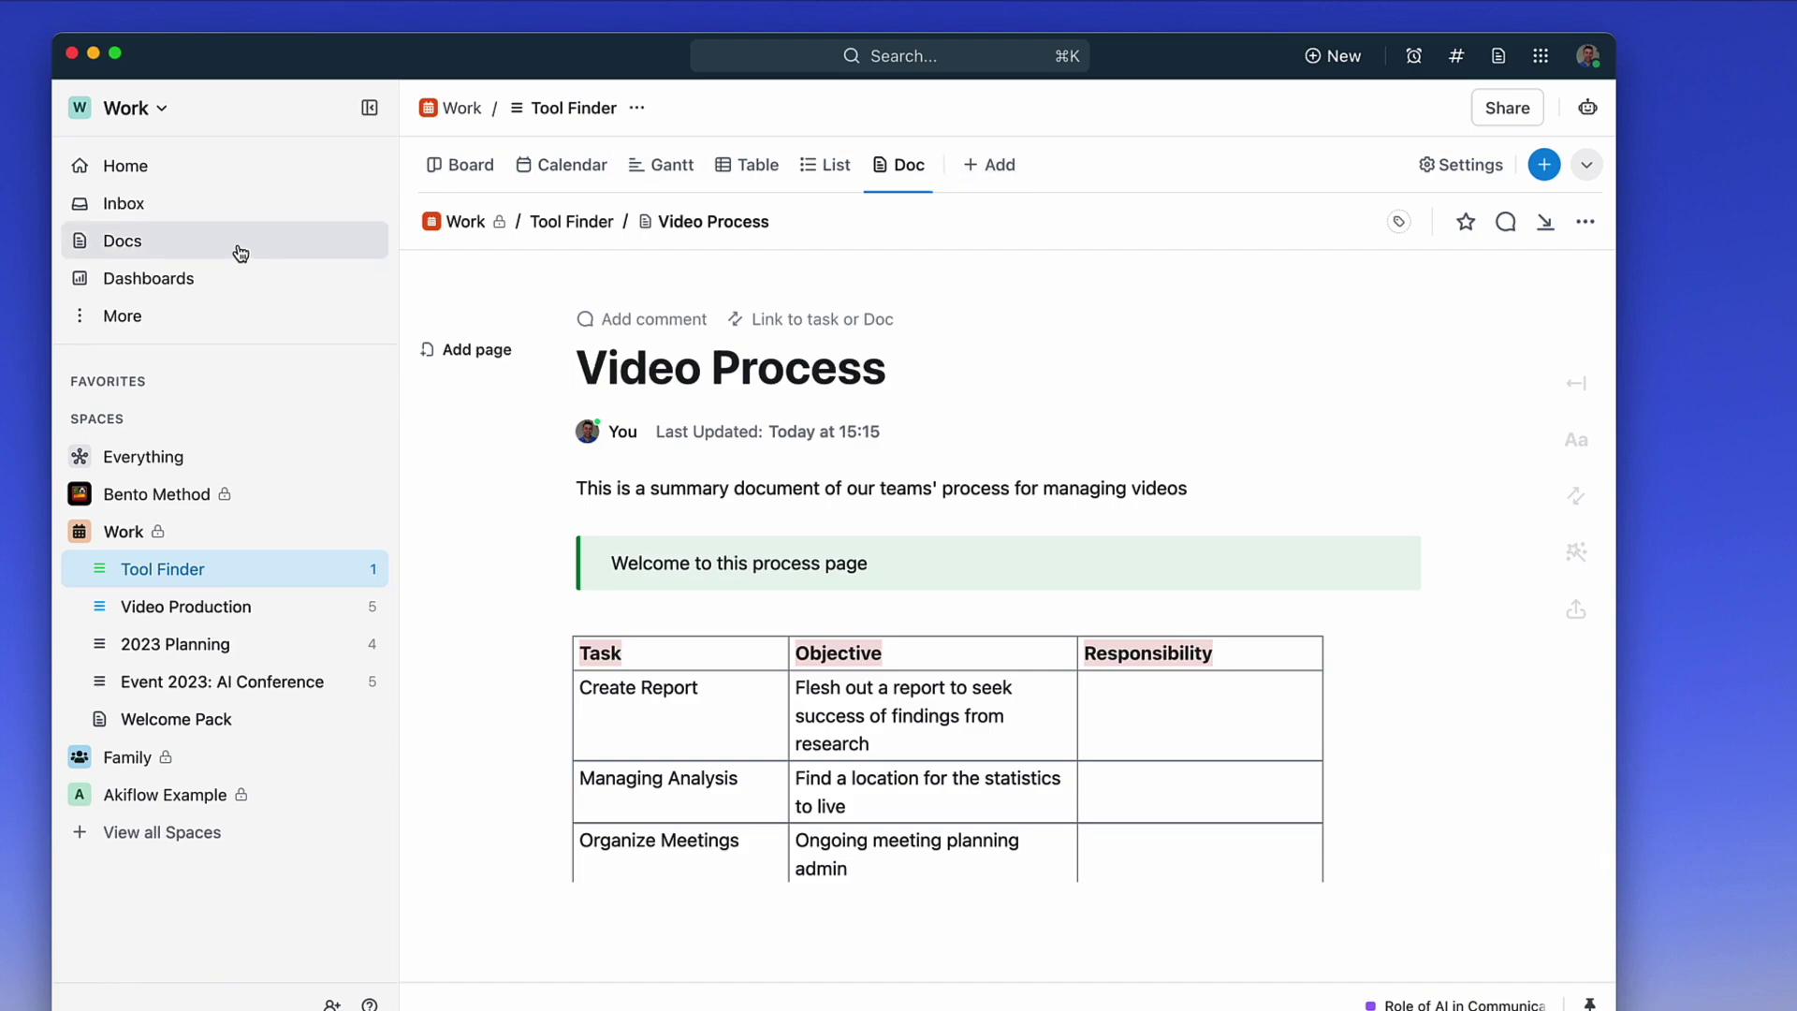
# From Home, start a new item and preview the Doc form, its location choices, and the Reminder form.
pyautogui.click(221, 169)
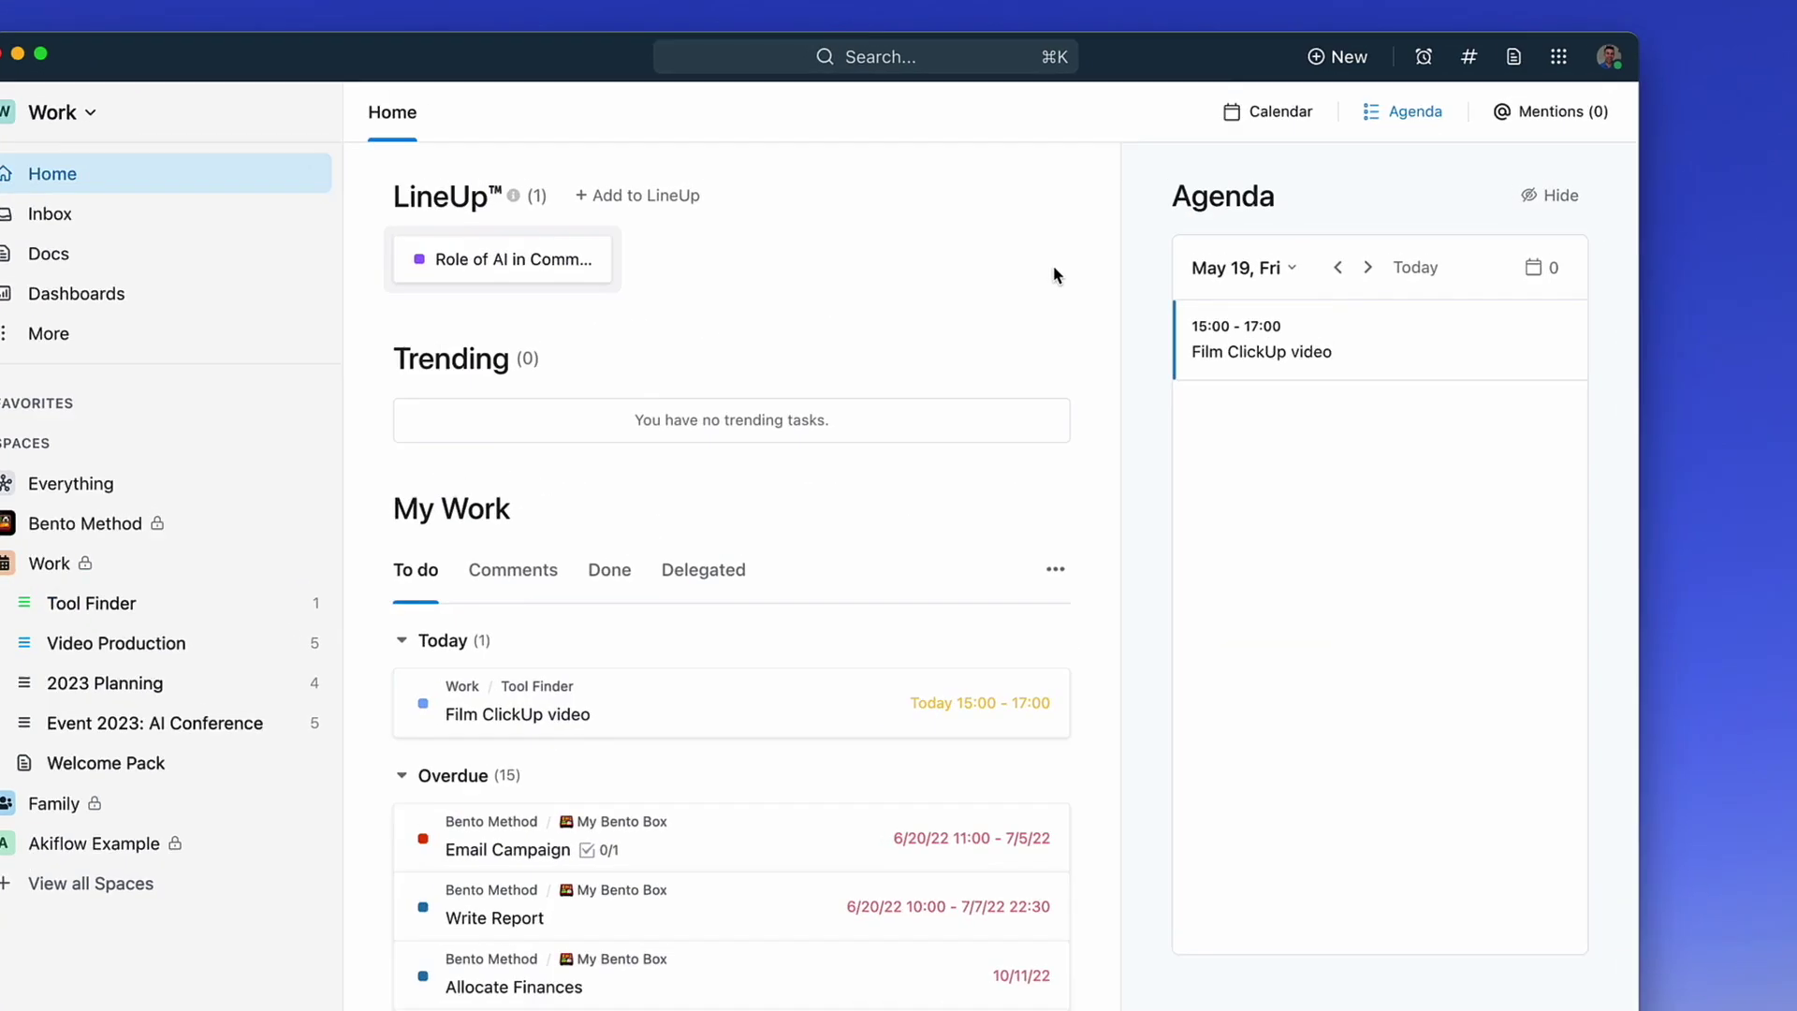
pyautogui.click(1354, 66)
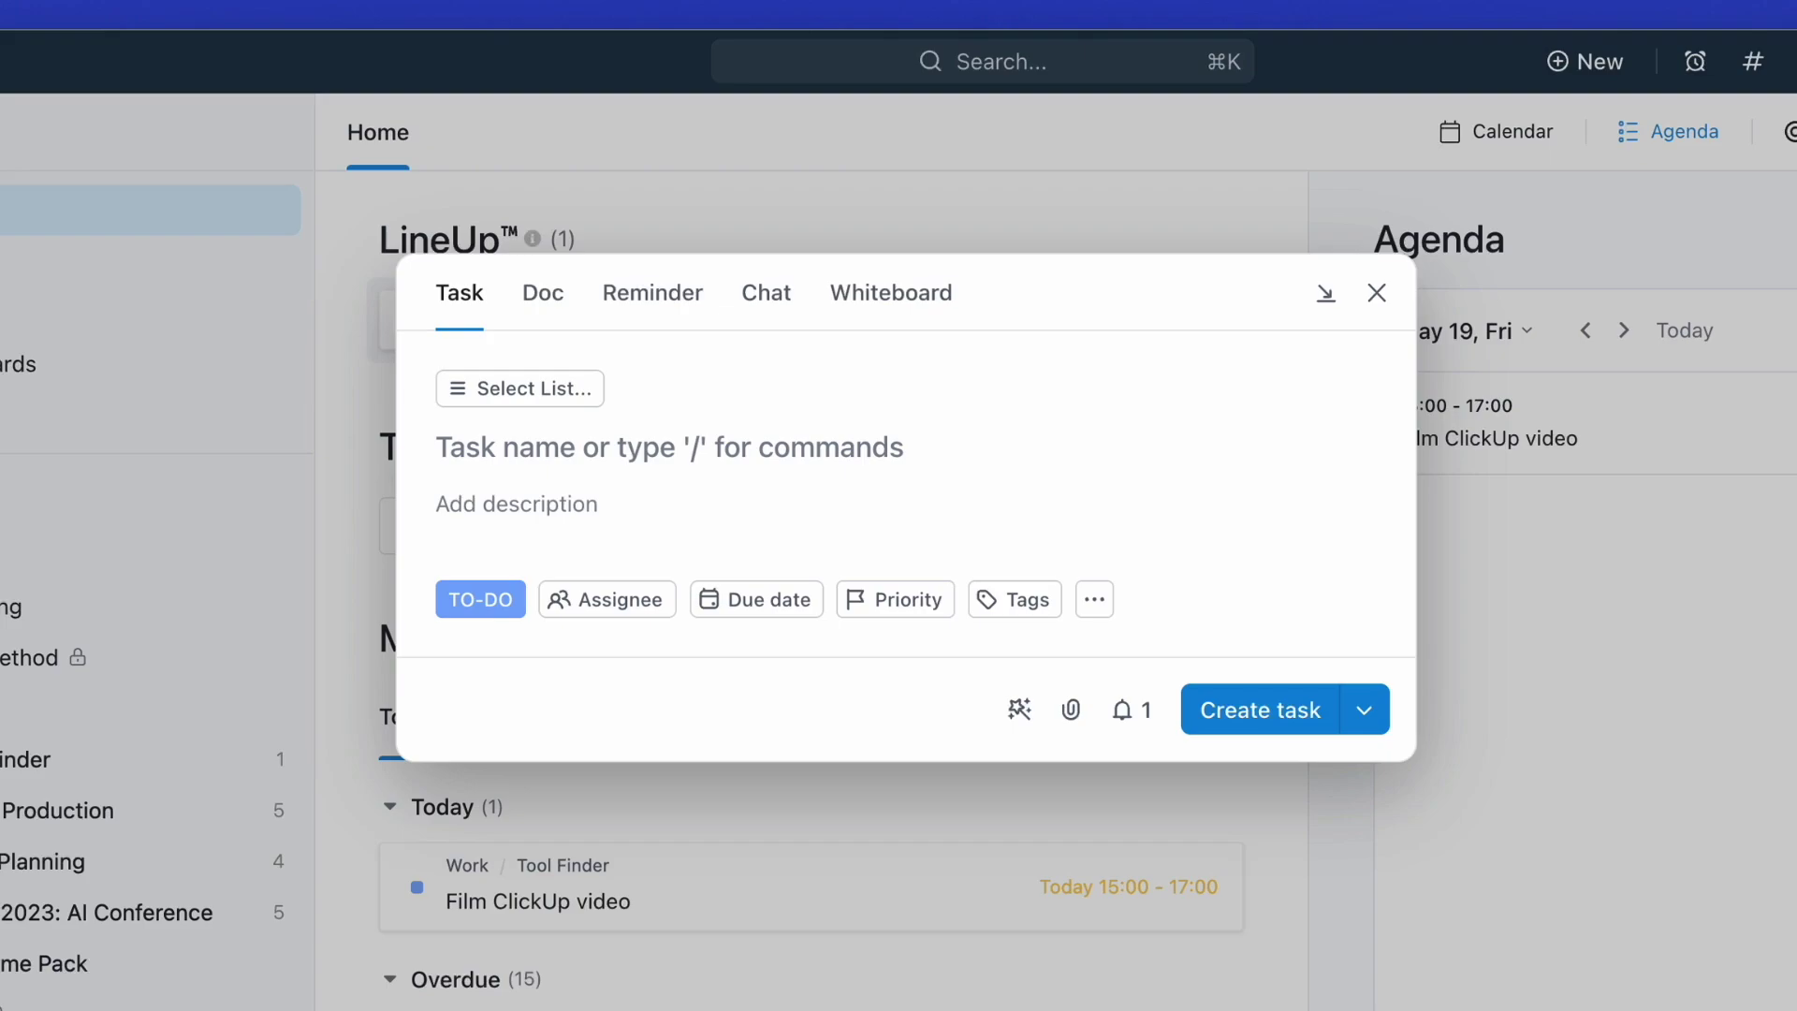
pyautogui.click(545, 317)
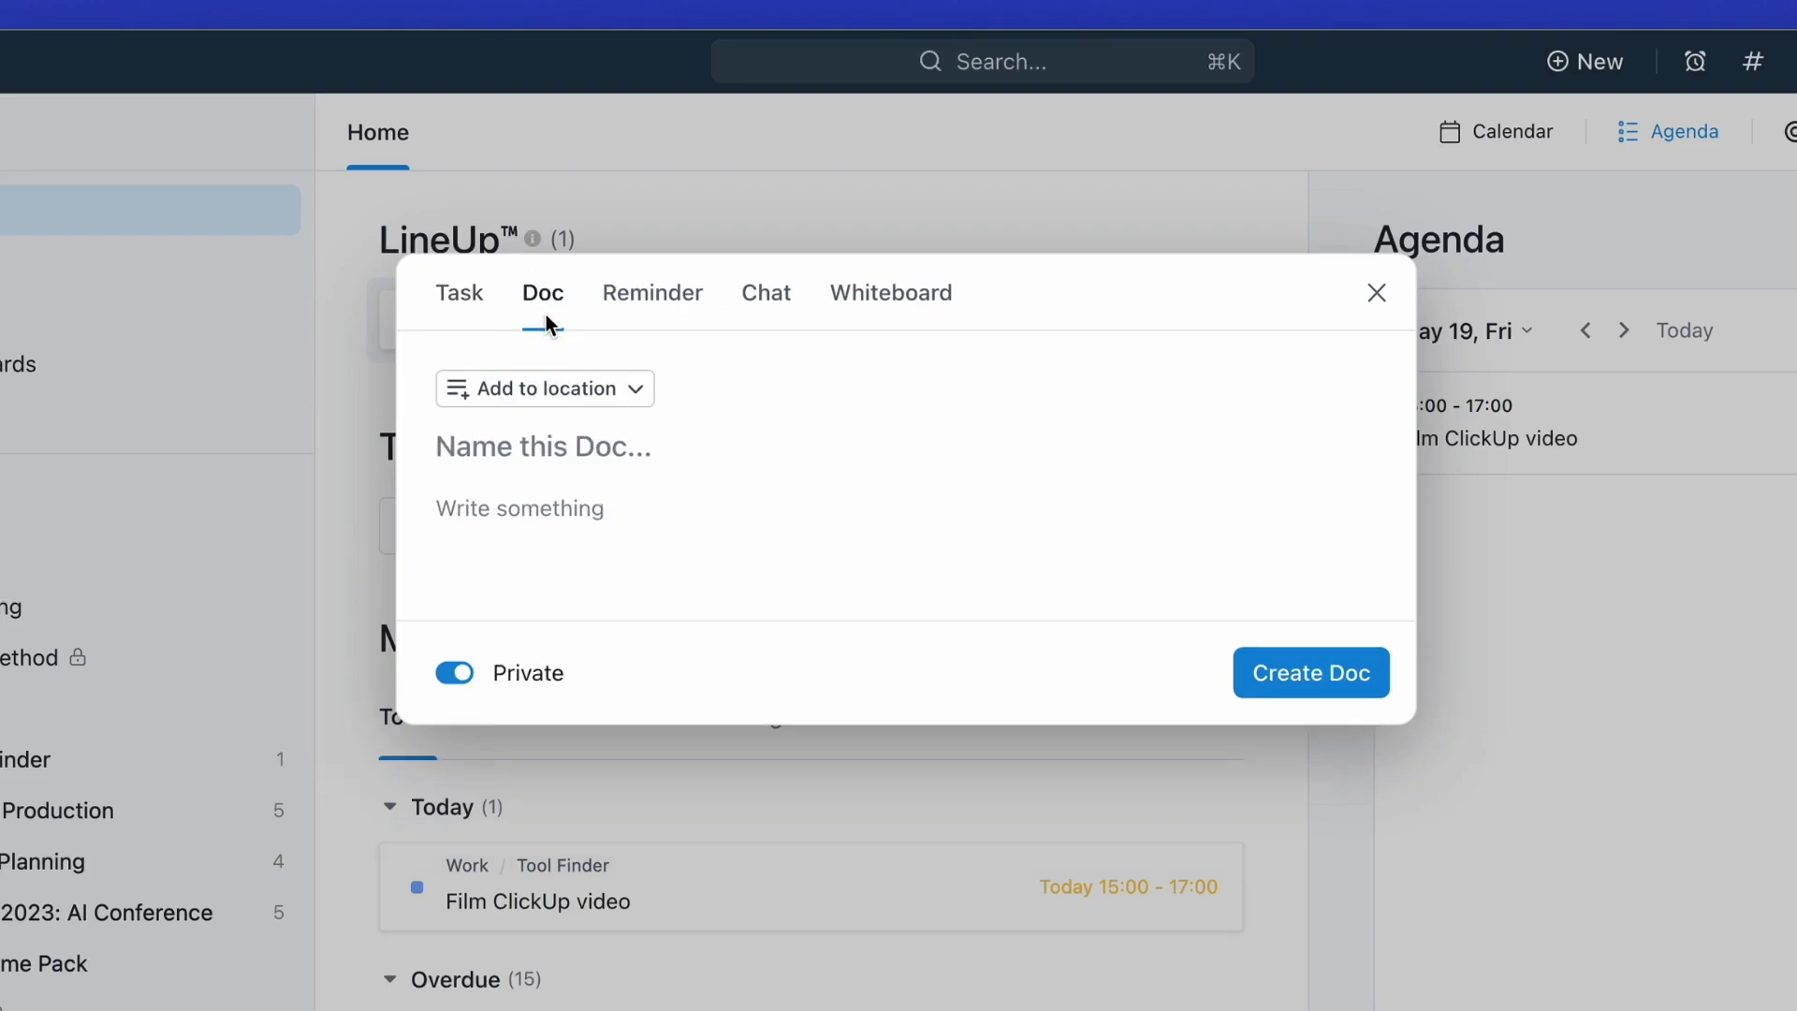
pyautogui.click(602, 388)
pyautogui.click(1029, 344)
pyautogui.click(632, 301)
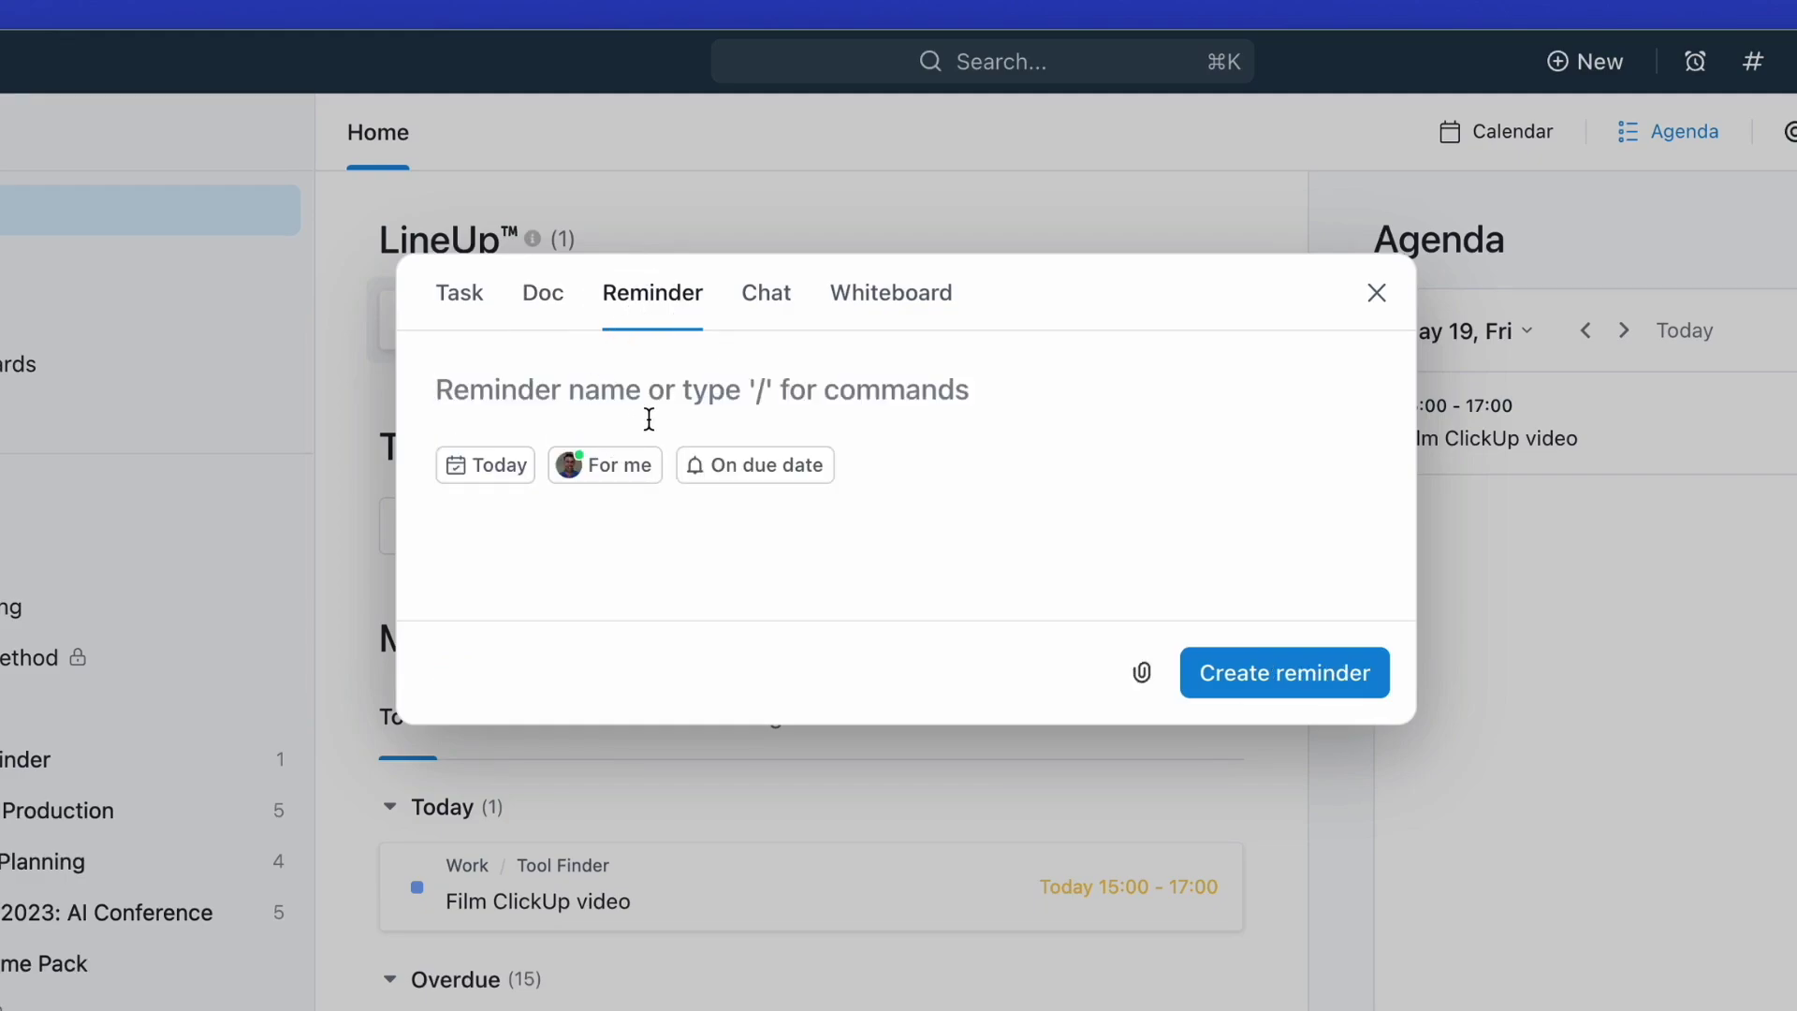
# Preview the Chat form and its location choices, then the Whiteboard form, and return to Task.
pyautogui.click(774, 309)
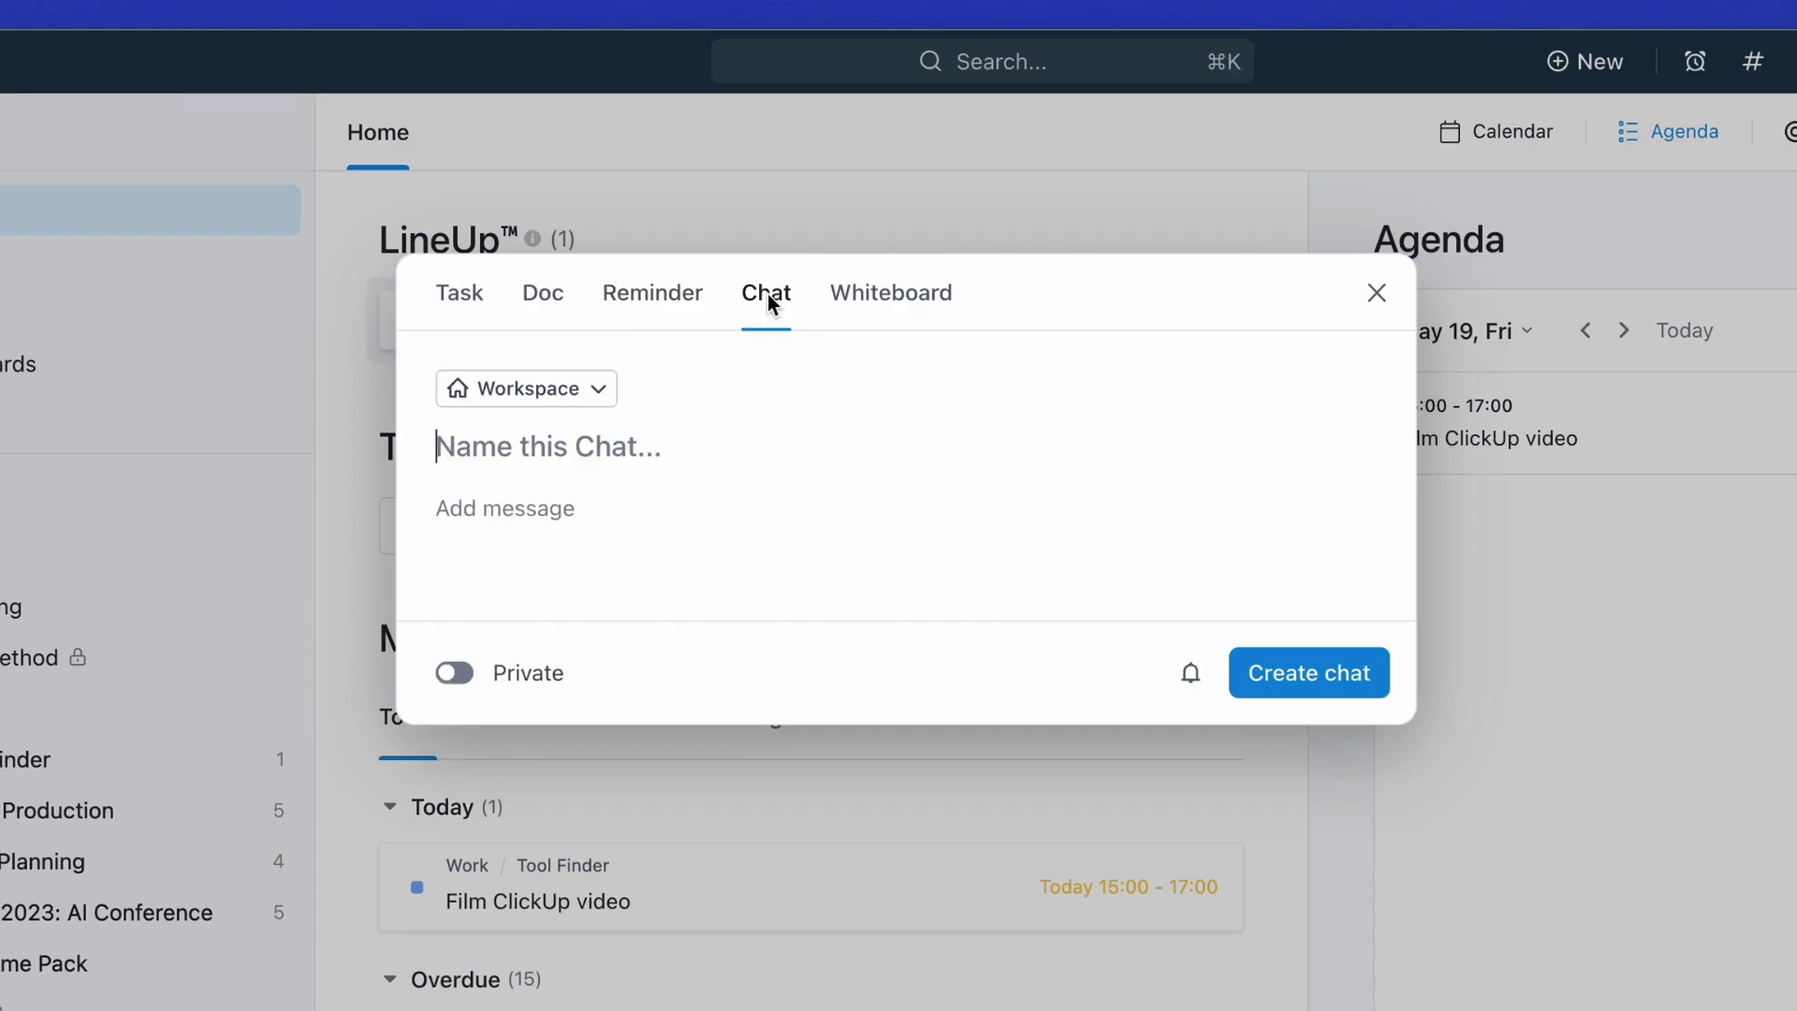
pyautogui.click(600, 394)
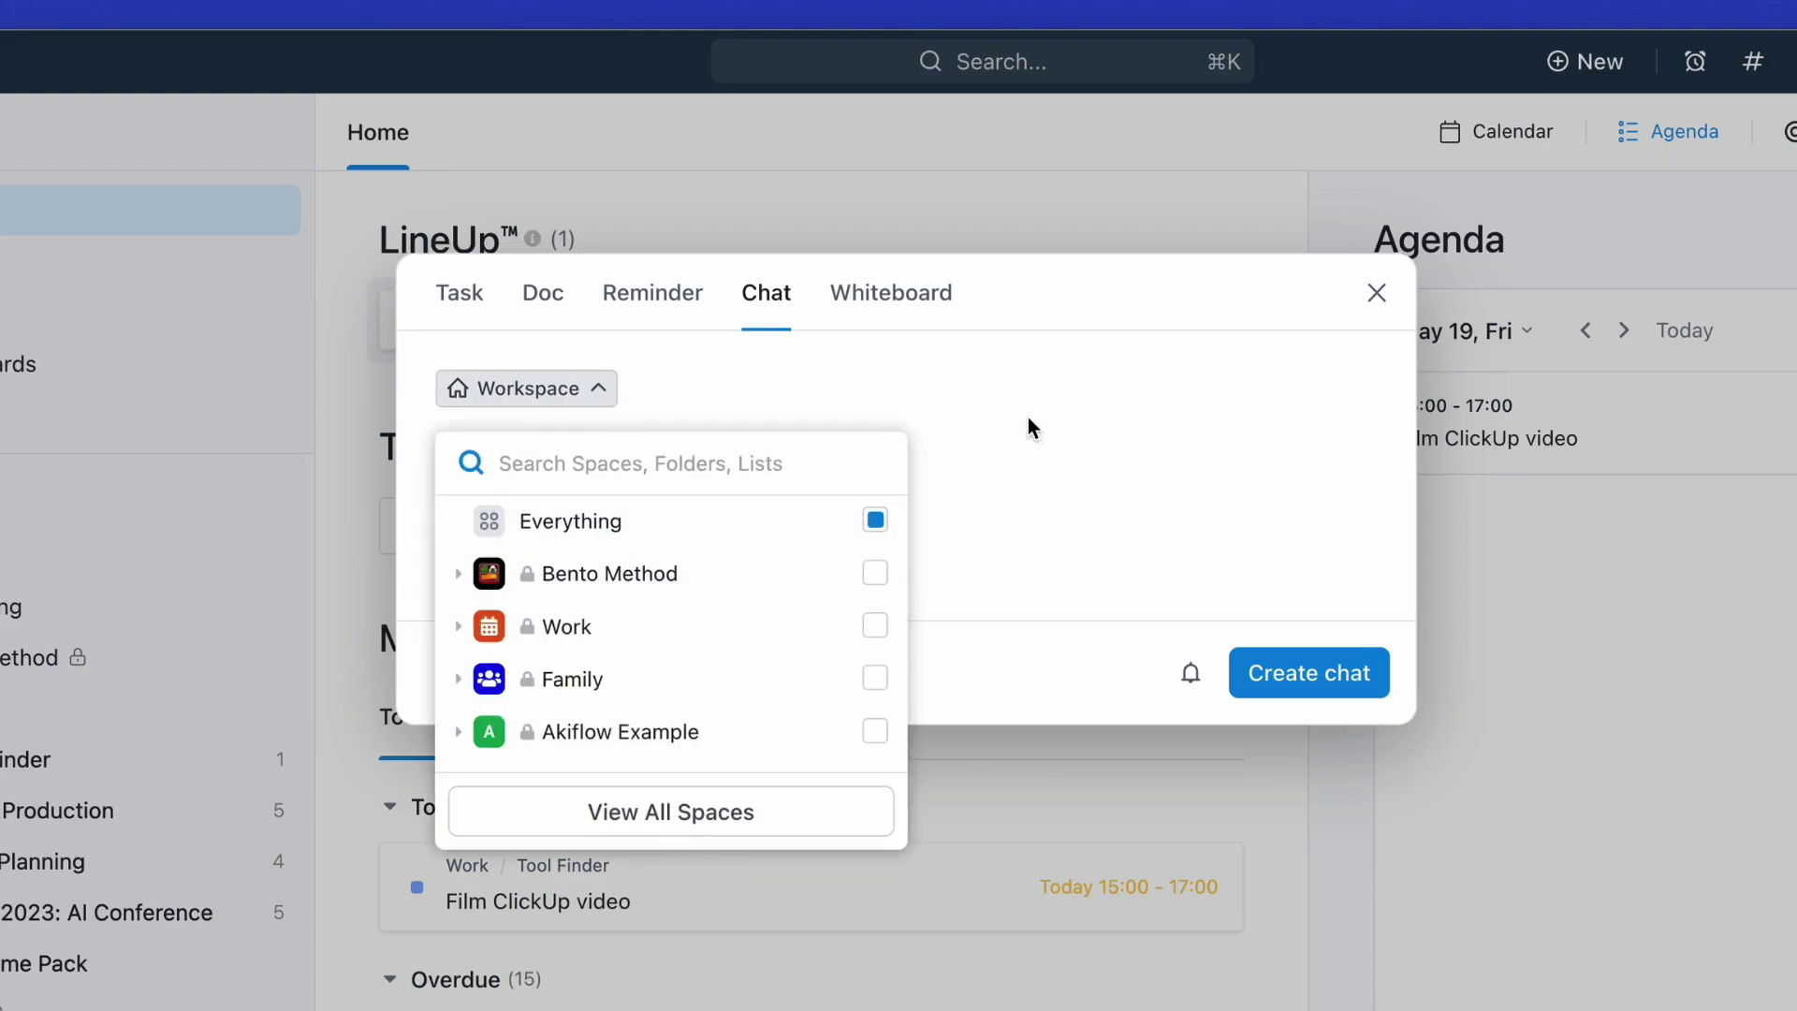
pyautogui.click(1059, 396)
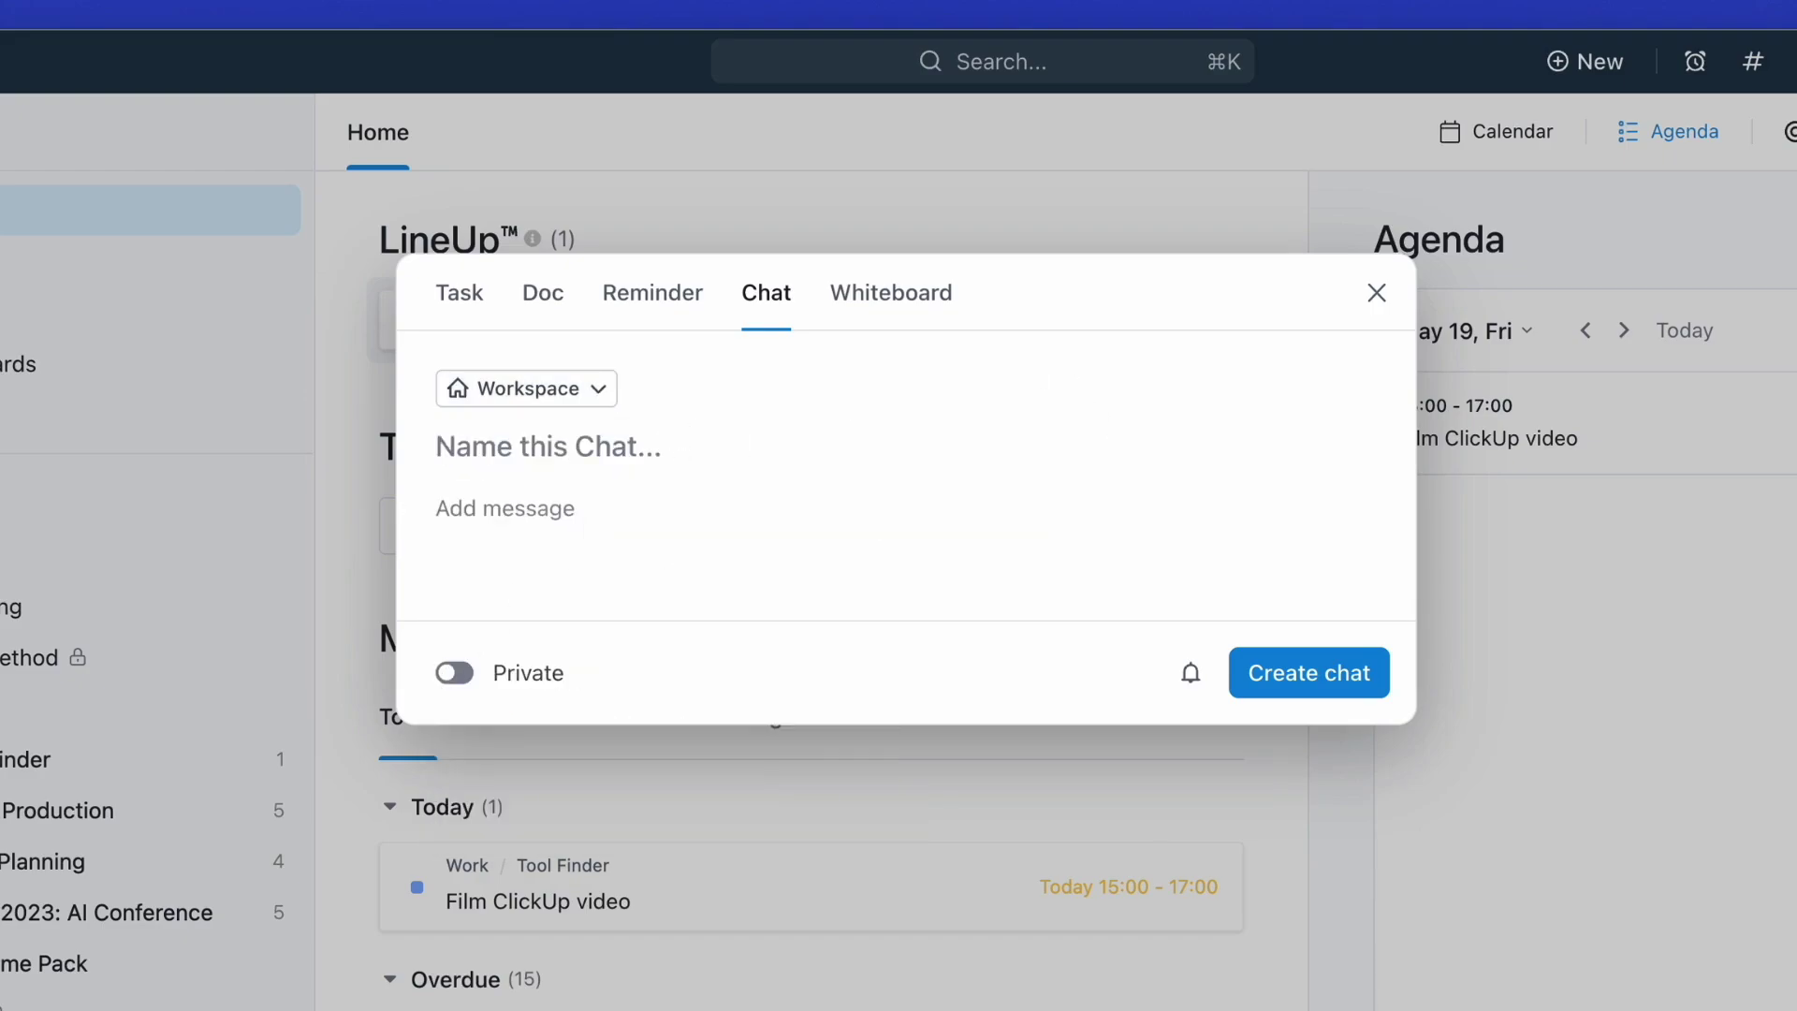
pyautogui.click(889, 311)
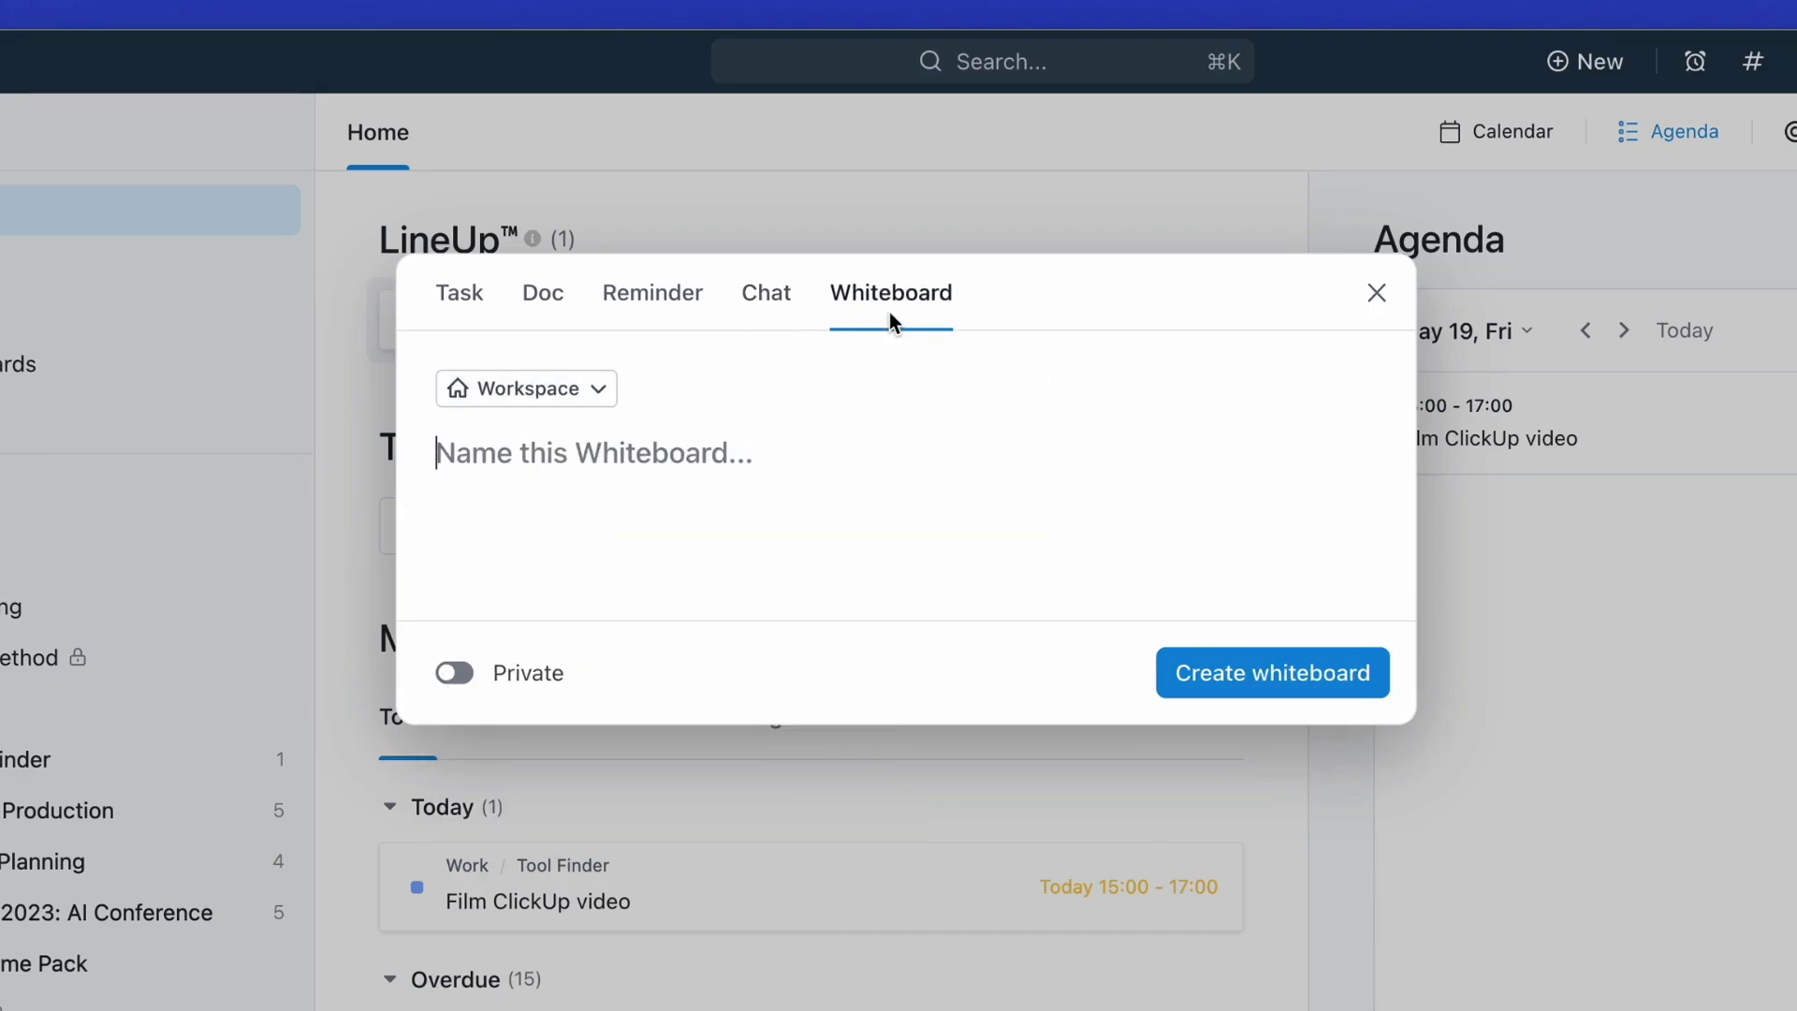
pyautogui.click(468, 298)
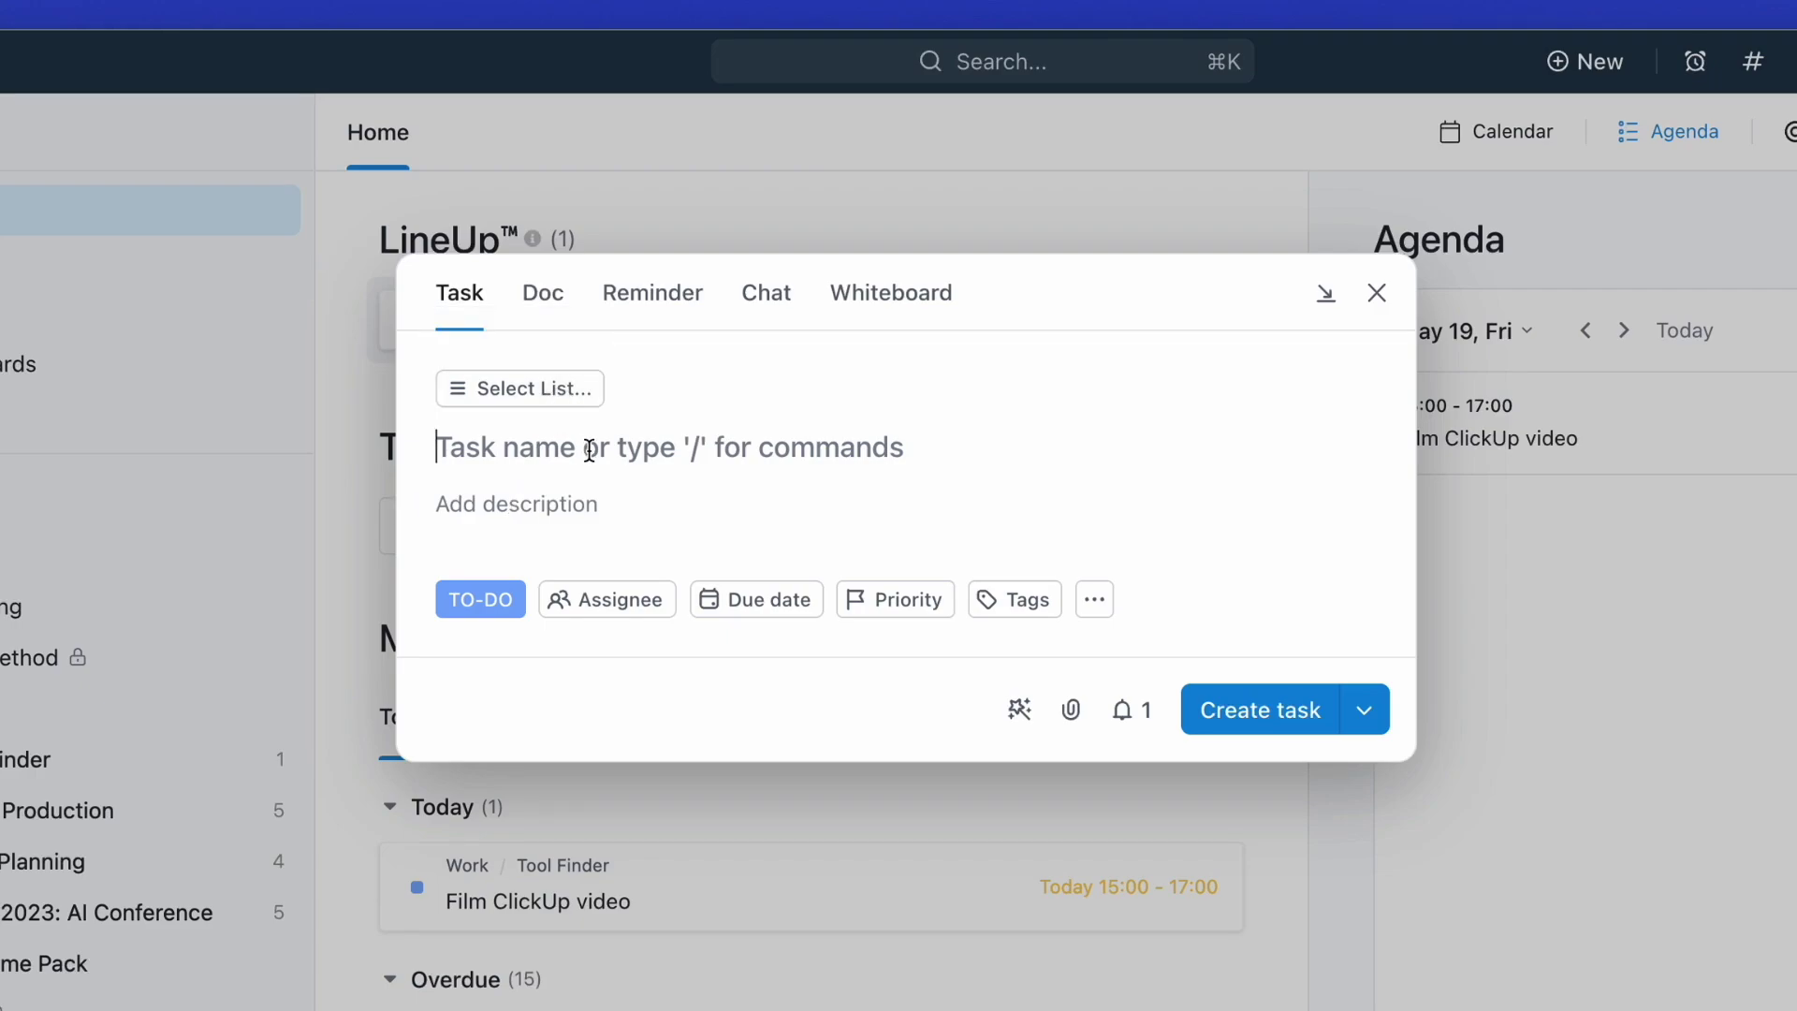
# File a new task named 'YouTube Video' under the Tool Finder list.
pyautogui.click(542, 397)
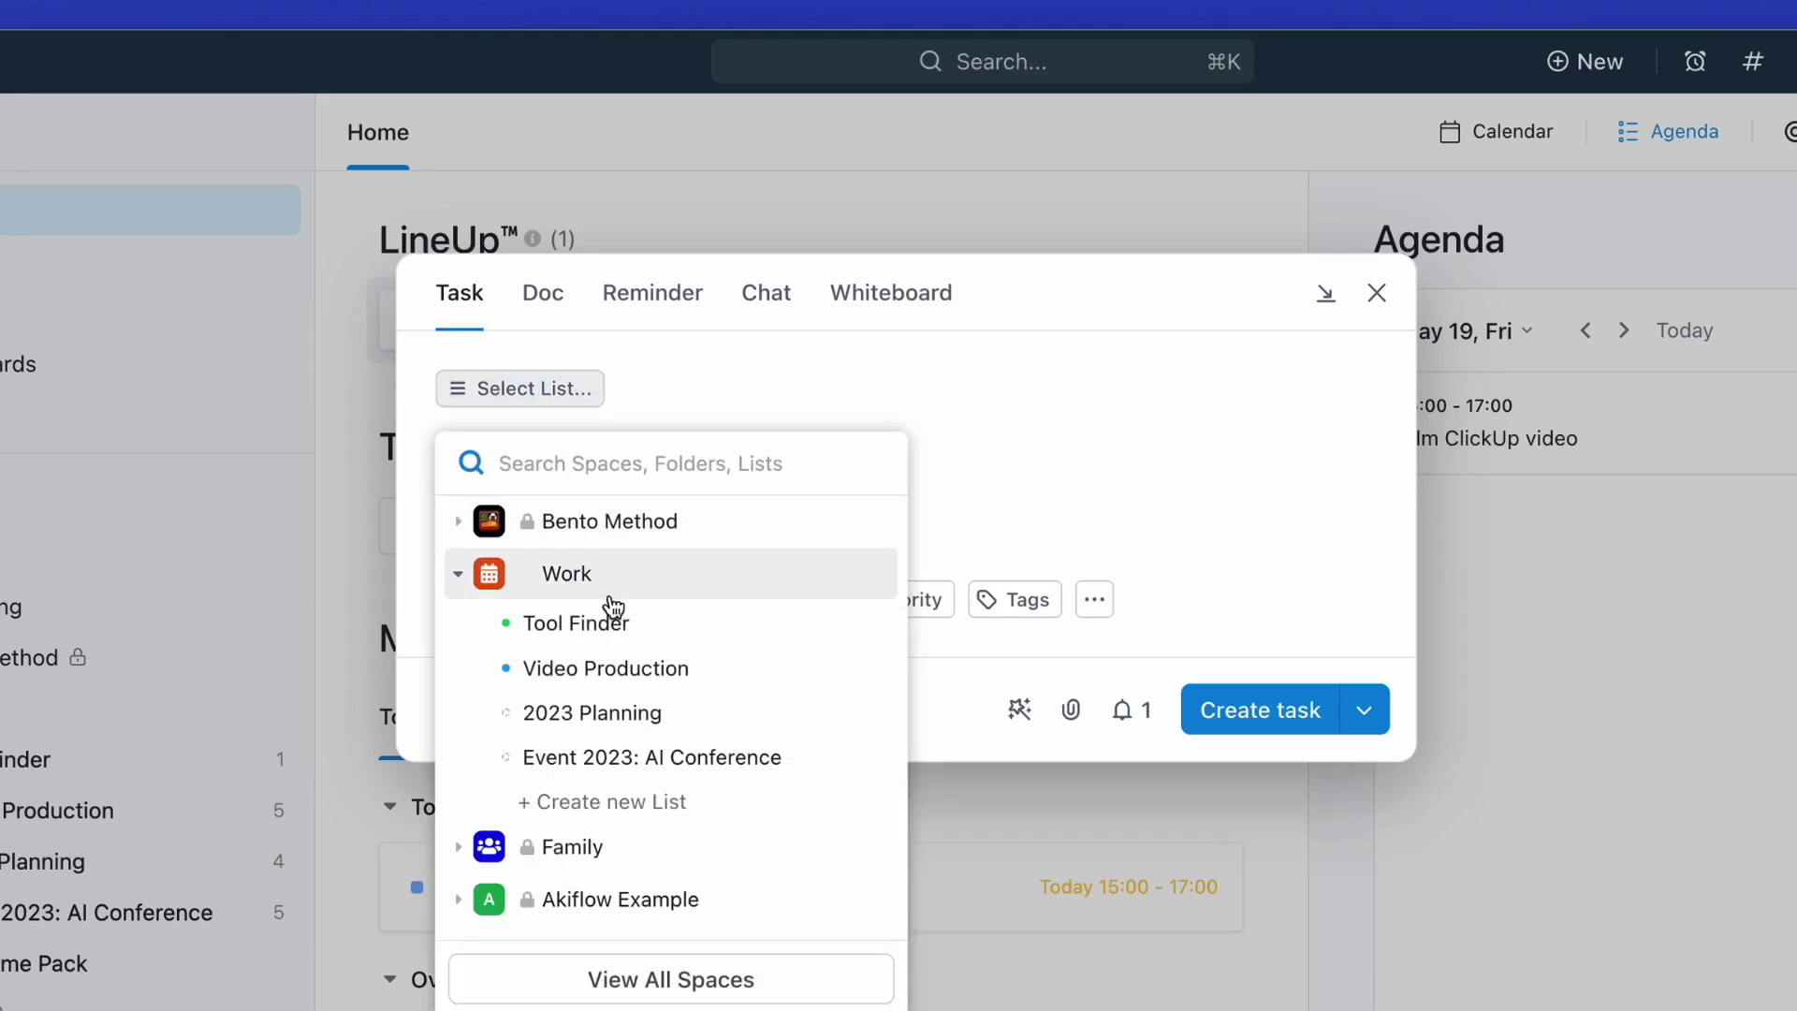
pyautogui.click(623, 635)
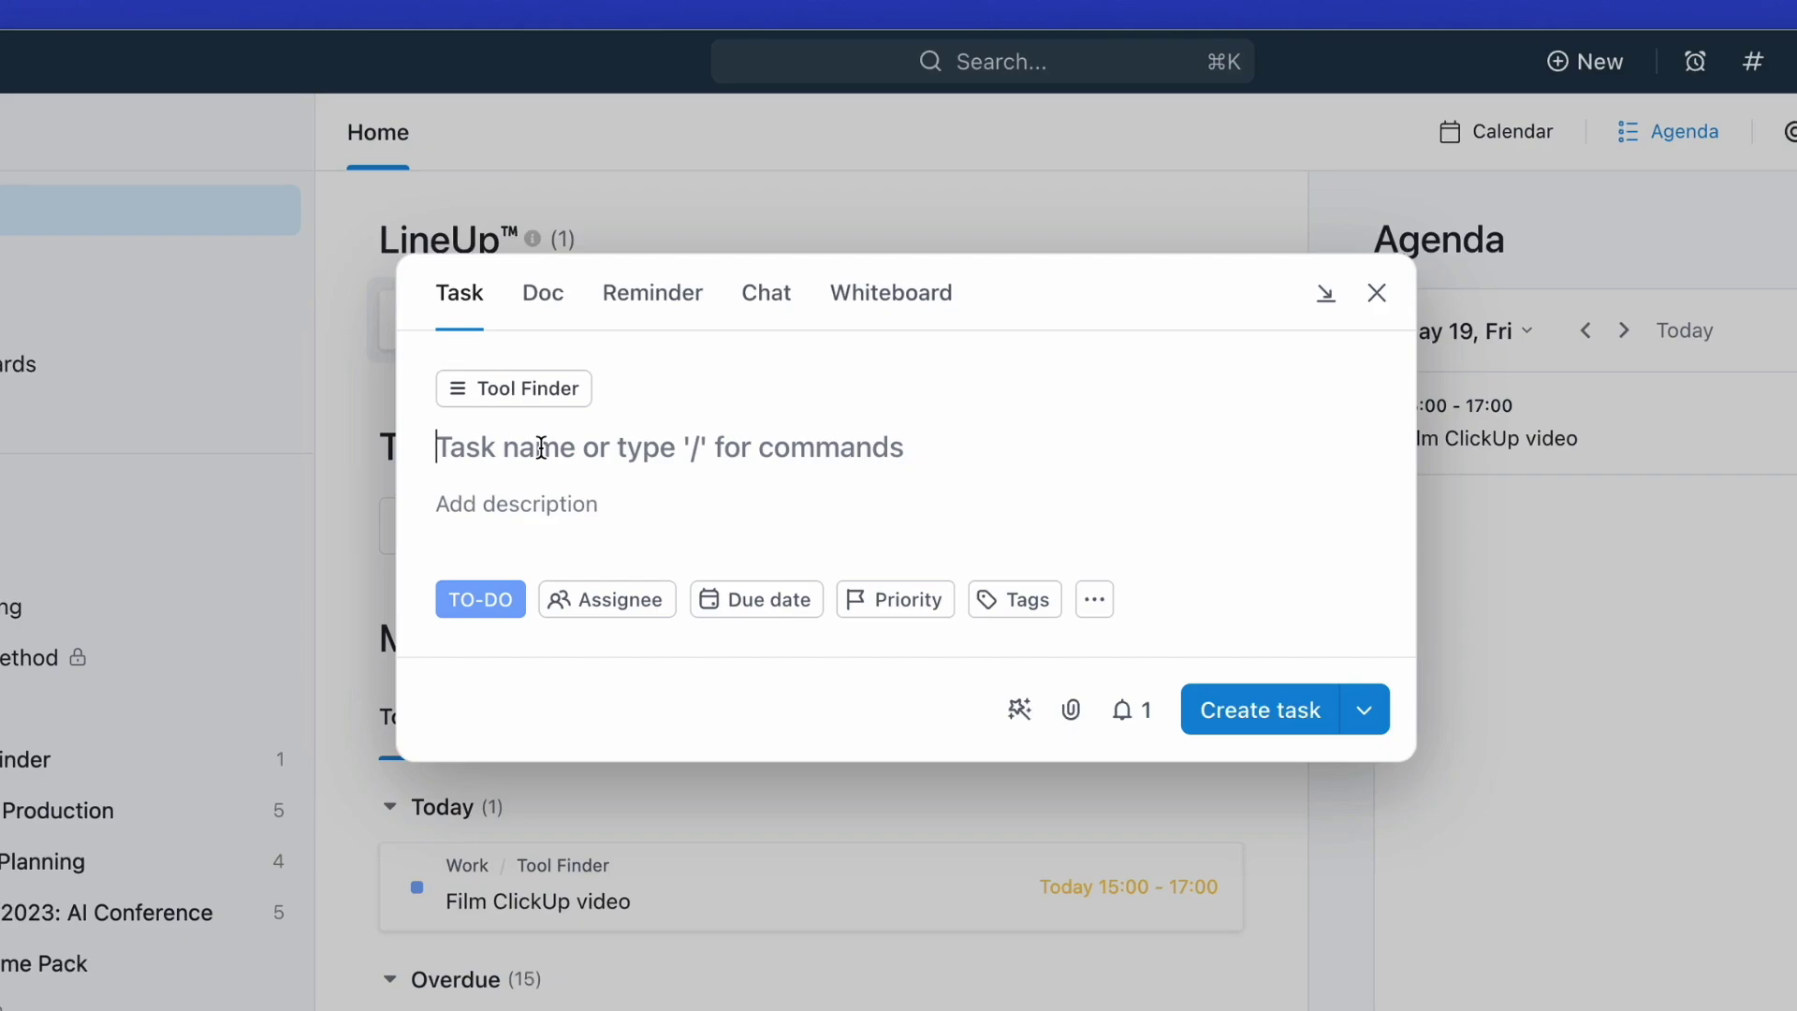
pyautogui.write('You')
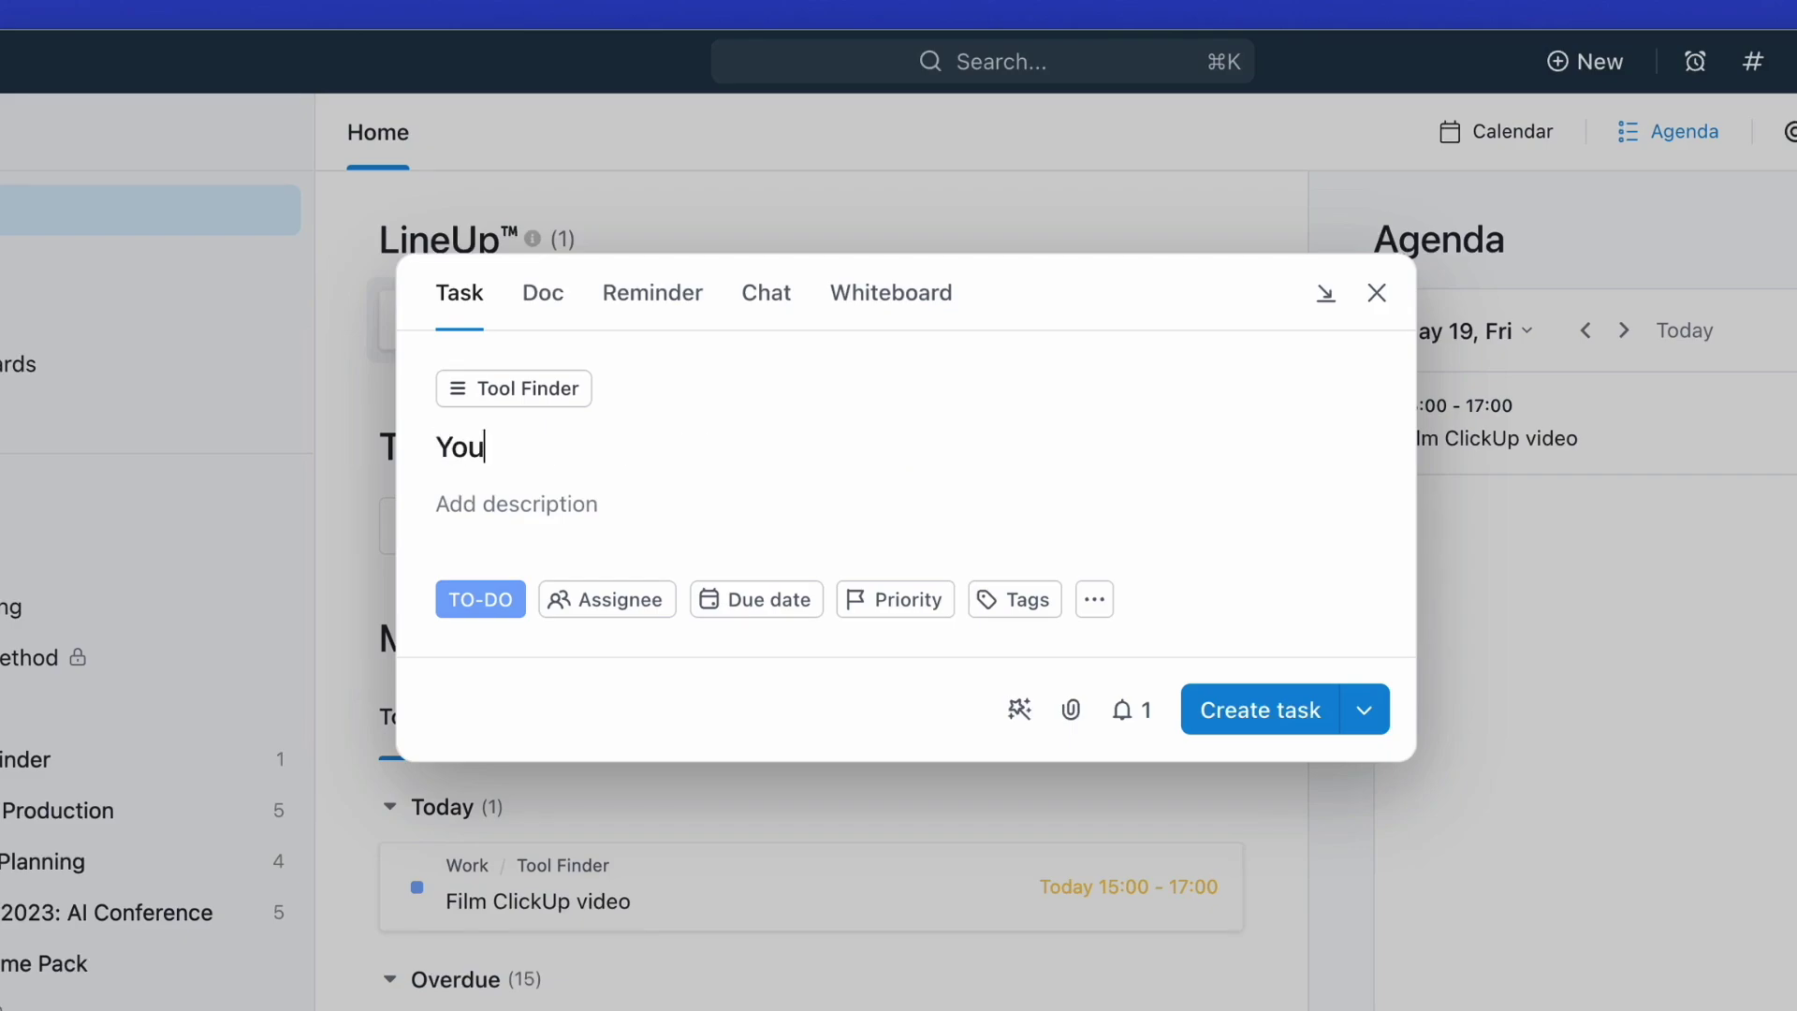
pyautogui.write('Tube Video')
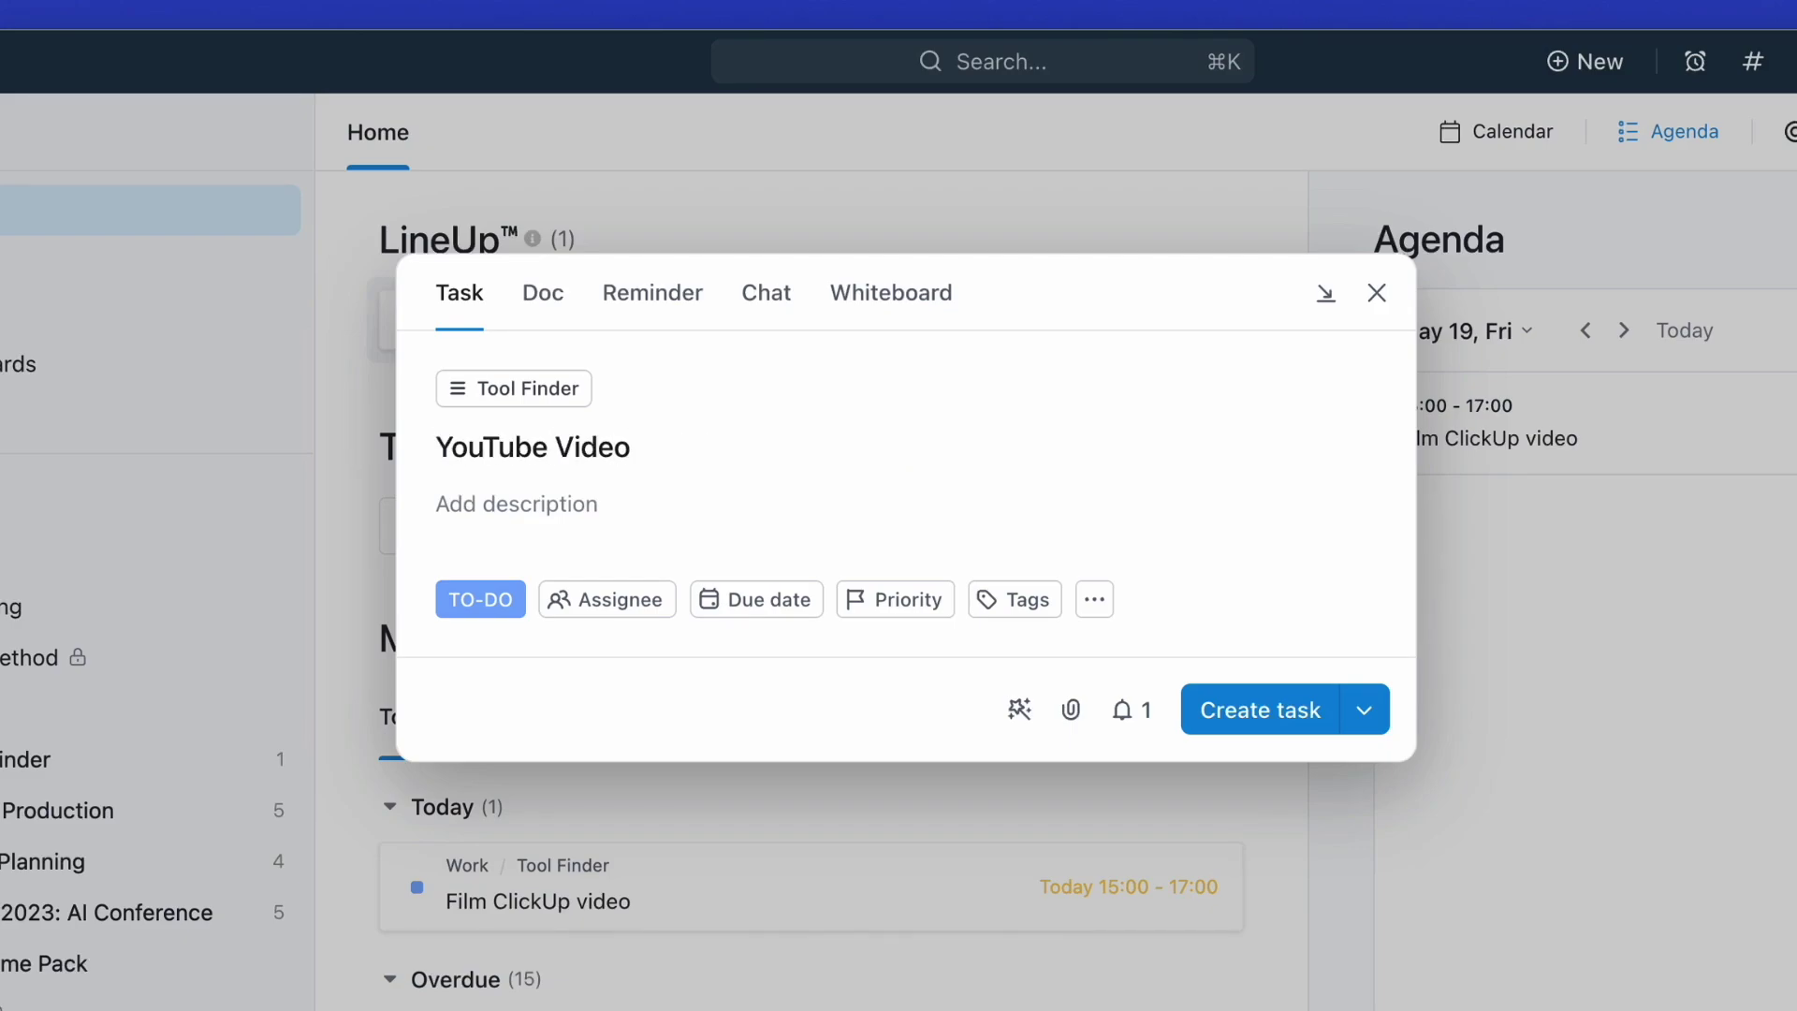
pyautogui.click(655, 503)
# Assign the task to yourself and make it due tomorrow.
pyautogui.click(615, 601)
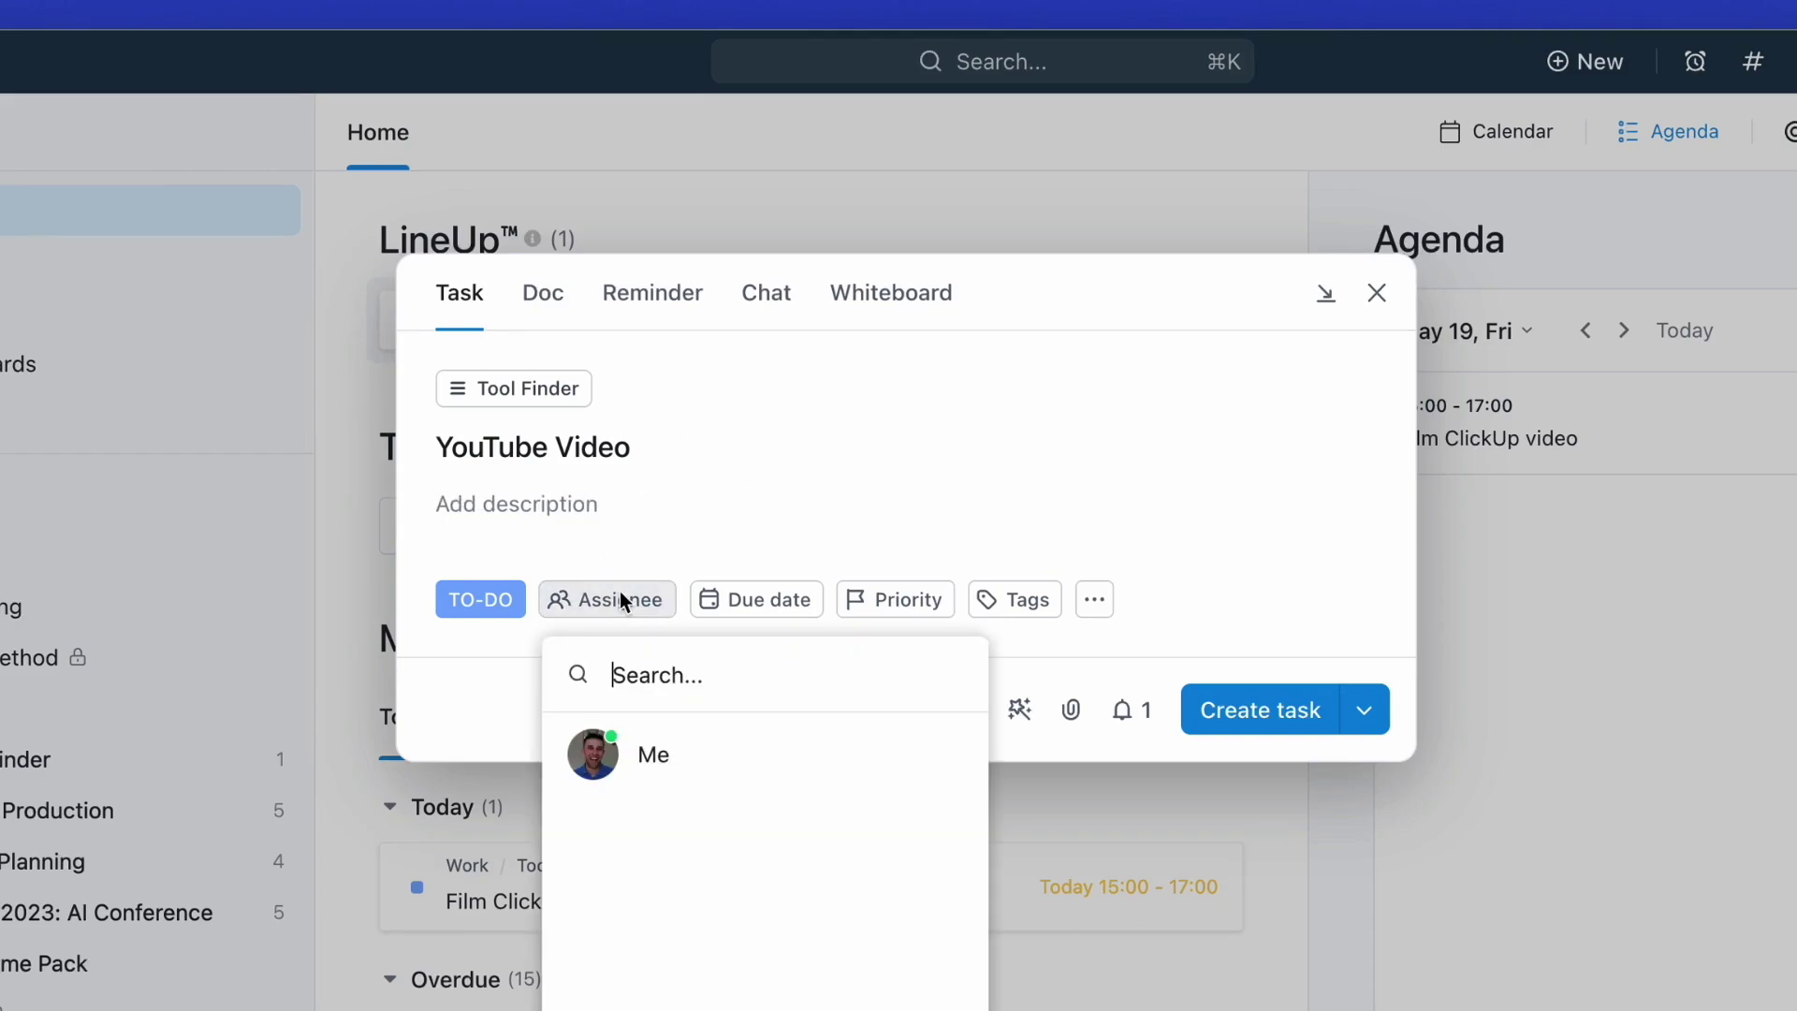
pyautogui.click(692, 769)
pyautogui.click(501, 610)
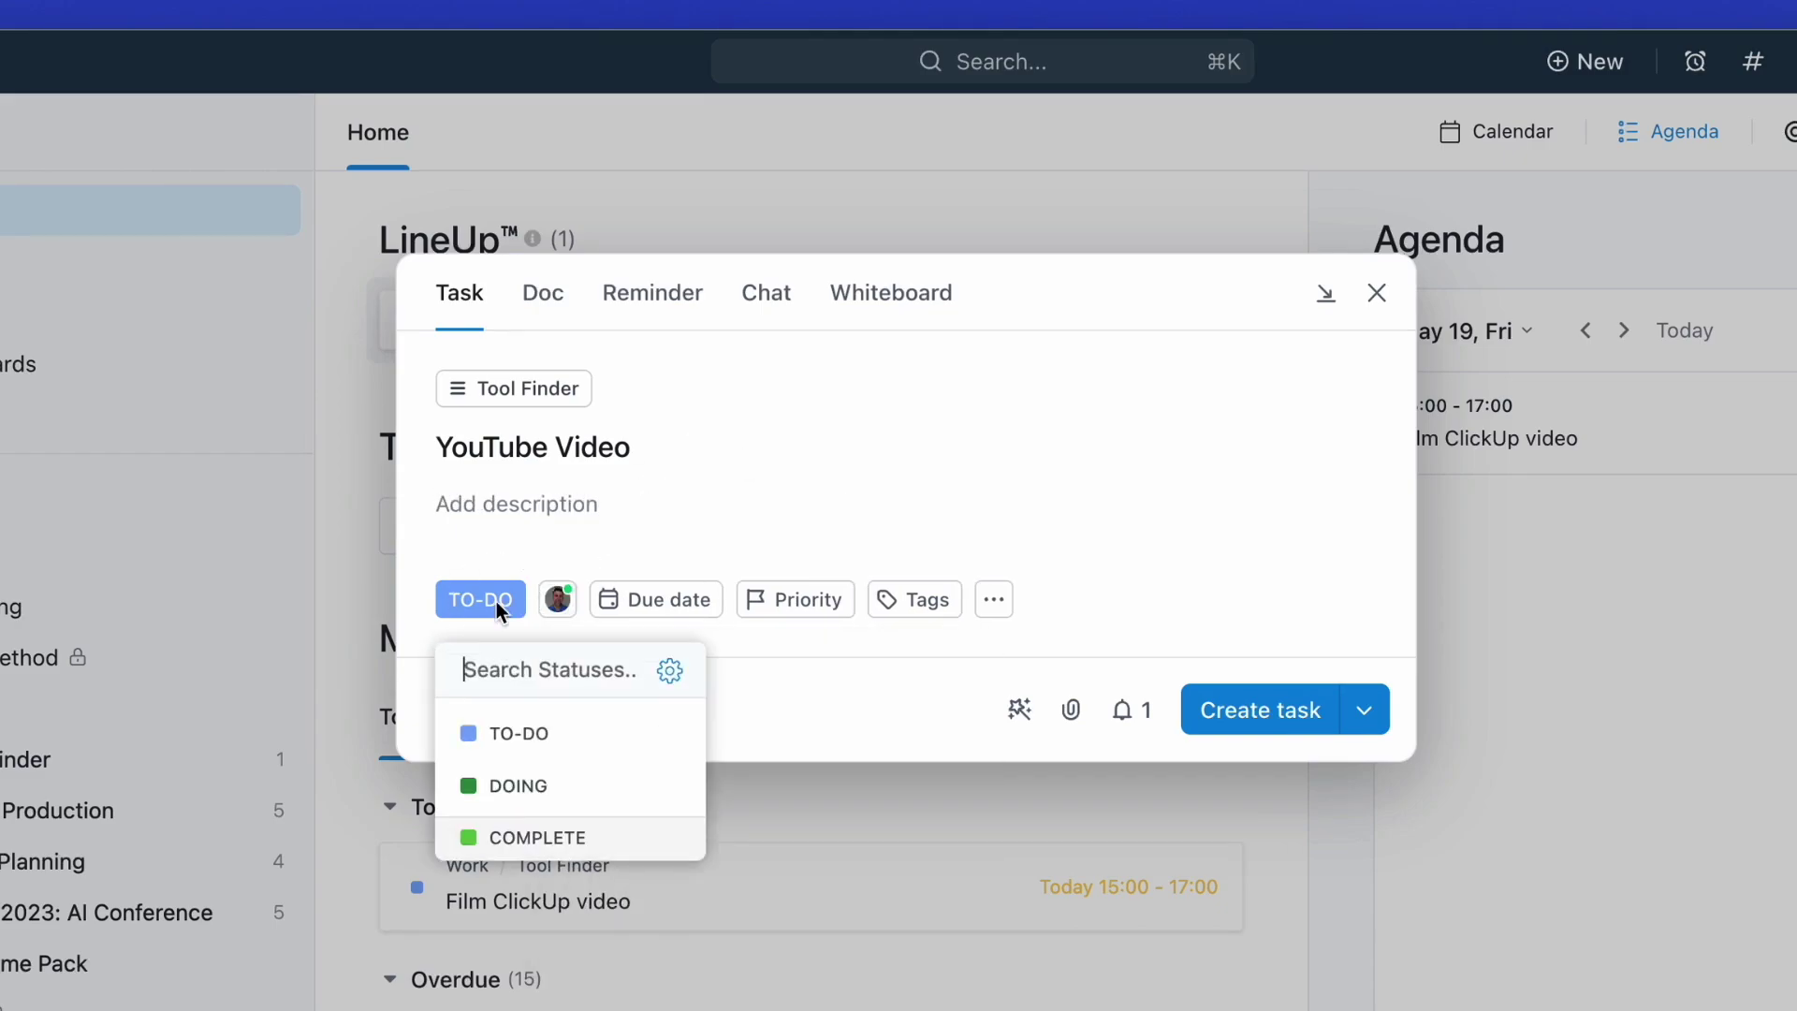
pyautogui.click(645, 591)
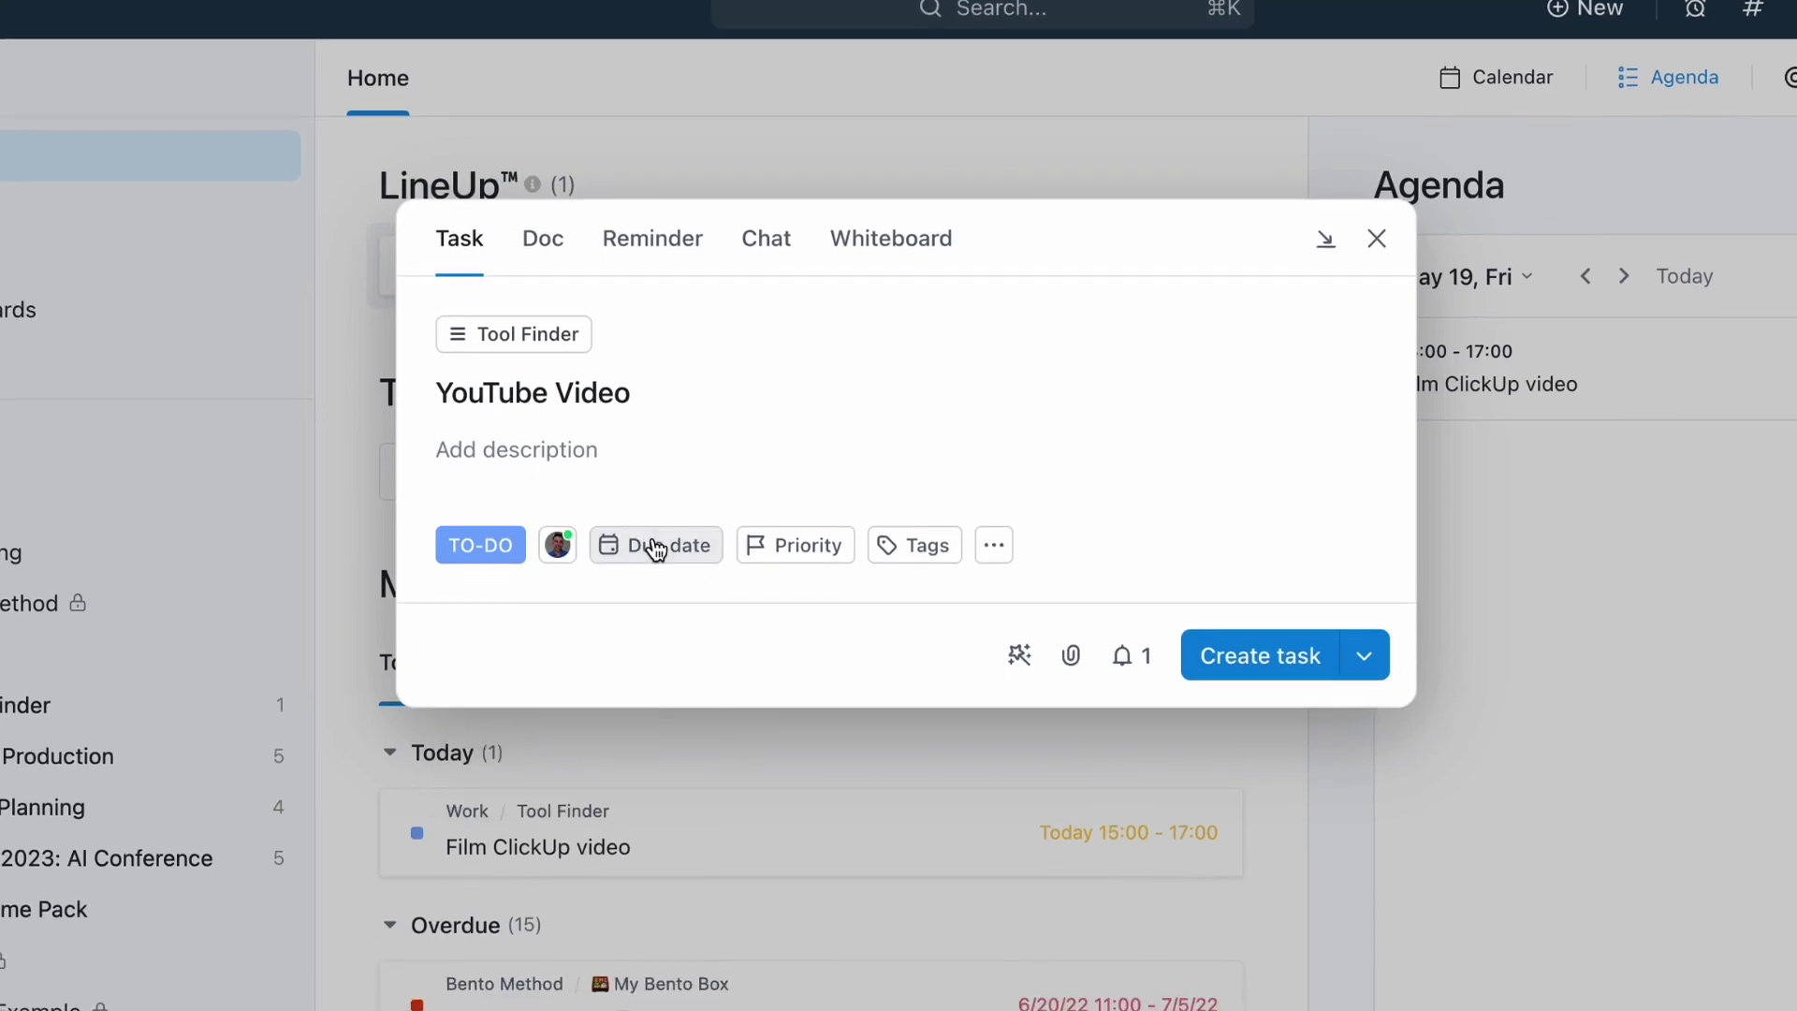
pyautogui.click(646, 591)
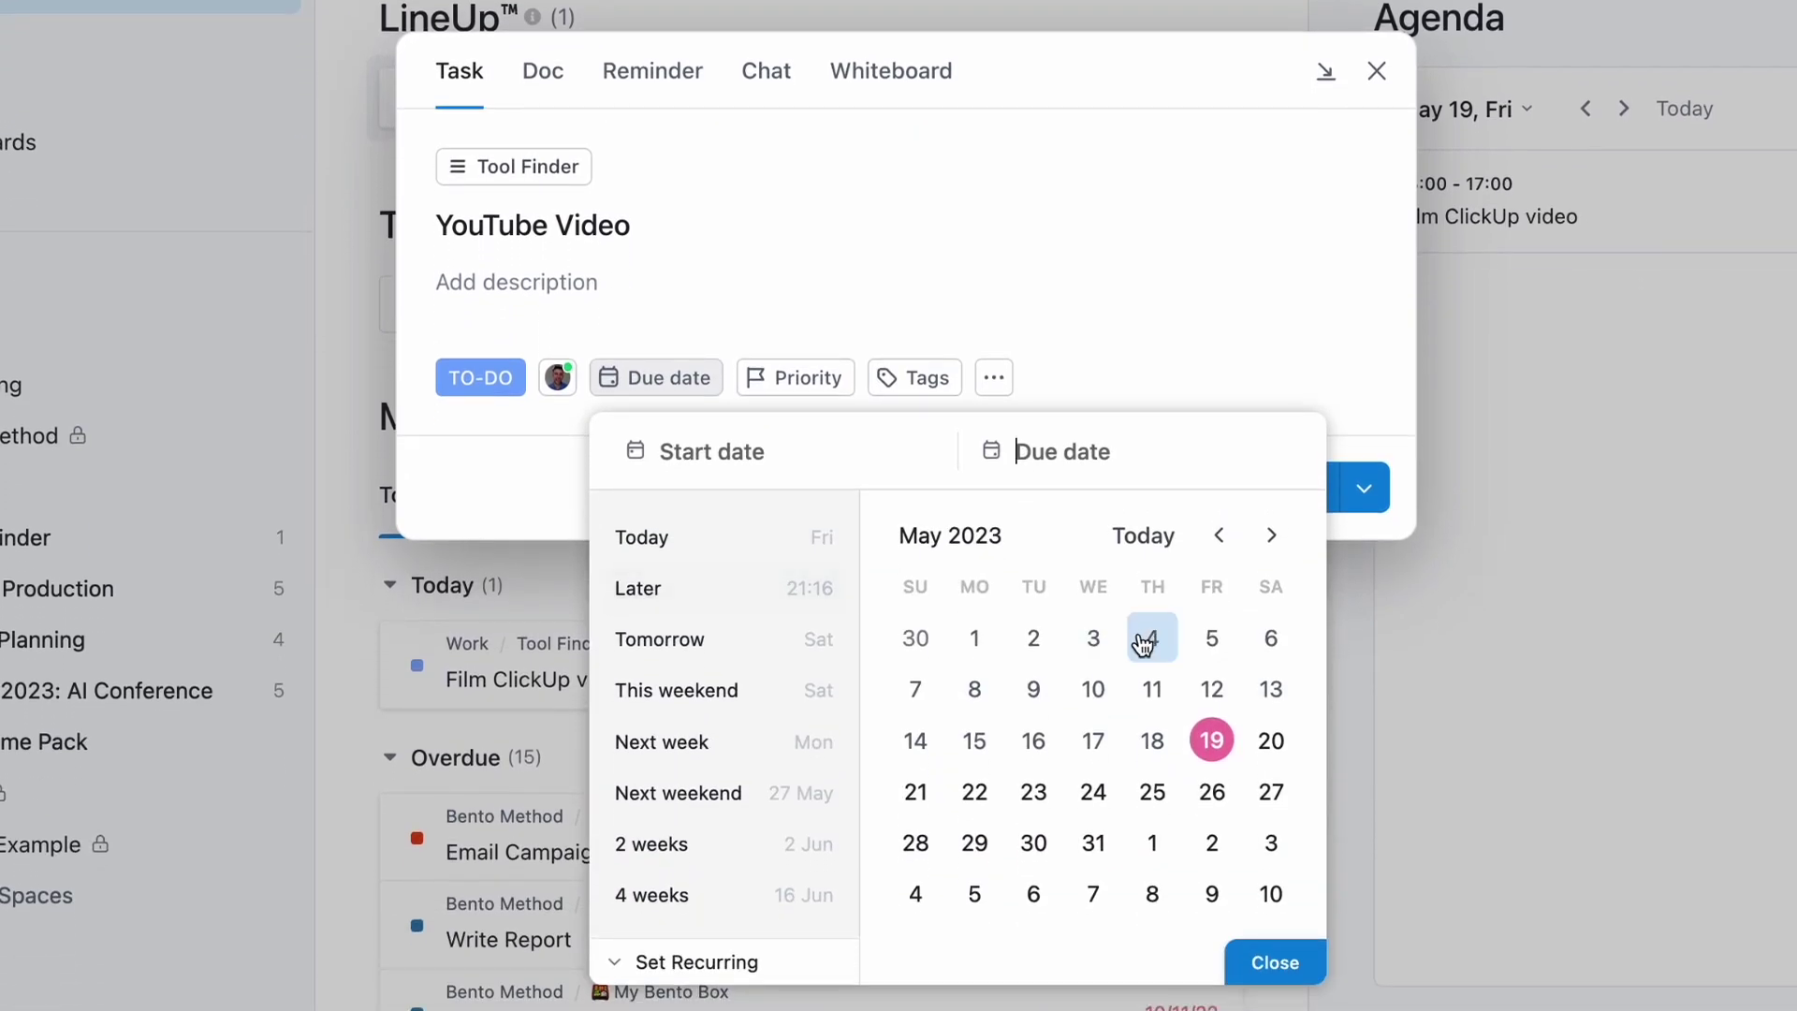
pyautogui.click(739, 661)
# Give the task High priority and the tag 'tasks', then create it.
pyautogui.click(806, 379)
pyautogui.click(880, 541)
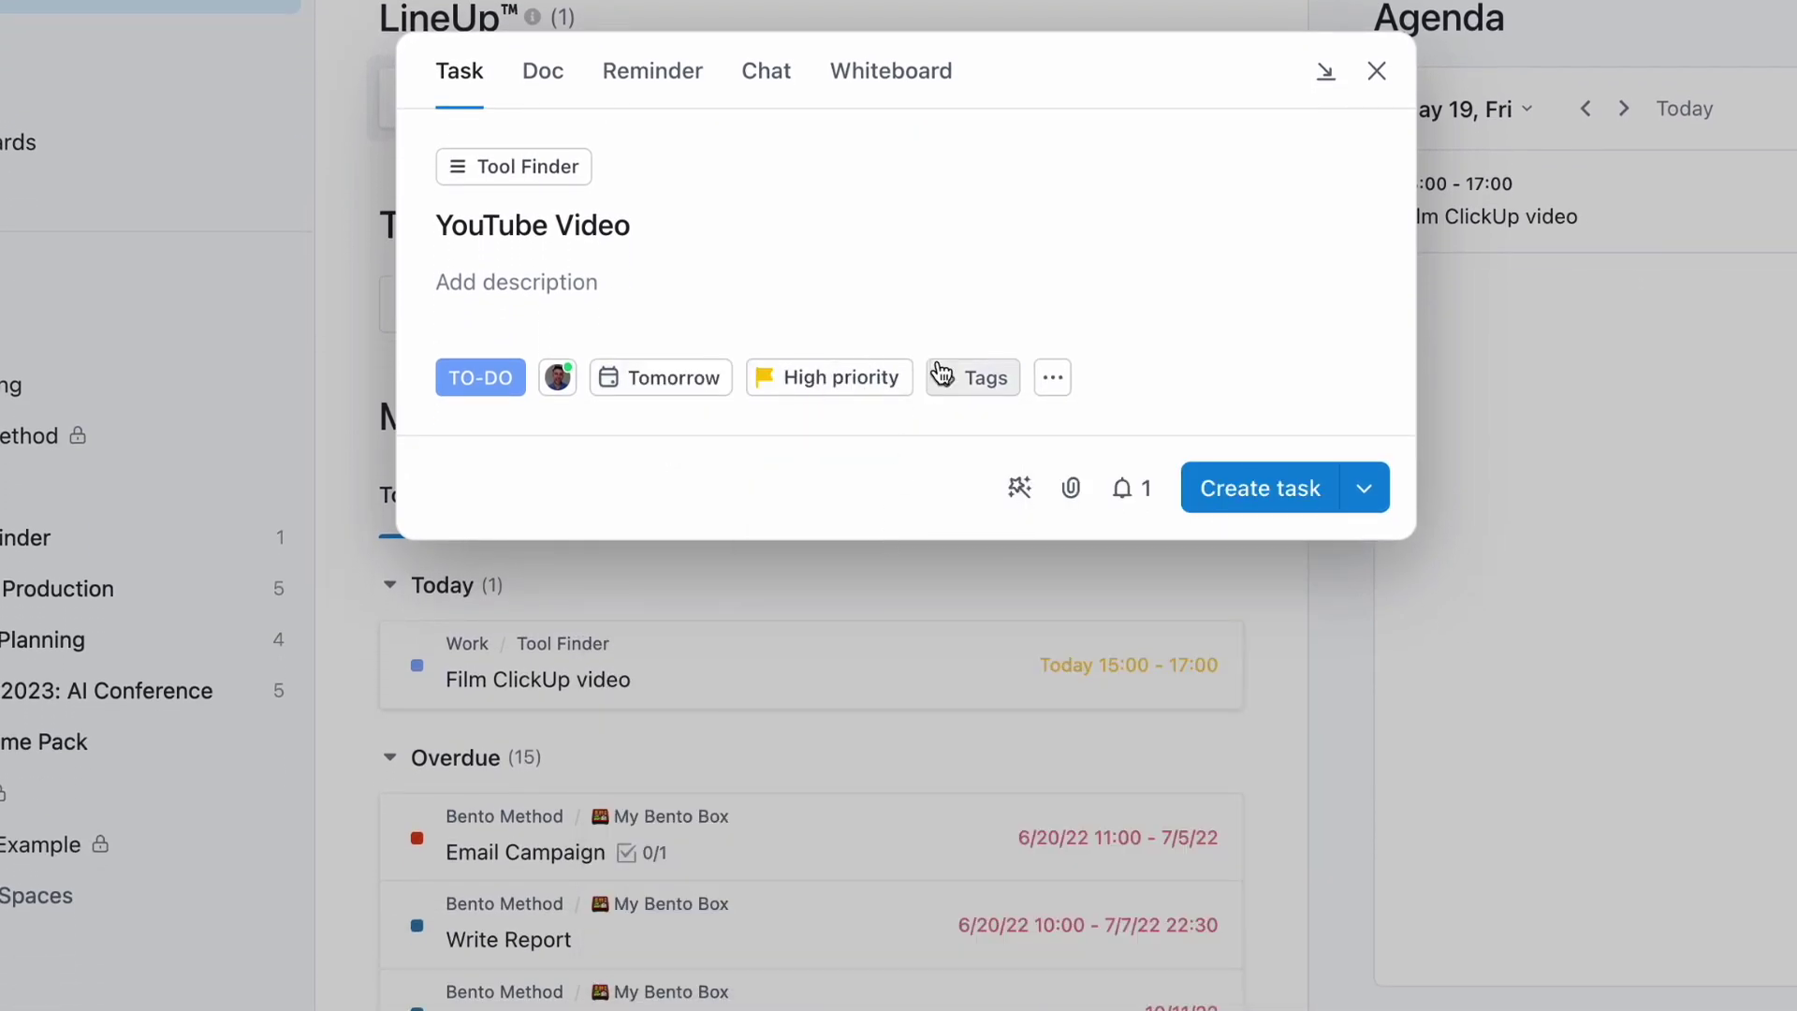
pyautogui.click(978, 380)
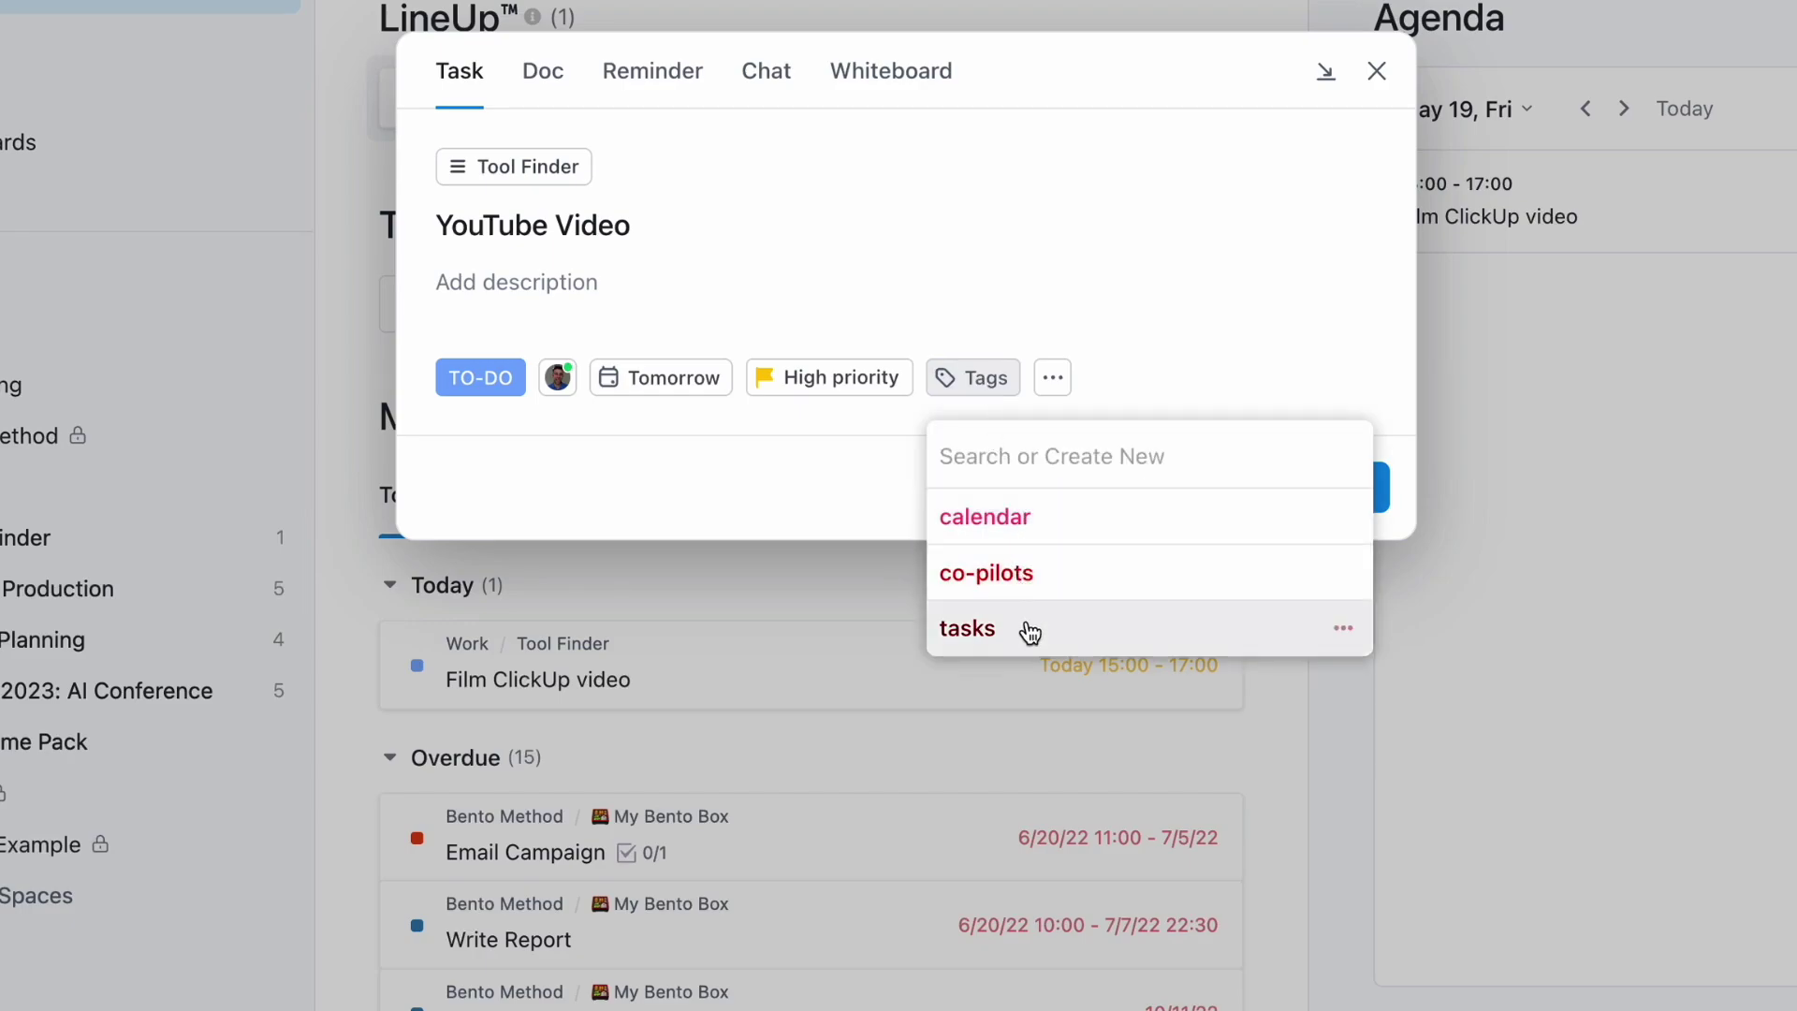
pyautogui.click(1030, 630)
pyautogui.click(1061, 288)
pyautogui.click(1284, 499)
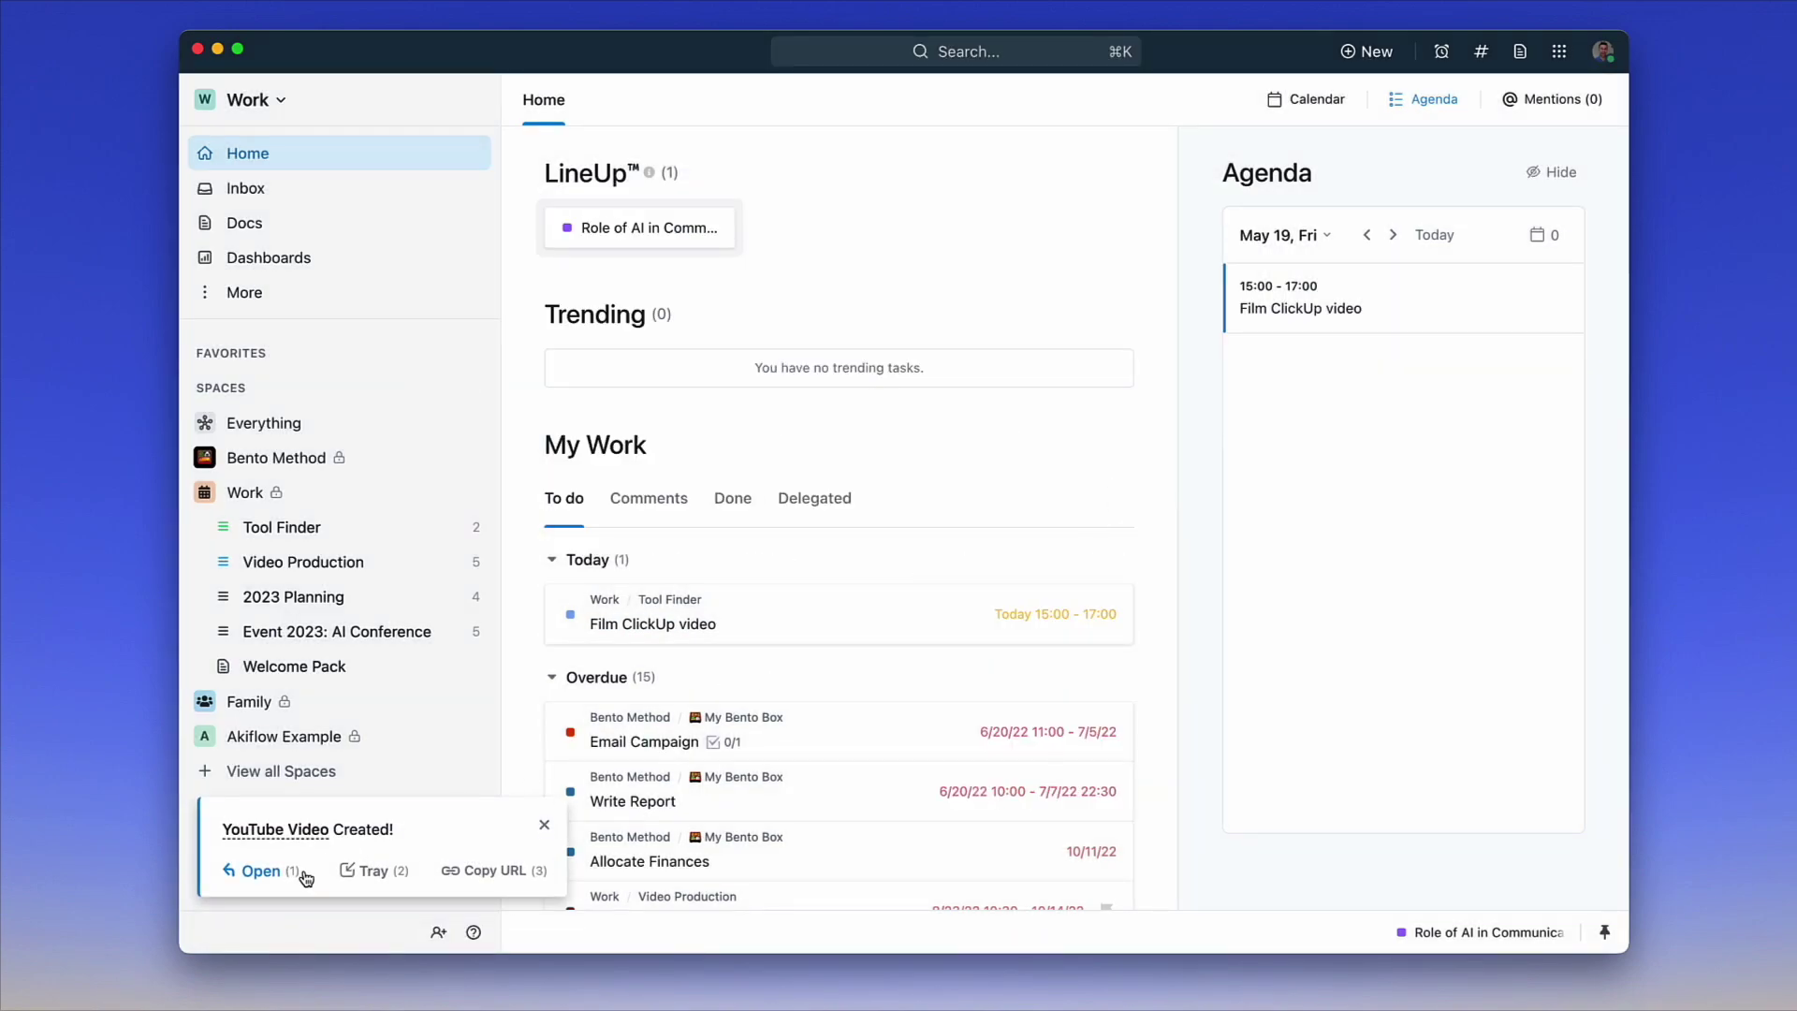
# View the new YouTube Video task from the toast, close it, and bring up workspace search.
pyautogui.click(261, 871)
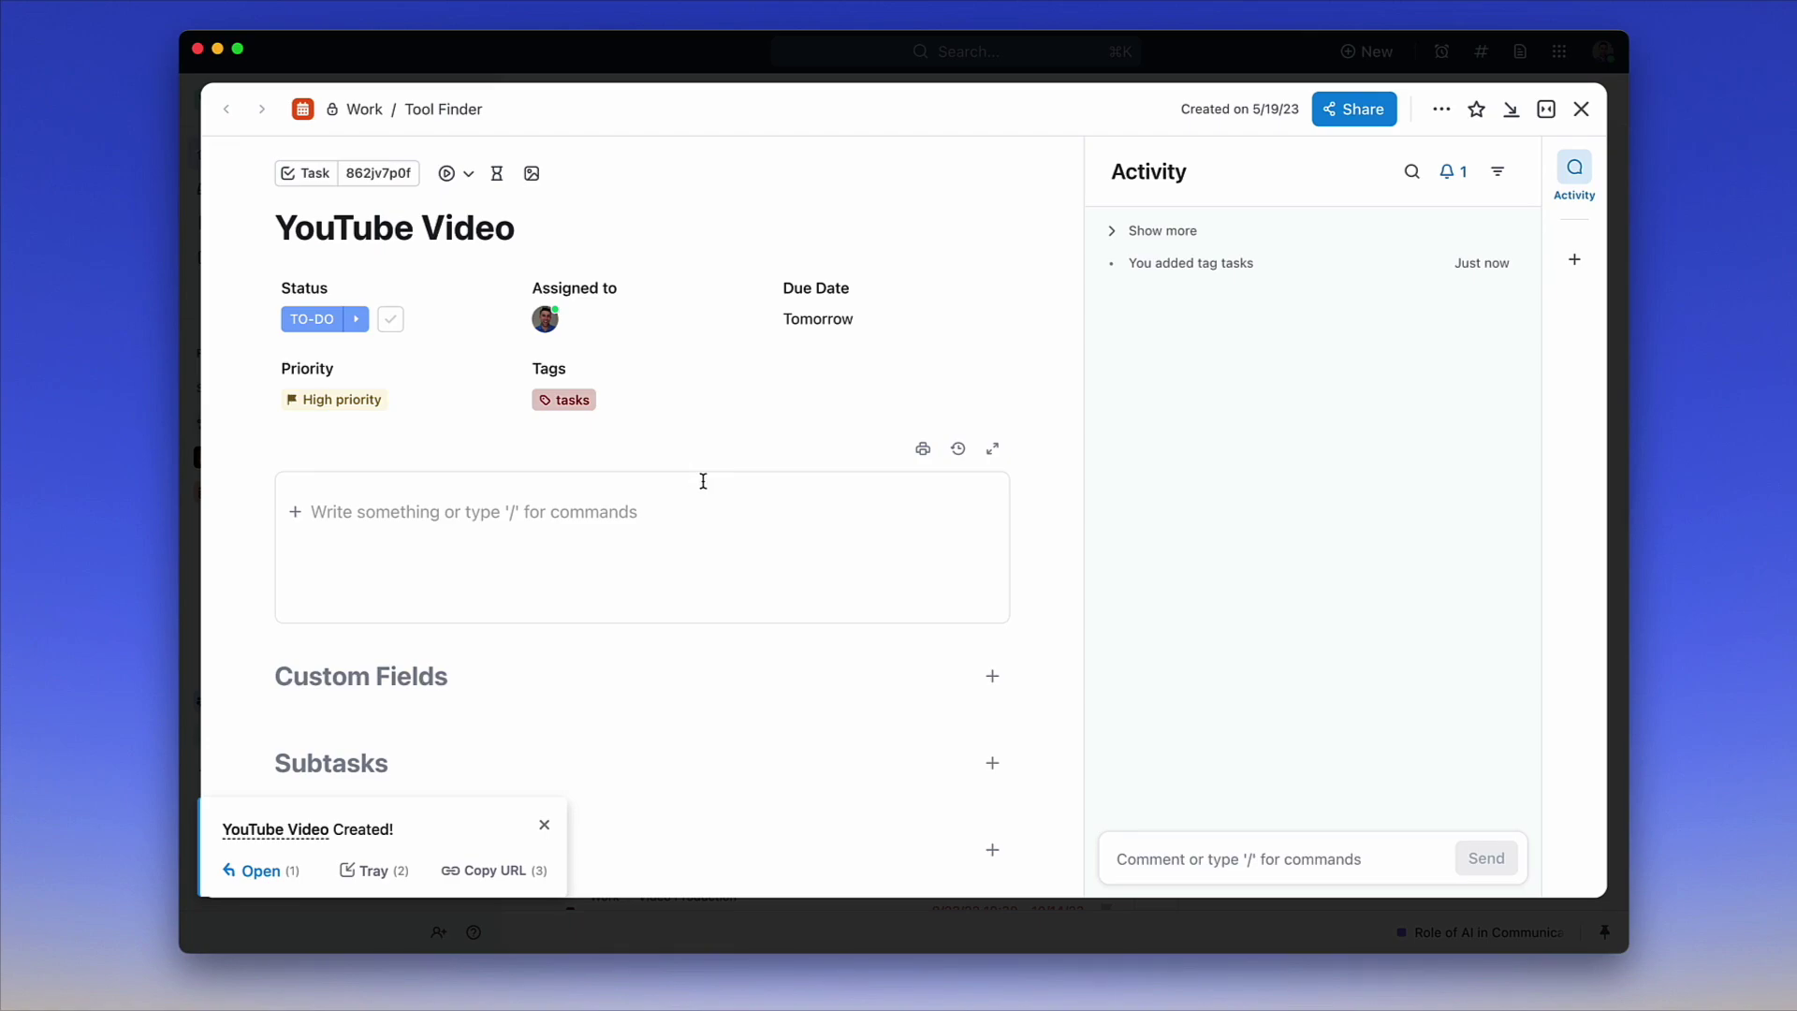
pyautogui.click(1583, 113)
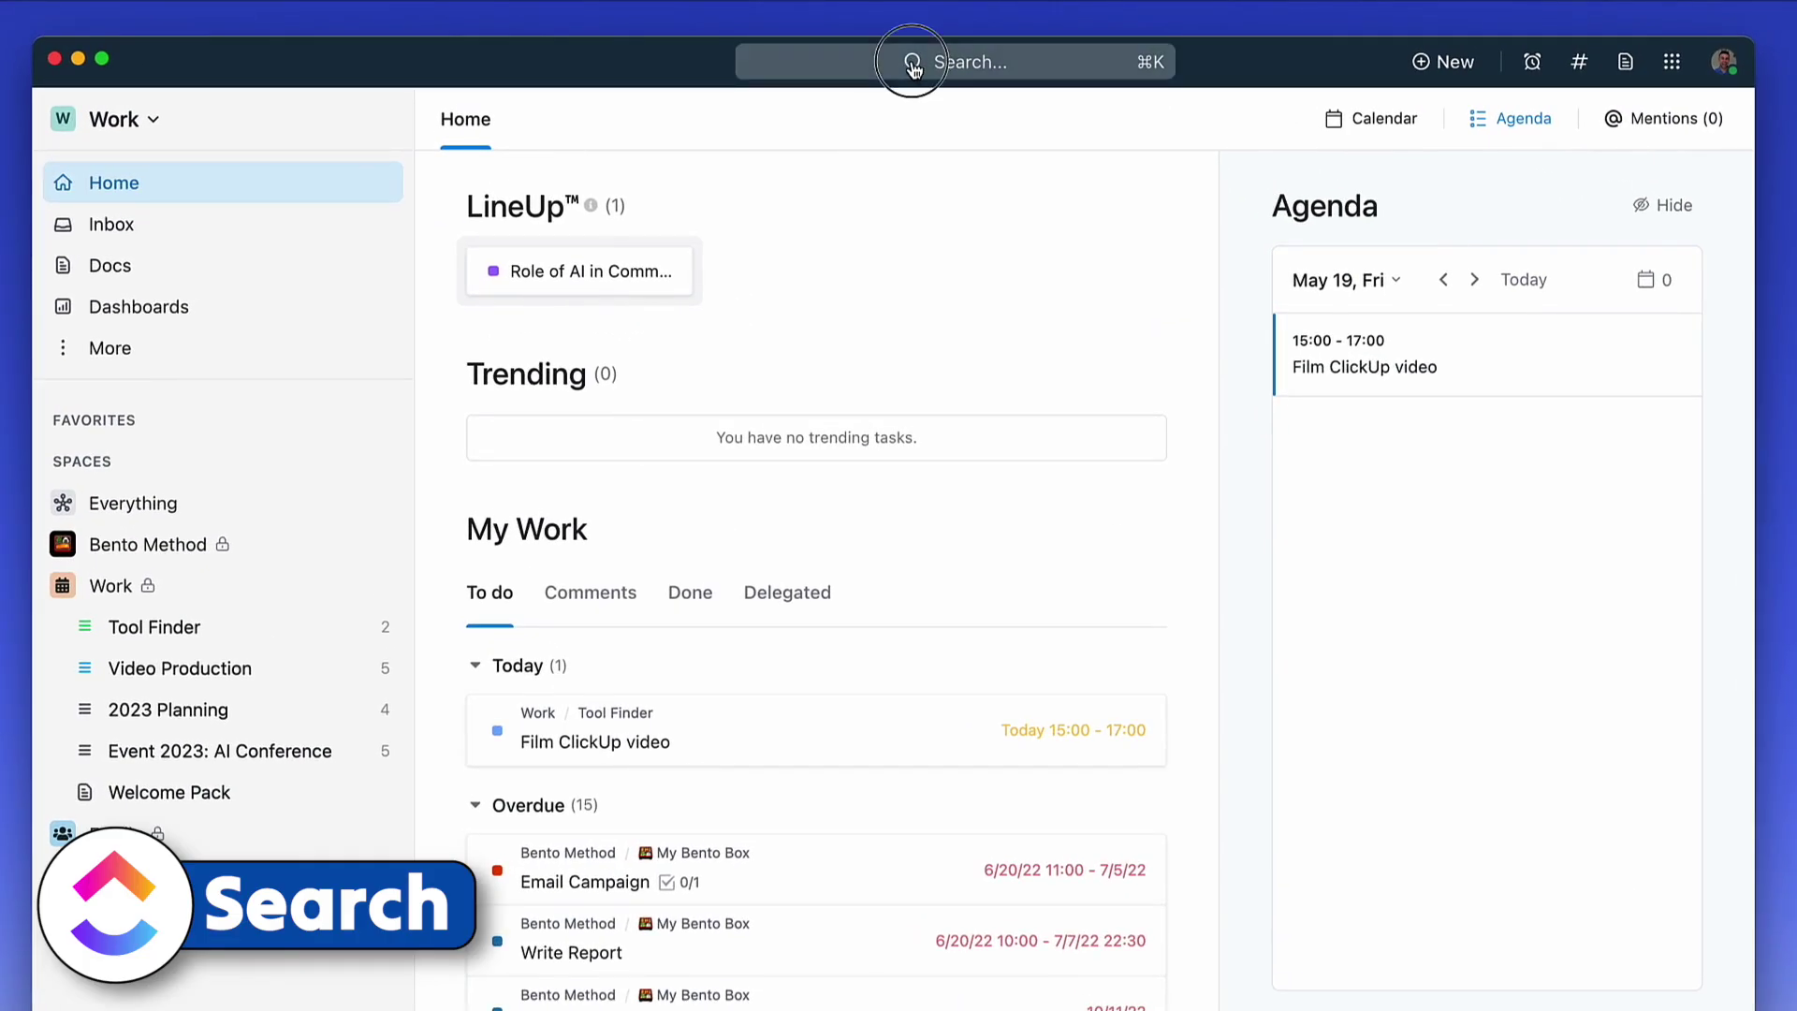
pyautogui.click(912, 62)
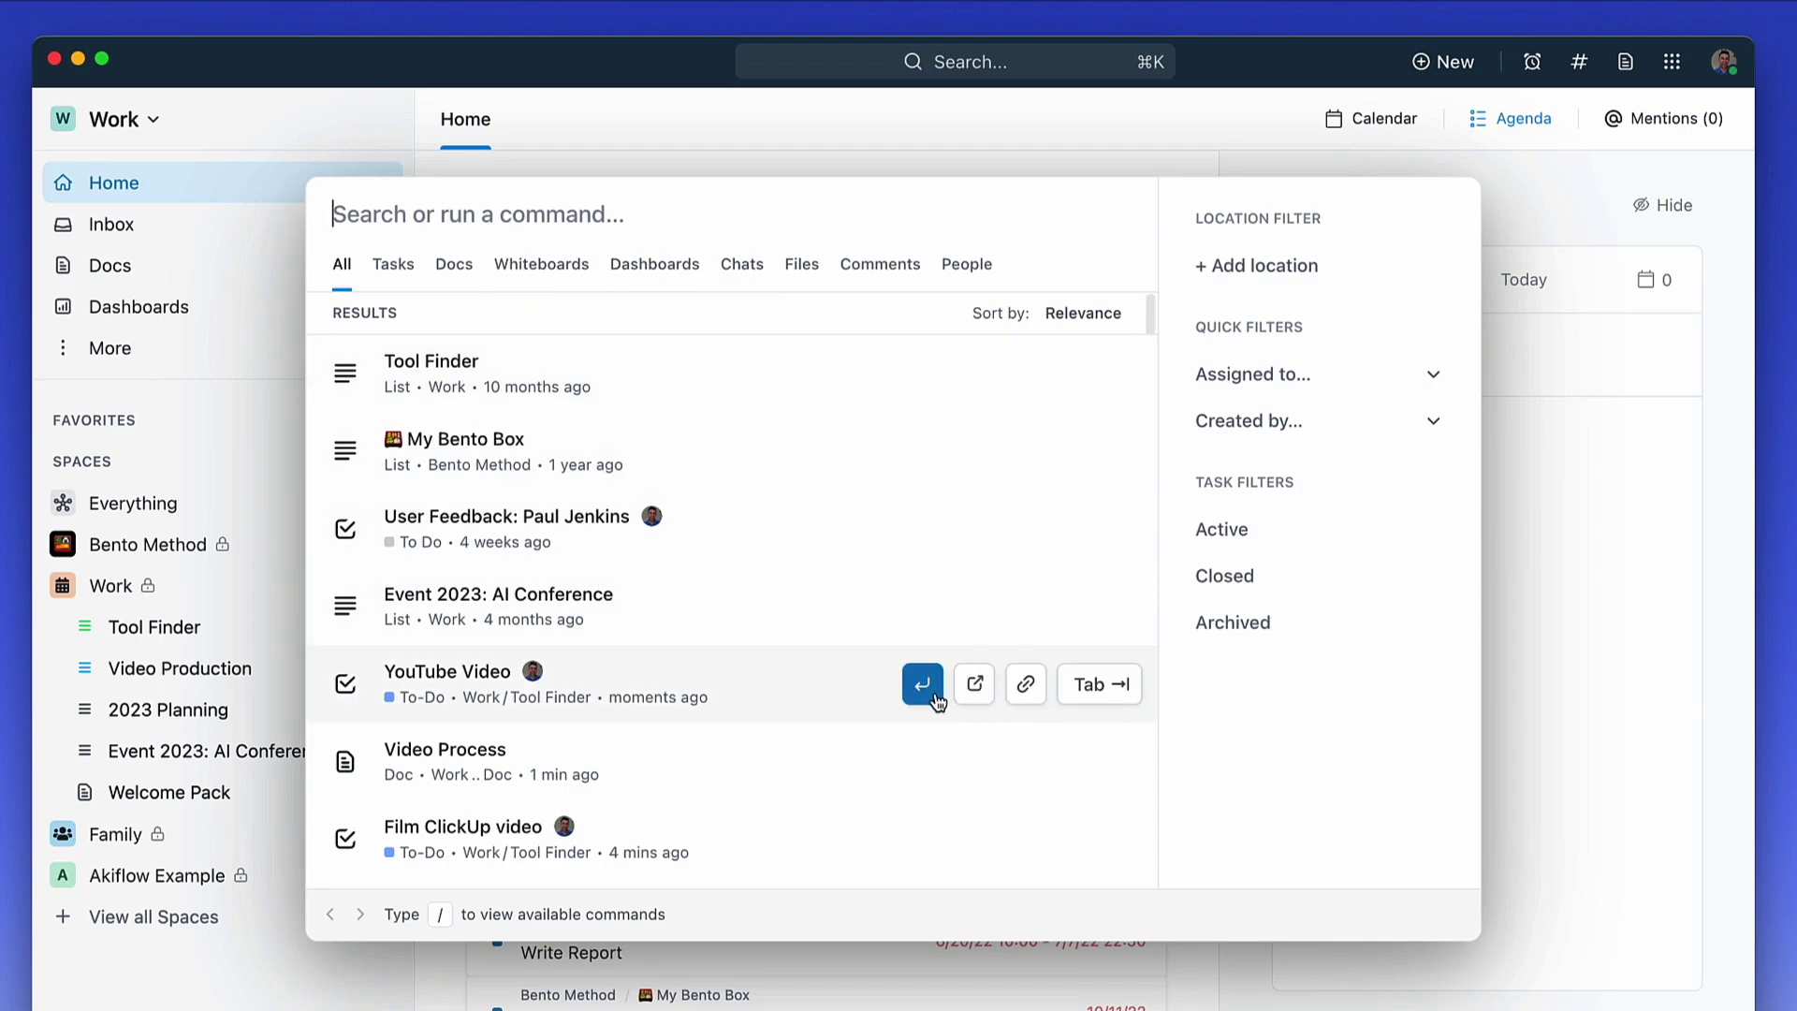
# Open YouTube Video from the search results, close it, then dismiss the search palette.
pyautogui.click(936, 699)
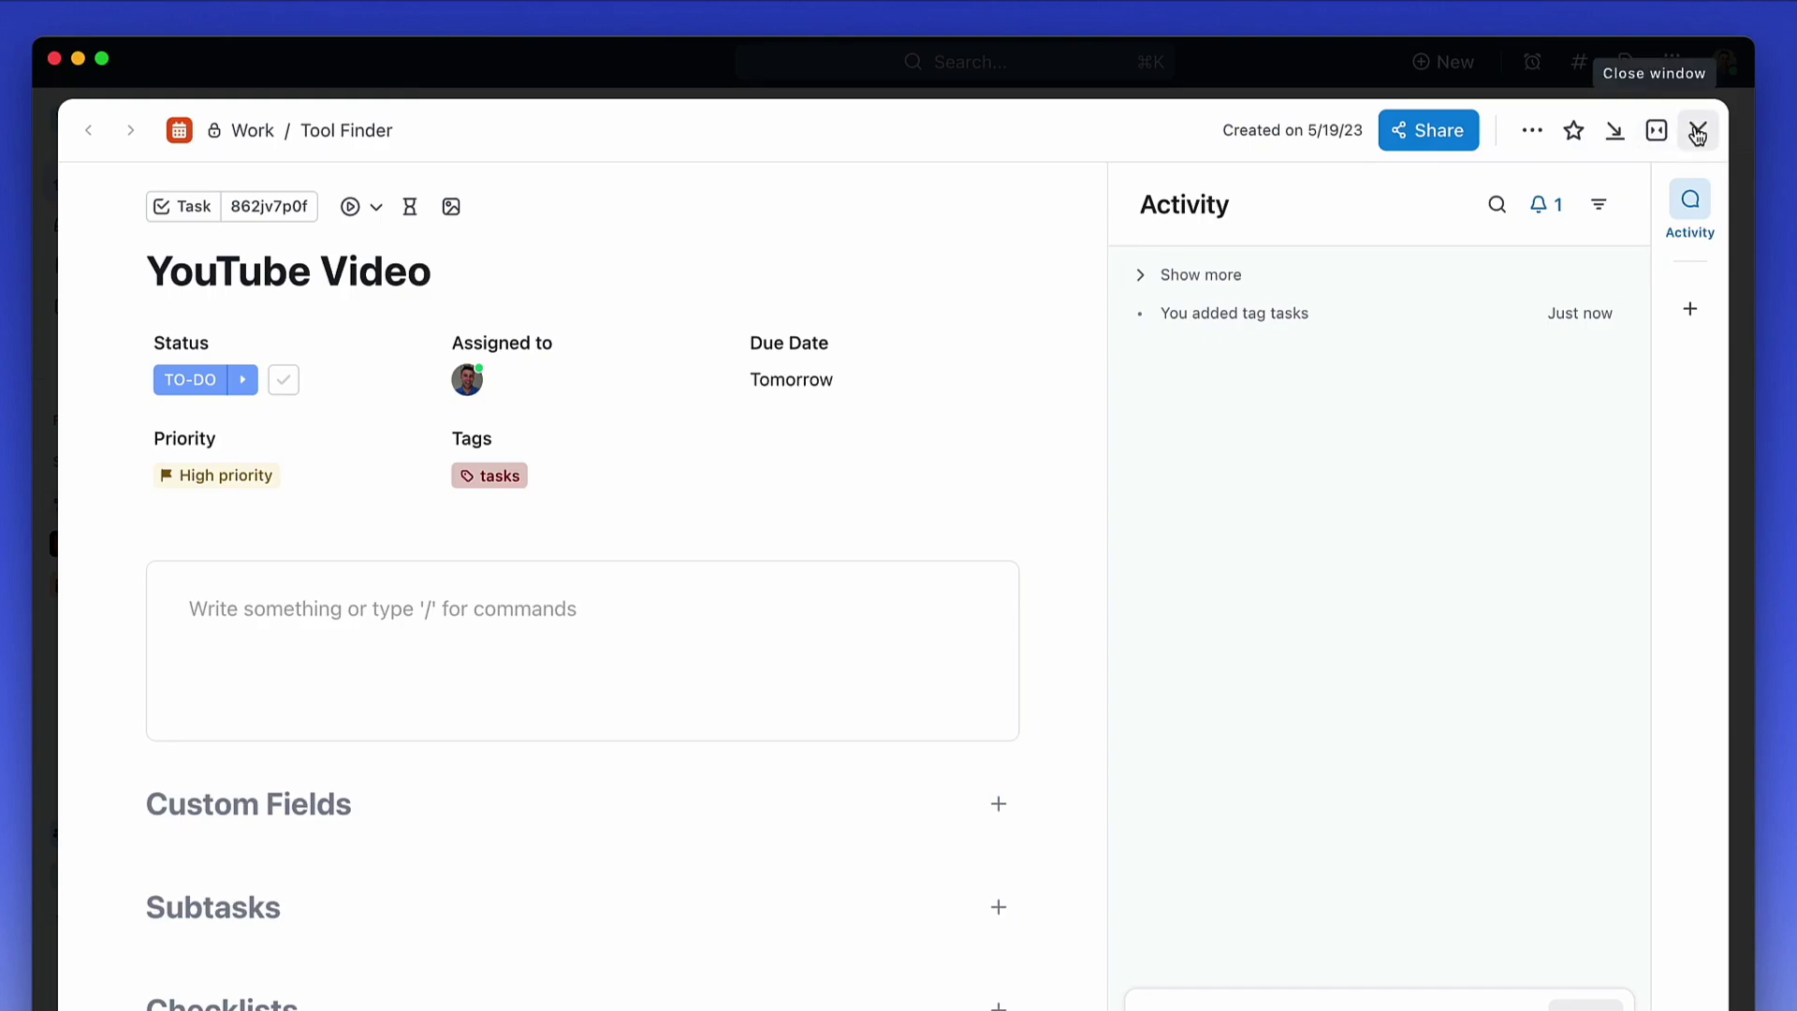
pyautogui.click(1697, 134)
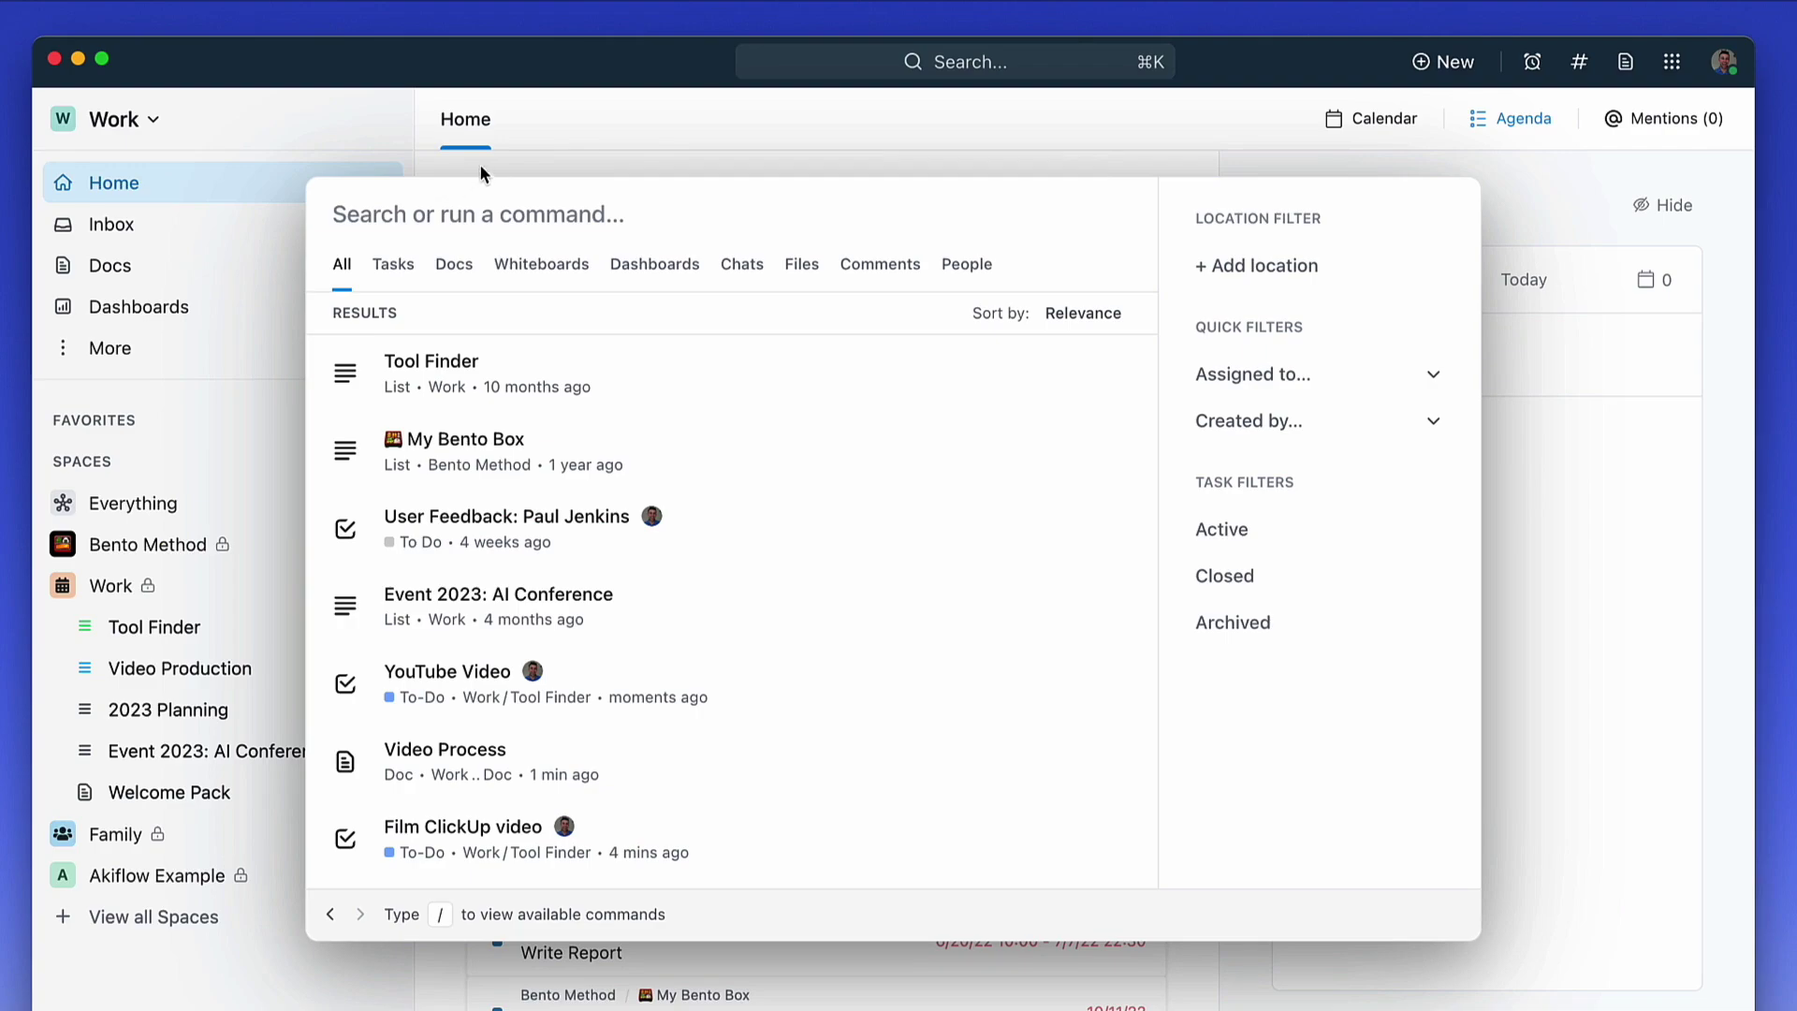
pyautogui.click(826, 126)
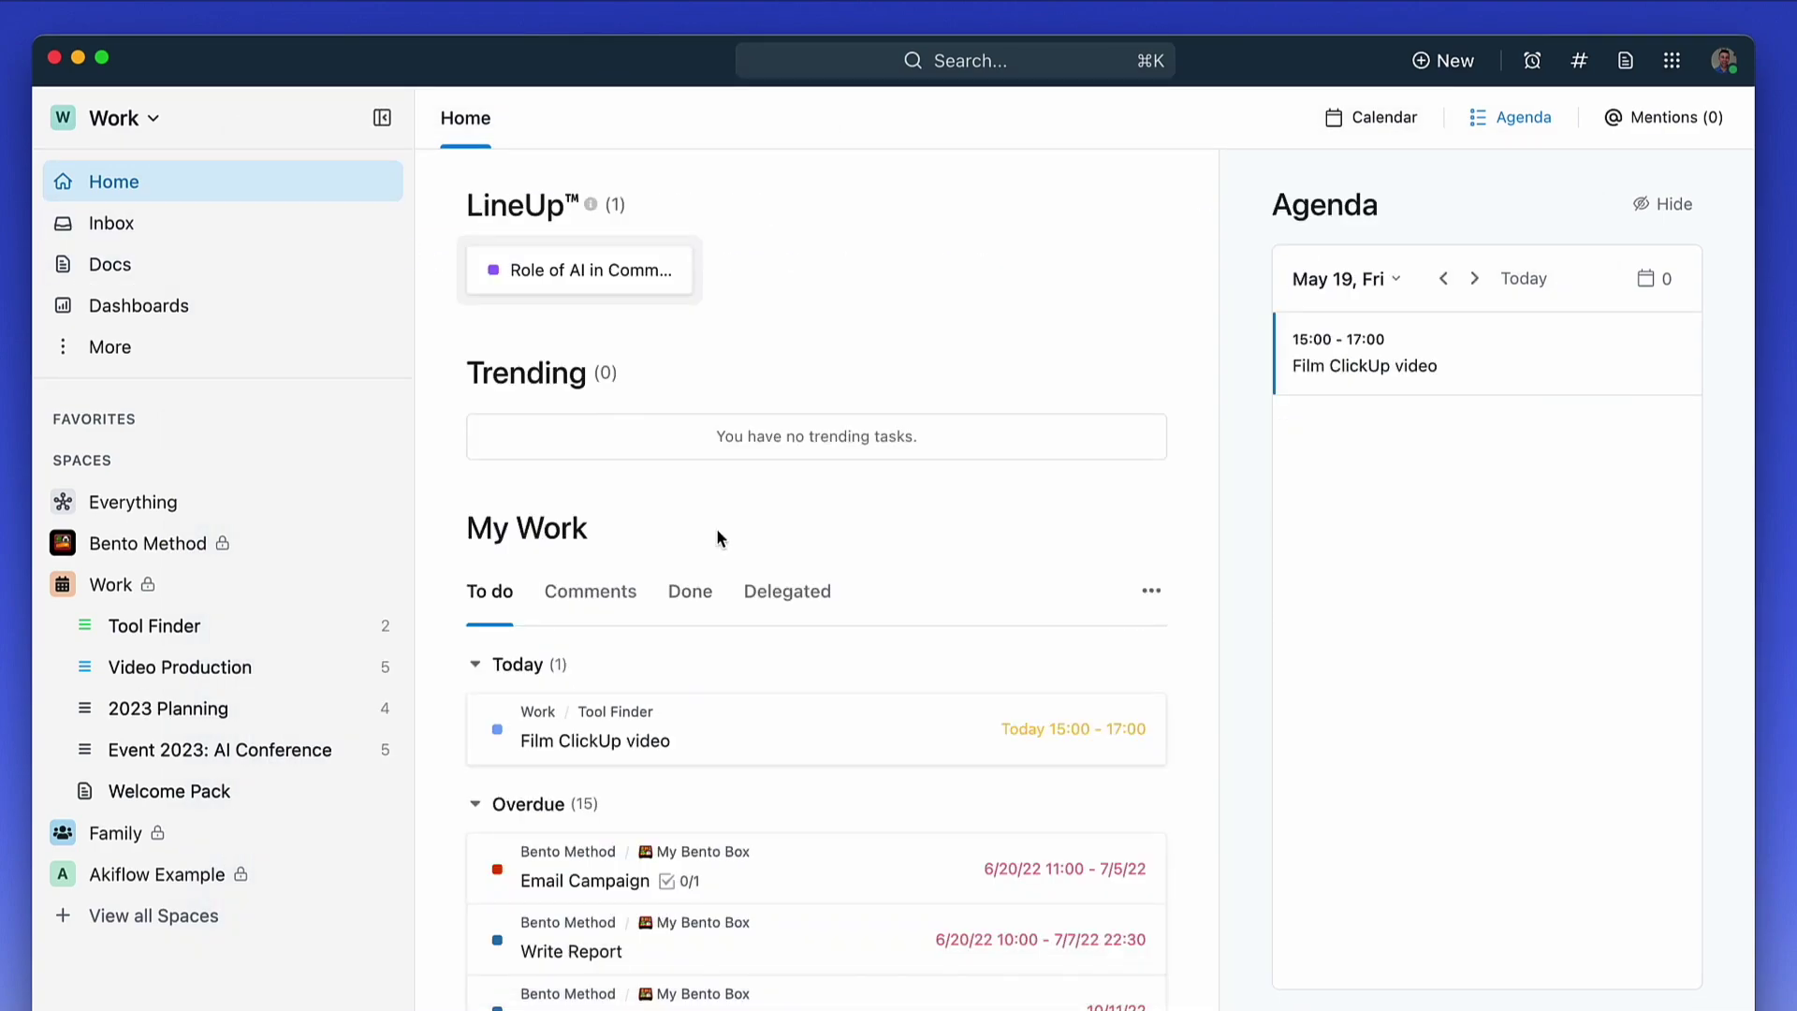
# Open Tool Finder, hop to My Bento Box and back via Cmd+K, then show Board view.
pyautogui.click(238, 627)
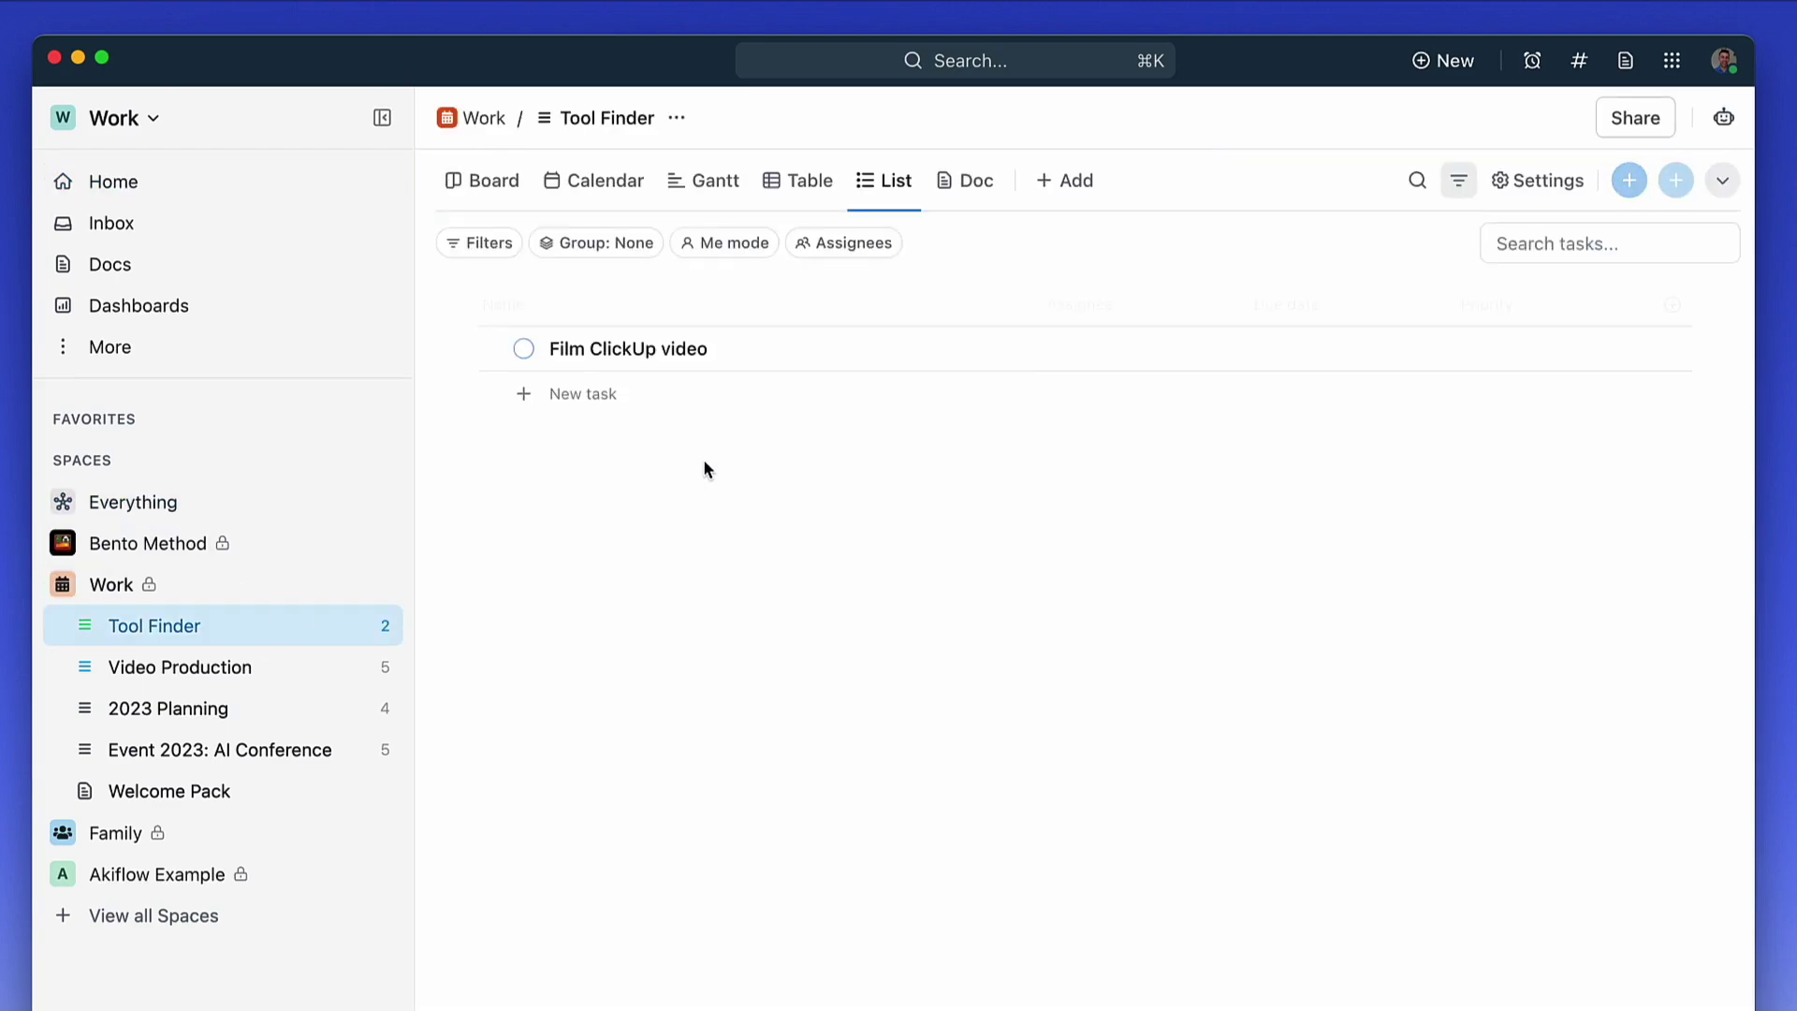
pyautogui.press('super+k')
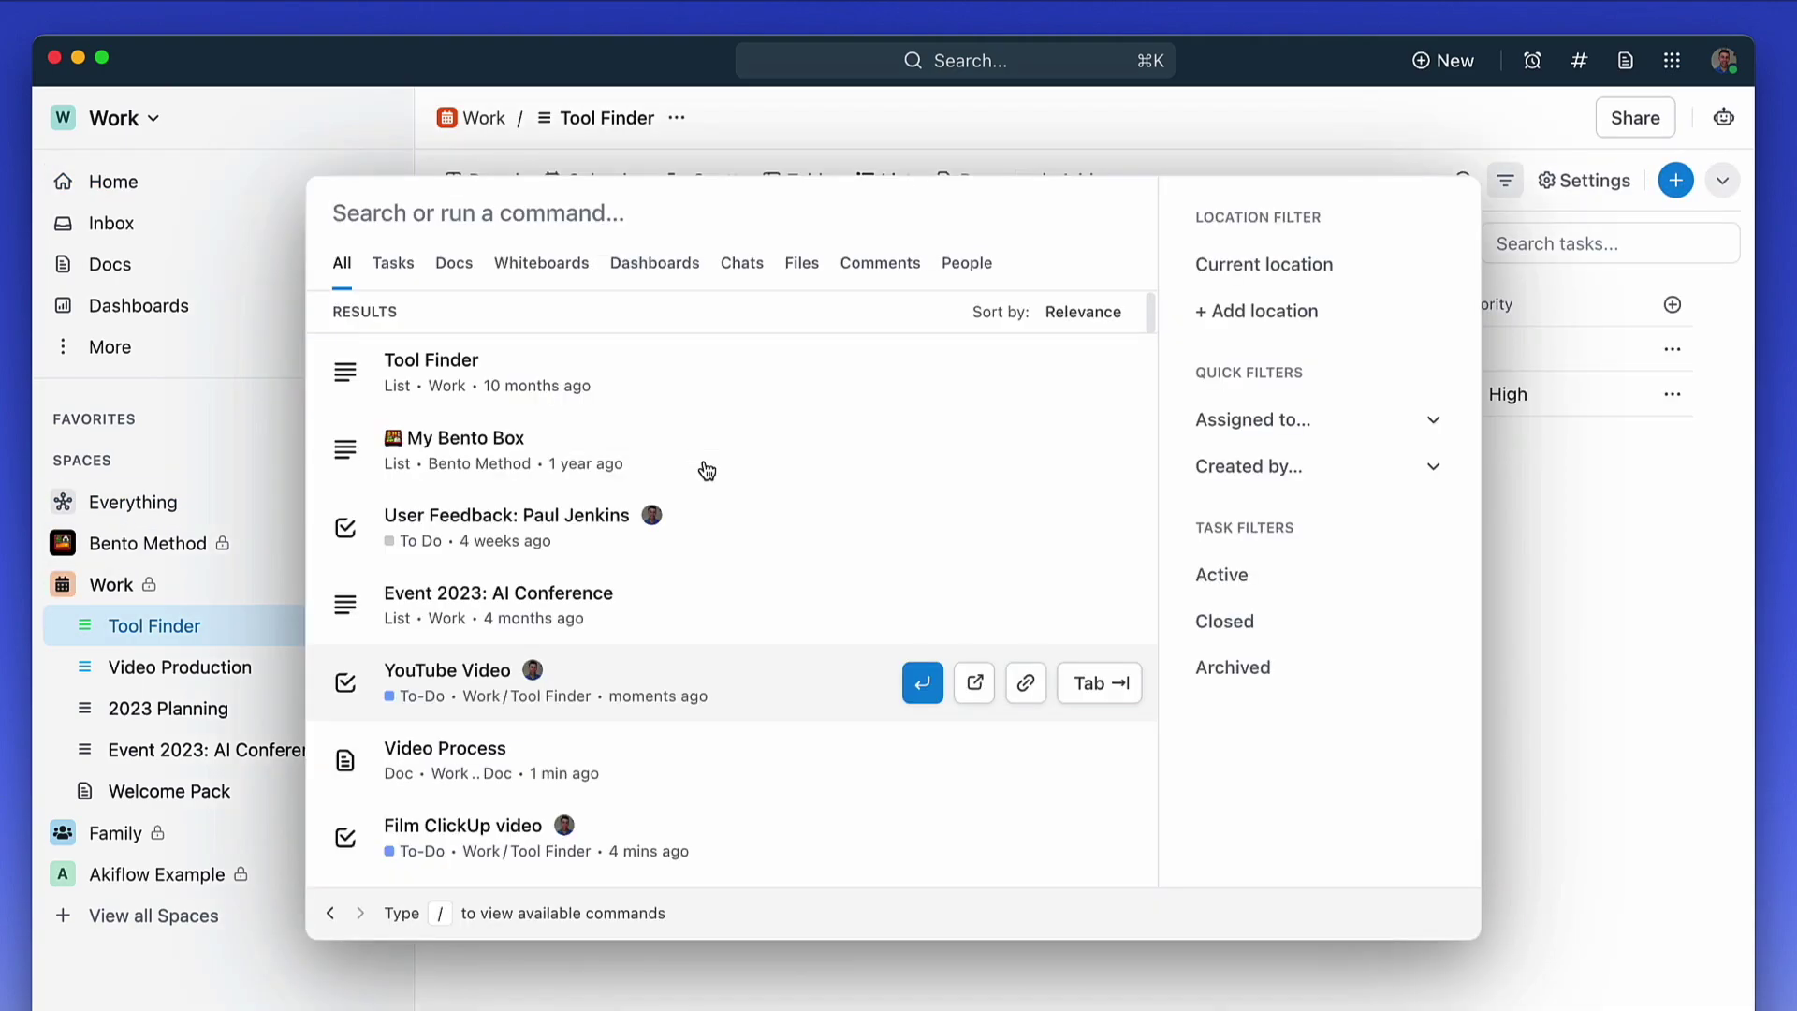
pyautogui.click(707, 470)
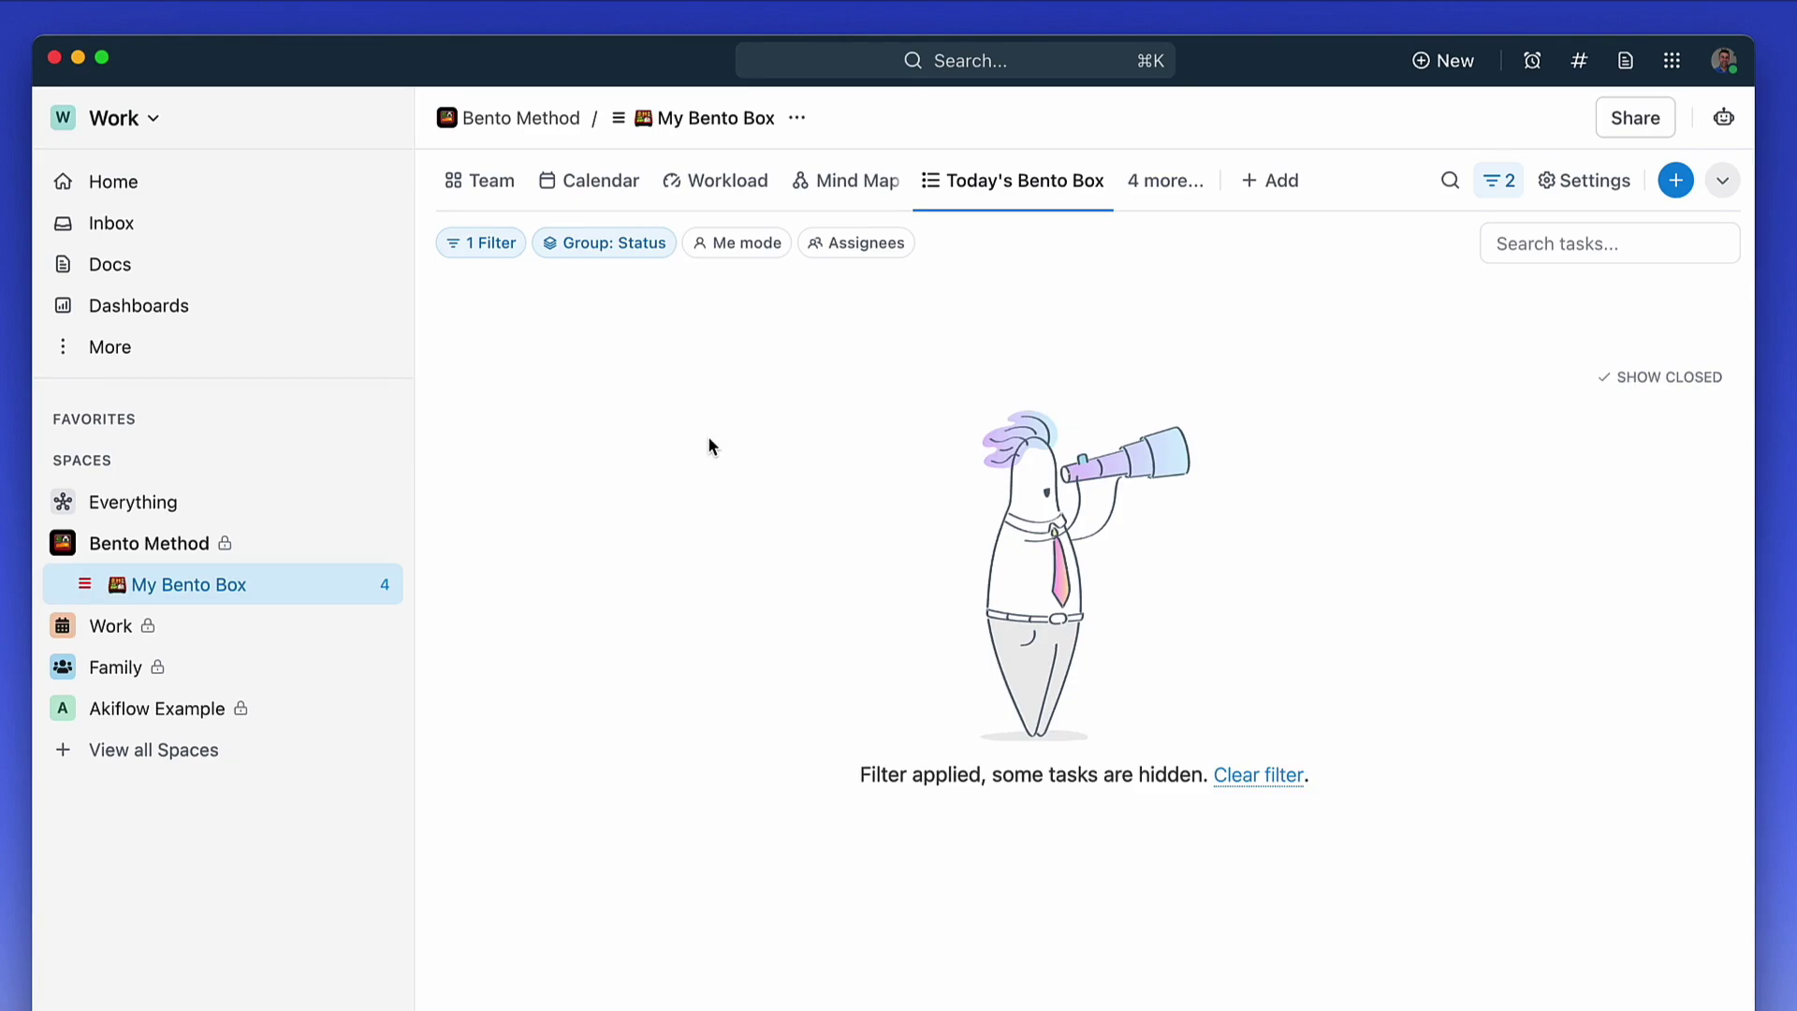
pyautogui.press('super+k')
pyautogui.click(694, 384)
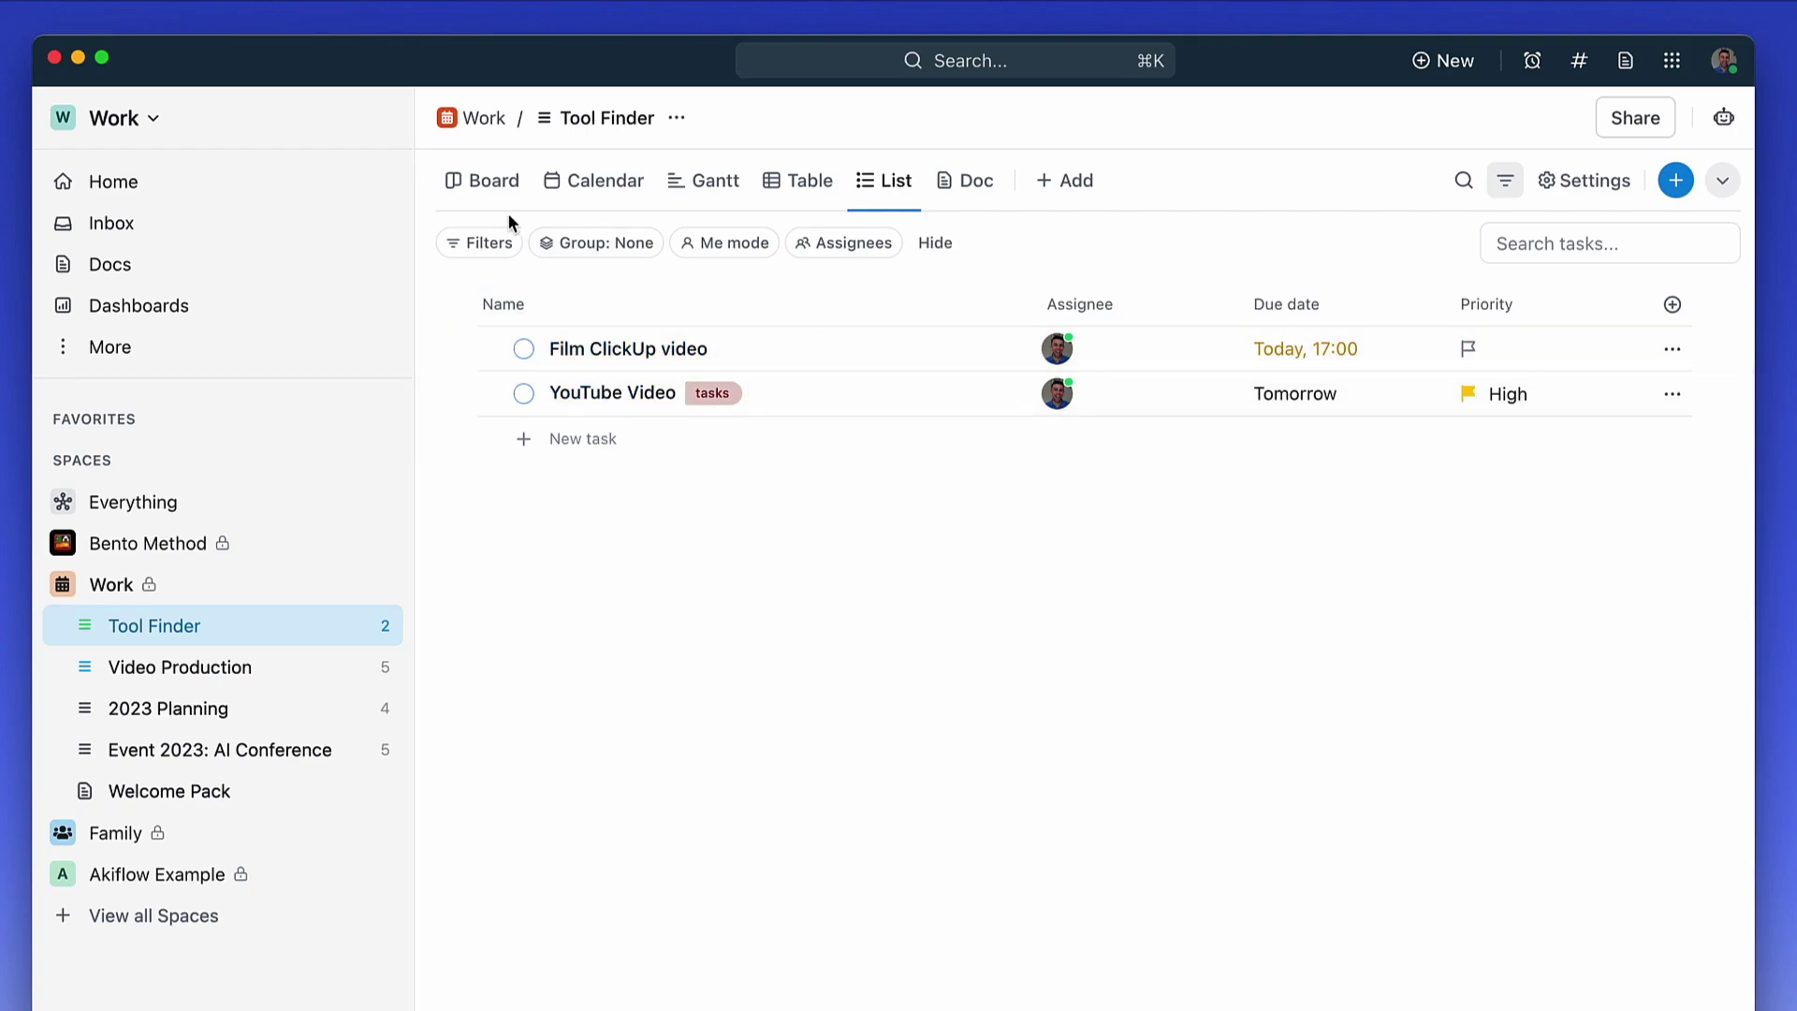
pyautogui.click(478, 191)
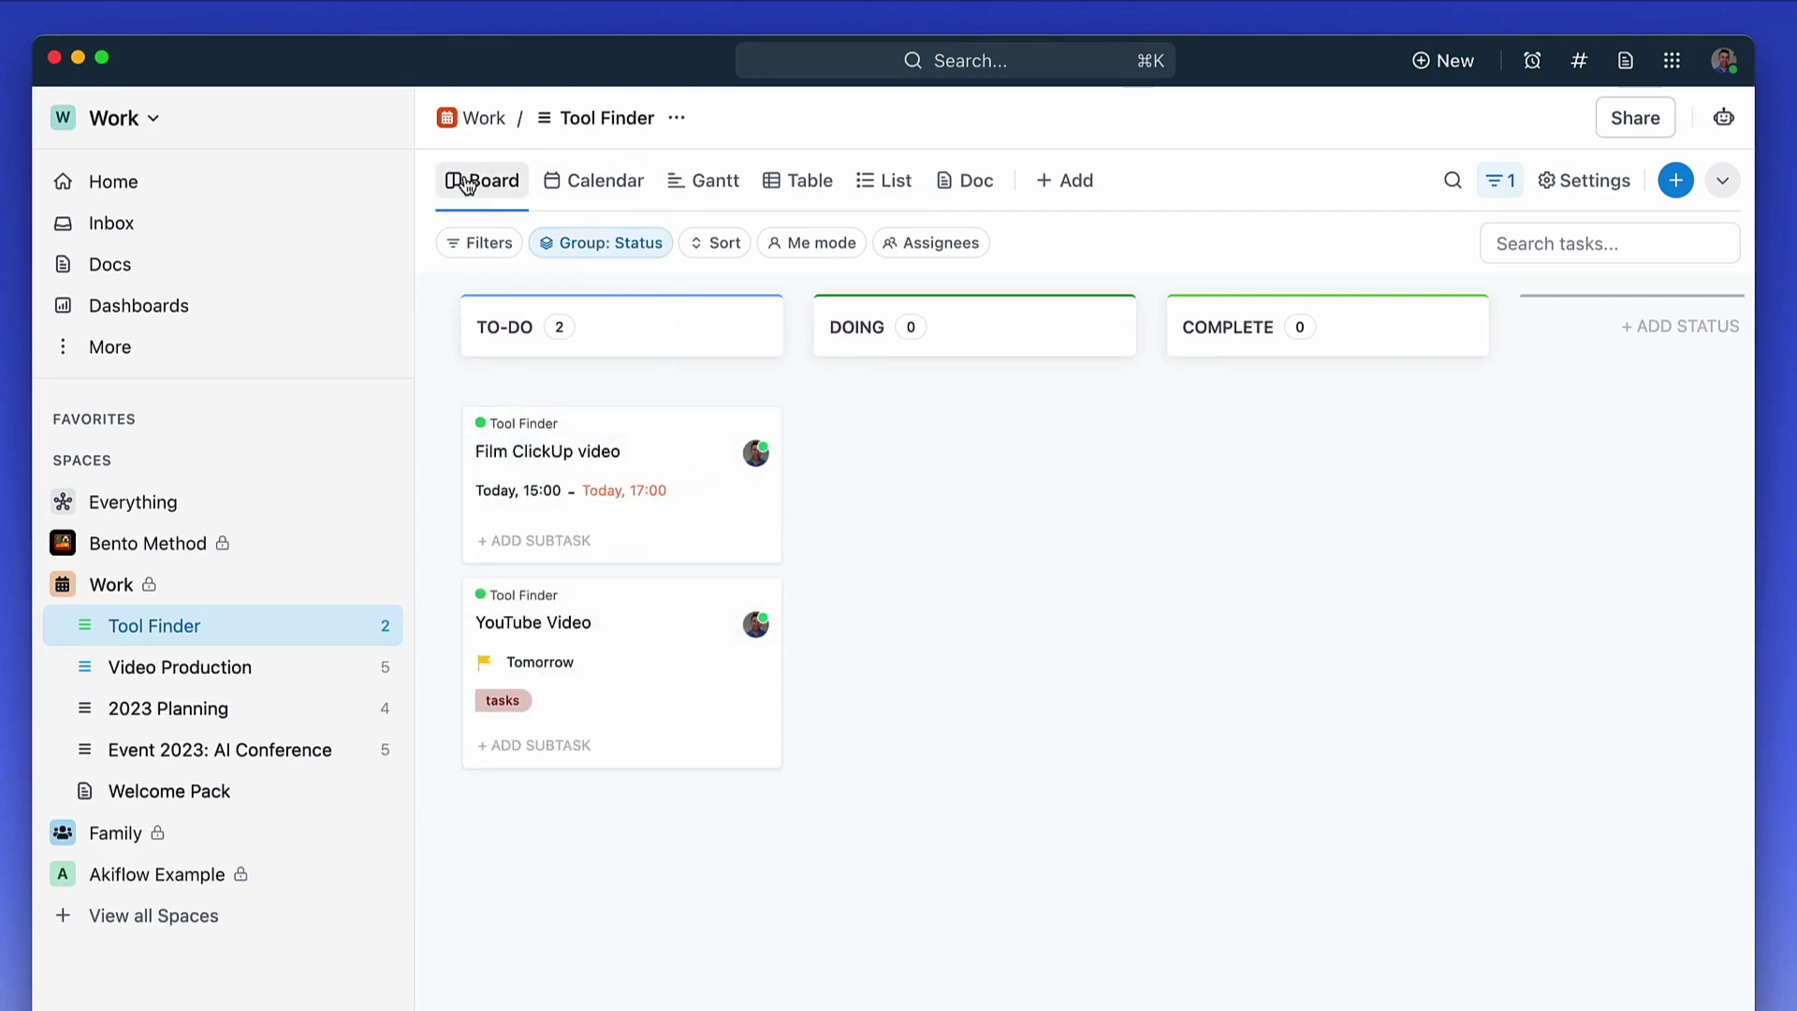
# Open the Film ClickUp video task from the board and glance at its time tracking options.
pyautogui.click(214, 588)
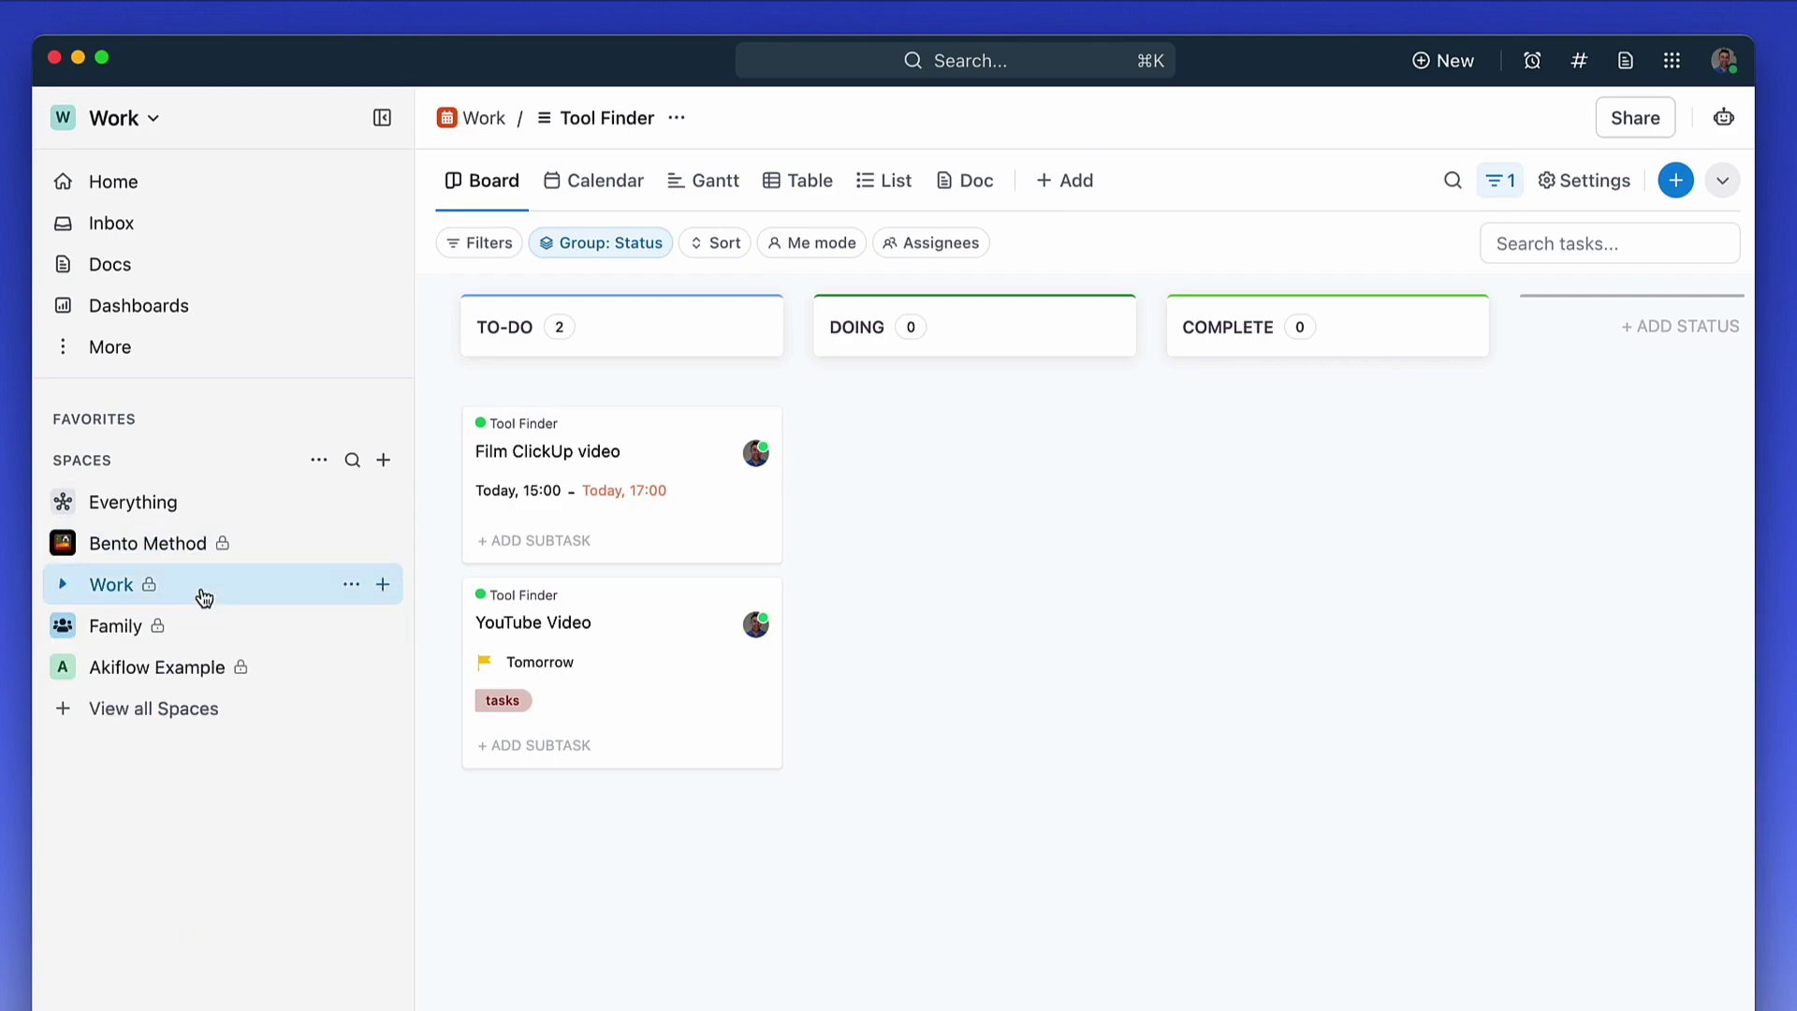
pyautogui.click(228, 593)
pyautogui.click(654, 453)
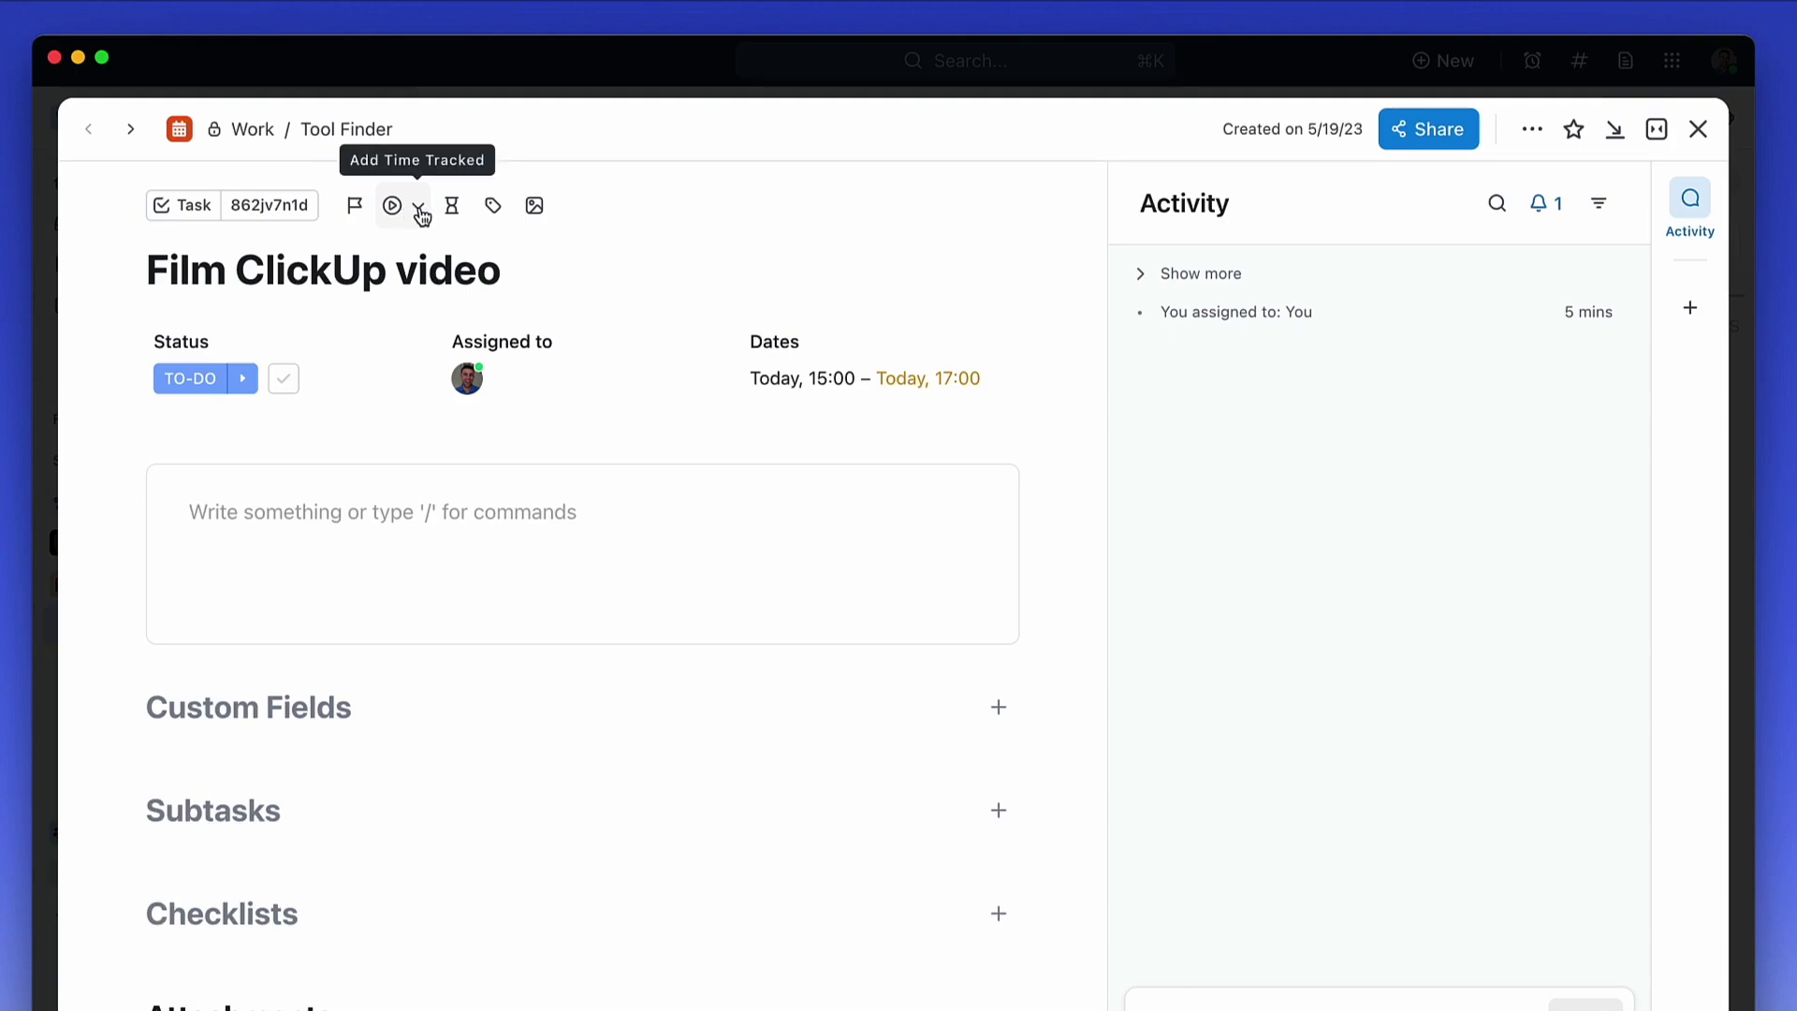
pyautogui.click(419, 210)
pyautogui.click(777, 209)
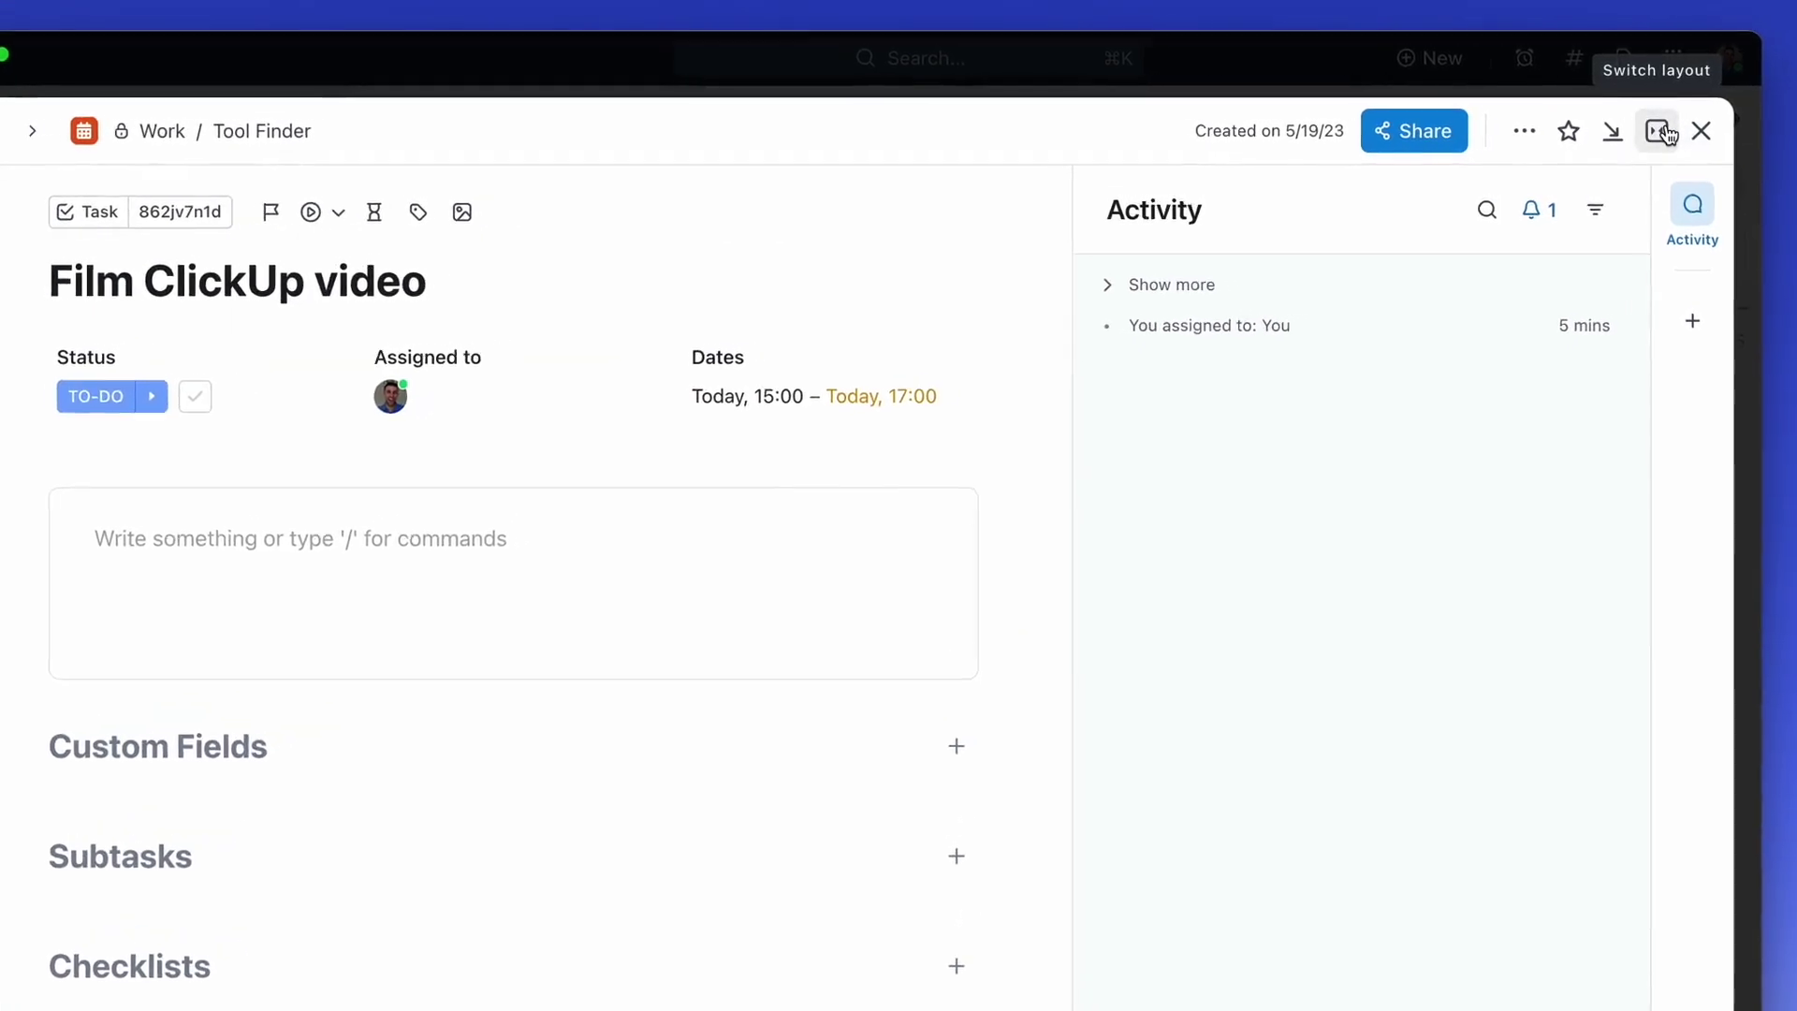
# Dock the task as a sidebar panel, preview its relationship options, then return to Details.
pyautogui.click(1658, 131)
pyautogui.click(1639, 215)
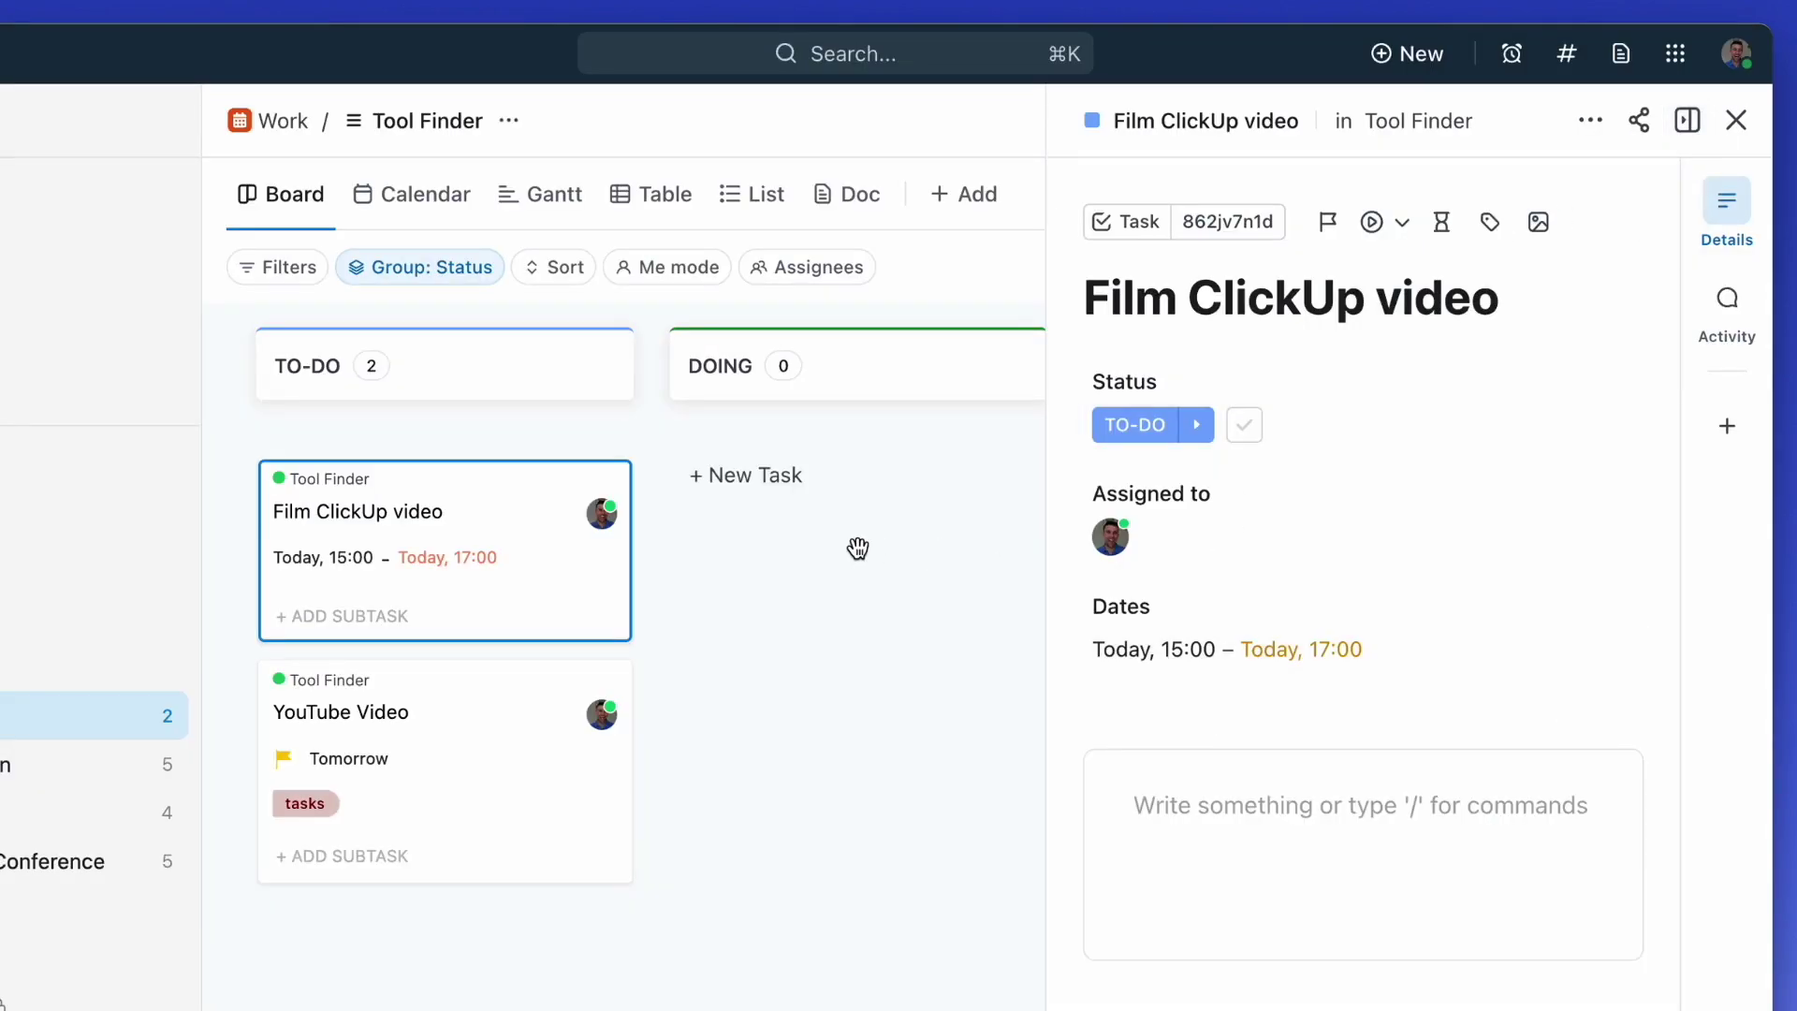
pyautogui.click(1727, 428)
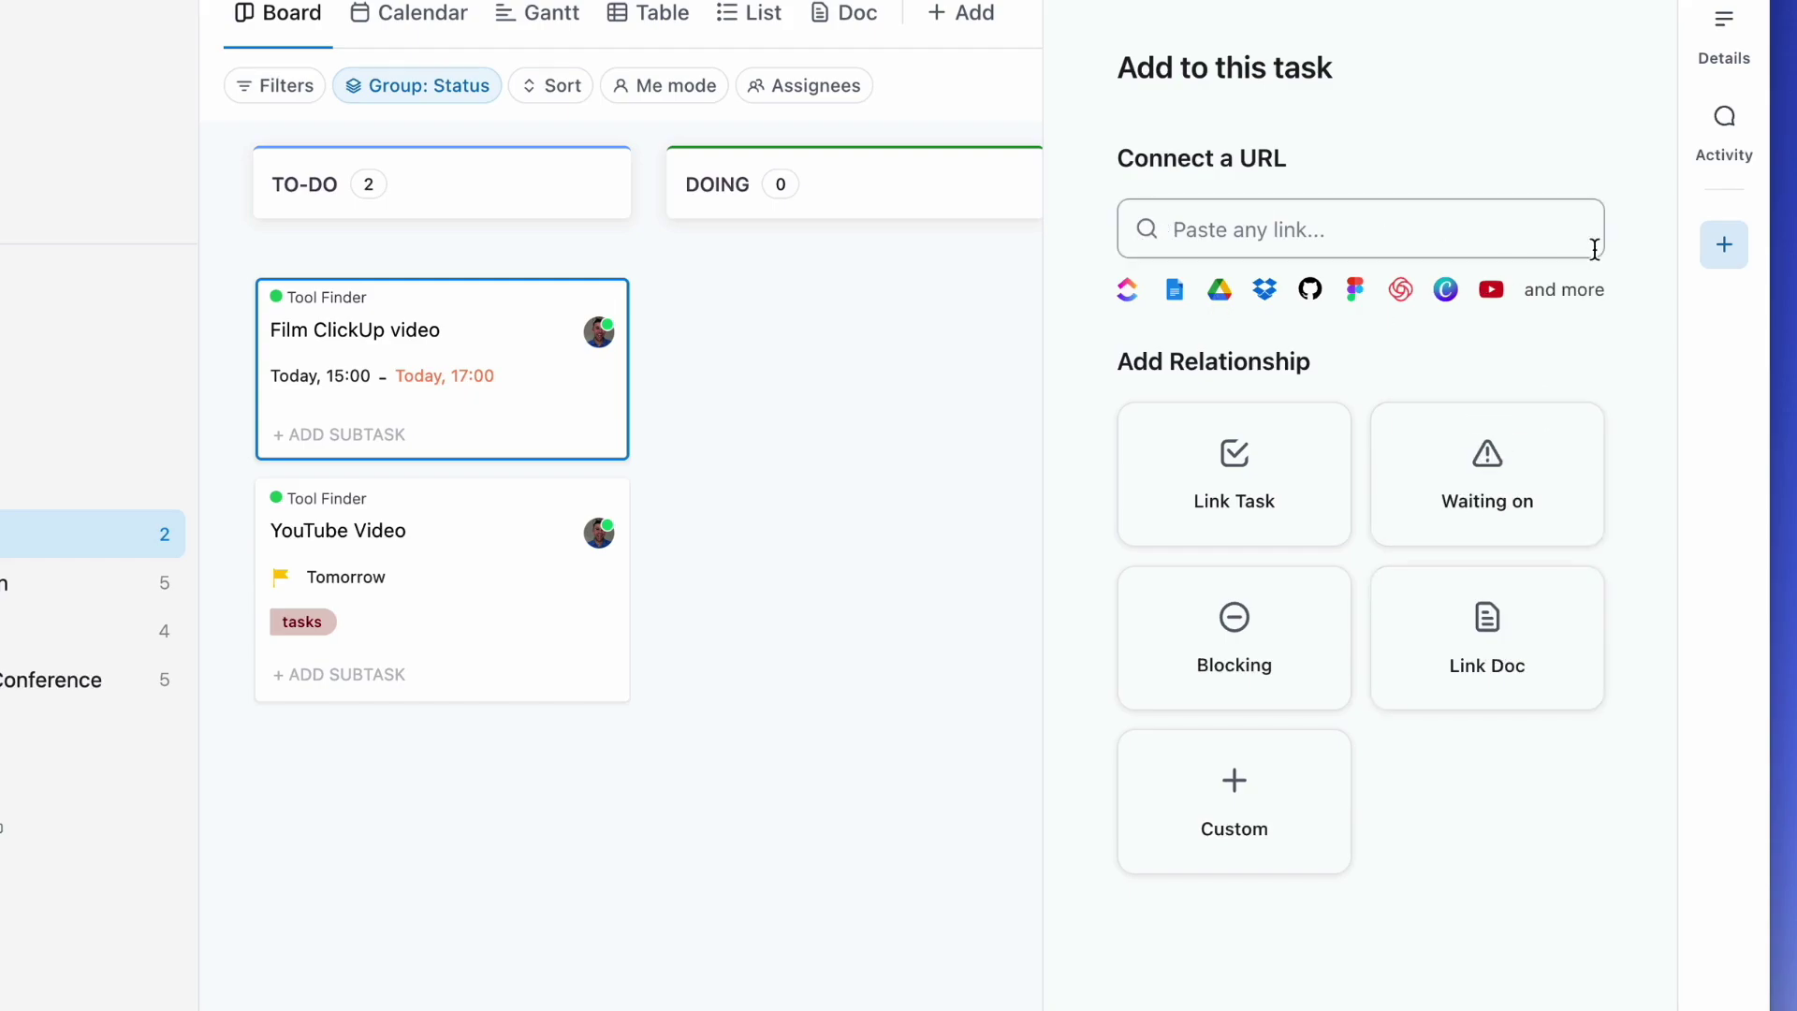
pyautogui.click(1730, 36)
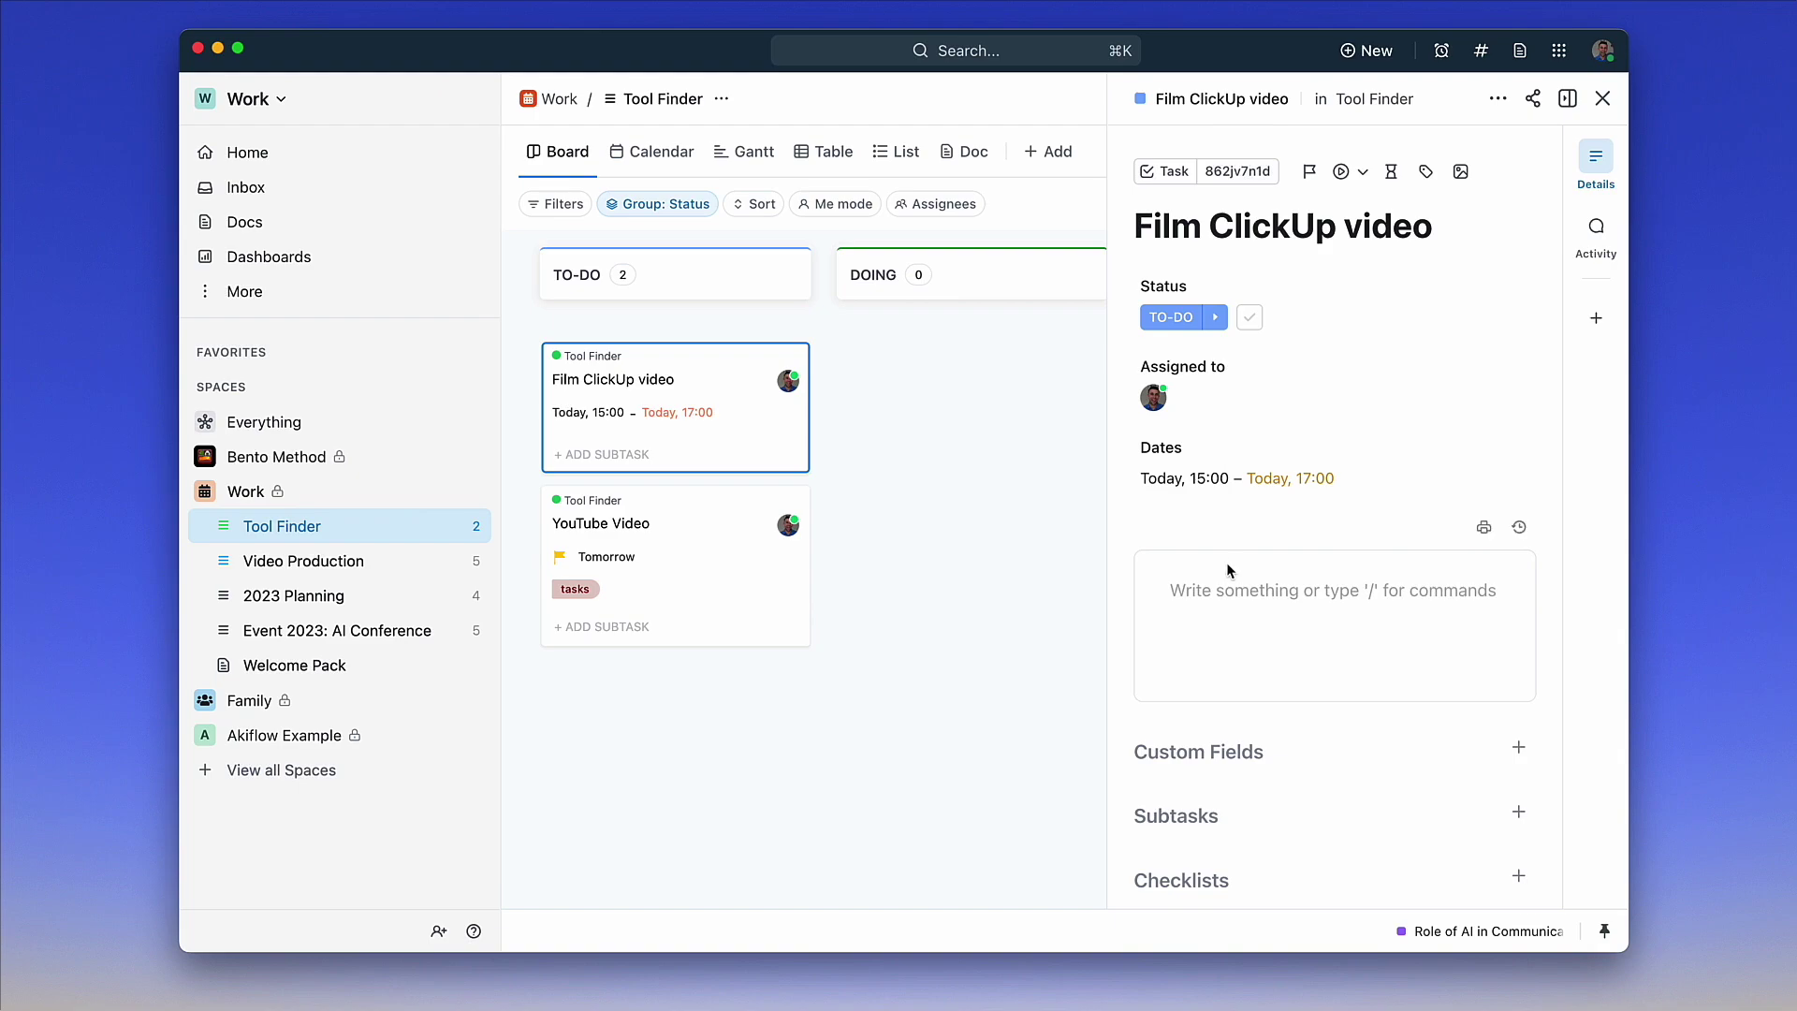
pyautogui.scroll(-3, 1228, 570)
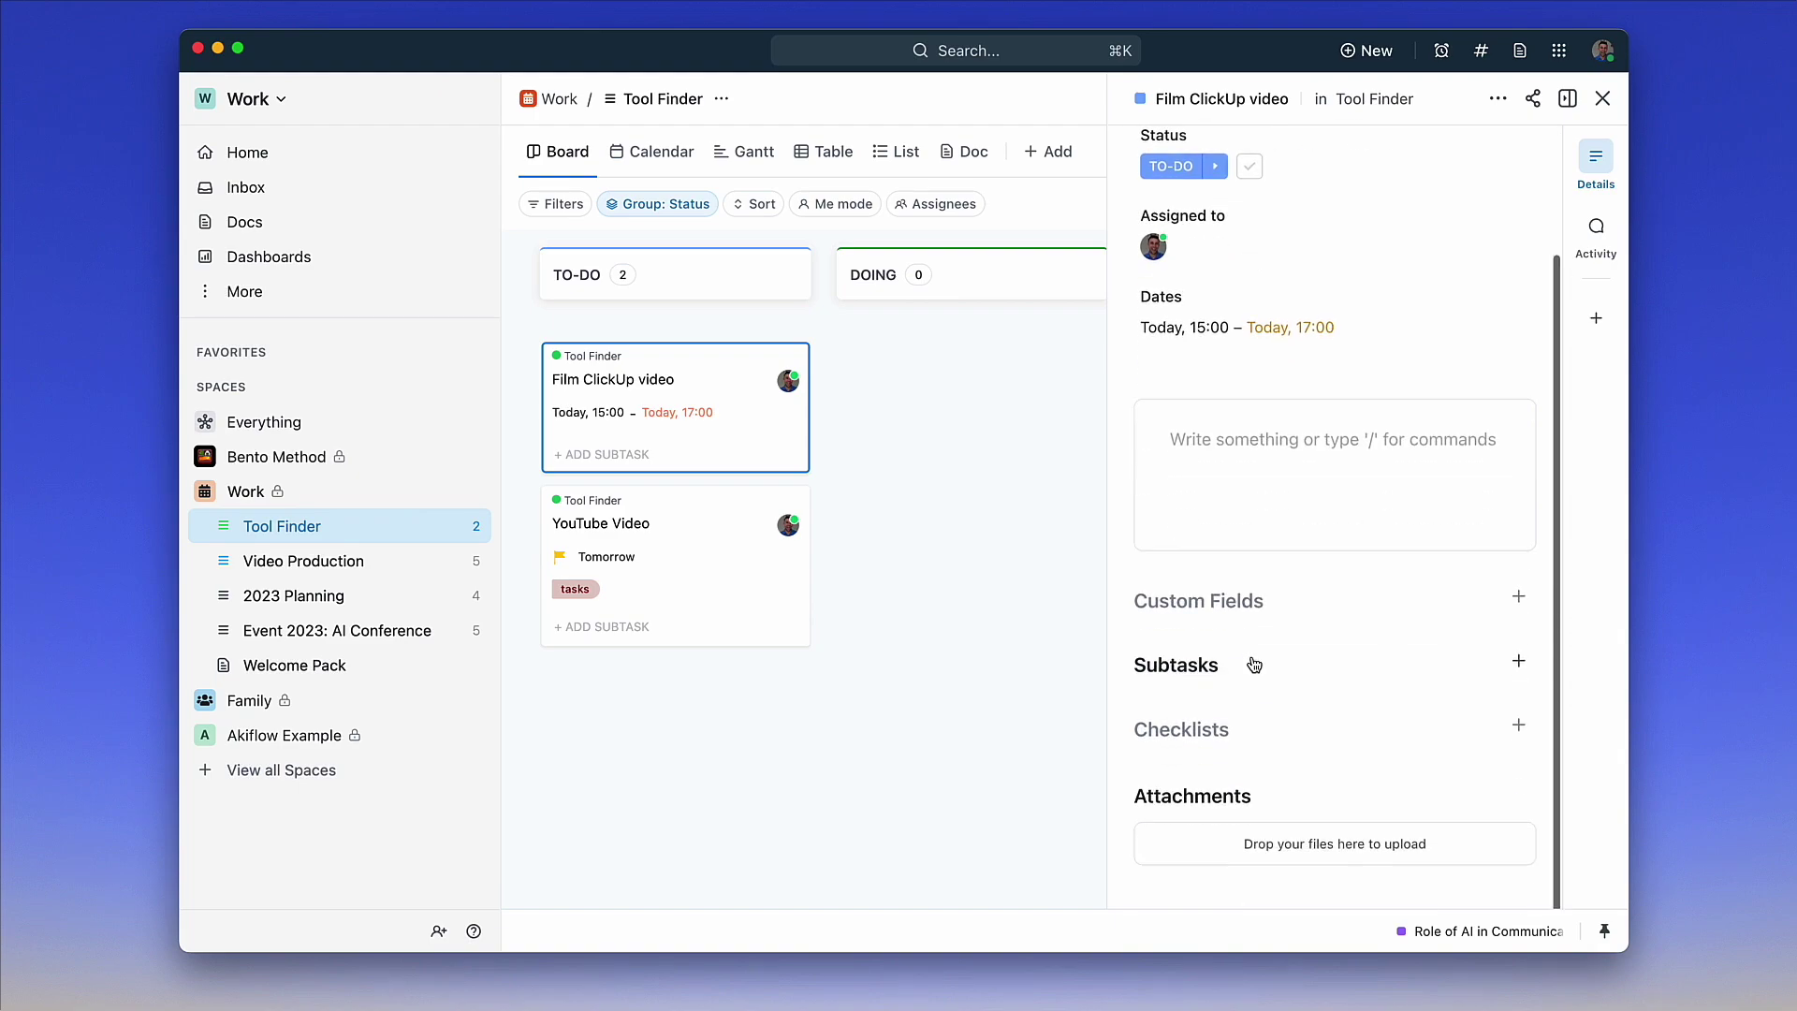
# Browse the Tool Finder custom field types, then close the custom fields manager.
pyautogui.click(1521, 599)
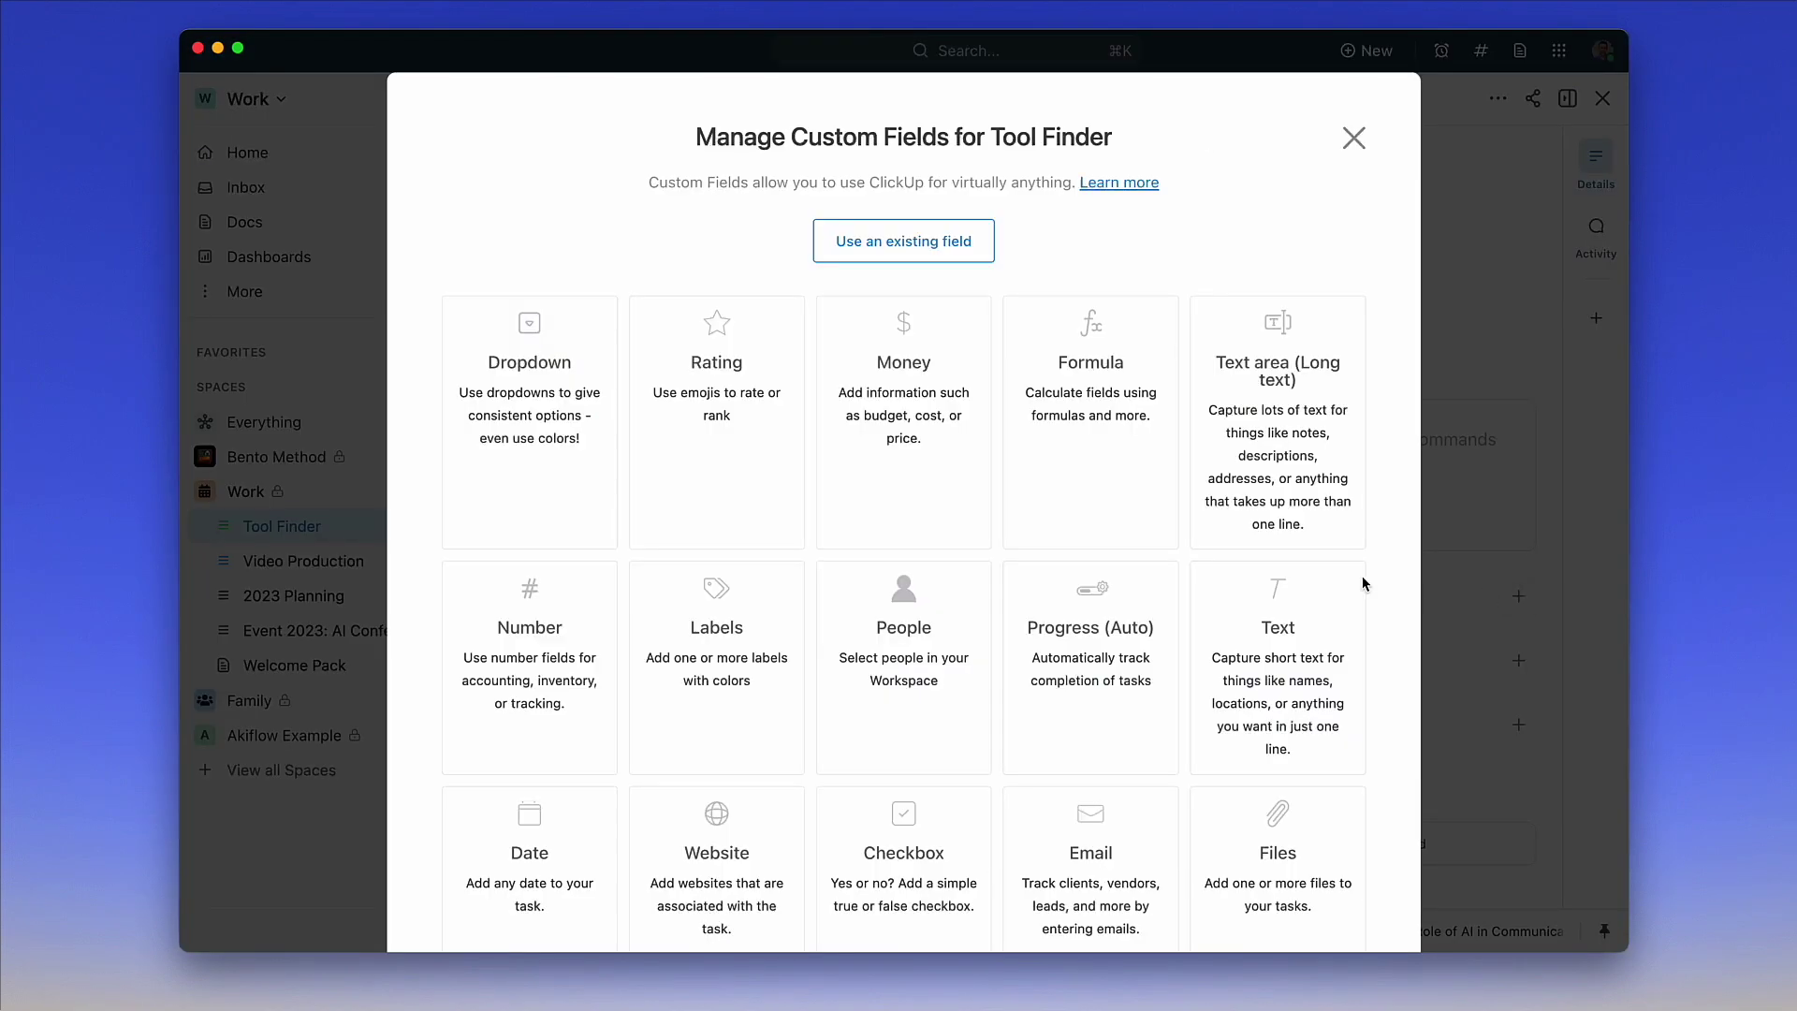
pyautogui.scroll(-3, 803, 667)
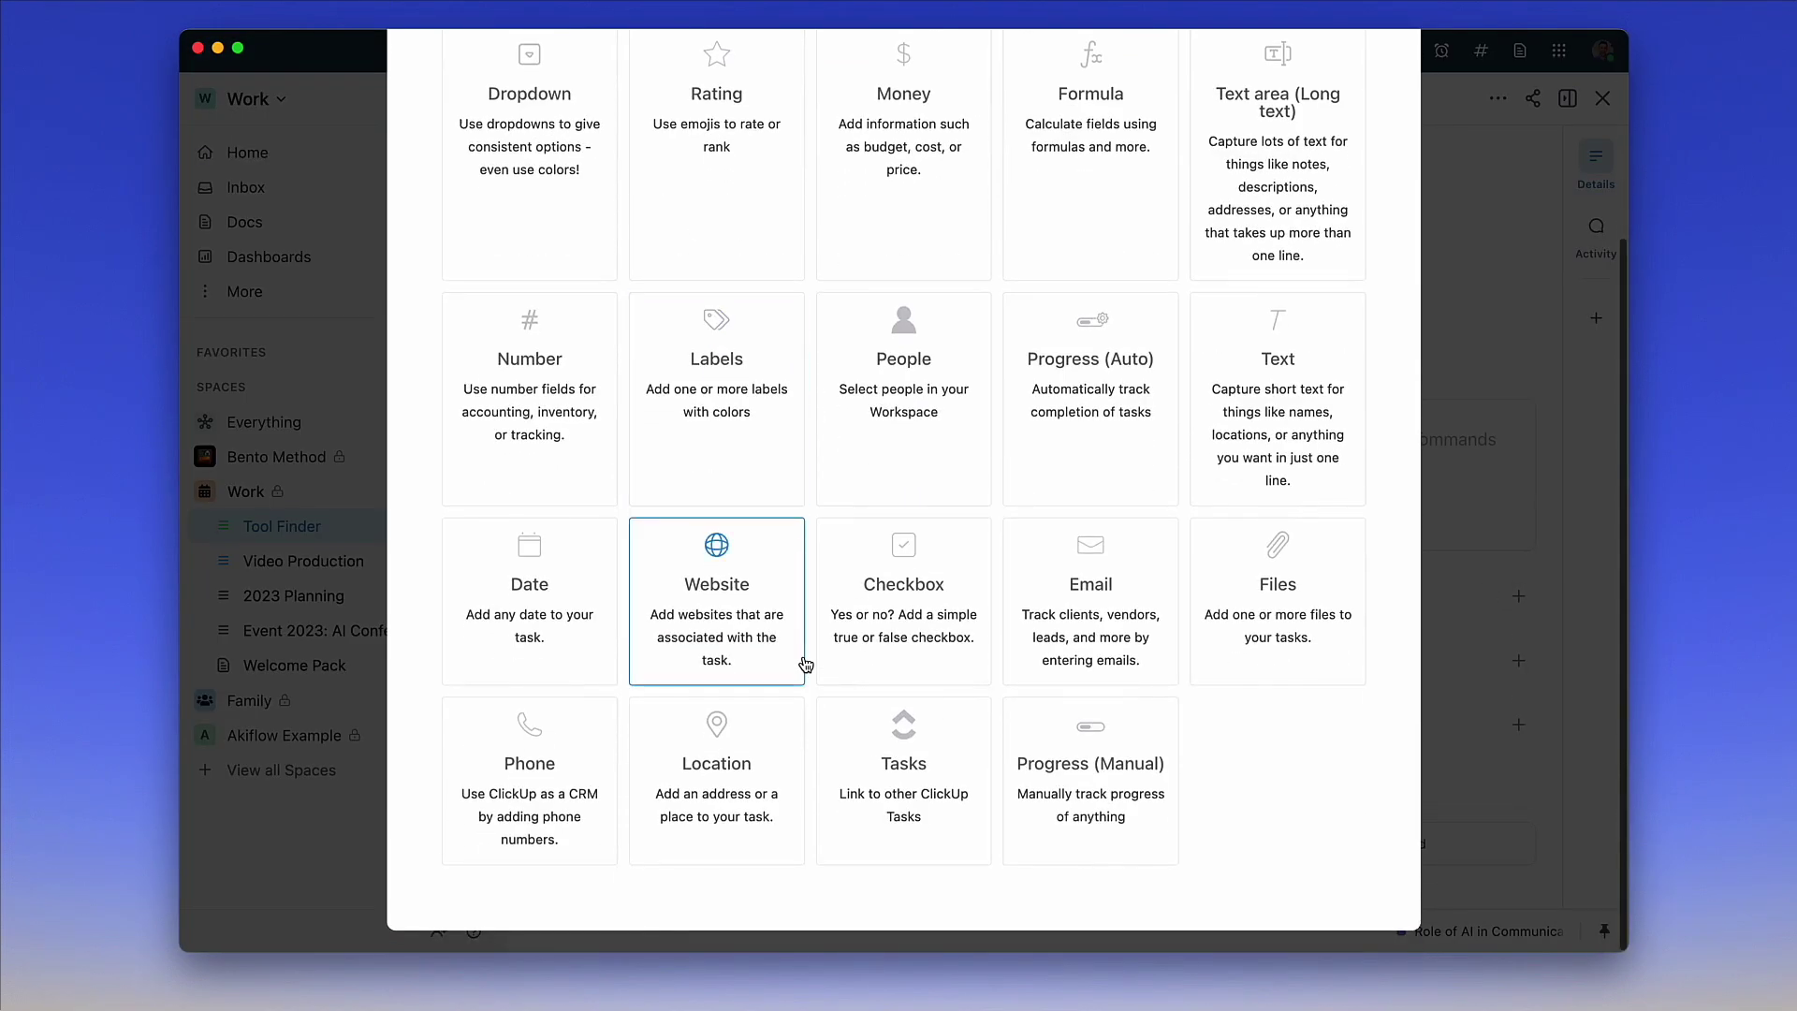
pyautogui.scroll(3, 807, 655)
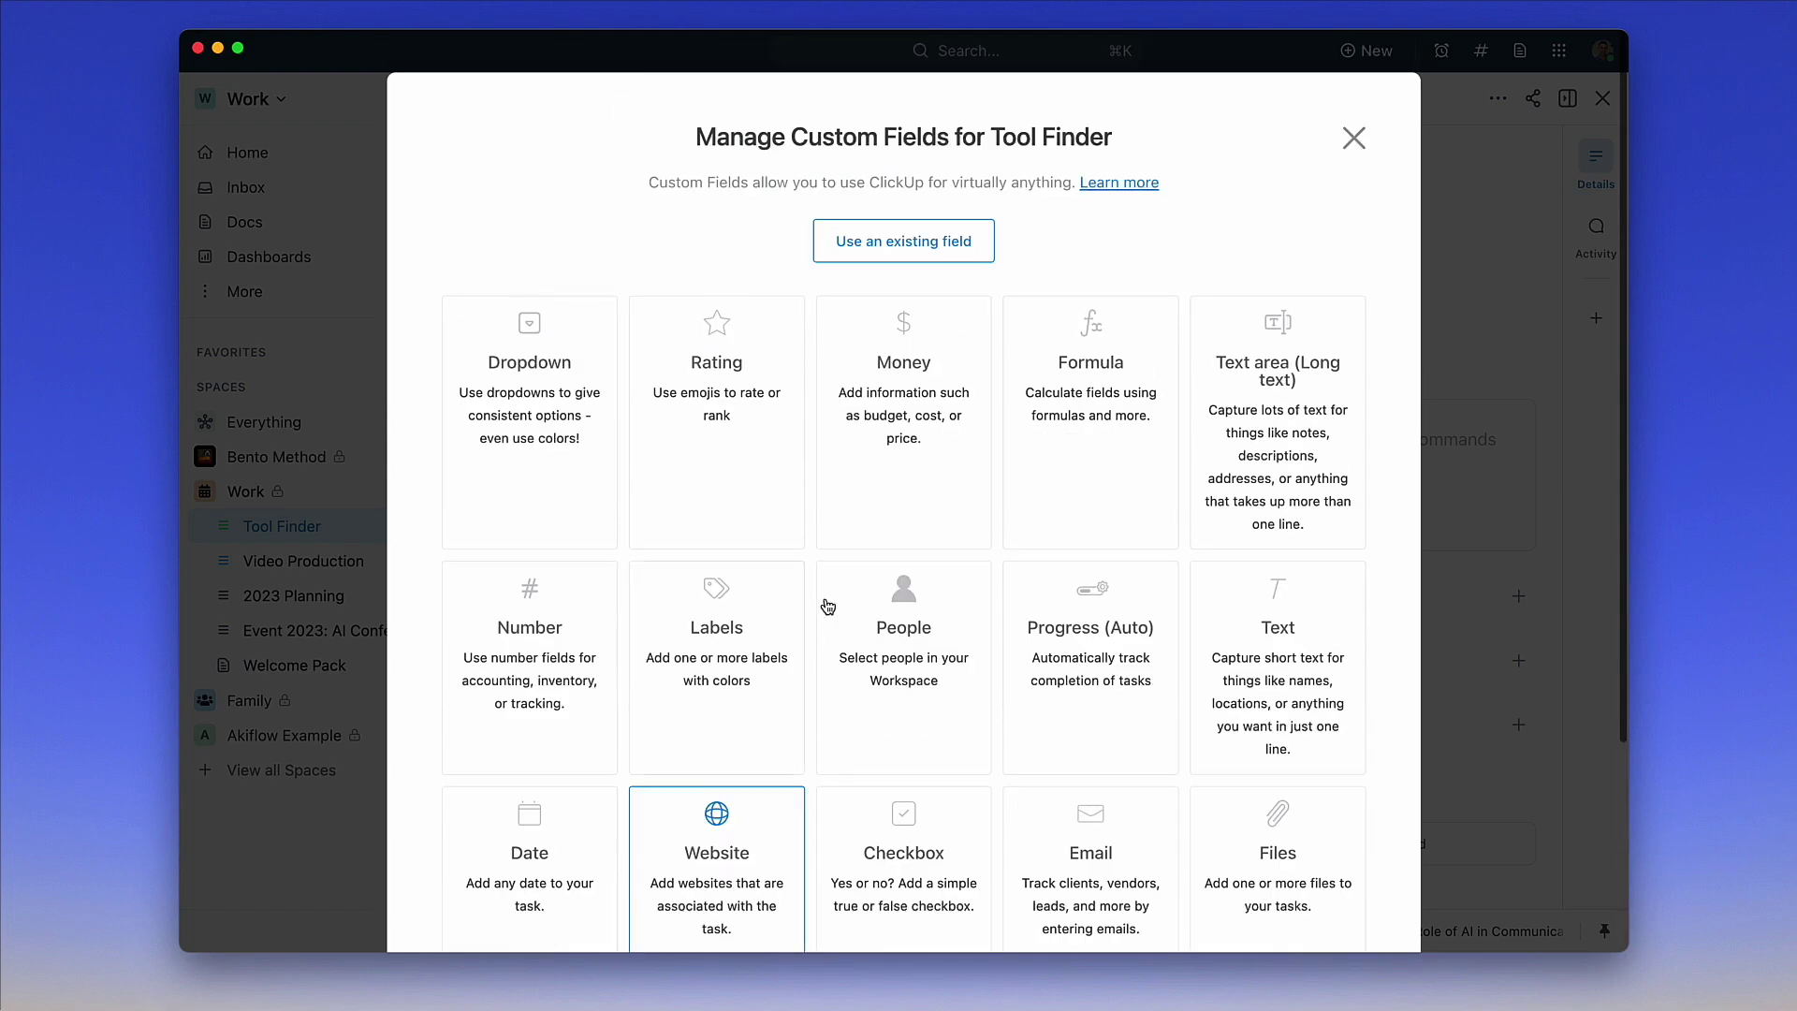
pyautogui.click(1354, 138)
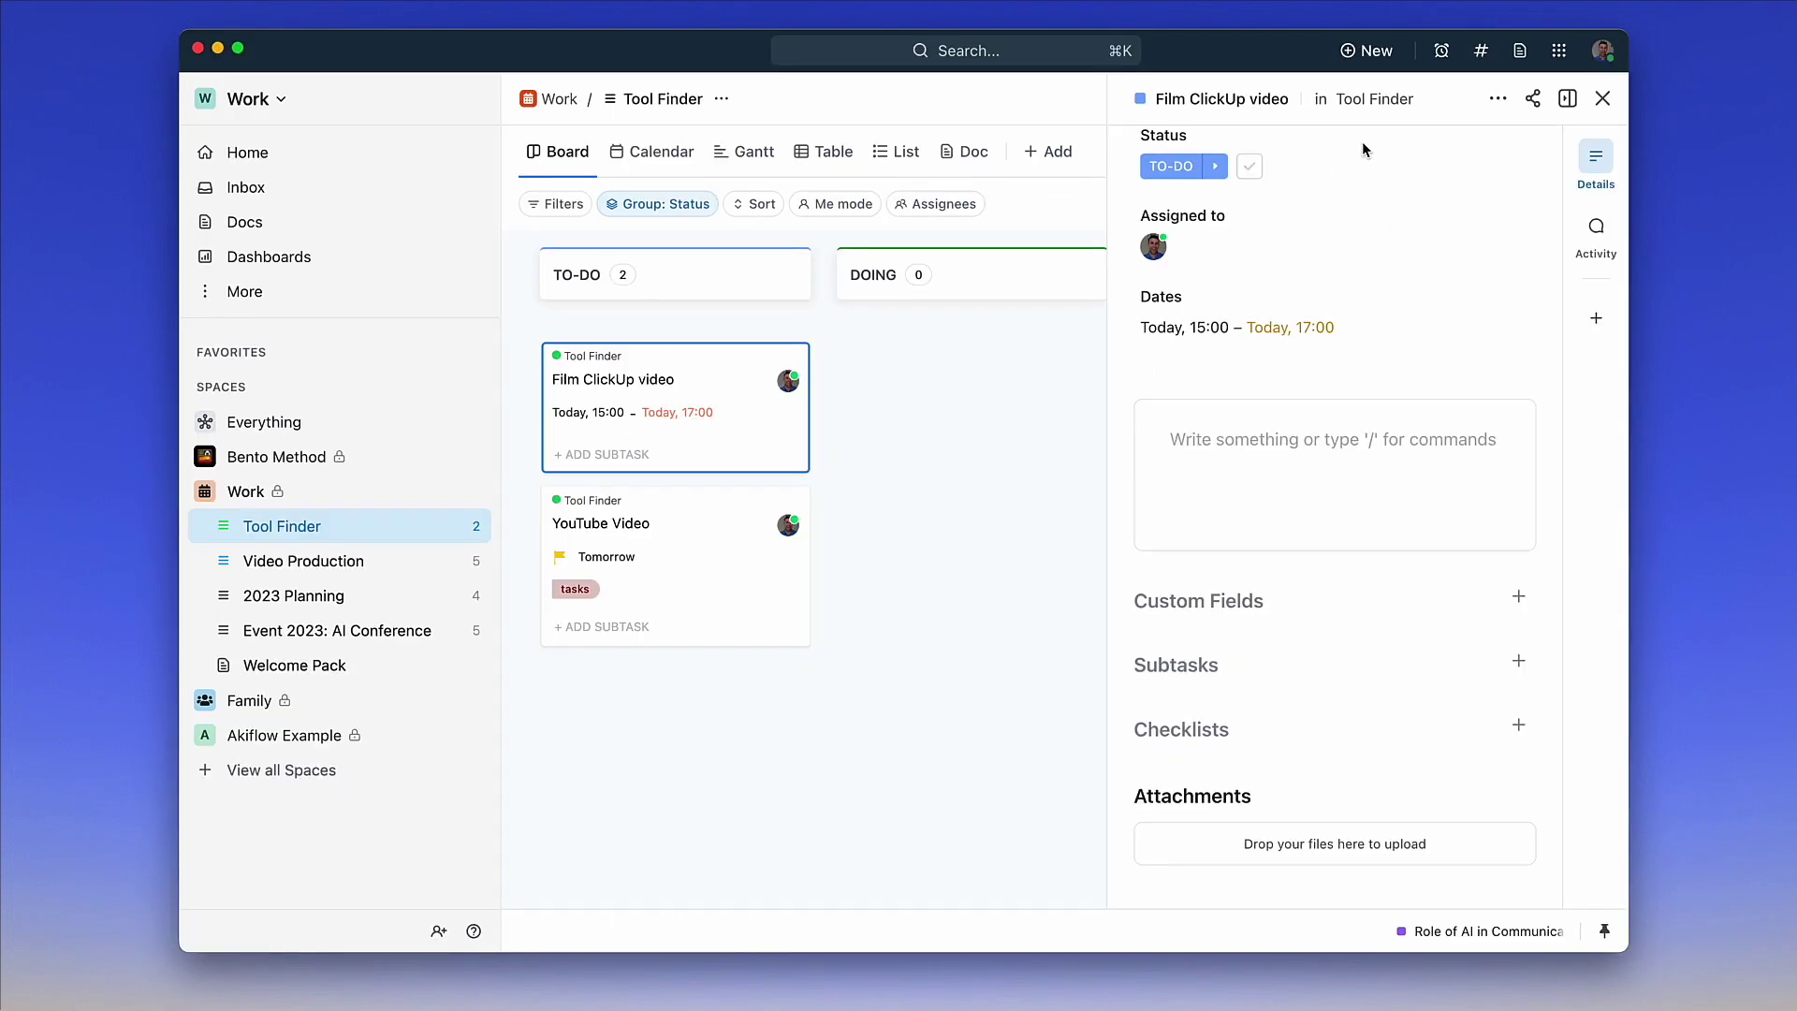
# Start a new subtask row on Film ClickUp video, then show the task's extra actions menu.
pyautogui.click(1518, 661)
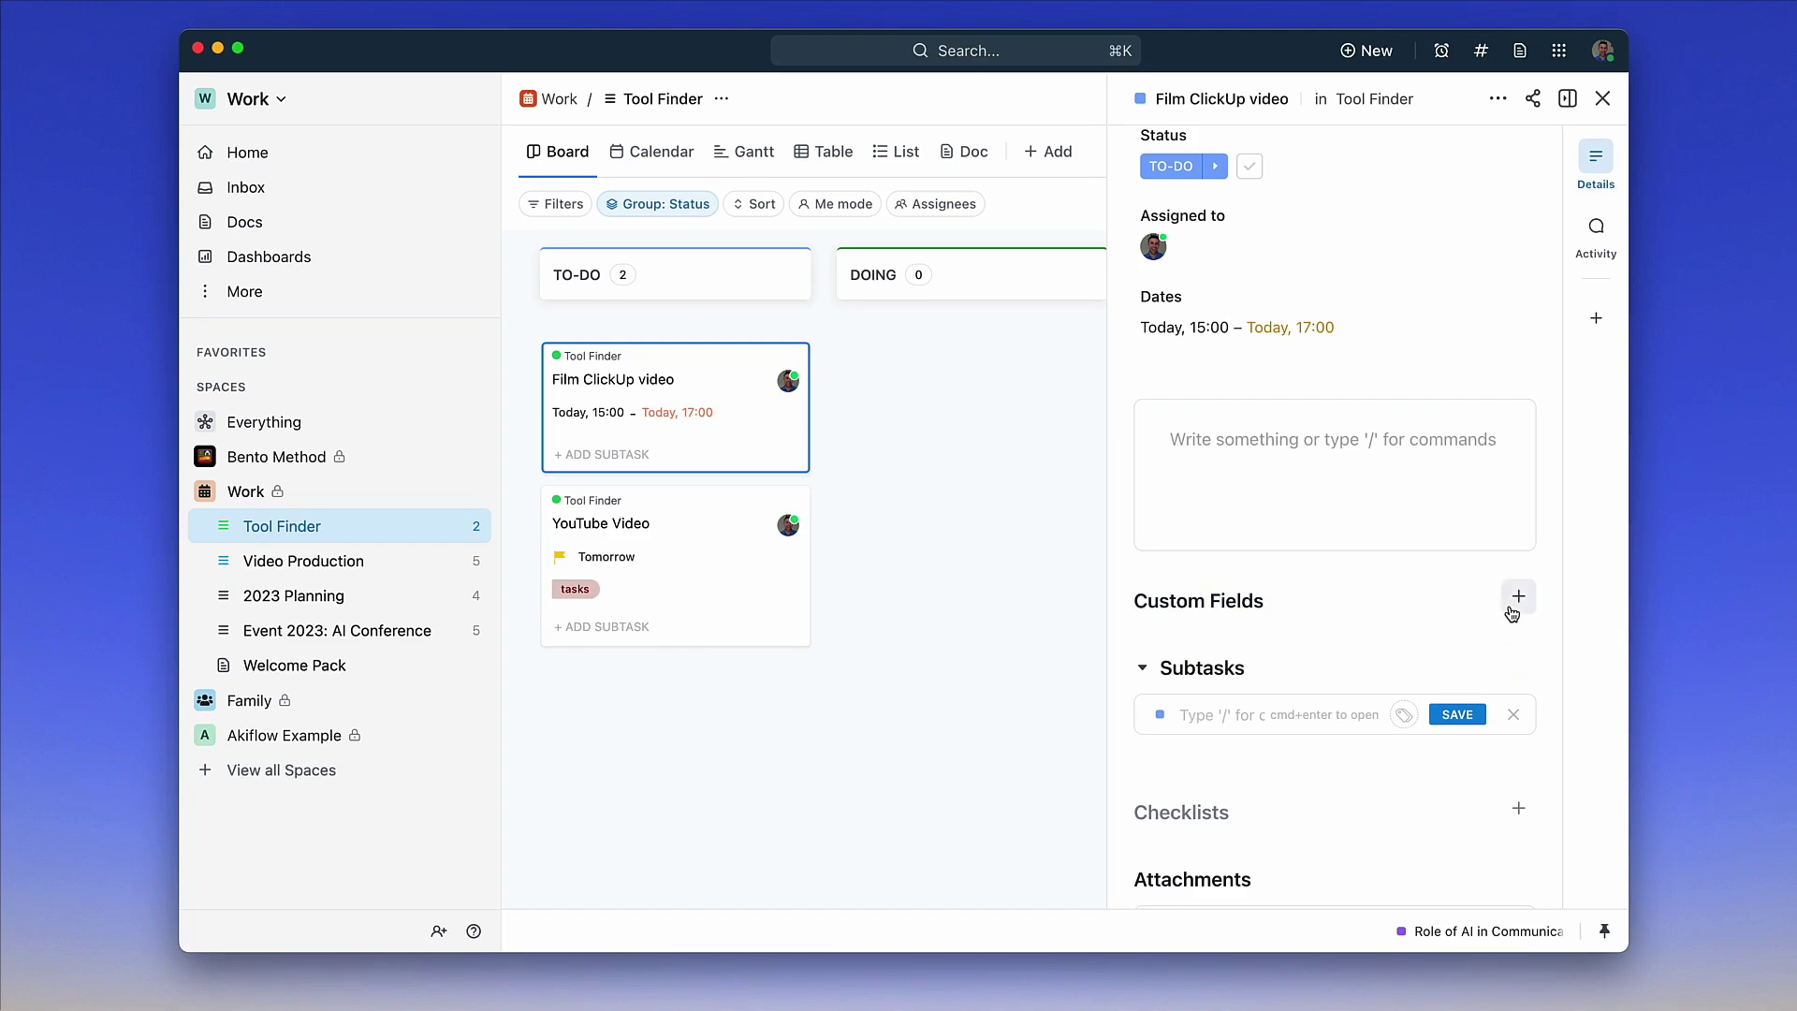
pyautogui.scroll(-3, 1329, 447)
pyautogui.scroll(5, 1329, 448)
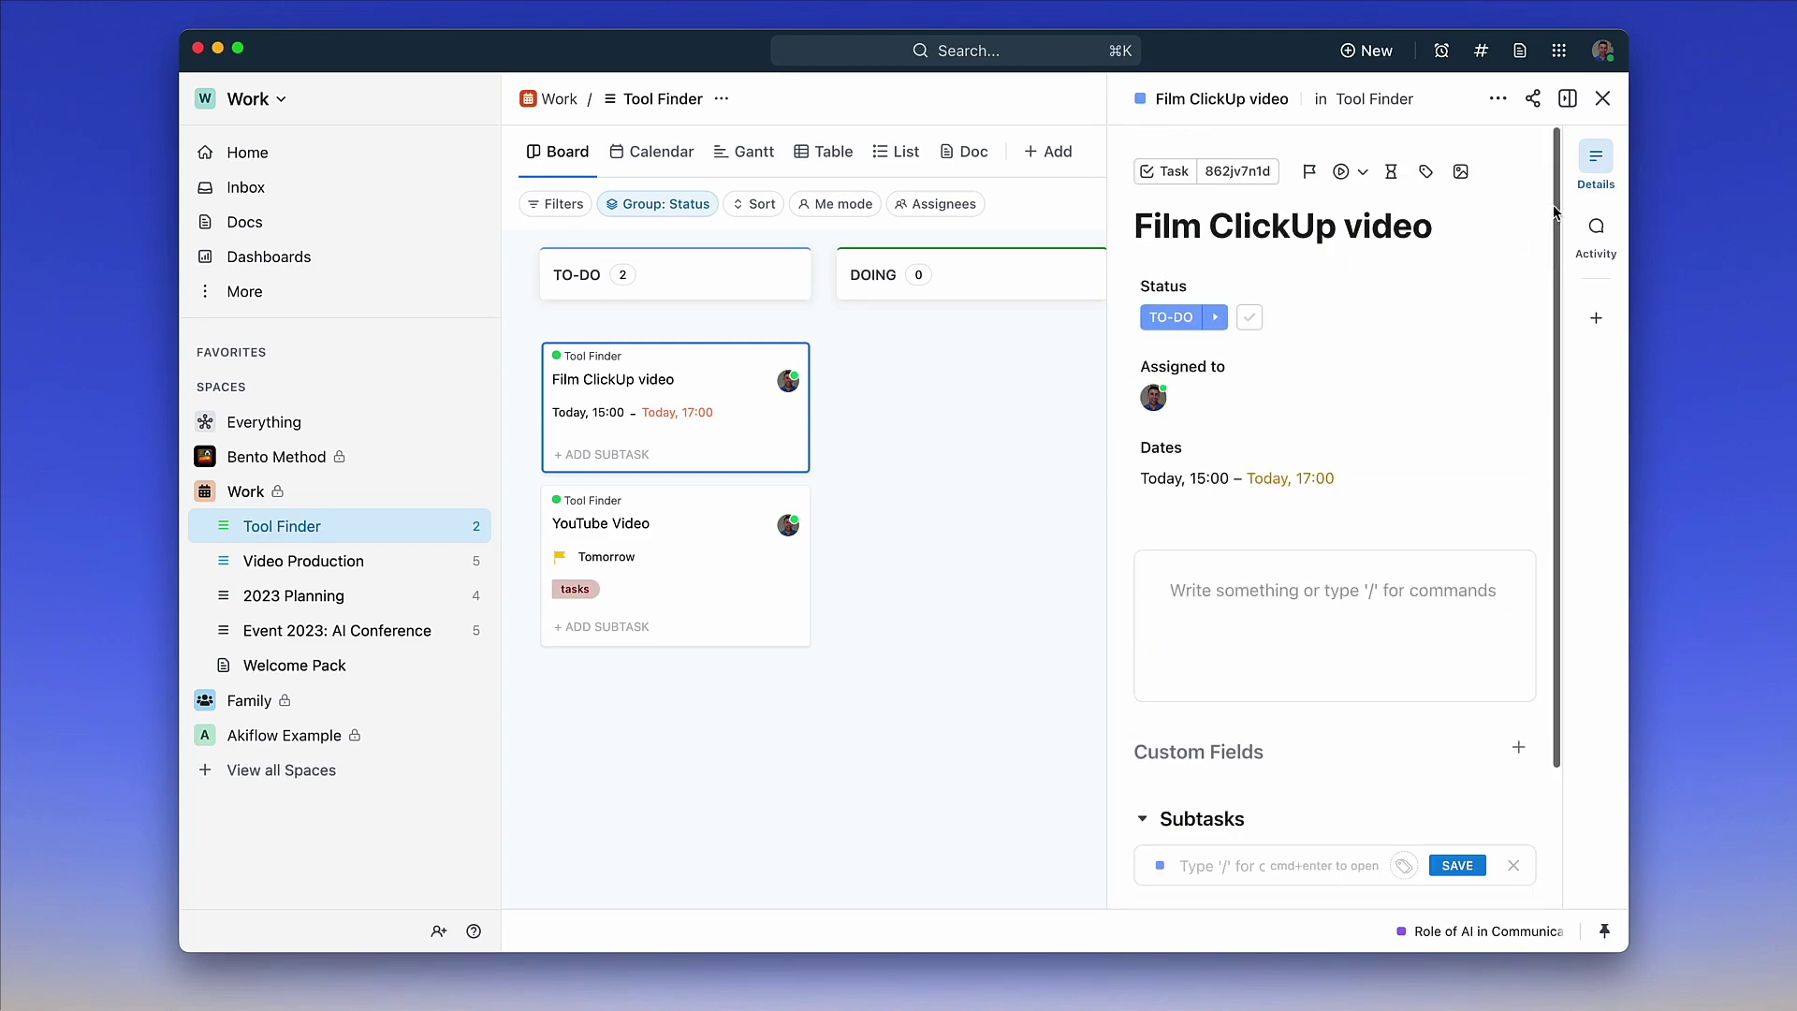
pyautogui.click(1498, 98)
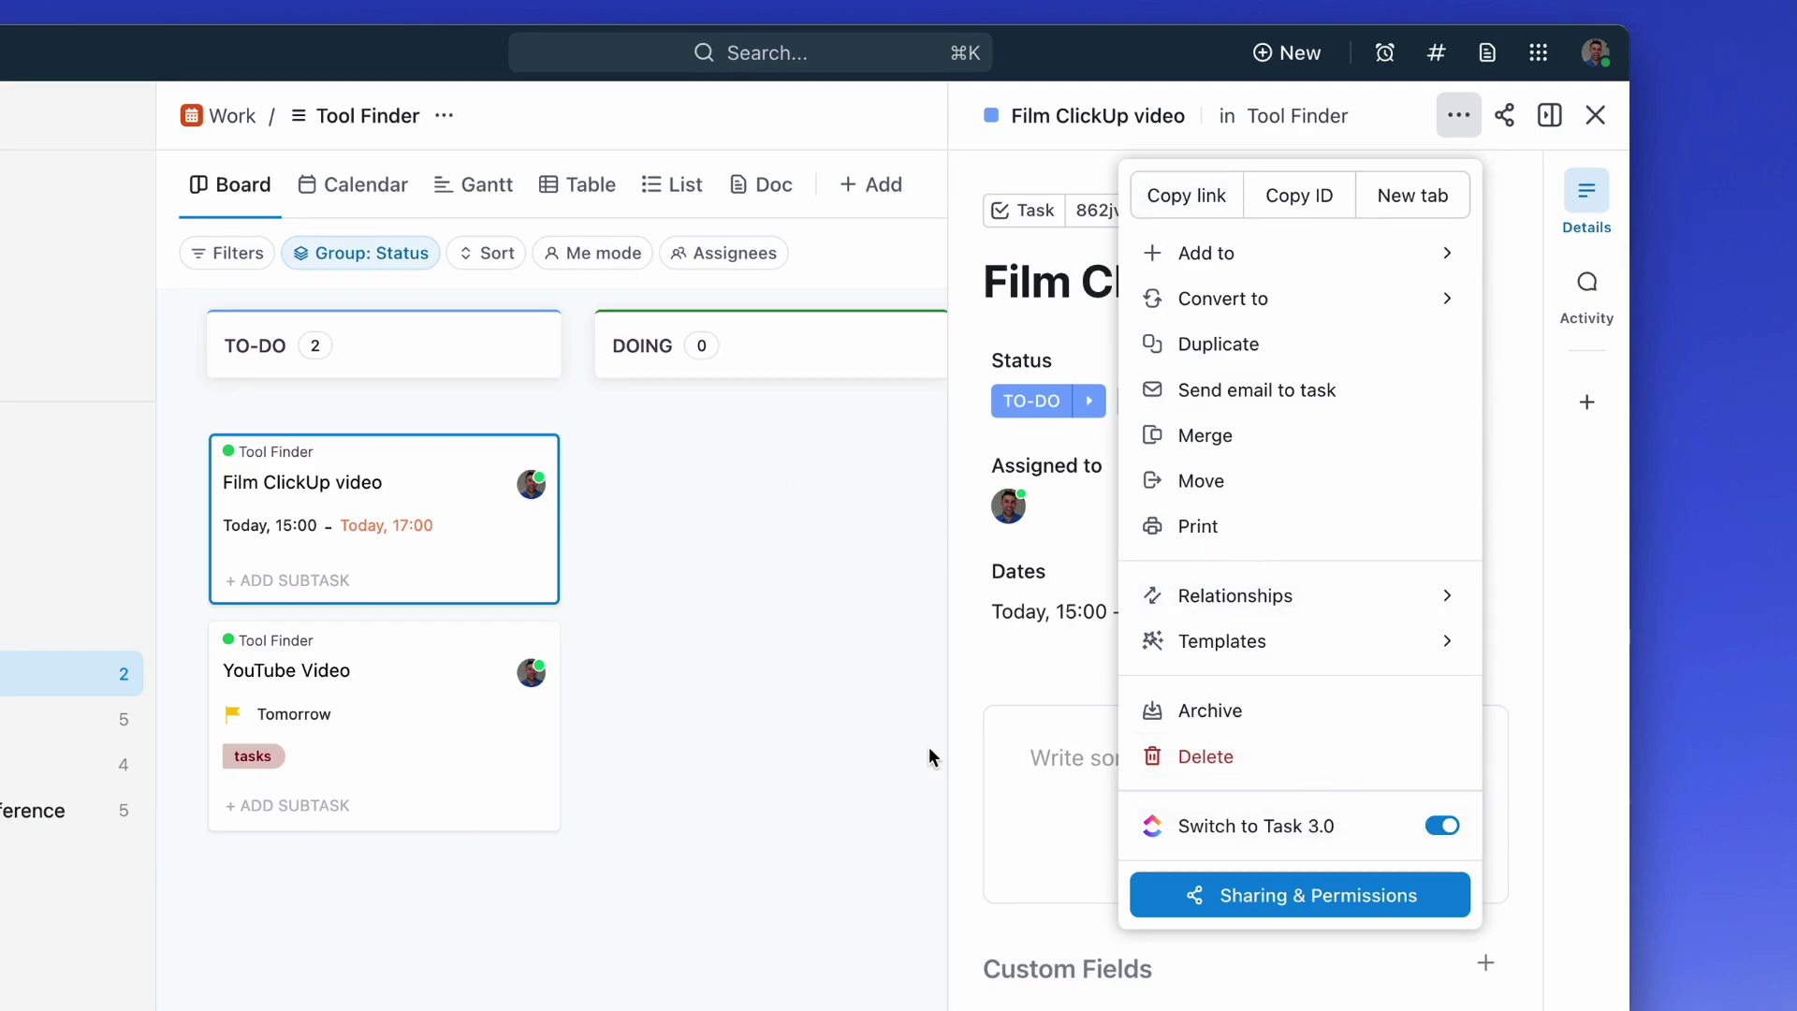
# Close the actions menu and task panel, switch Tool Finder to List view, and check its settings.
pyautogui.click(822, 672)
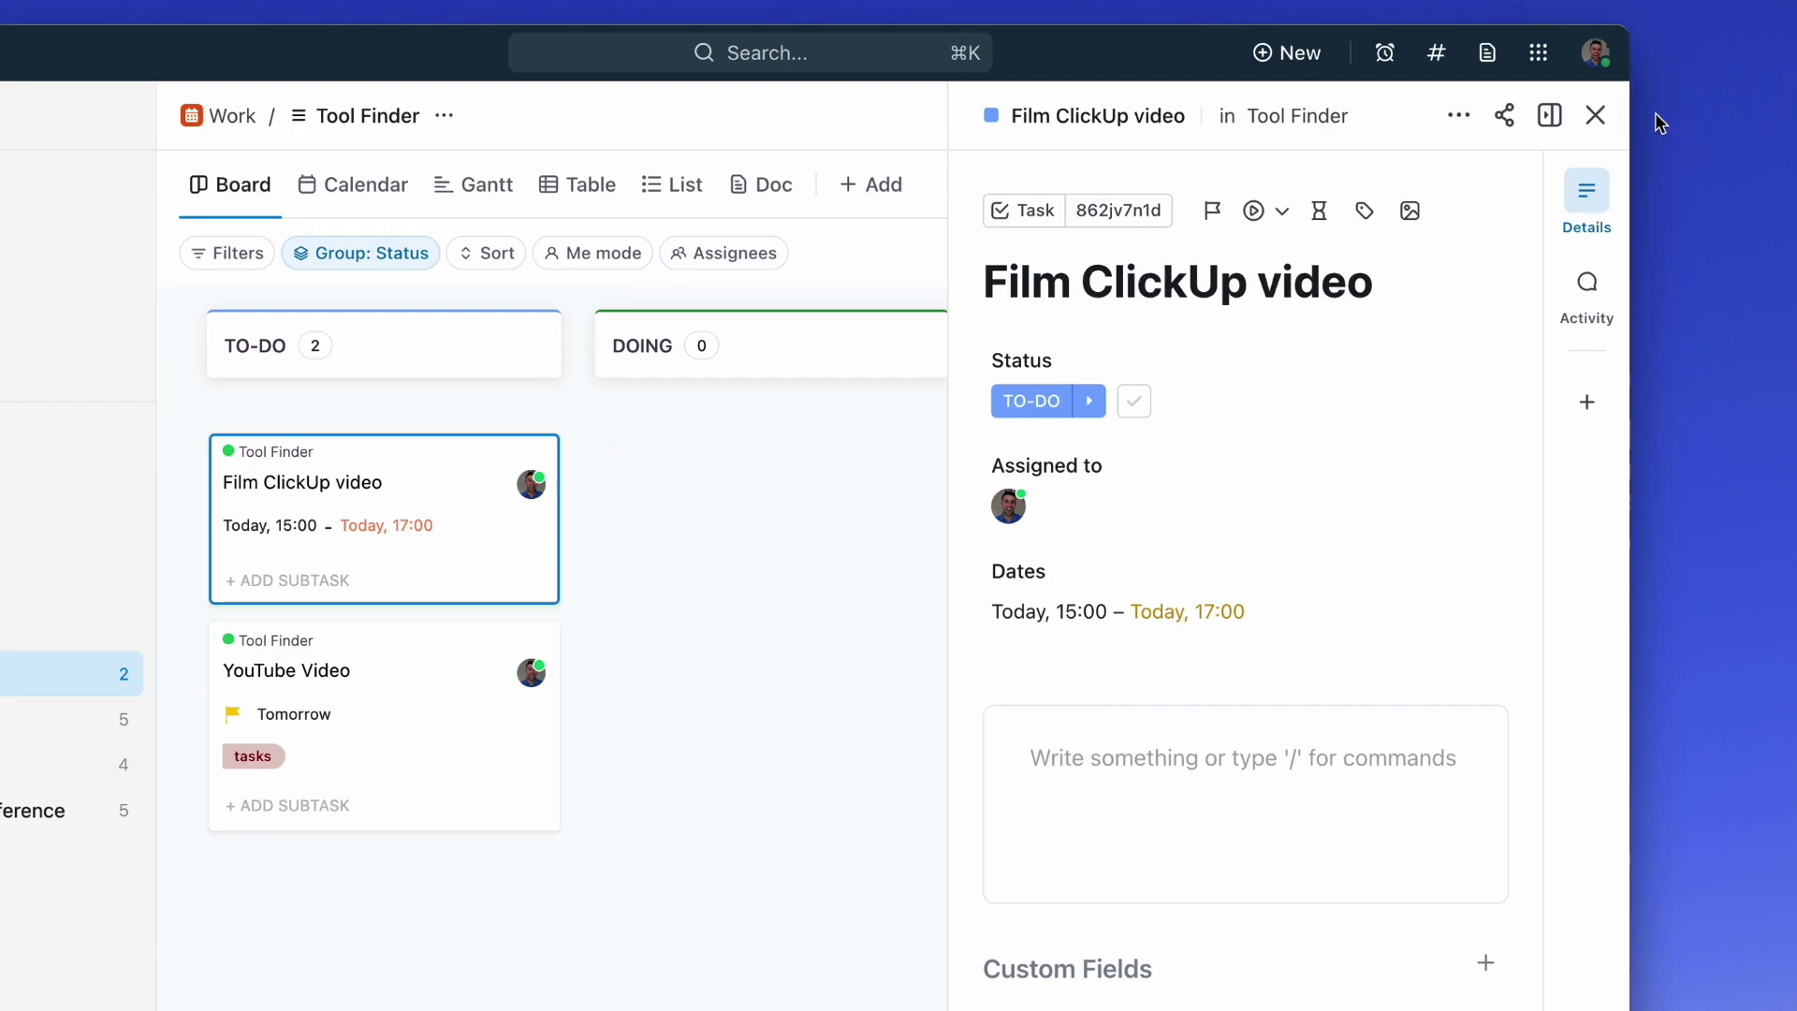
pyautogui.click(1595, 117)
pyautogui.click(679, 186)
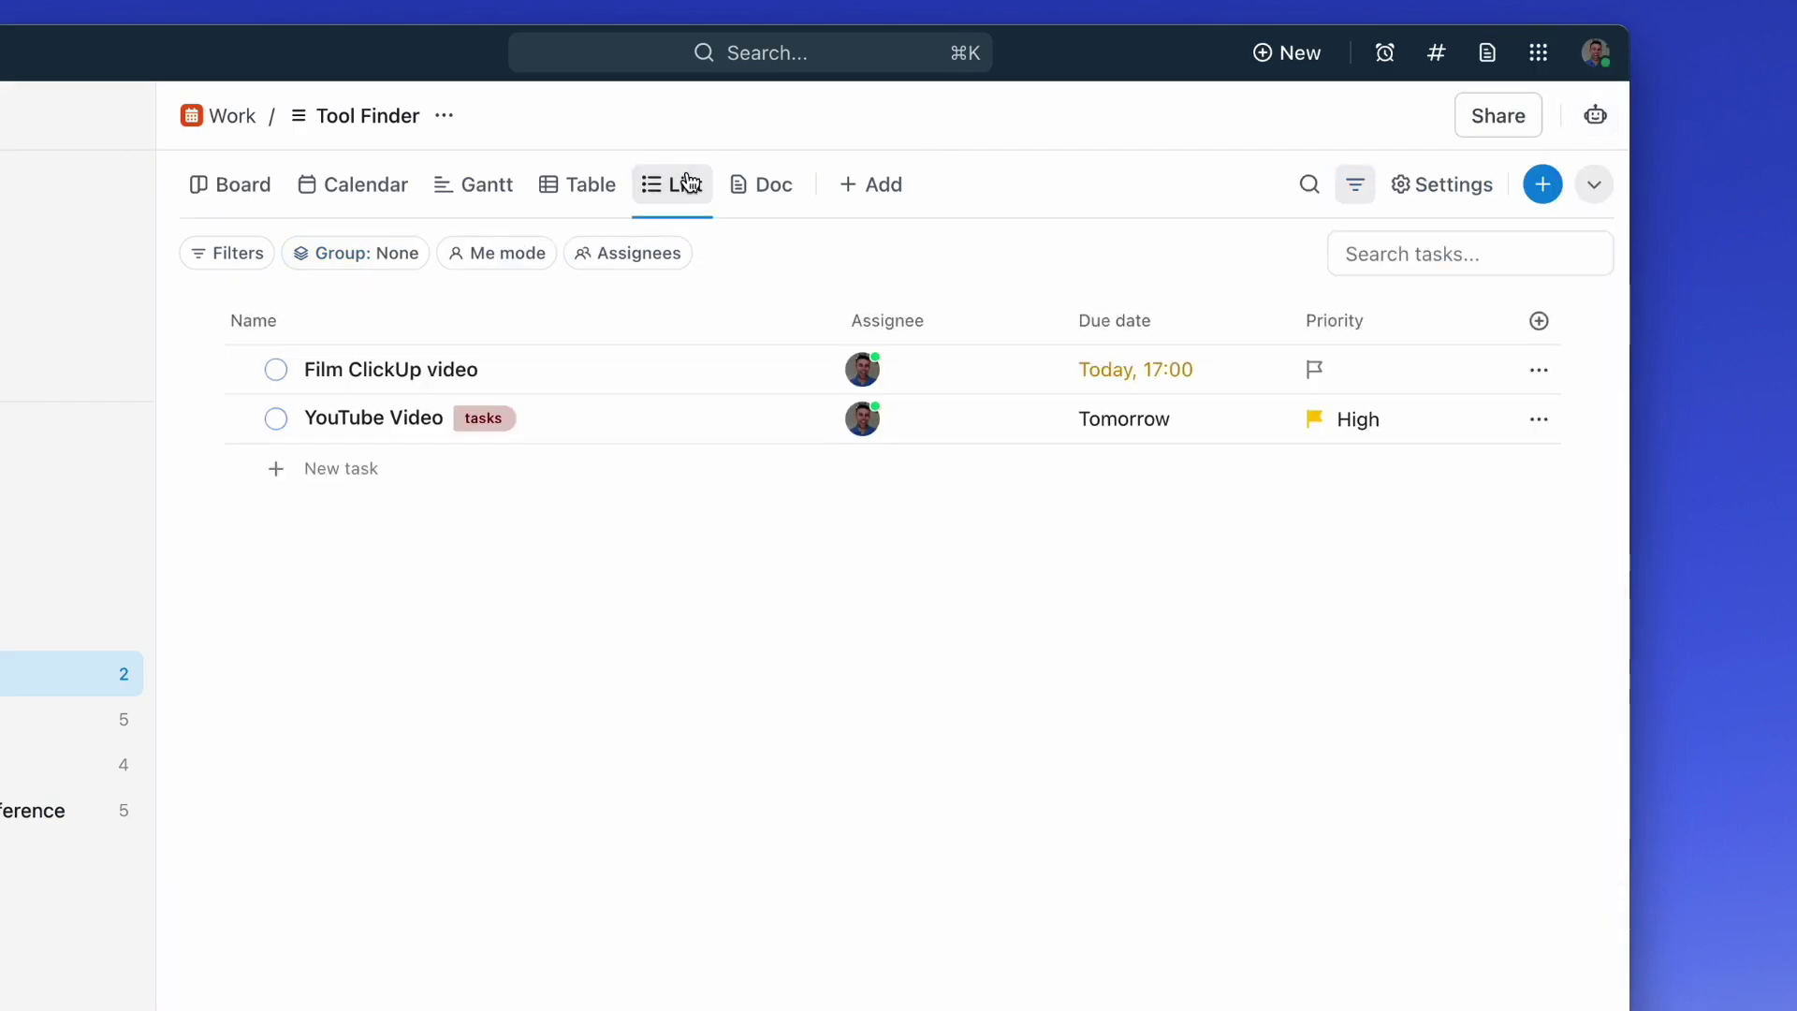
pyautogui.click(1413, 183)
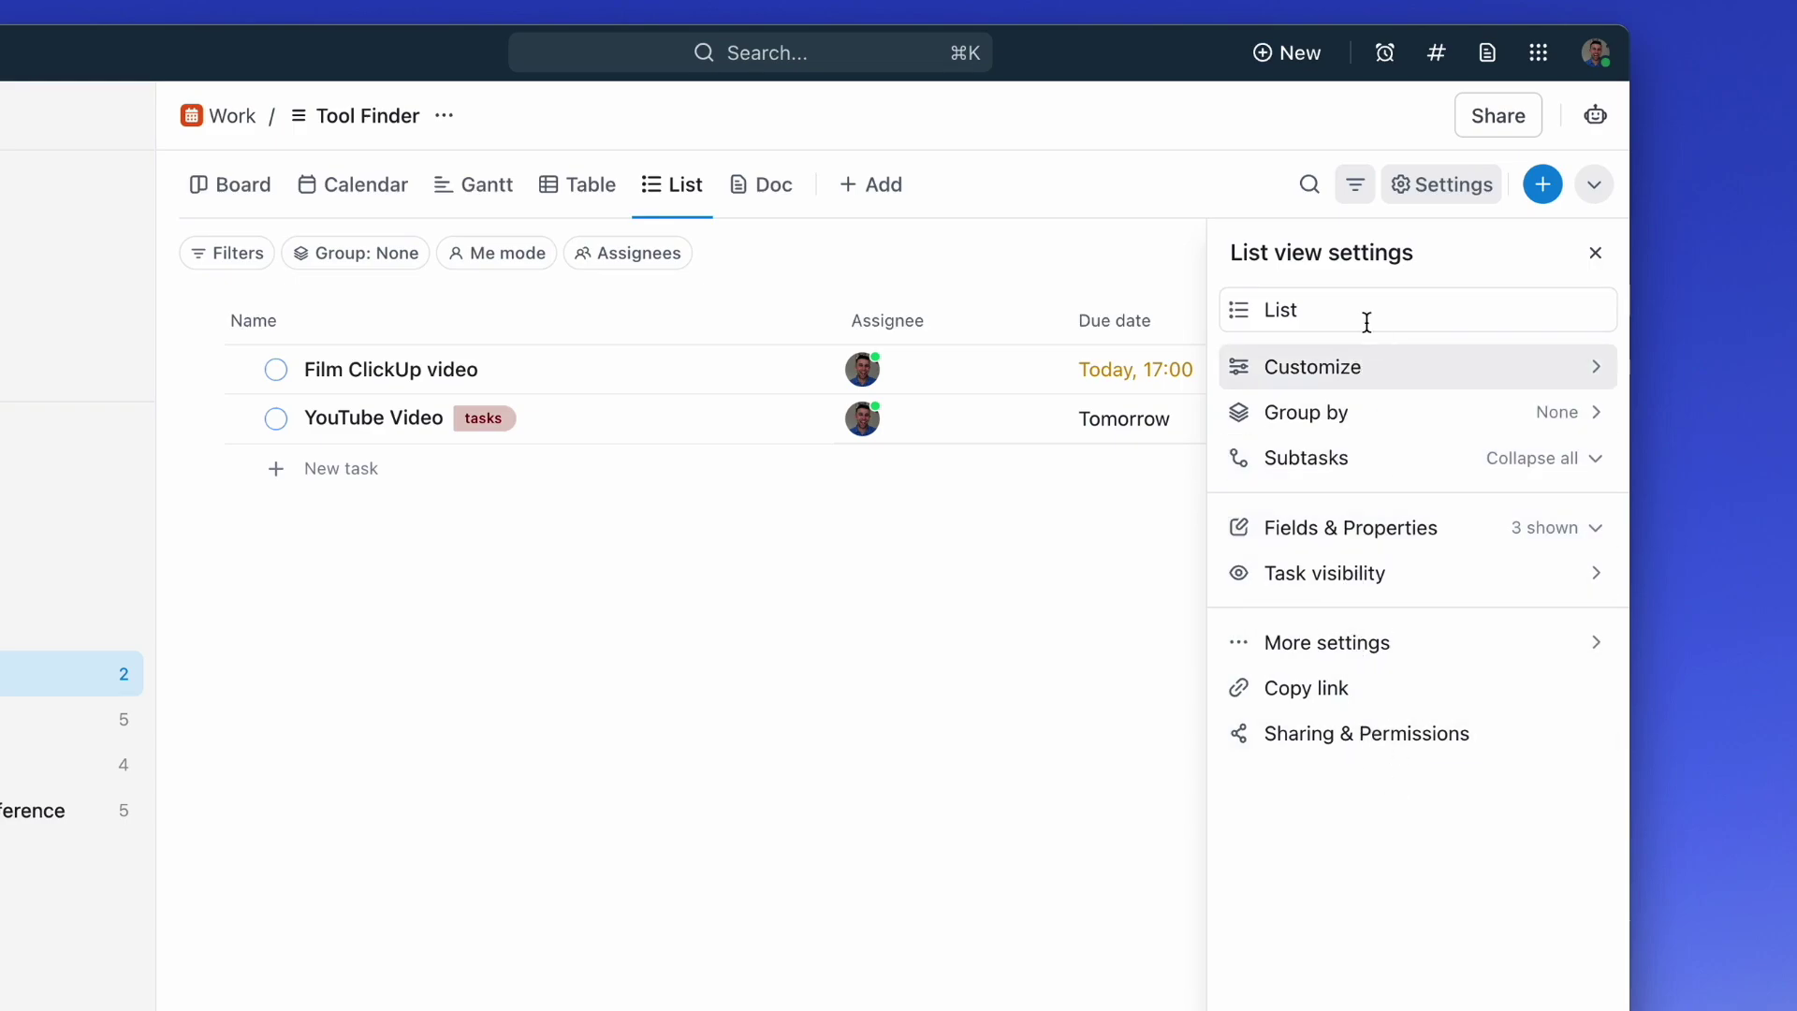
pyautogui.click(1595, 253)
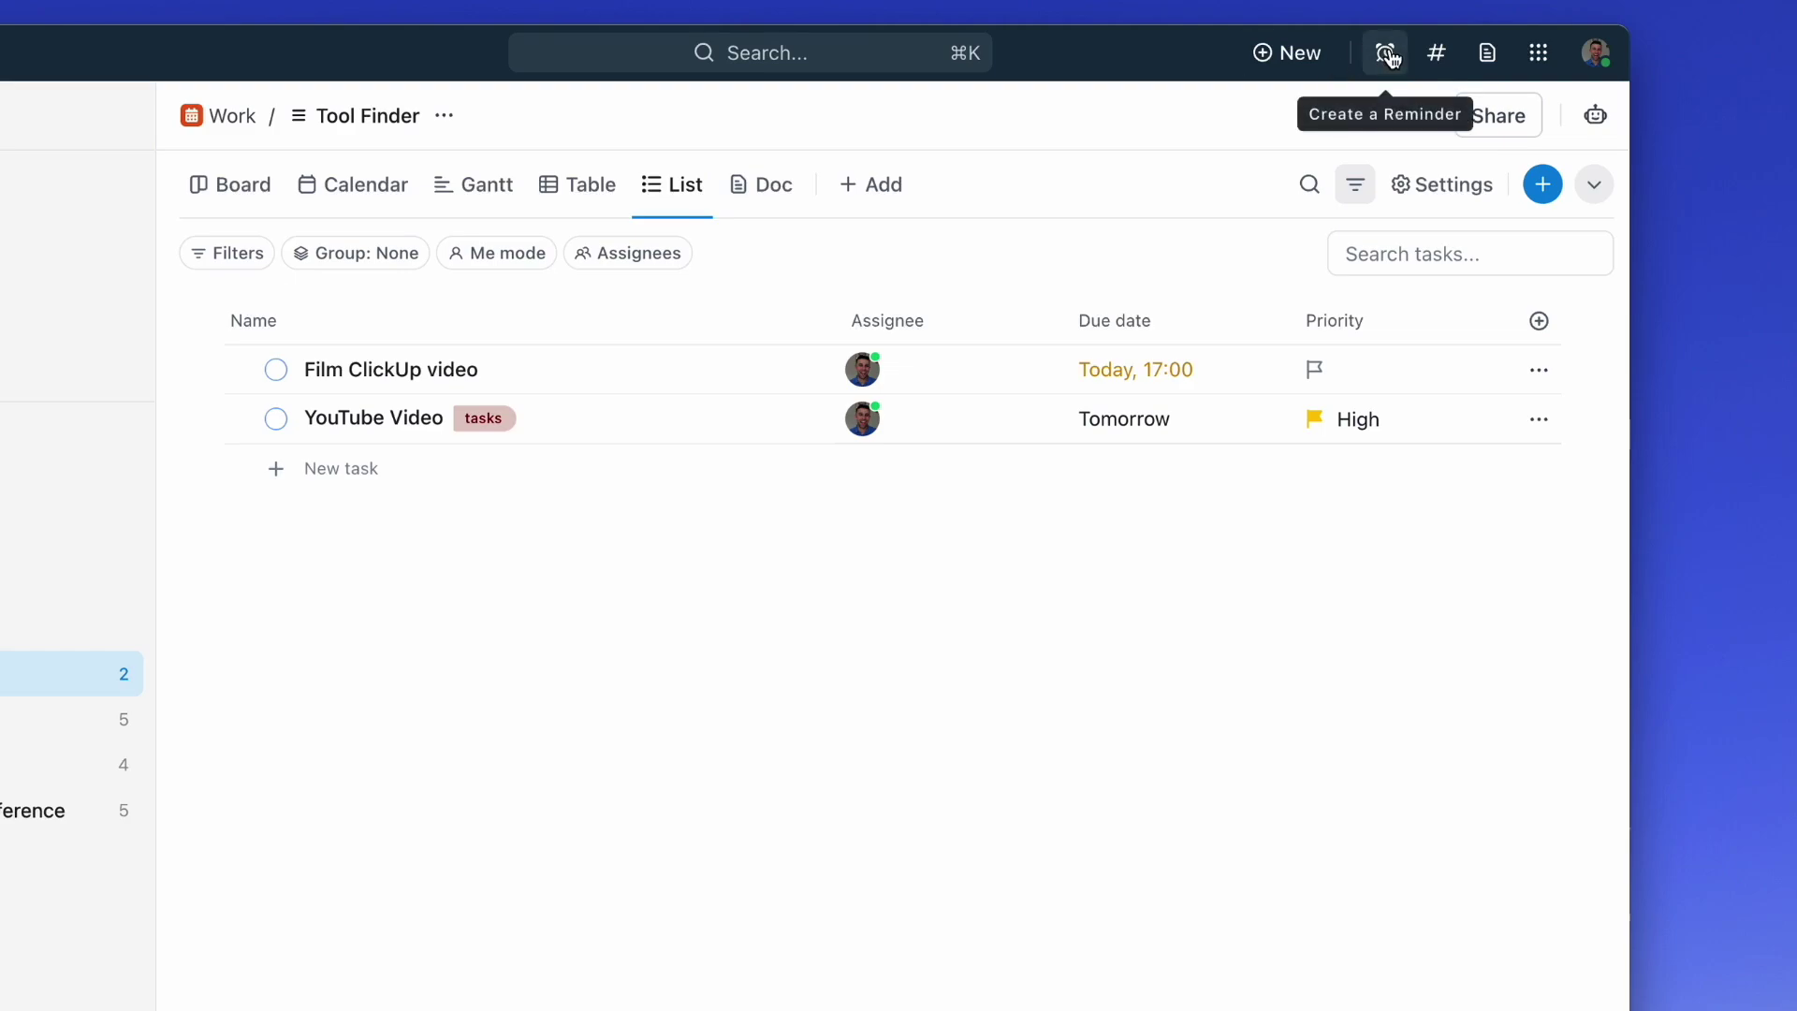
# Pin My Tasks to the top bar from Quick Actions, then view and close My Work.
pyautogui.click(1538, 53)
pyautogui.click(1462, 138)
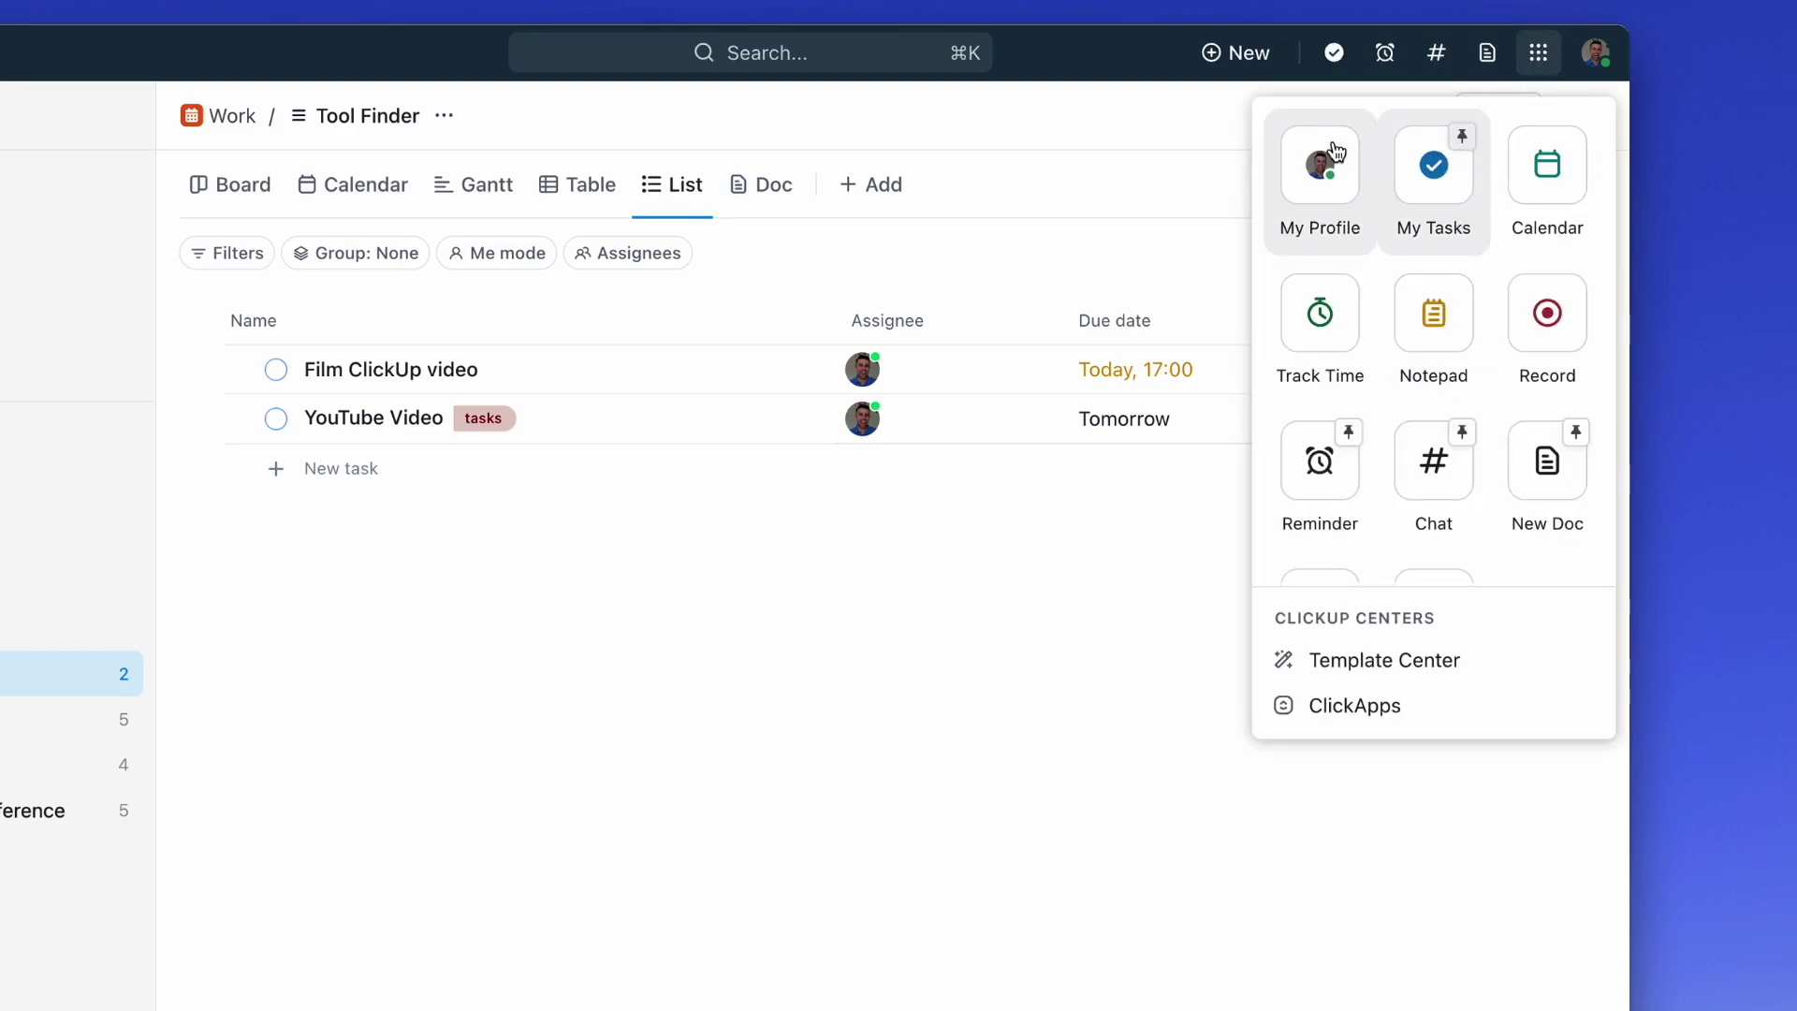
pyautogui.click(1200, 108)
pyautogui.click(1334, 52)
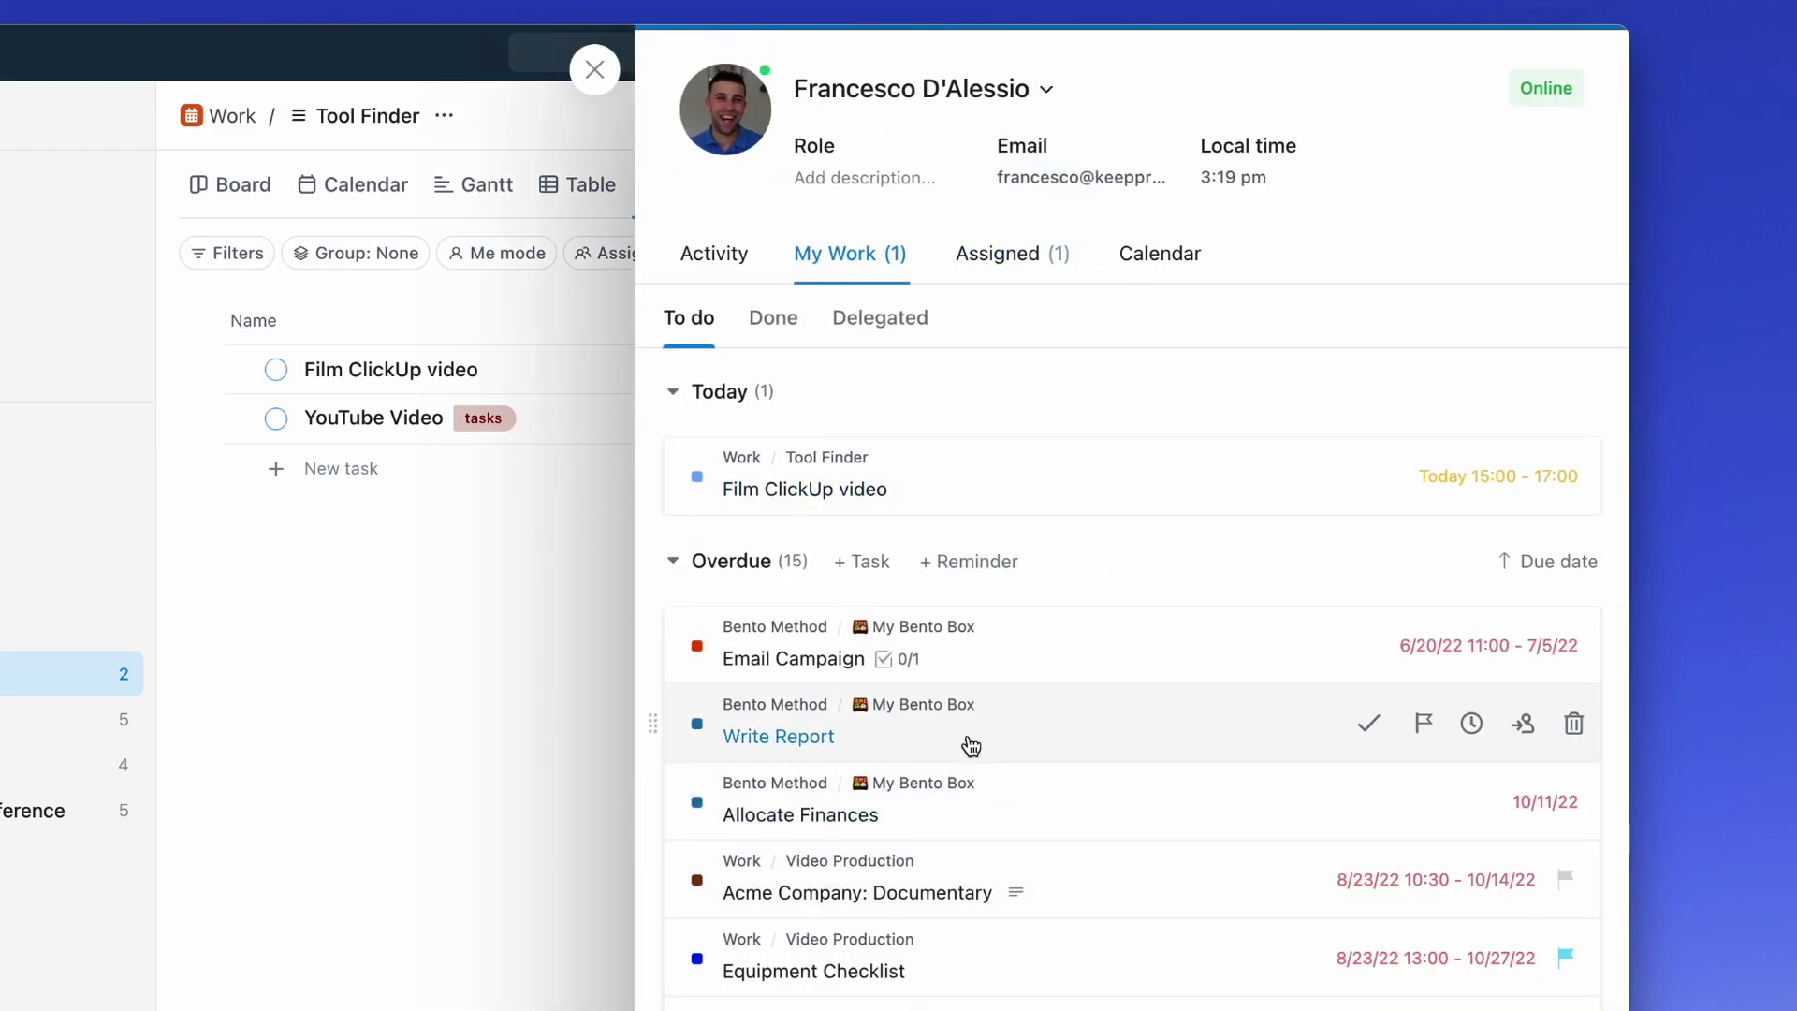
pyautogui.scroll(-5, 963, 742)
pyautogui.scroll(5, 963, 742)
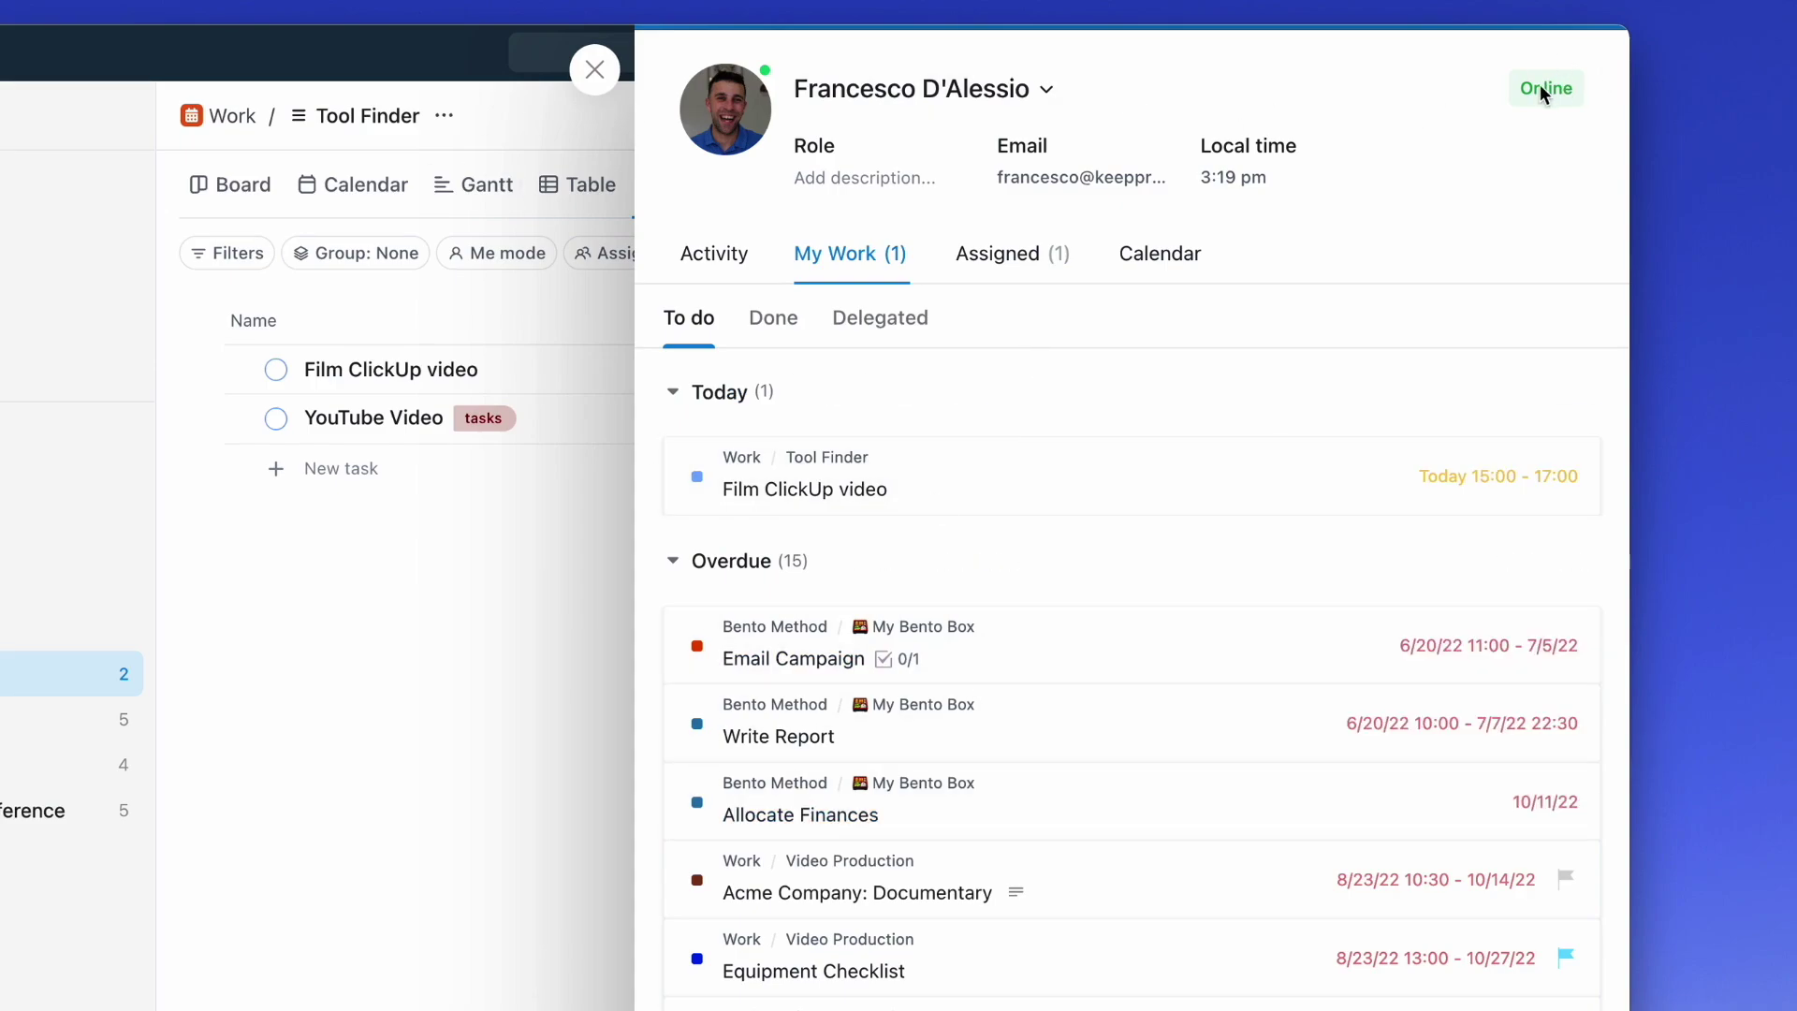
pyautogui.click(596, 73)
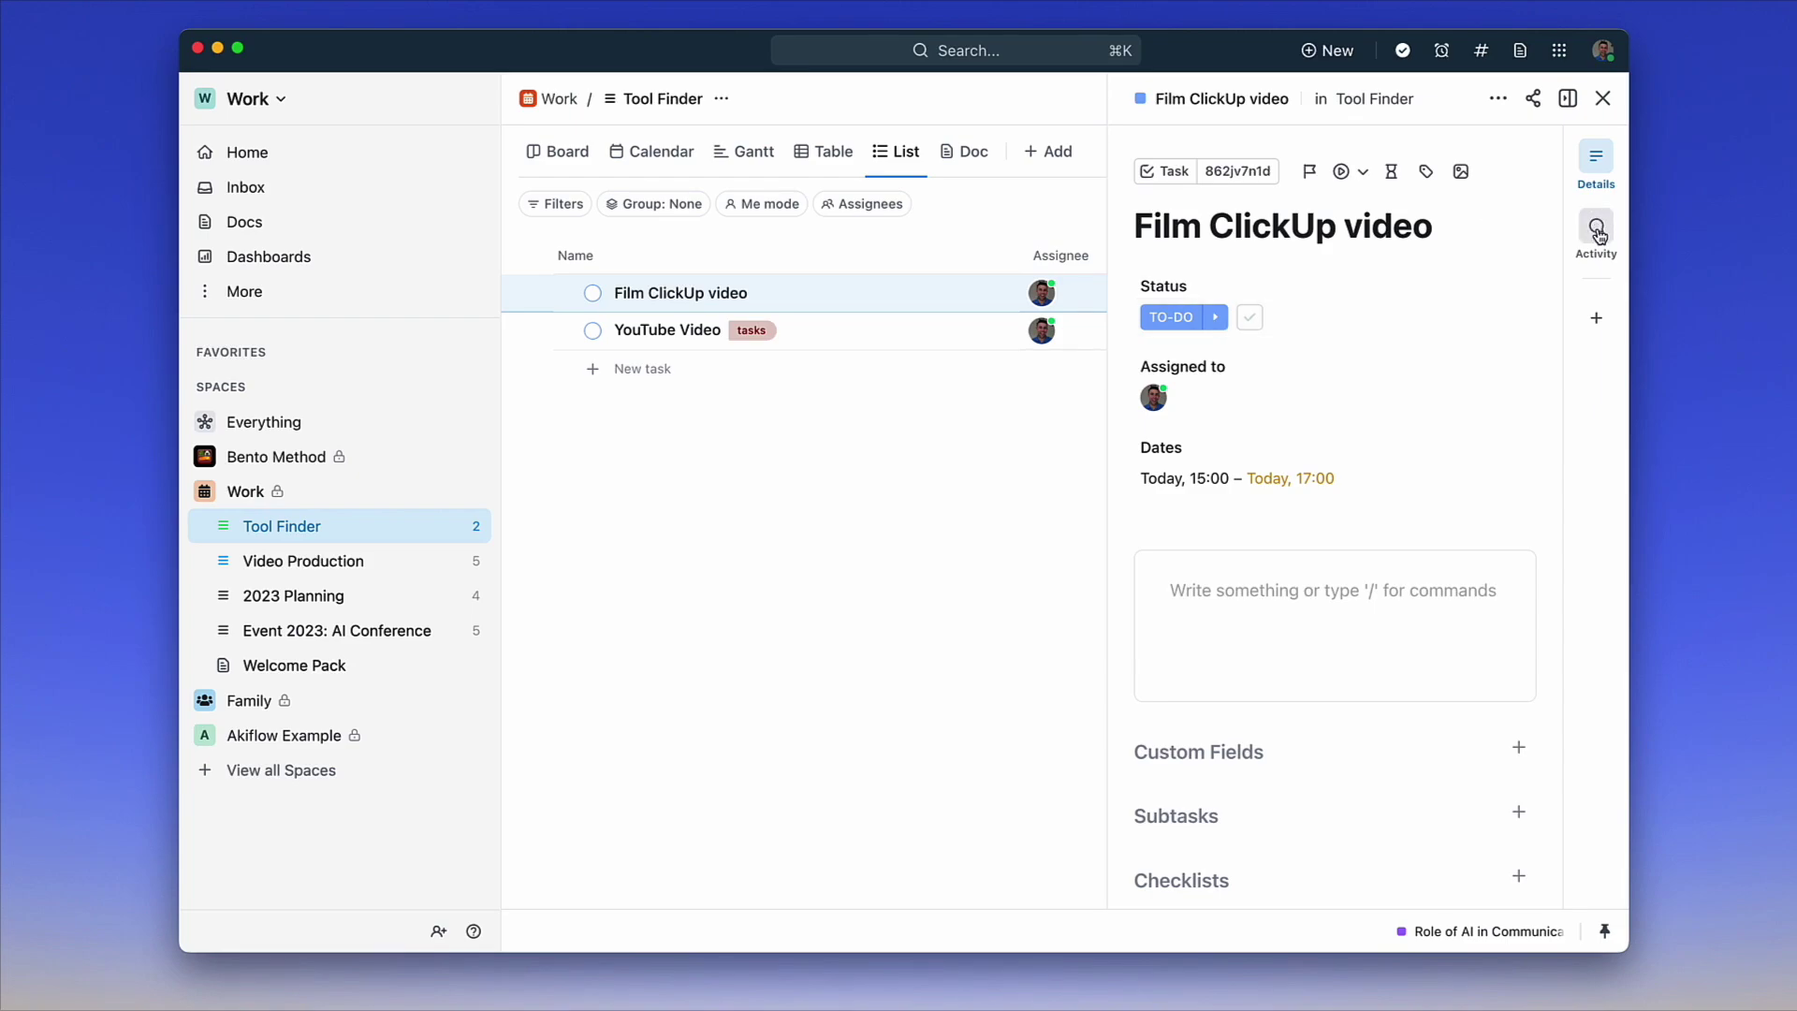
# Make Film ClickUp video wait on YouTube Video, check its activity, then go to the Work space.
pyautogui.click(1597, 319)
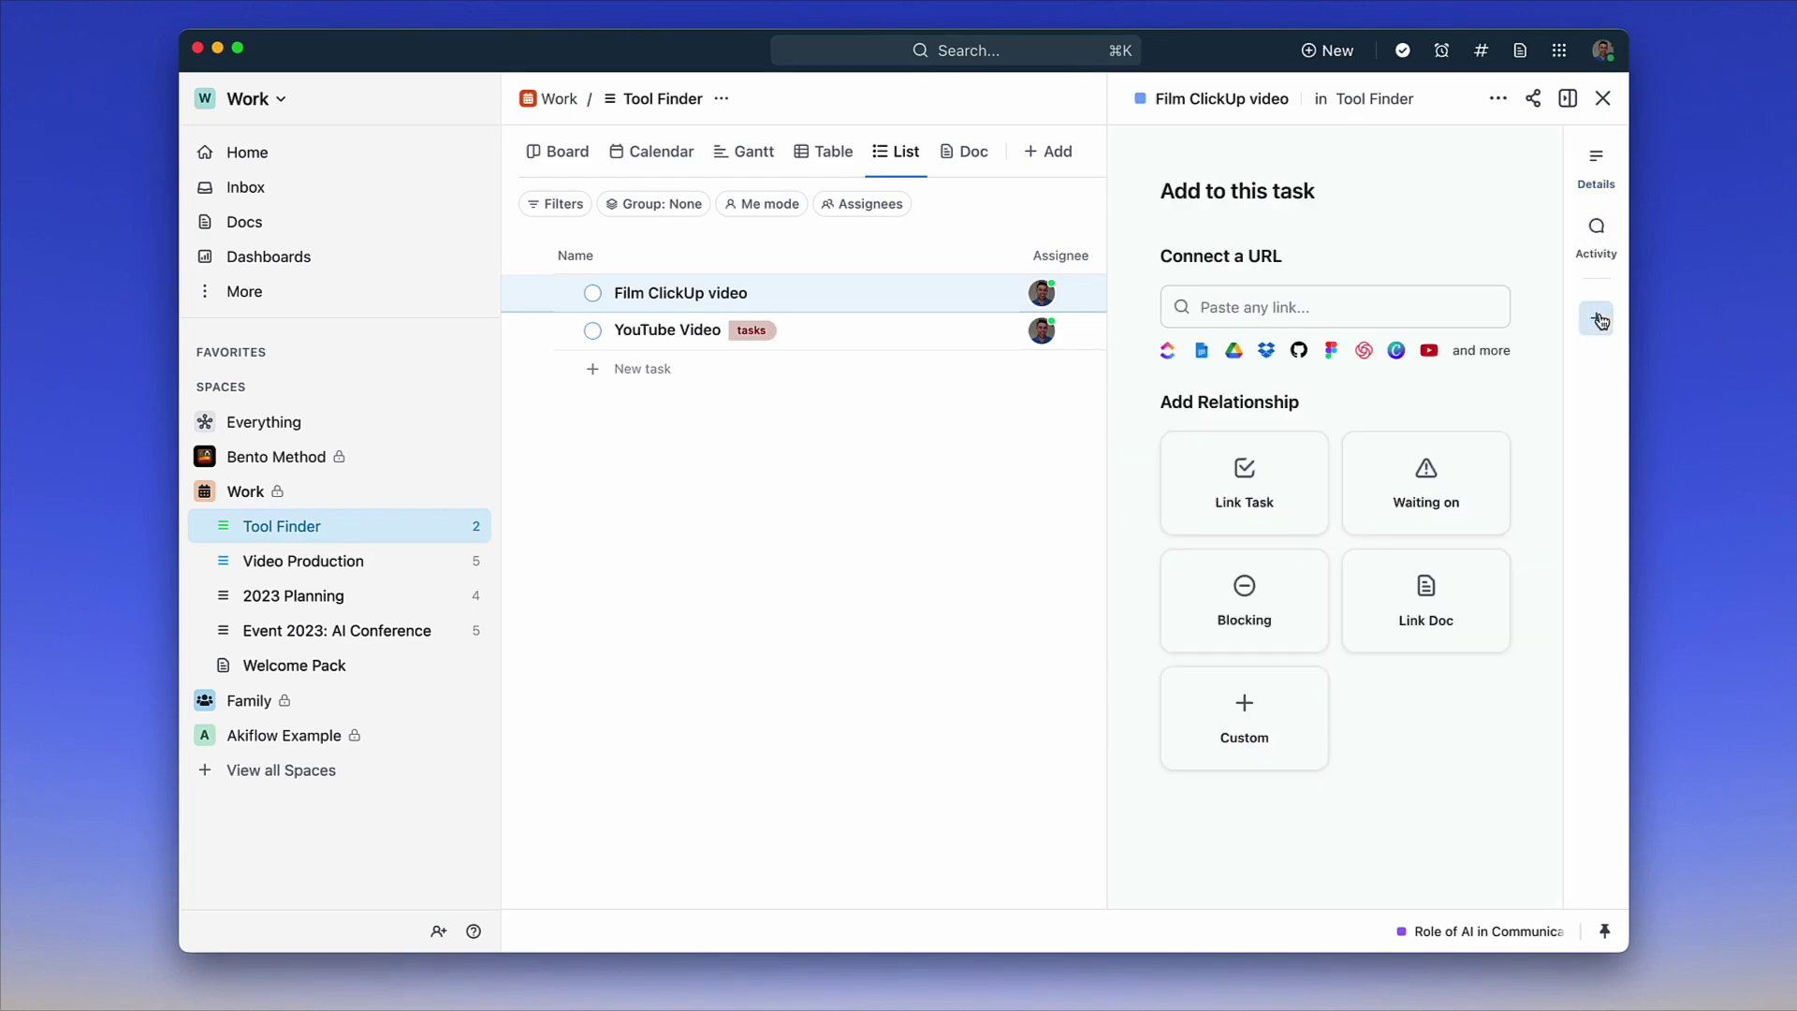
pyautogui.click(1468, 473)
pyautogui.click(1217, 647)
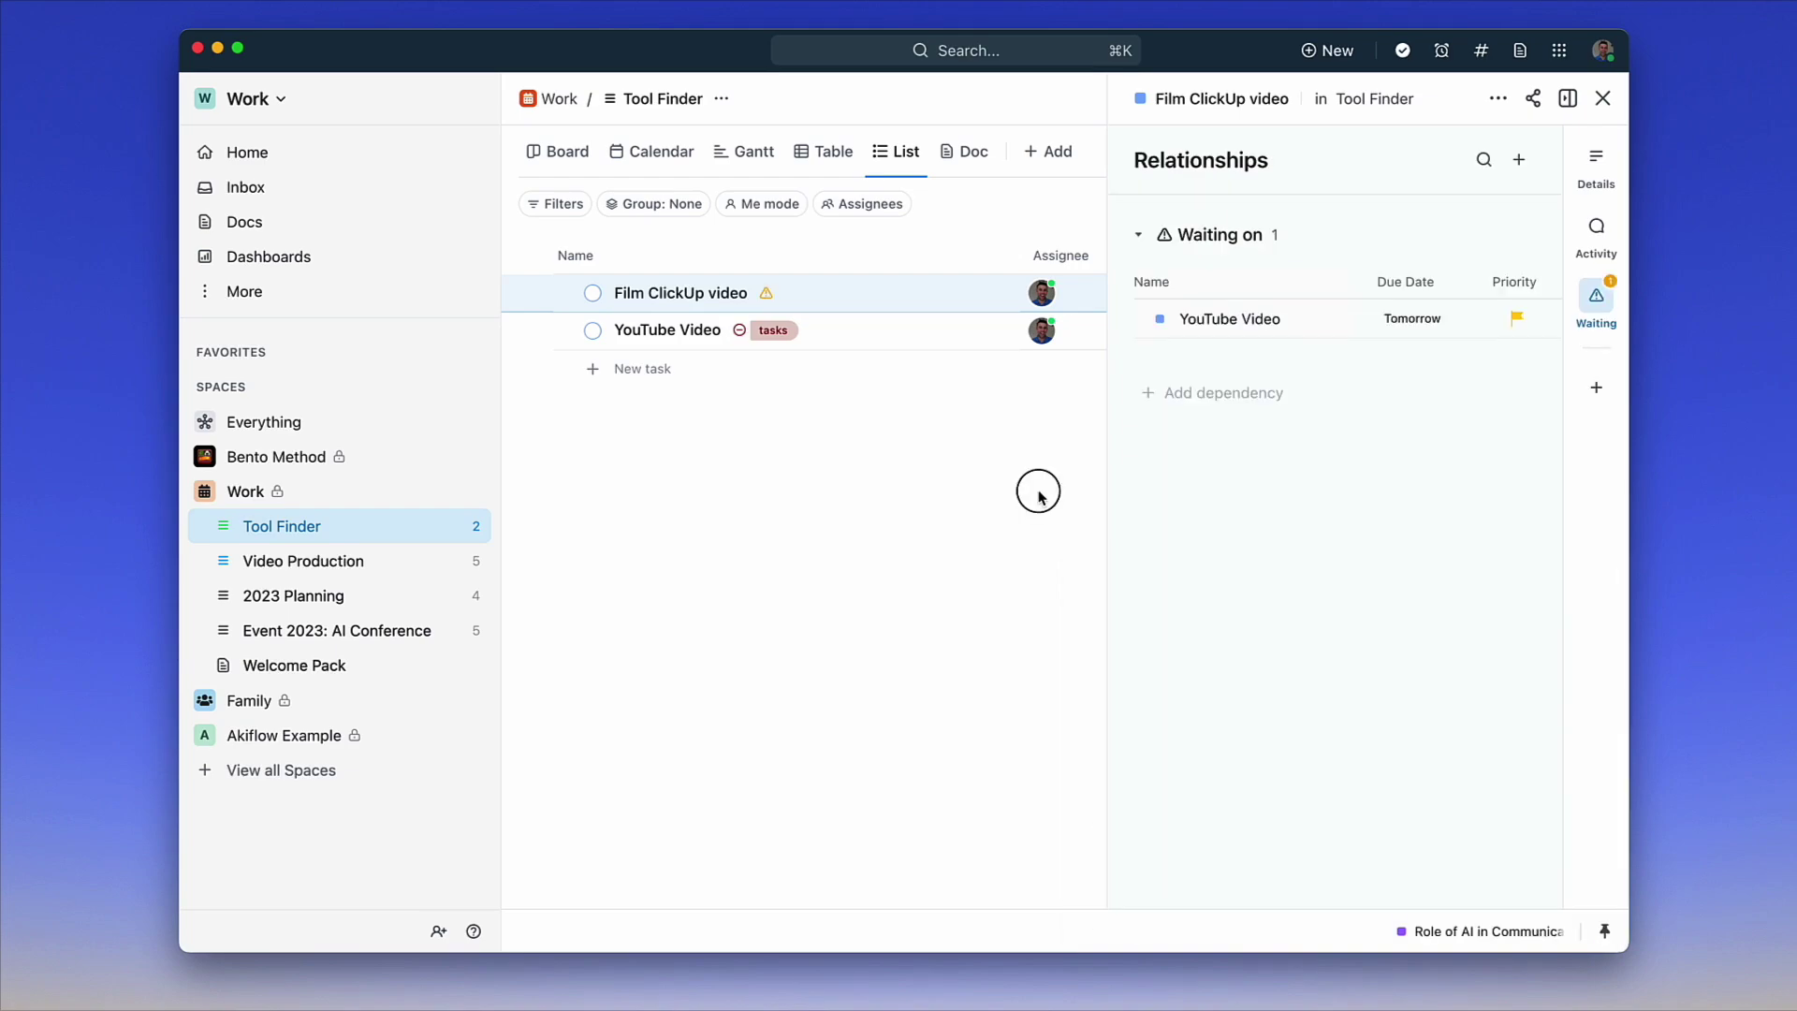
pyautogui.click(1594, 233)
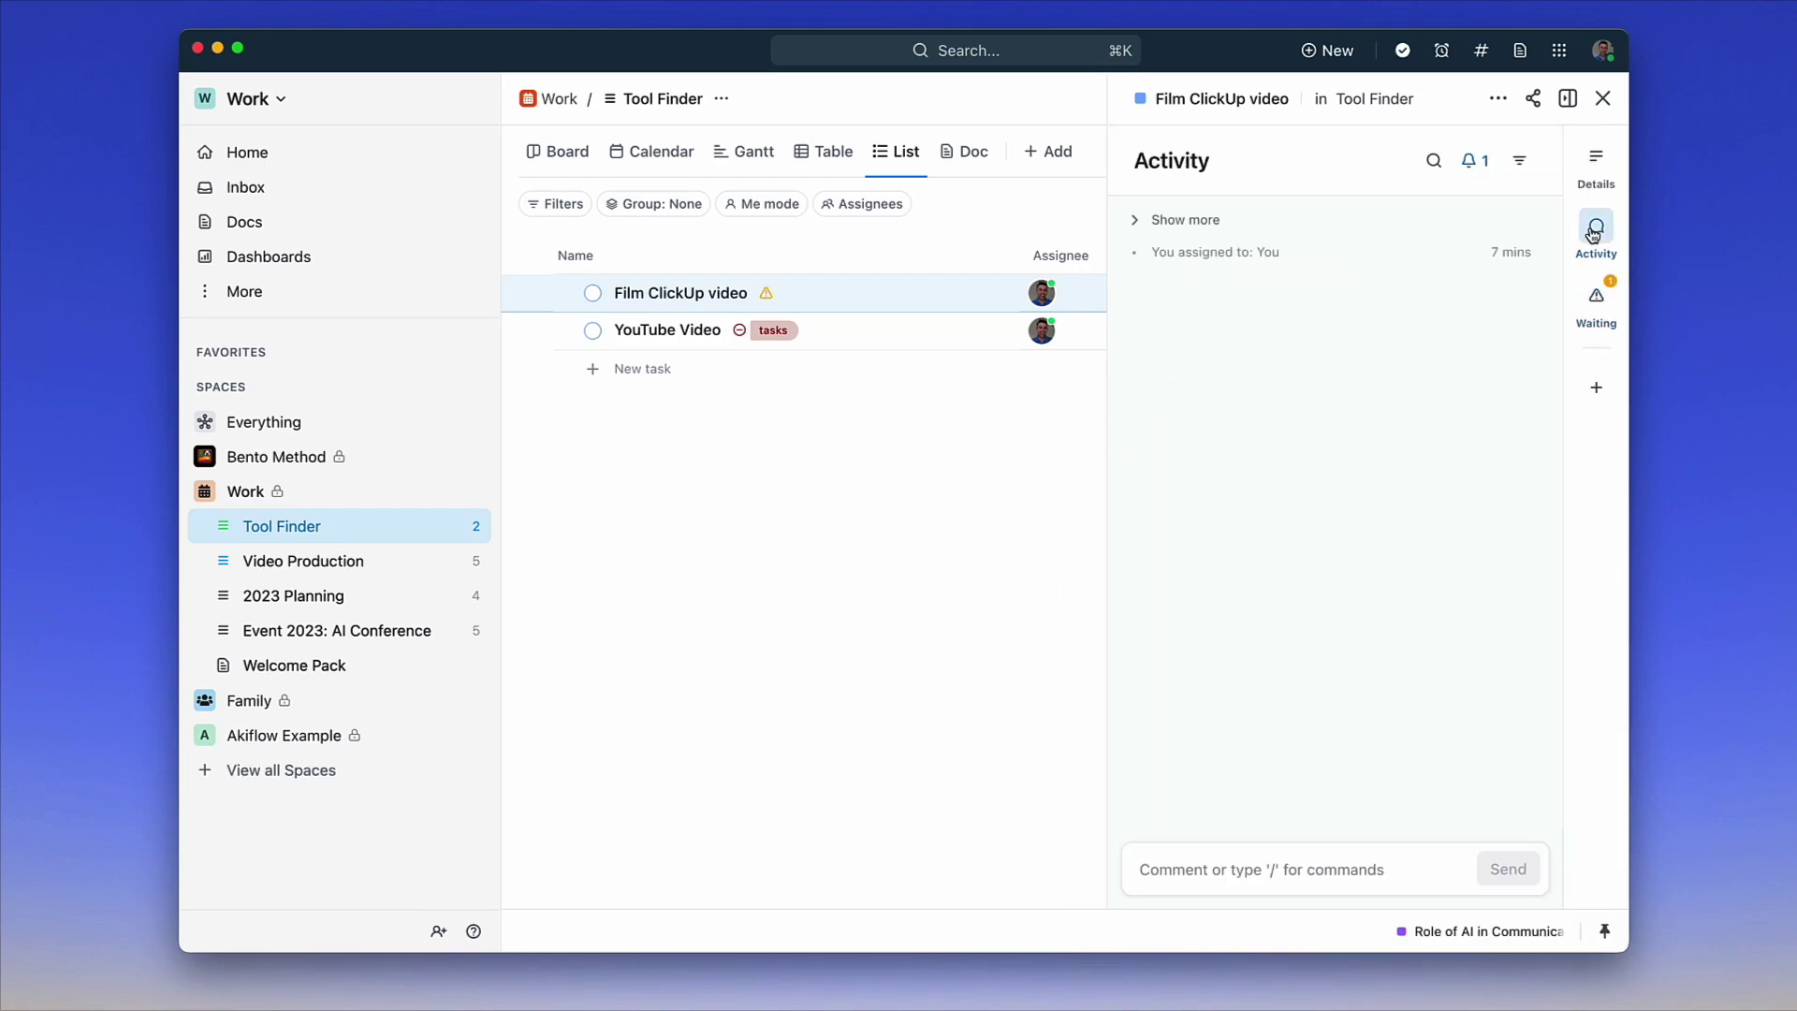
pyautogui.click(1593, 161)
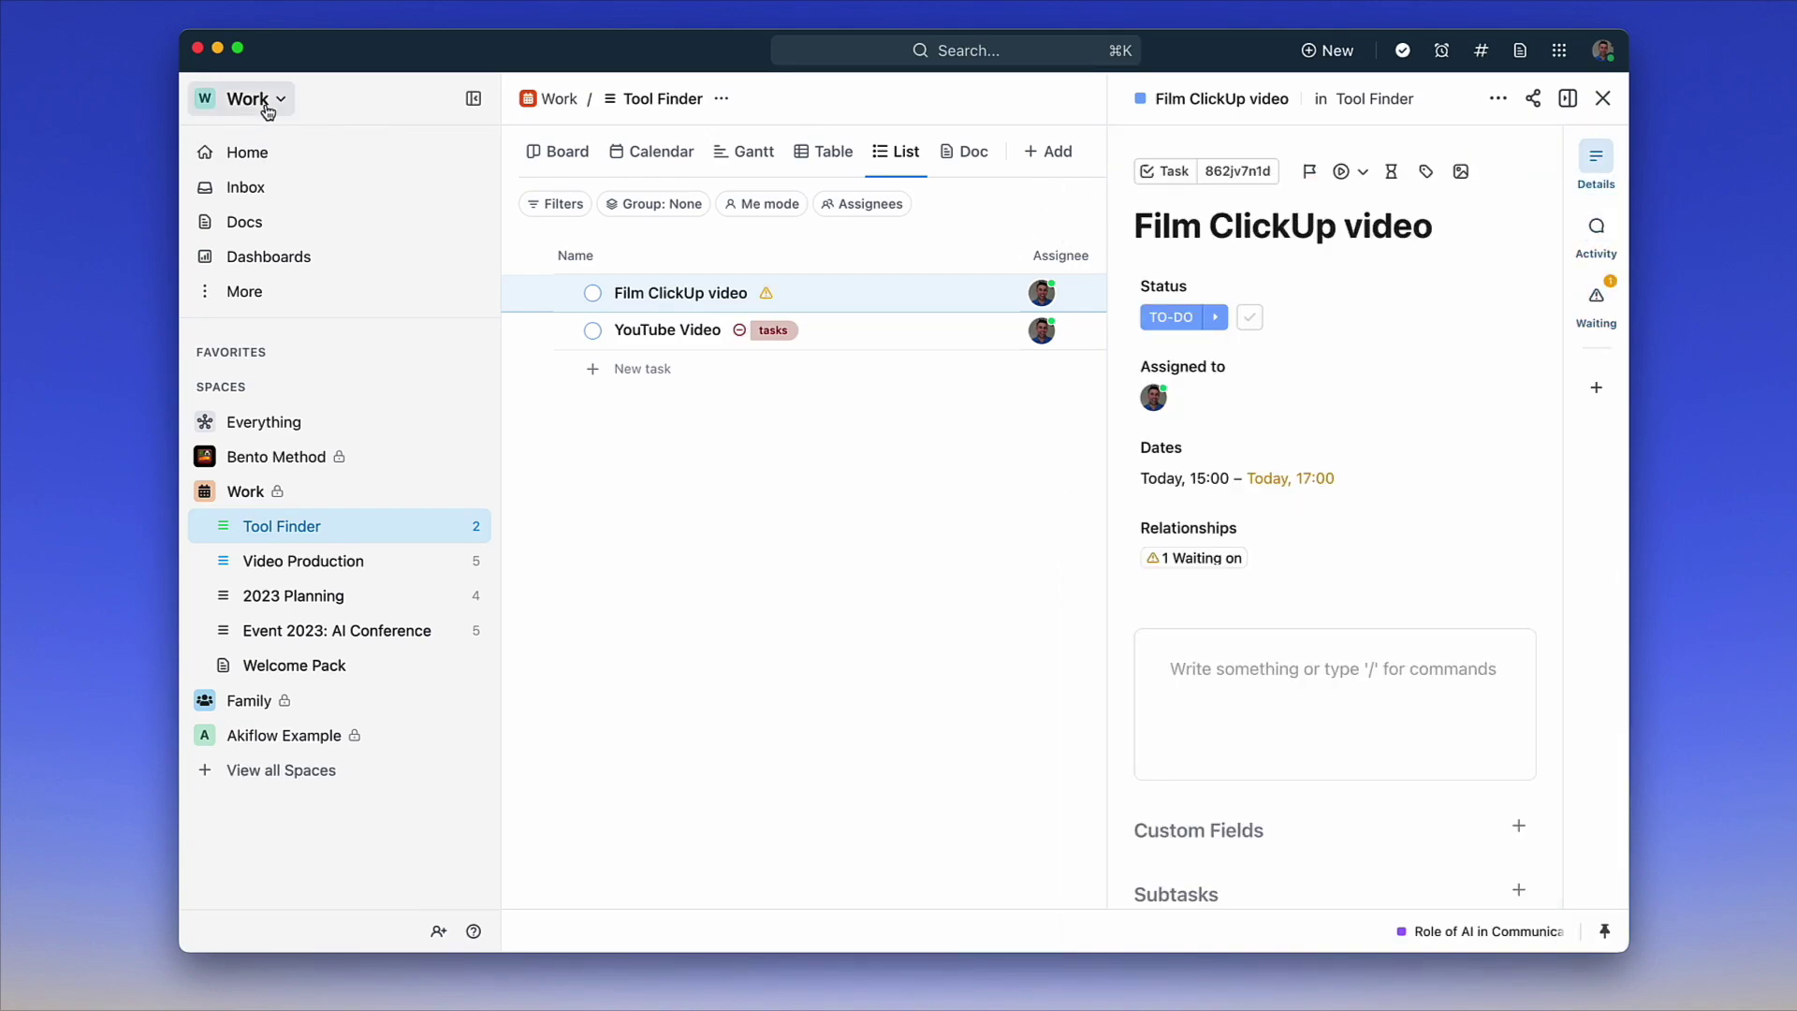
pyautogui.click(562, 101)
pyautogui.click(1602, 99)
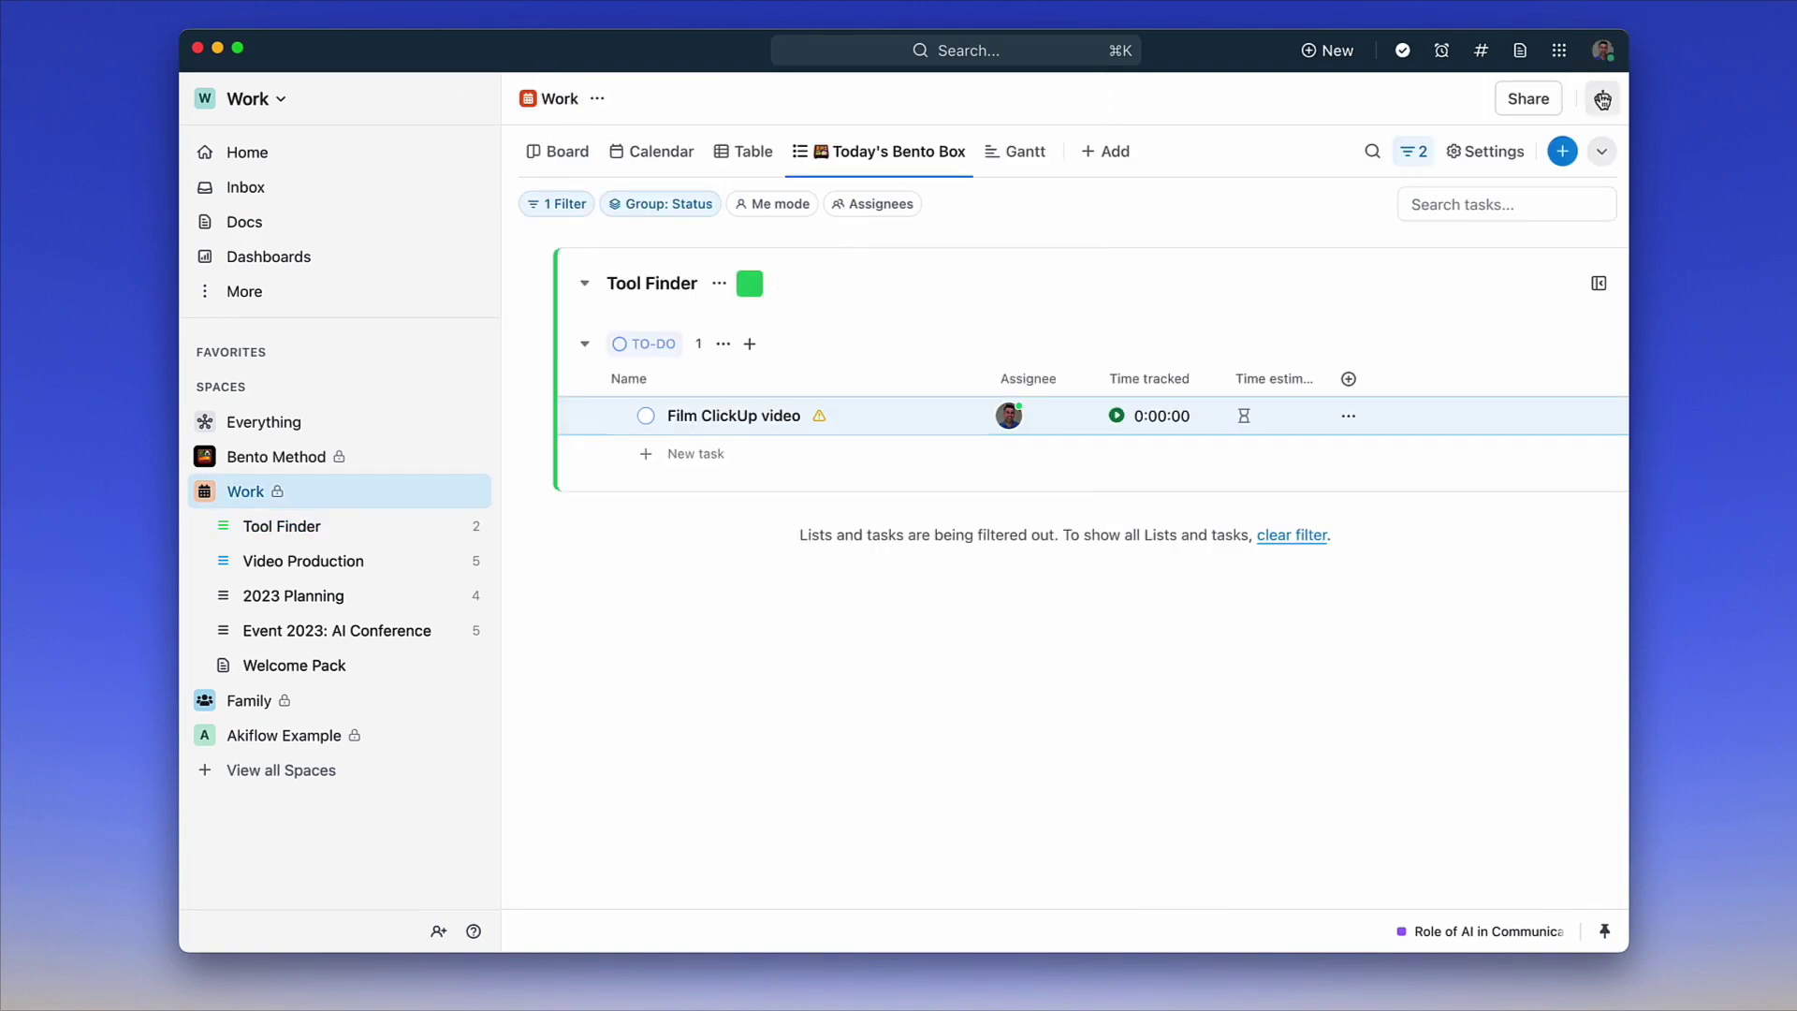
# Switch the Work space to Board view and browse the TO-DO, IDEA, DOING and IN PROGRESS columns.
pyautogui.click(562, 157)
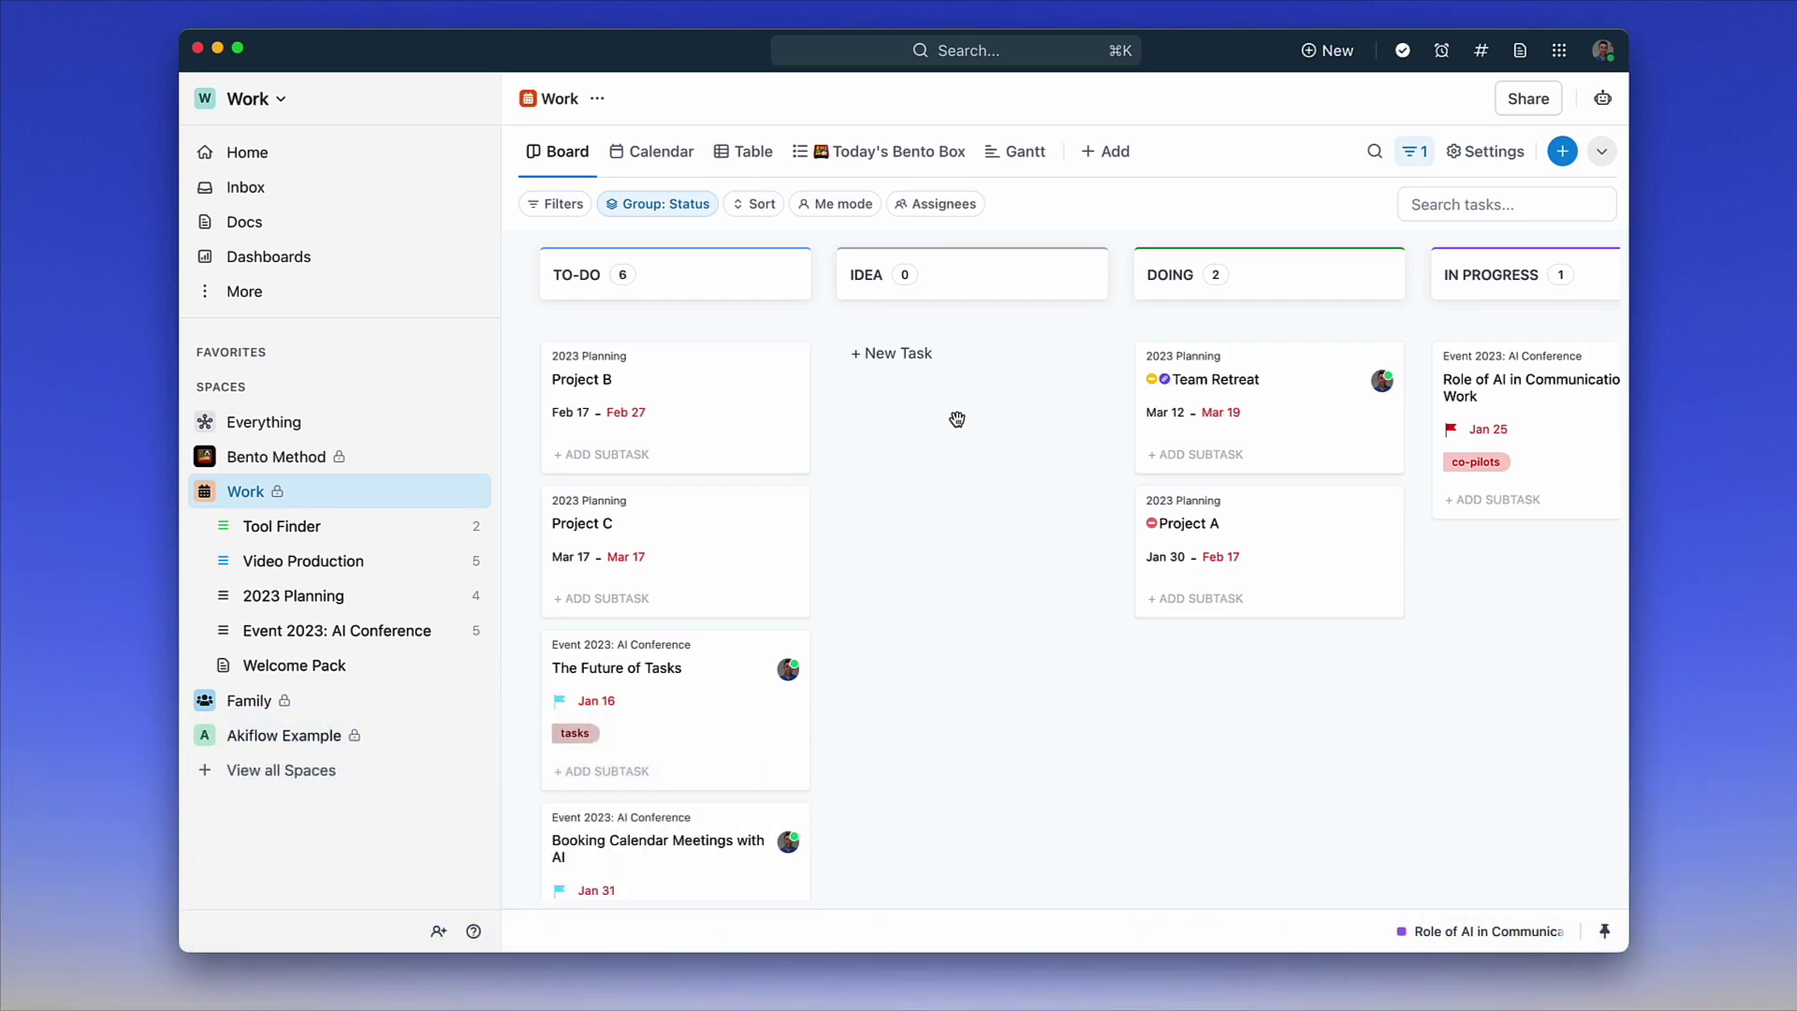
pyautogui.hscroll(10, 957, 418)
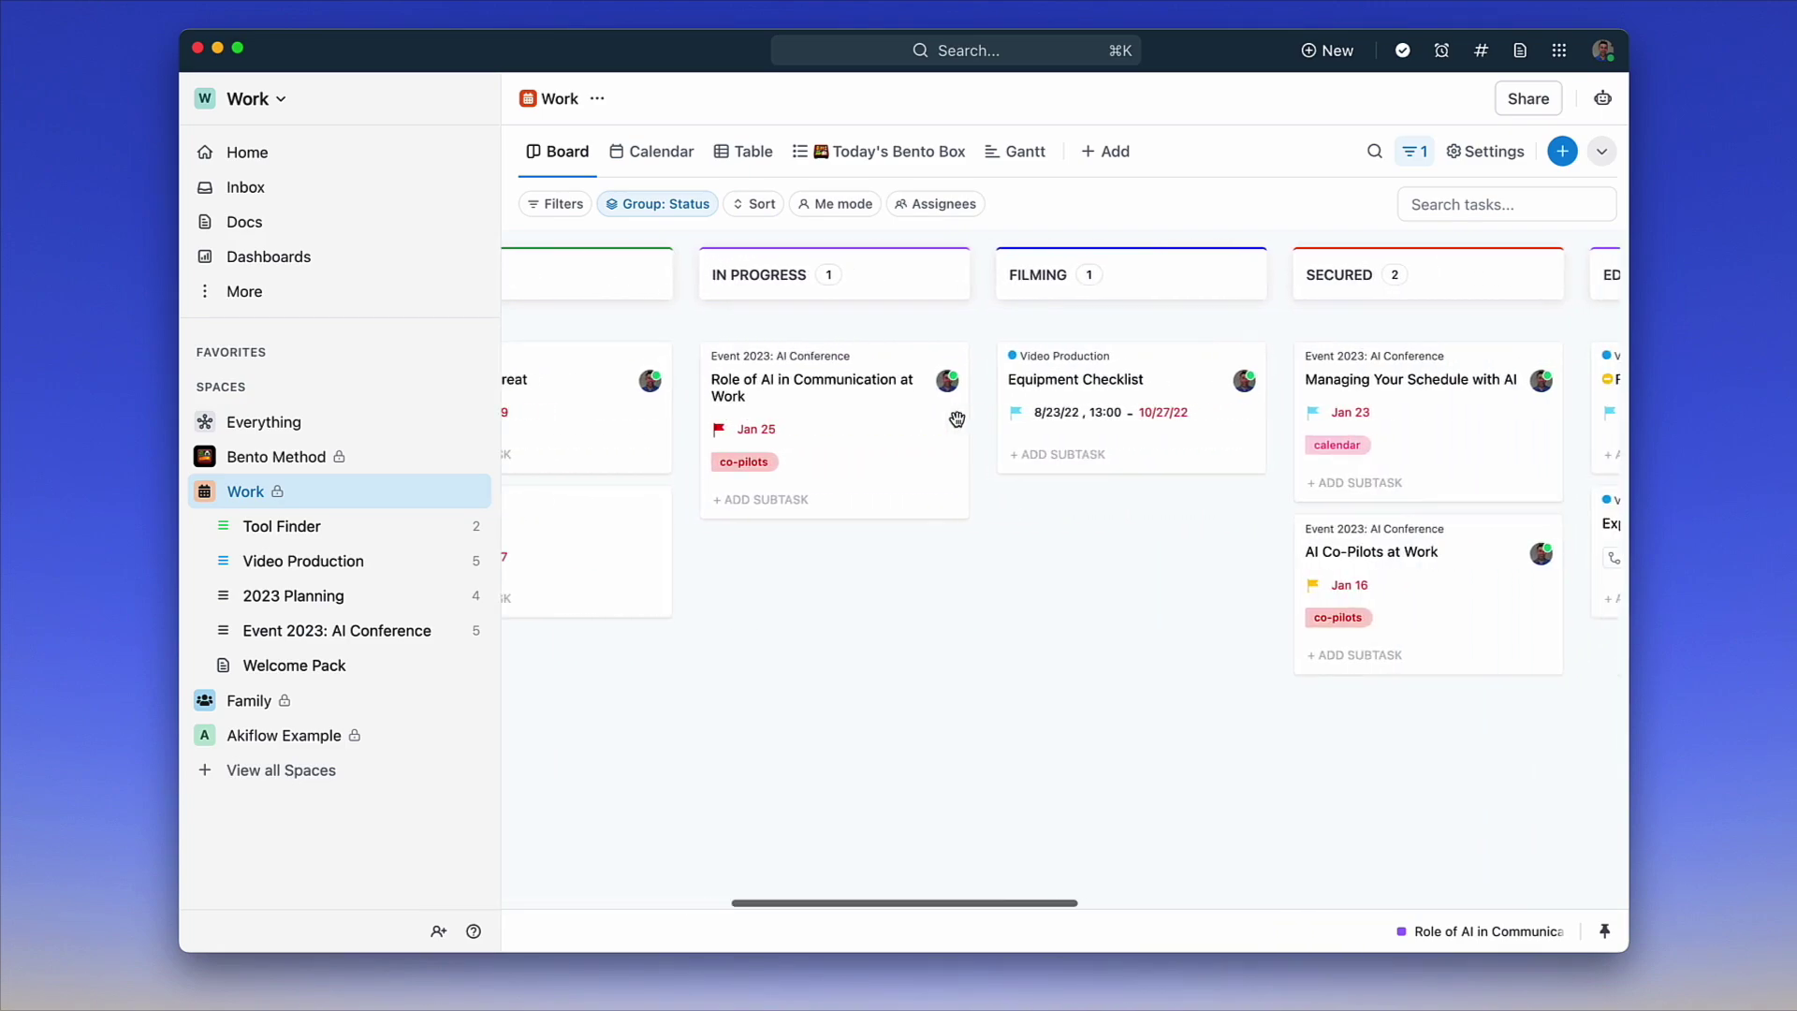
pyautogui.hscroll(-10, 957, 418)
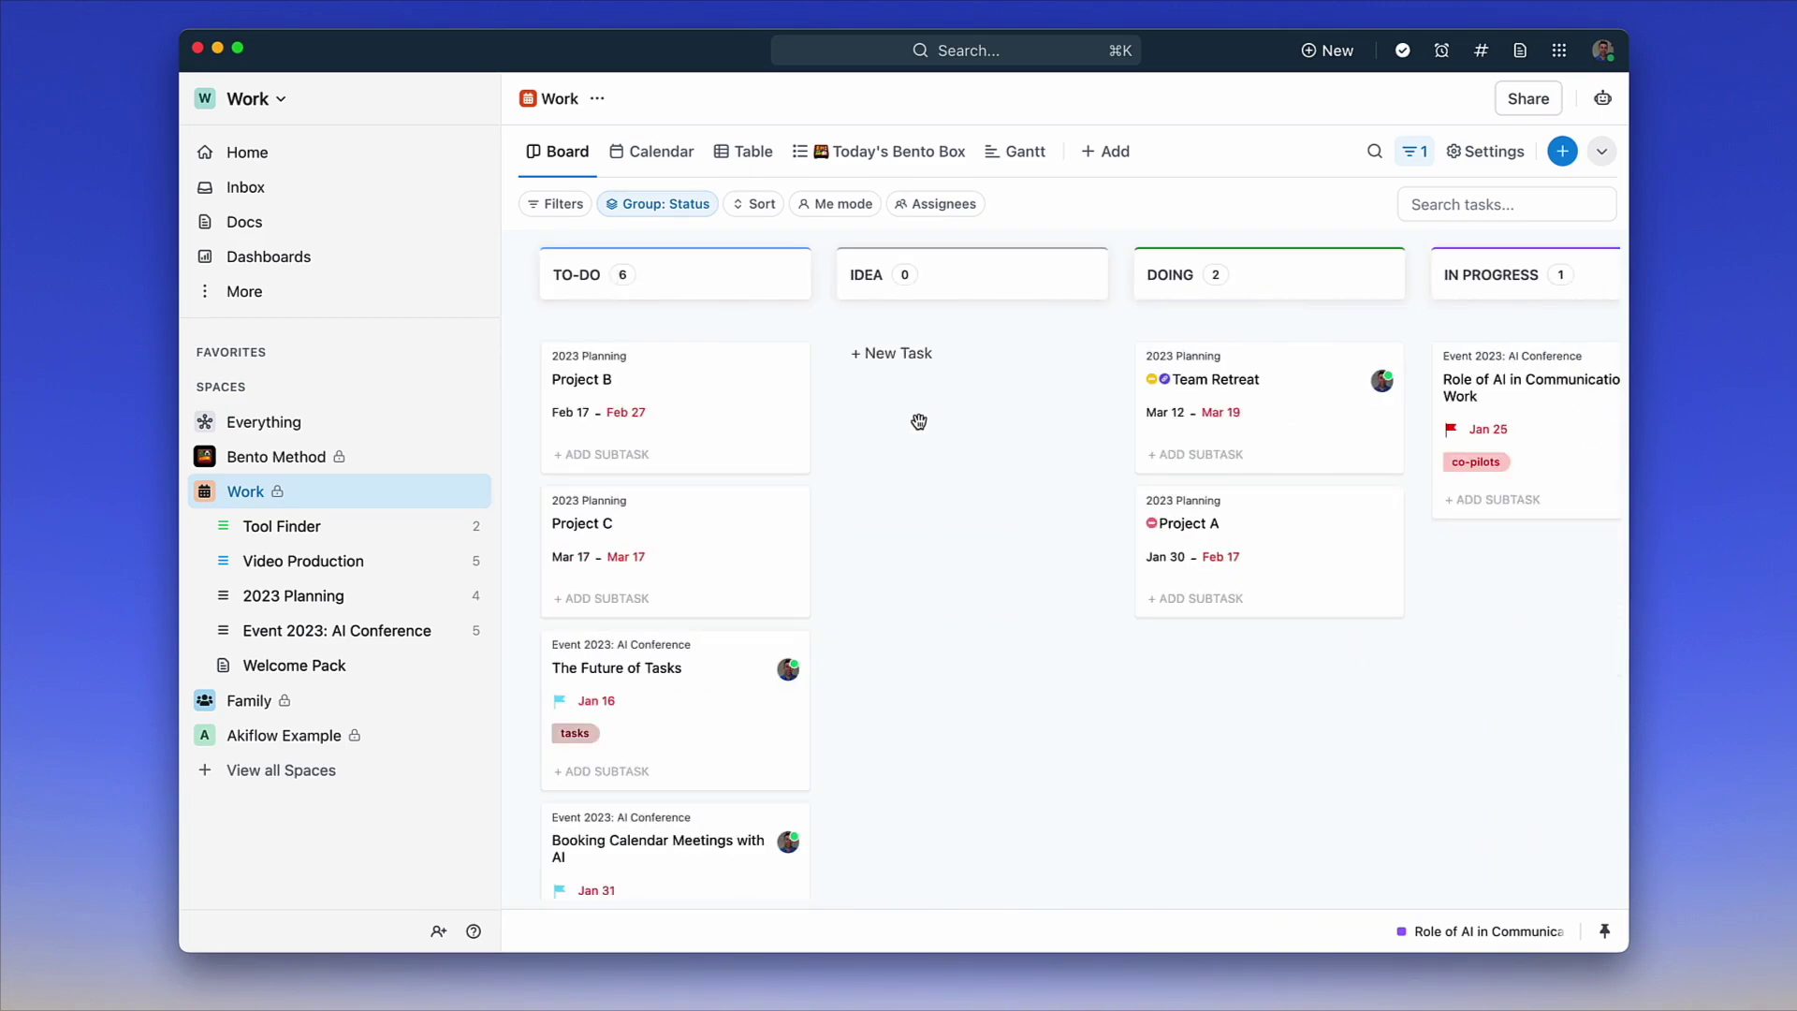